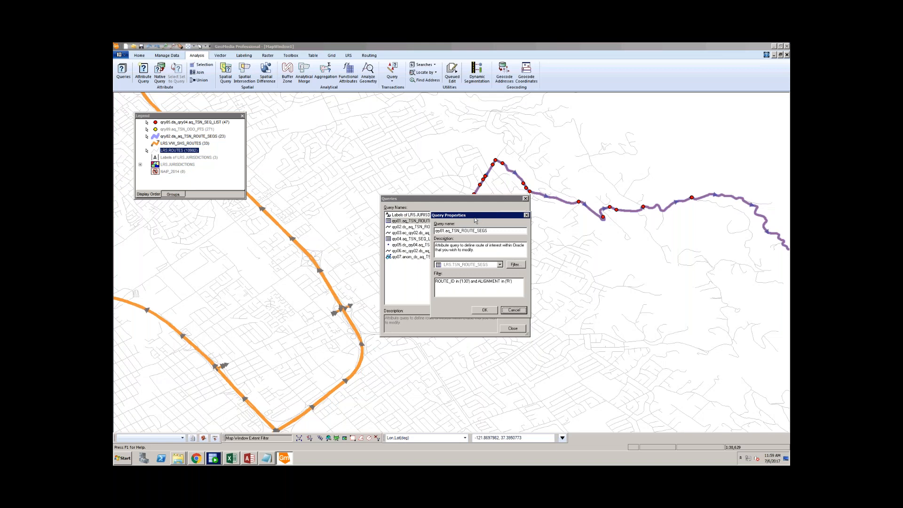
Review the ROUTE_ID and ALIGNMENT filter of the qry01.aq_TSN_ROUTE_SEGS query, then close the query properties and query list without changes
left_click_drag(475, 219, 463, 207)
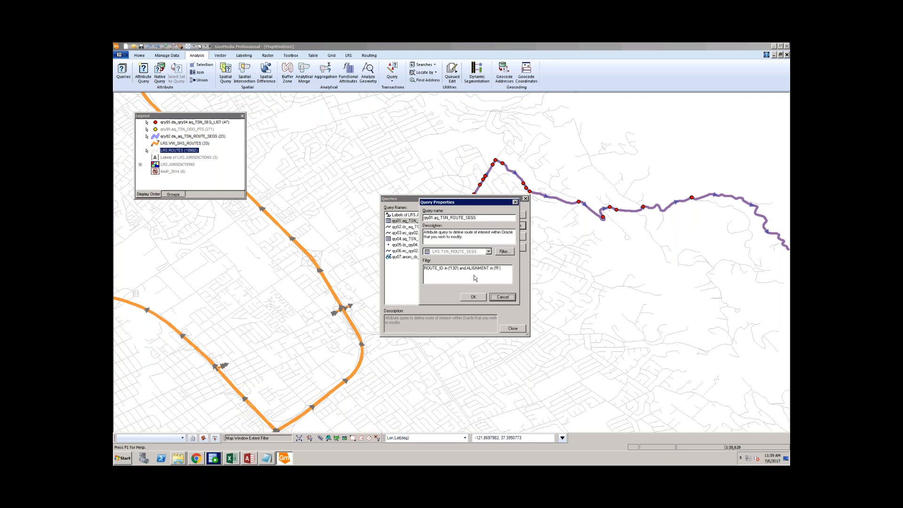
left_click_drag(429, 268, 457, 269)
left_click(461, 268)
left_click(503, 297)
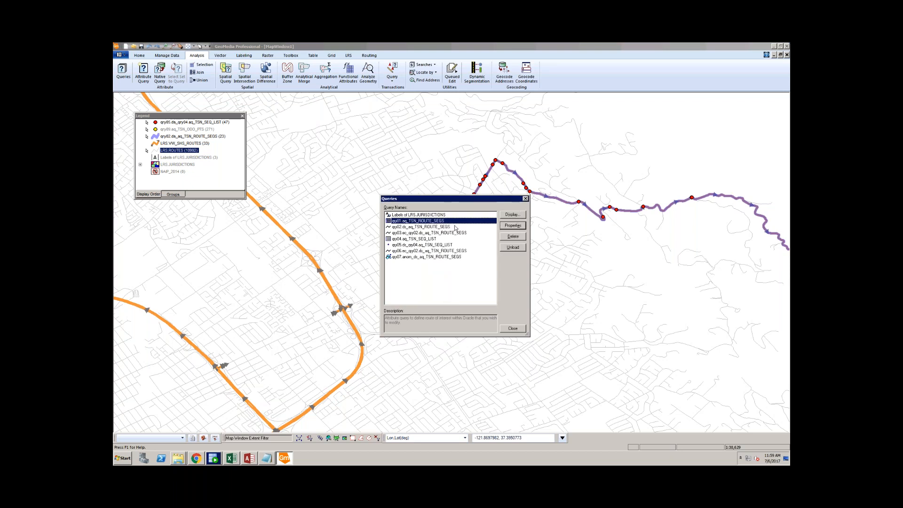
left_click(513, 328)
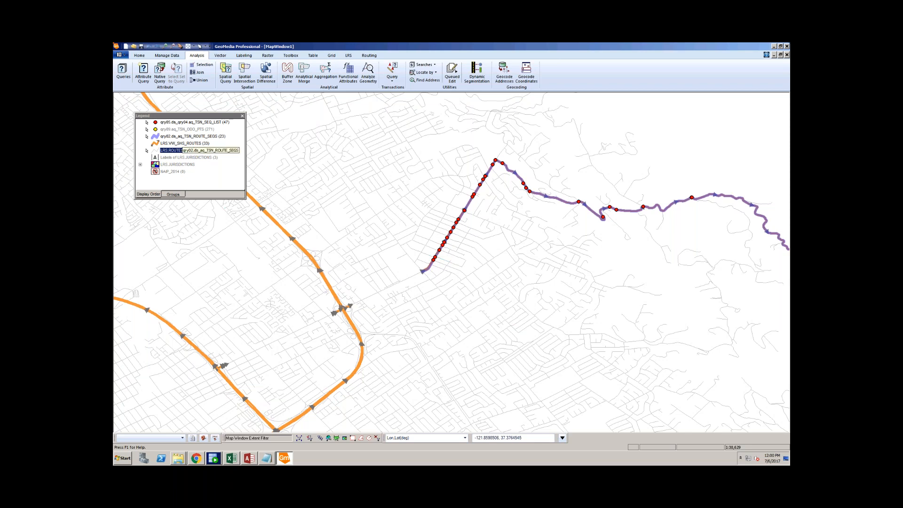
Turn off the map display of the qry05 TSN_SEQ_LIST point layer to leave the route line uncovered
right_click(192, 122)
left_click(221, 132)
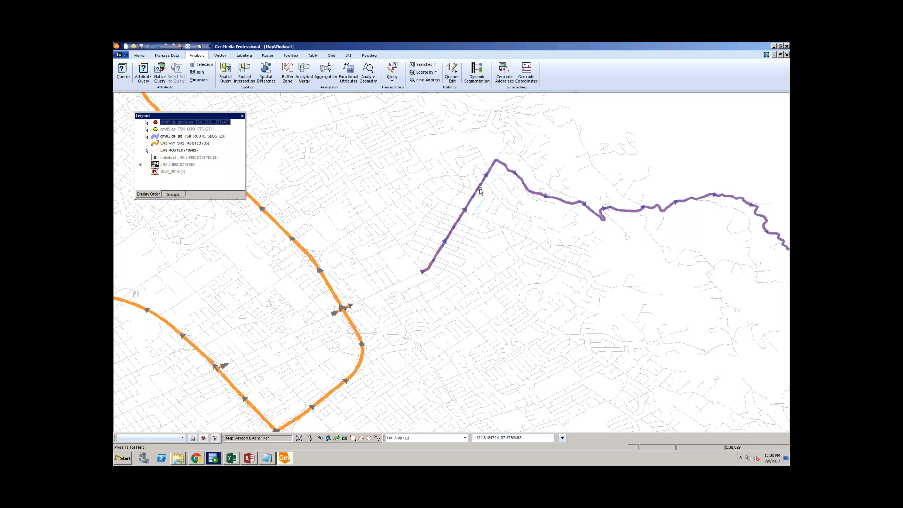
left_click(473, 208)
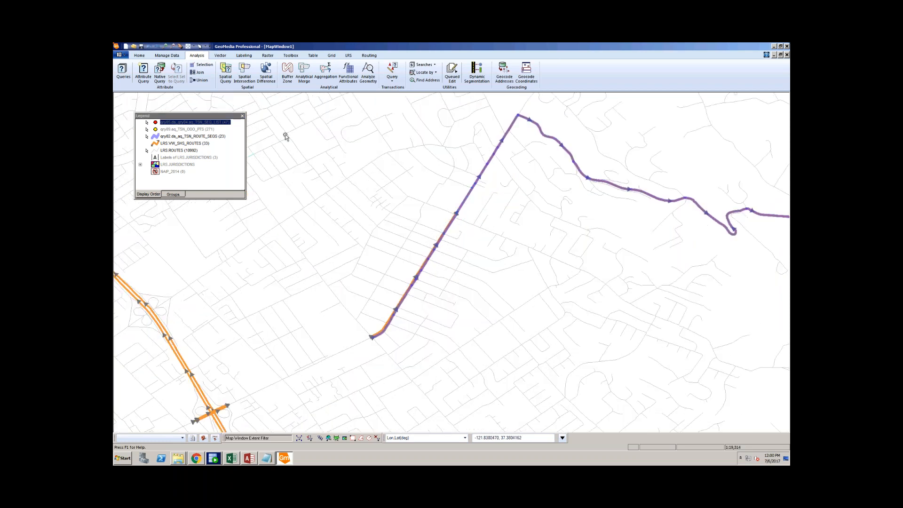
View the attribute table of the qry02.ds_aq_TSN_ROUTE_SEGS legend entry, inspect its last columns, and close it
right_click(189, 137)
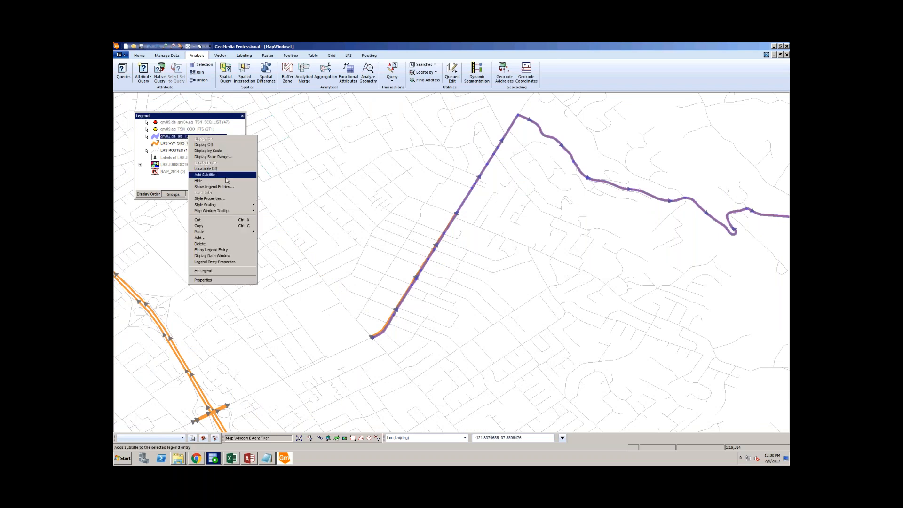
left_click(213, 255)
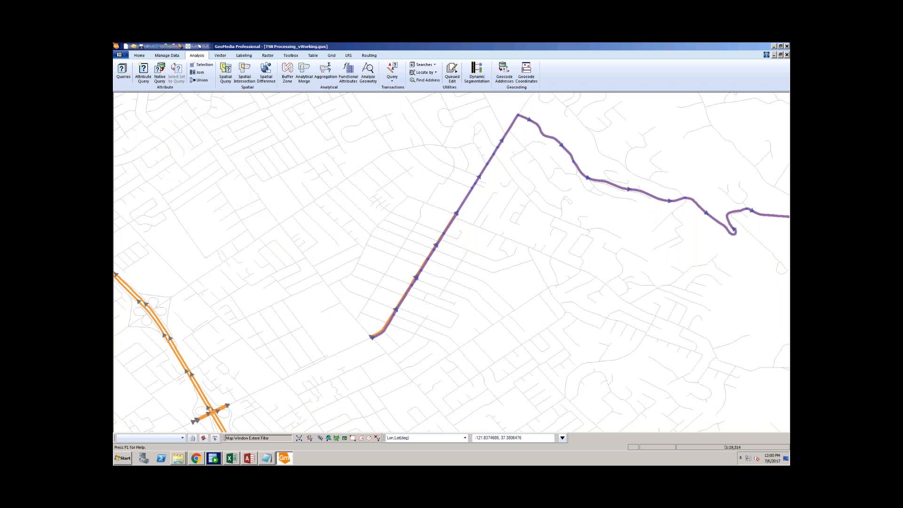
triple_click(779, 428)
left_click(787, 55)
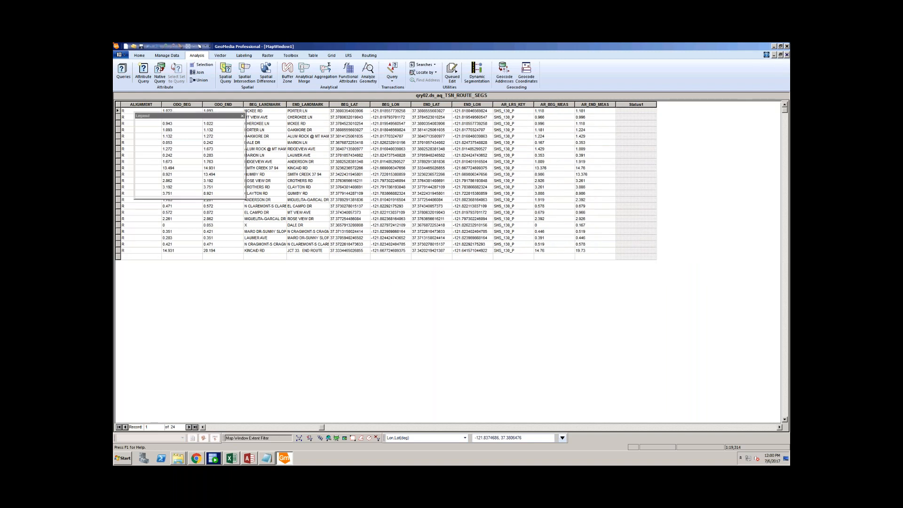
Display qry03.ec_qry02.ds_aq_TSN_ROUTE_SEGS in a new data window and inspect its converted begin and end coordinate columns
left_click(138, 56)
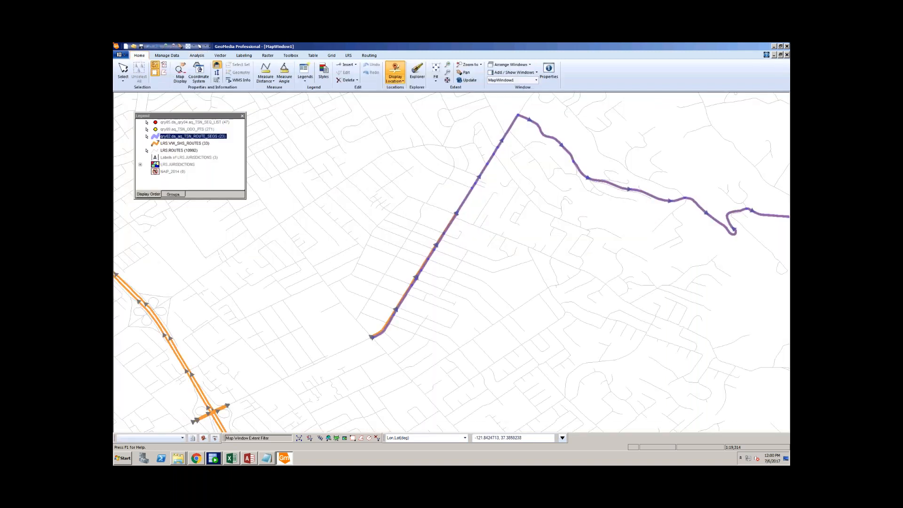
left_click(536, 73)
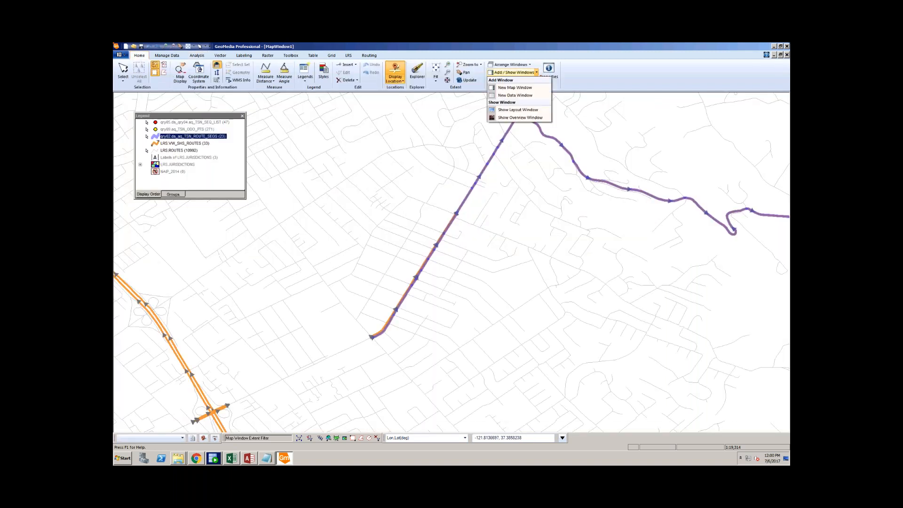
left_click(526, 99)
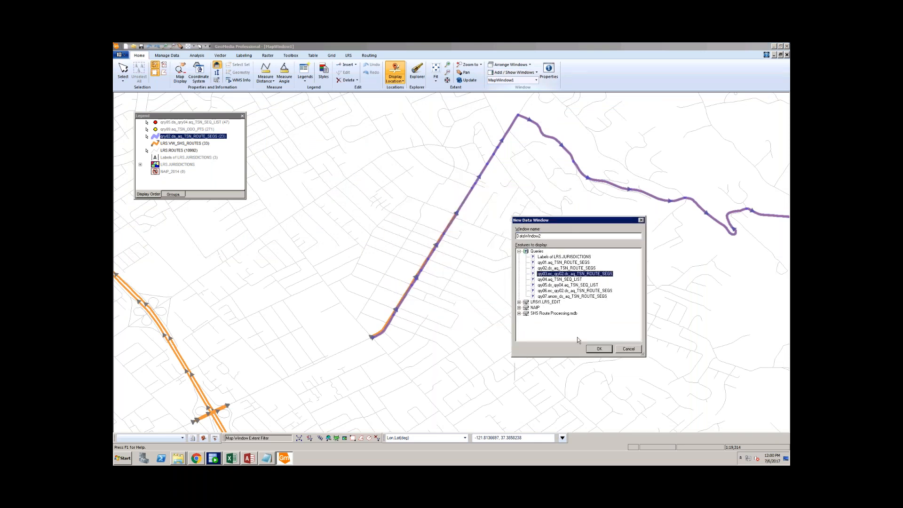
left_click(601, 350)
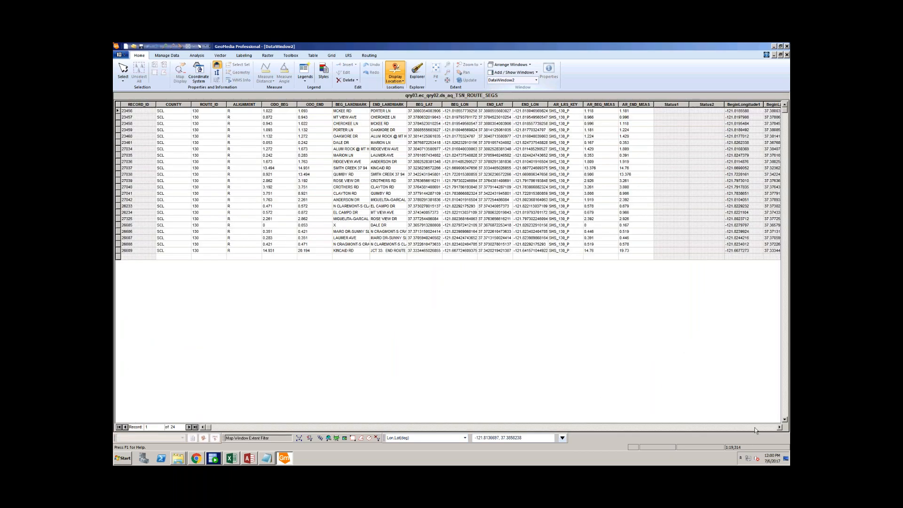
left_click(780, 428)
left_click(779, 428)
left_click(780, 427)
left_click(780, 428)
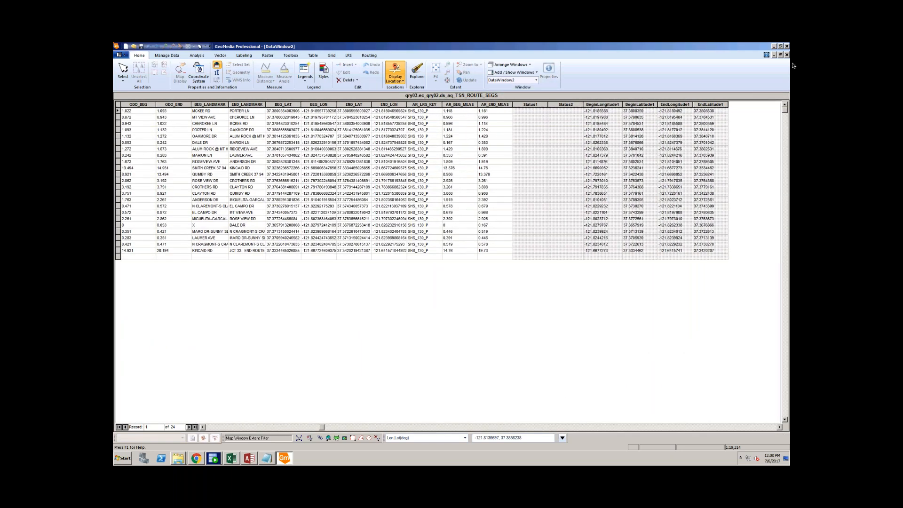
Restore the data window to a smaller size, highlight one record's BeginLongitude1 and BeginLatitude1 values, and close the window
left_click(780, 54)
left_click(700, 348)
left_click(701, 349)
left_click(701, 349)
left_click(700, 348)
left_click(494, 176)
left_click_drag(494, 176, 537, 176)
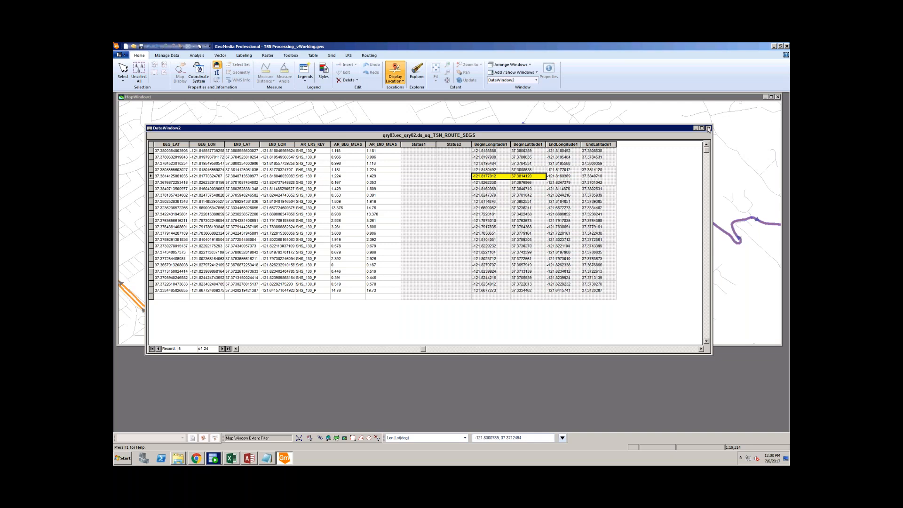
left_click(708, 129)
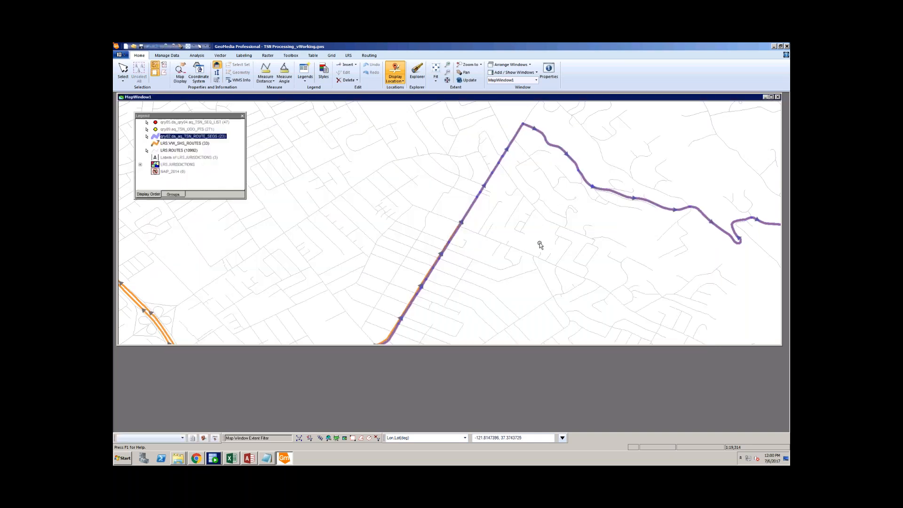
Start Update Attributes on the qry03.ec_qry02.ds_aq_TSN_ROUTE_SEGS query, enlarging the dialog and its name column to show all attributes
scroll(539, 244, "down", 1)
scroll(388, 275, "down", 1)
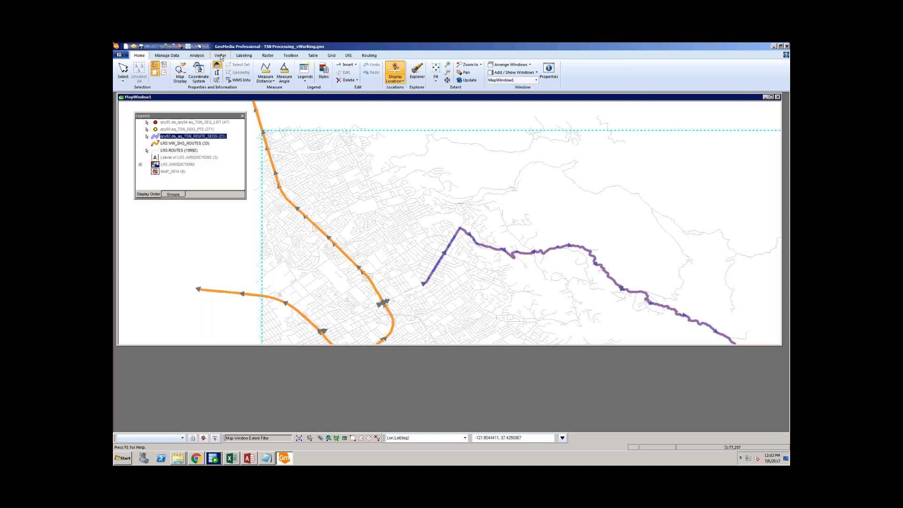
left_click(220, 57)
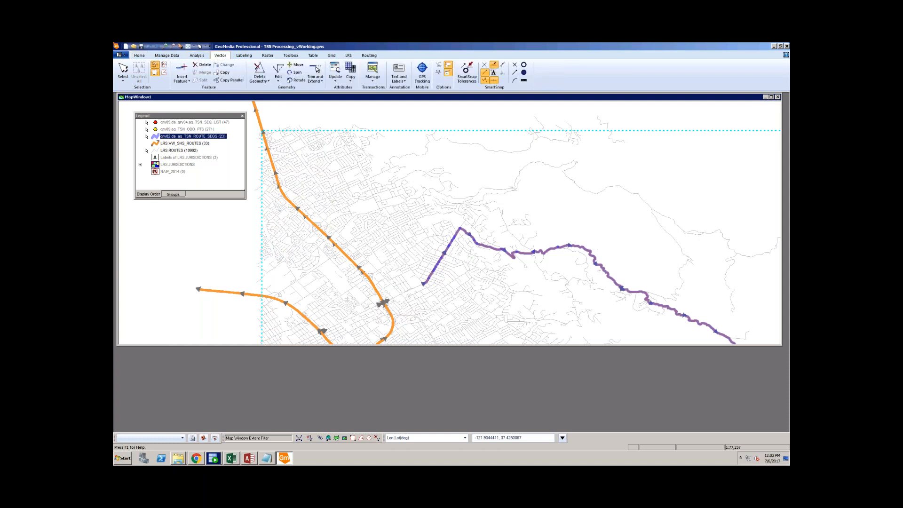
left_click(335, 77)
left_click(353, 89)
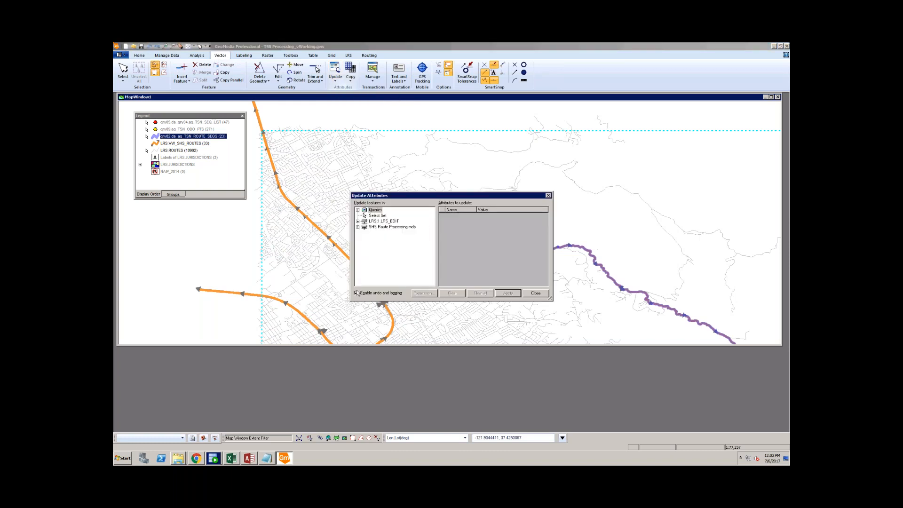
left_click(358, 221)
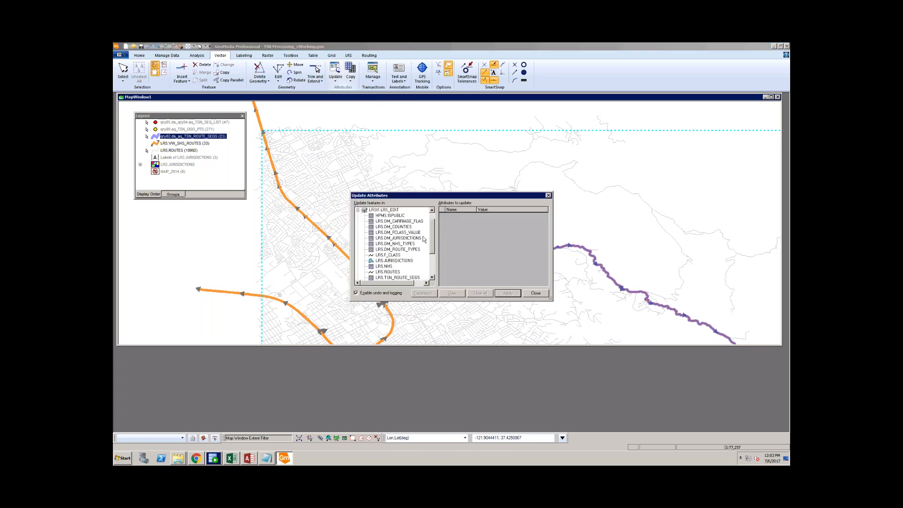
left_click_drag(432, 224, 432, 219)
left_click(358, 221)
left_click(358, 209)
left_click(405, 232)
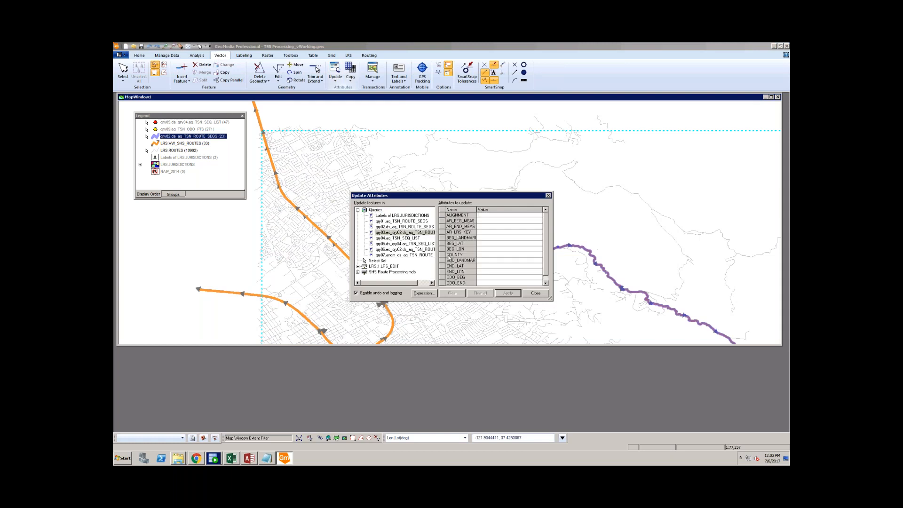
left_click_drag(549, 298, 594, 332)
left_click_drag(476, 209, 495, 210)
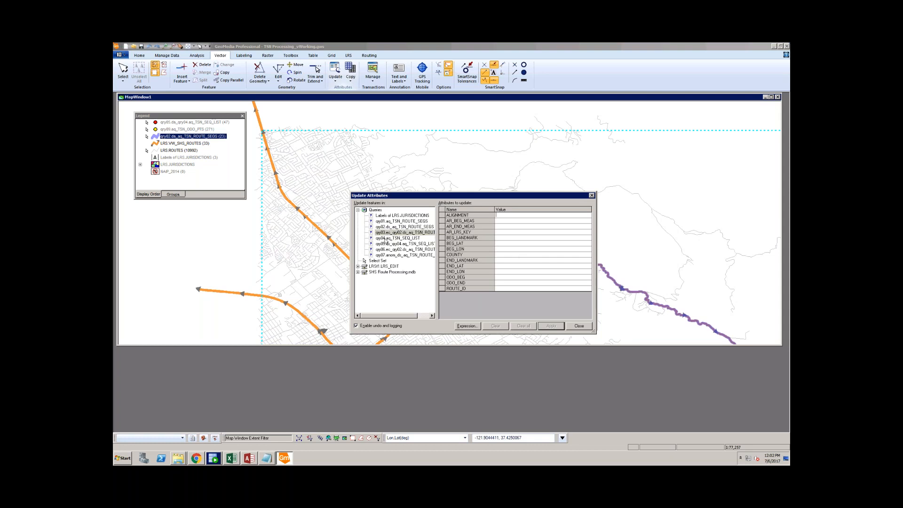
Switch to the Workflow Steps.txt notes in Notepad, copy the cast(Input.BeginLatitude1,double) expression, and return to the Update Attributes dialog
key("alt+Tab")
left_click(539, 210)
left_click_drag(532, 211, 640, 209)
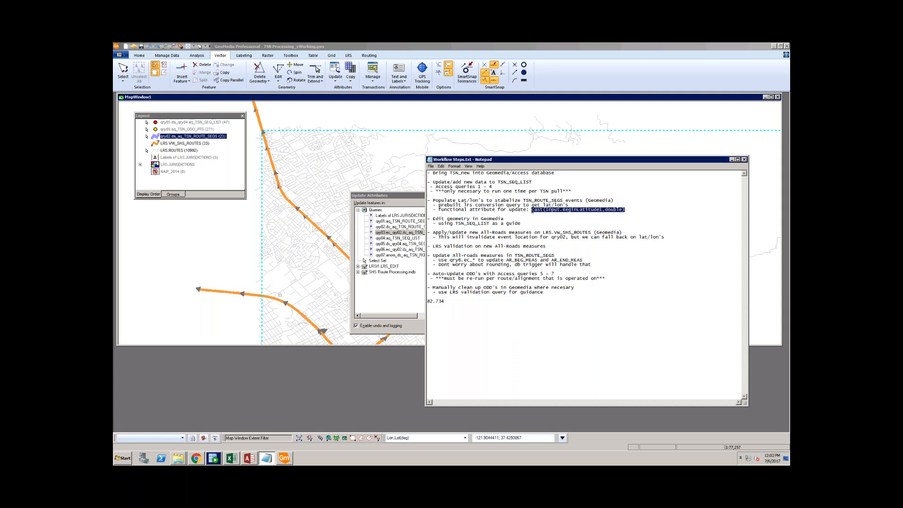
right_click(571, 209)
left_click(588, 229)
left_click(405, 199)
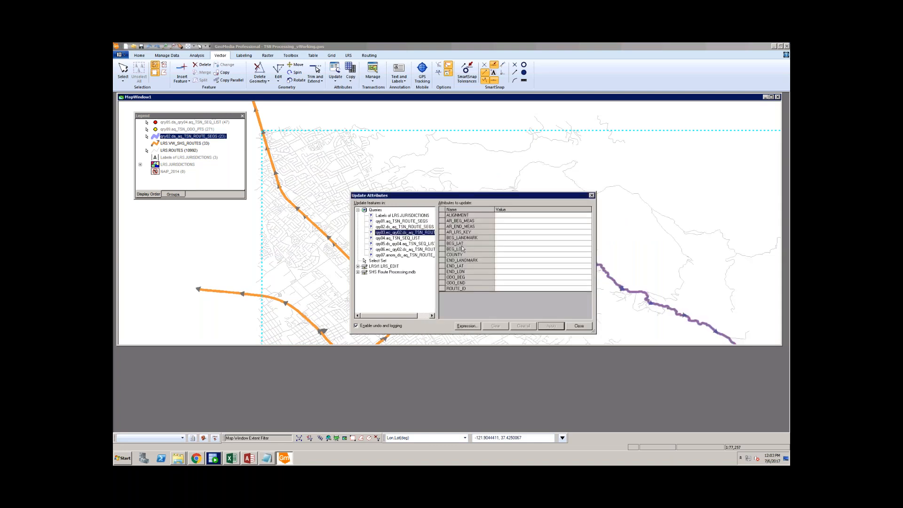
Set the BEG_LAT attribute to the copied expression cast(Input.BeginLatitude1,double)
left_click(497, 243)
key("ctrl+v")
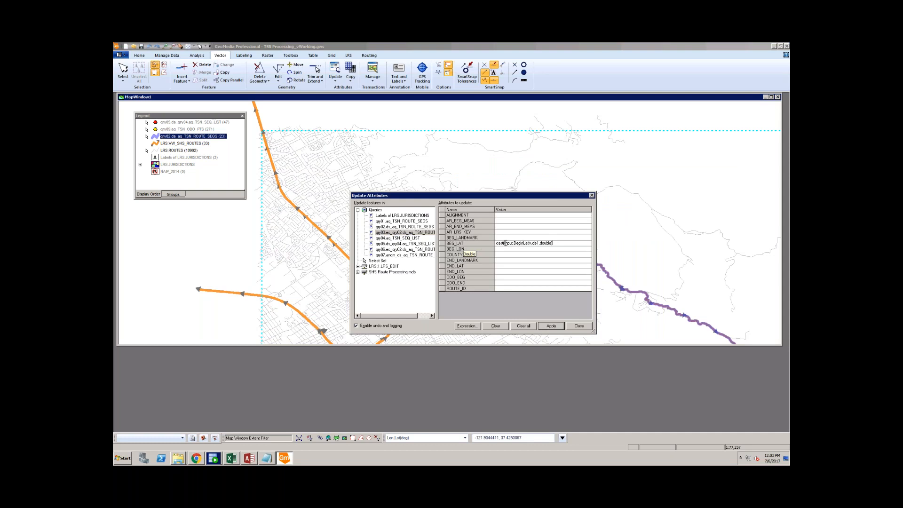
left_click_drag(505, 243, 540, 244)
left_click(539, 244)
Set the BEG_LON attribute to cast(Input.BeginLongitude1,double), reusing the copied latitude expression
left_click(516, 249)
key("ctrl+v")
left_click_drag(537, 249, 526, 250)
type("ongitu")
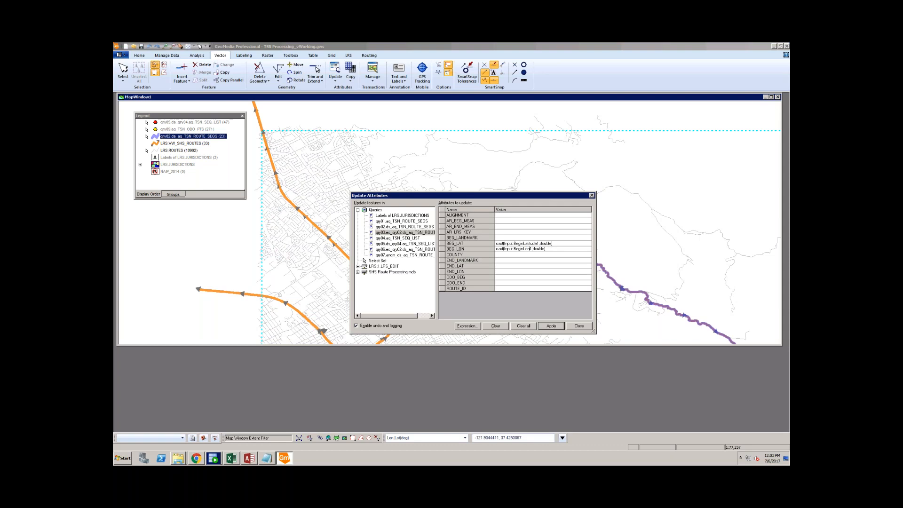
type("de")
Set the END_LAT attribute to cast(Input.EndLatitude1,double), reusing the copied begin-latitude expression
left_click(497, 265)
key("ctrl+v")
left_click(523, 266)
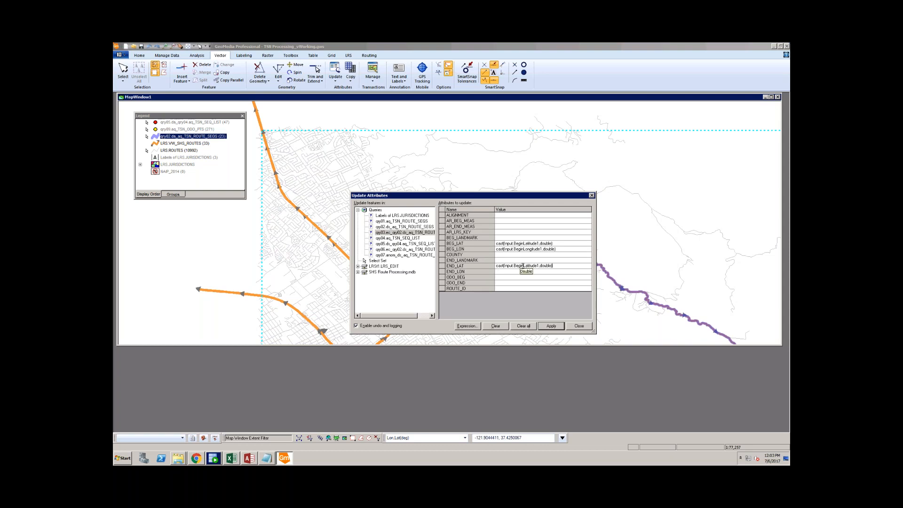
key("BackSpace")
key("BackSpace")
key("BackSpace")
key("BackSpace")
key("BackSpace")
type("End")
Copy the END_LAT expression to END_LON and adapt it to cast(Input.EndLongitude1,double)
left_click(496, 272)
left_click(522, 266)
key("ctrl+c")
left_click(541, 271)
key("ctrl+v")
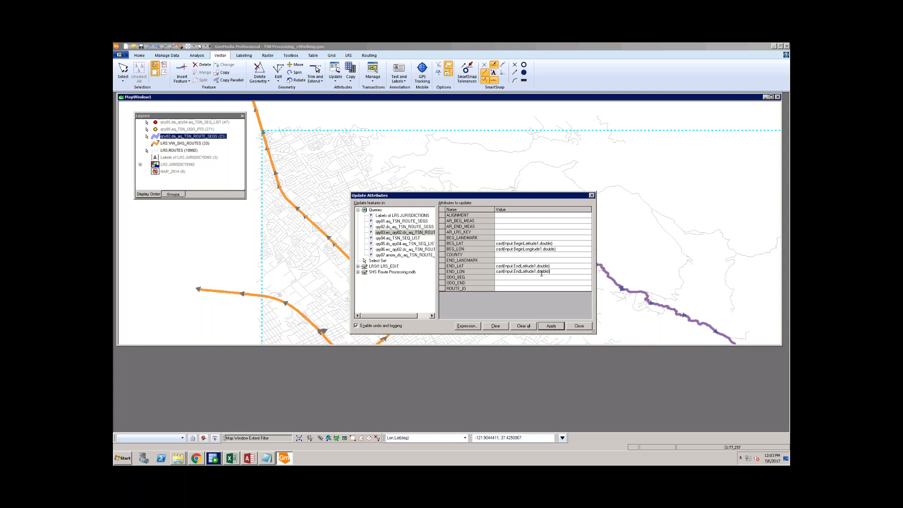
left_click_drag(535, 271, 522, 271)
type("ongitude")
left_click(496, 277)
left_click(587, 272)
Disable undo and logging, apply the four coordinate updates to the query's features, and close the Update Attributes dialog
left_click(357, 327)
left_click(557, 328)
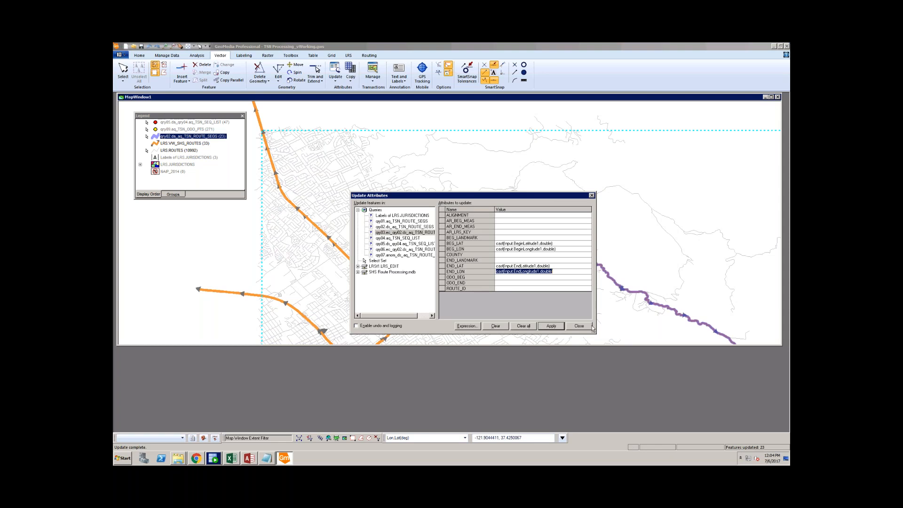
left_click_drag(490, 196, 432, 166)
left_click(525, 297)
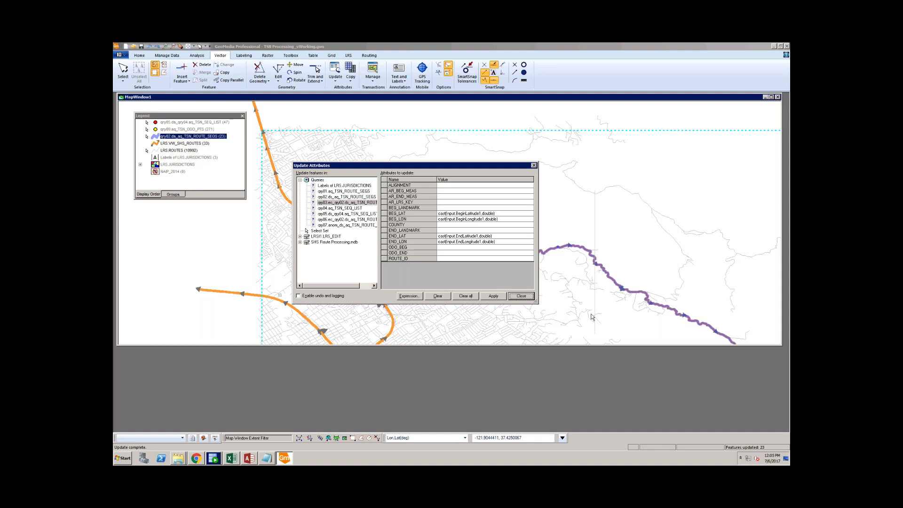
left_click(521, 296)
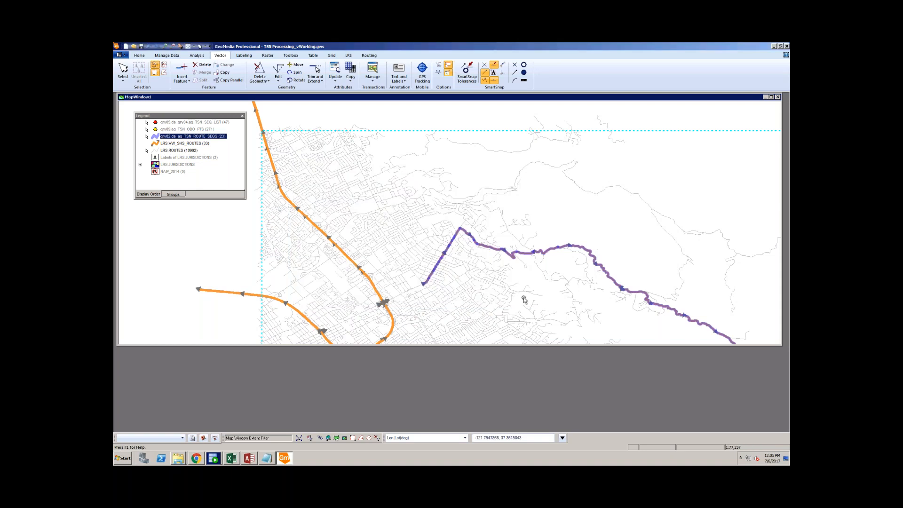
Open the attributes of a route segment just past the route's sharp bend to check its begin and end coordinates
left_click(466, 239)
left_click(483, 245)
double_click(489, 247)
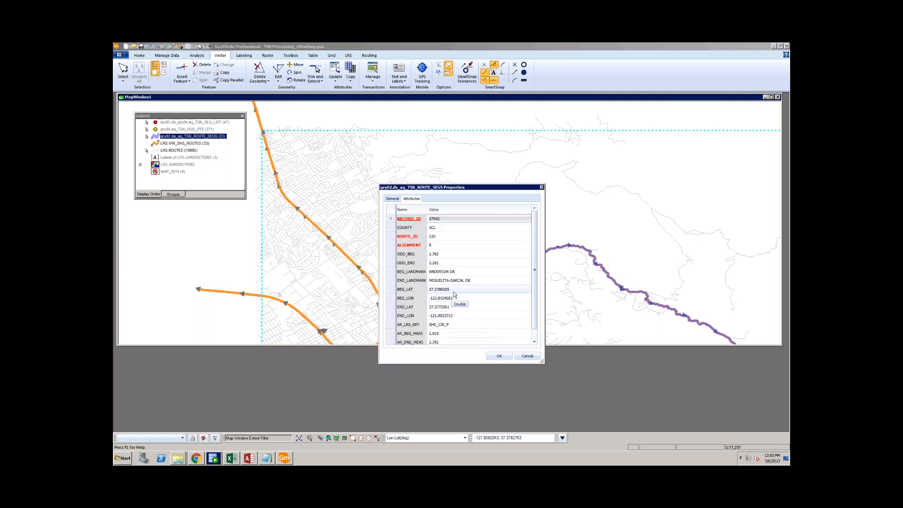
left_click(531, 356)
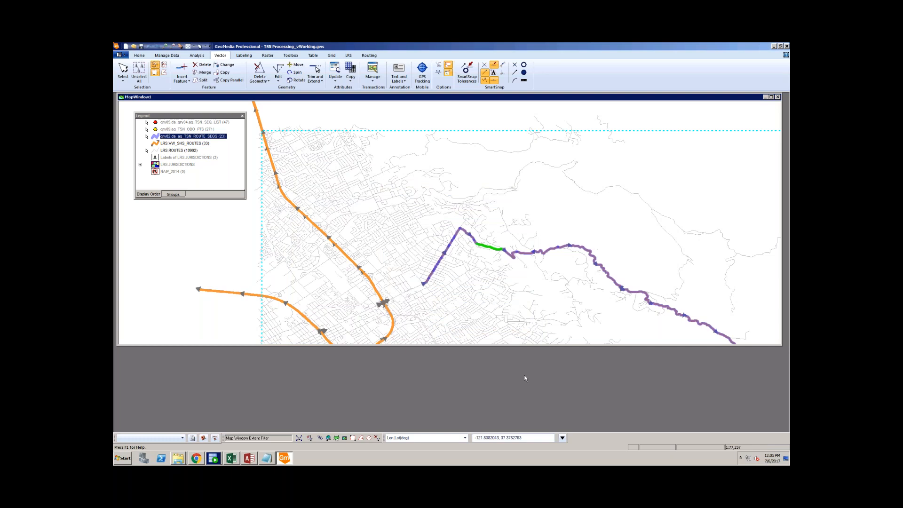
Switch to the Workflow Steps.txt notes and review the step on editing geometry using TSN_SEQ_LIST as a guide
left_click(266, 458)
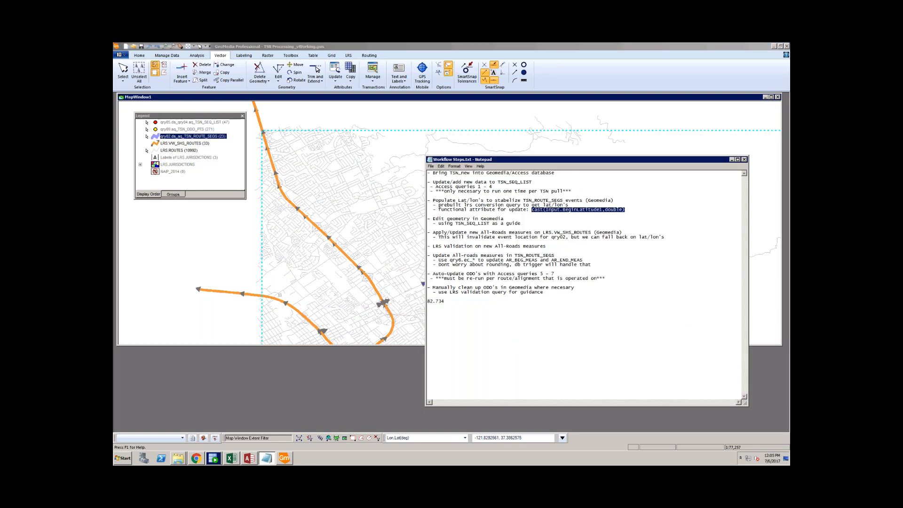
mouse_move(430, 219)
left_mouse_down()
mouse_move(527, 223)
mouse_move(422, 220)
left_mouse_up()
left_click(527, 224)
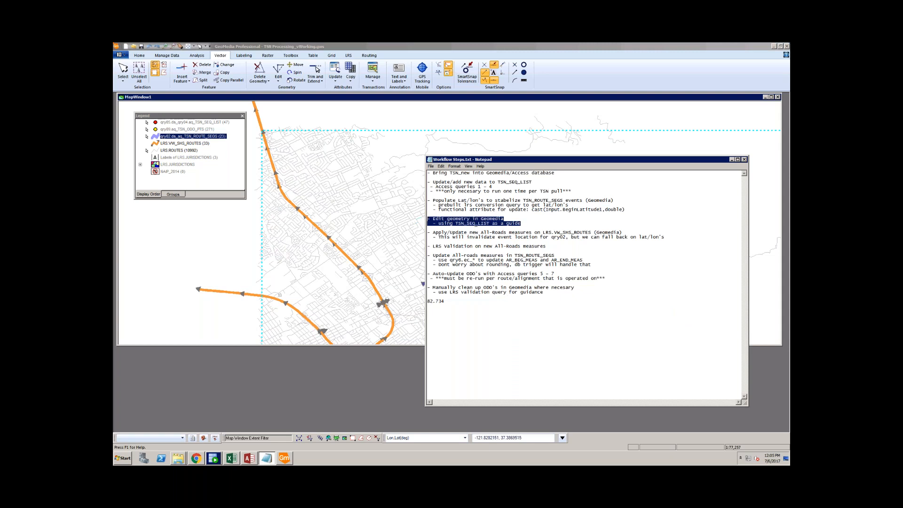
left_click(471, 224)
left_click_drag(529, 222, 425, 219)
left_click(455, 220)
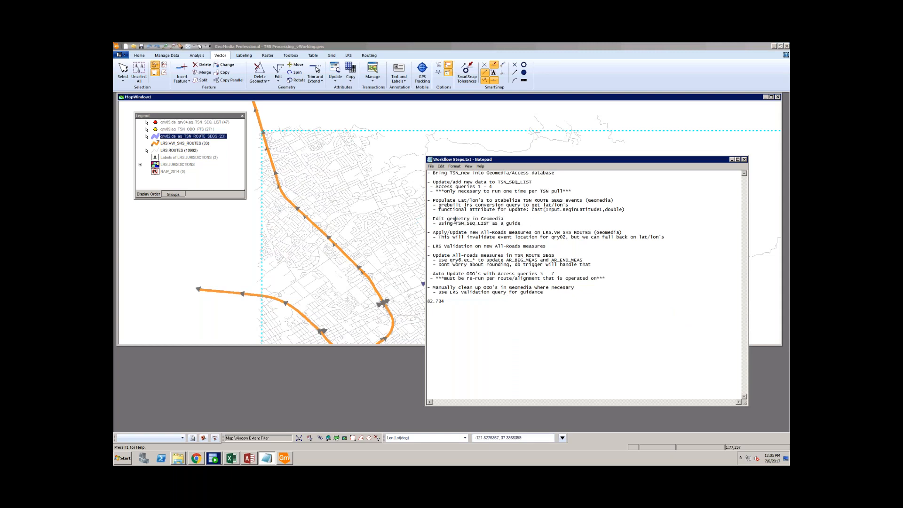
Study the notes on editing geometry with TSN_SEQ_LIST as a guide, alongside the preceding functional attribute note
left_click_drag(525, 223, 439, 222)
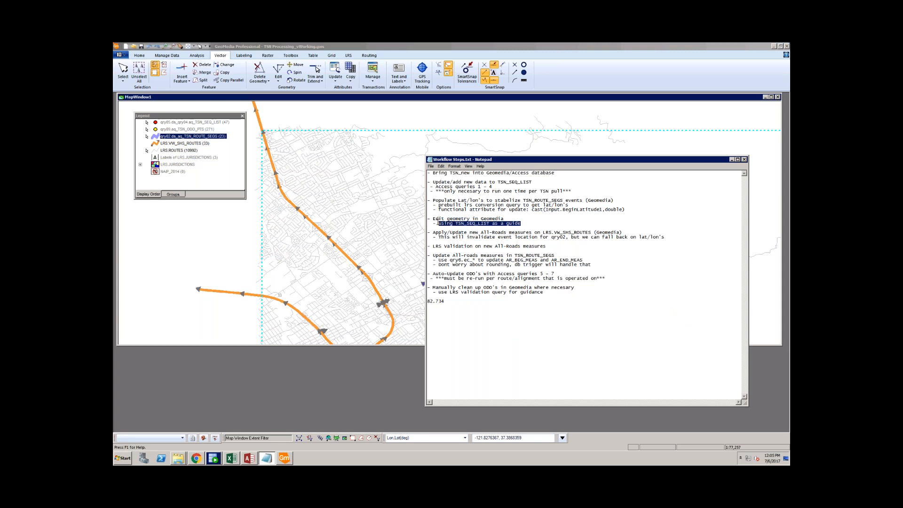
left_click(446, 223)
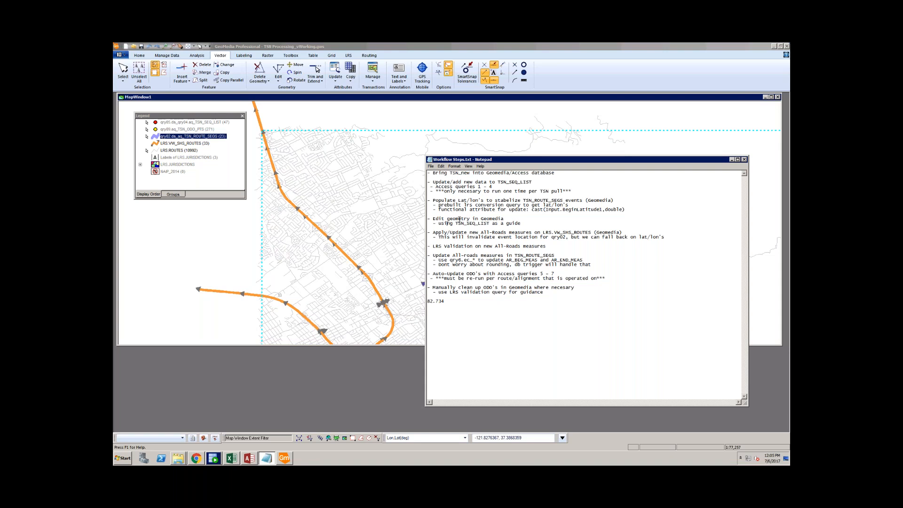
left_click_drag(428, 219, 523, 225)
left_click(523, 224)
mouse_move(428, 219)
left_mouse_down()
mouse_move(523, 224)
mouse_move(427, 219)
left_mouse_up()
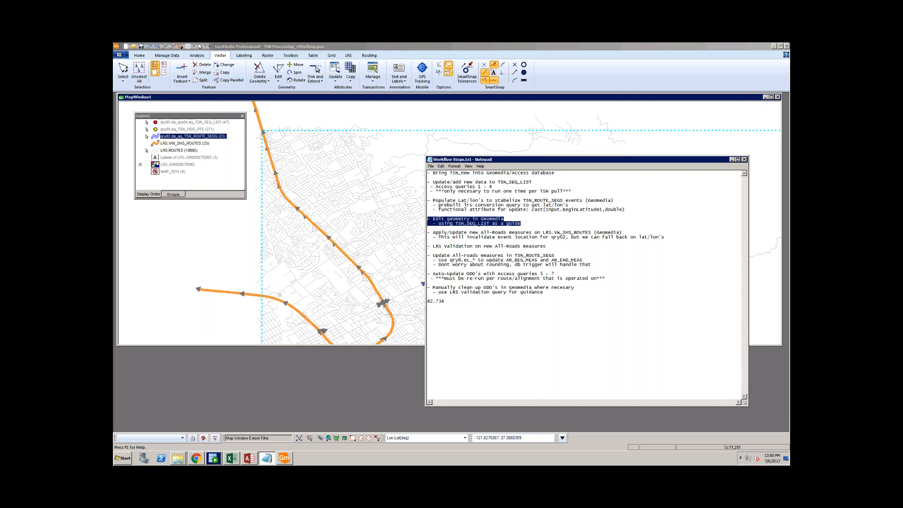
left_click(538, 226)
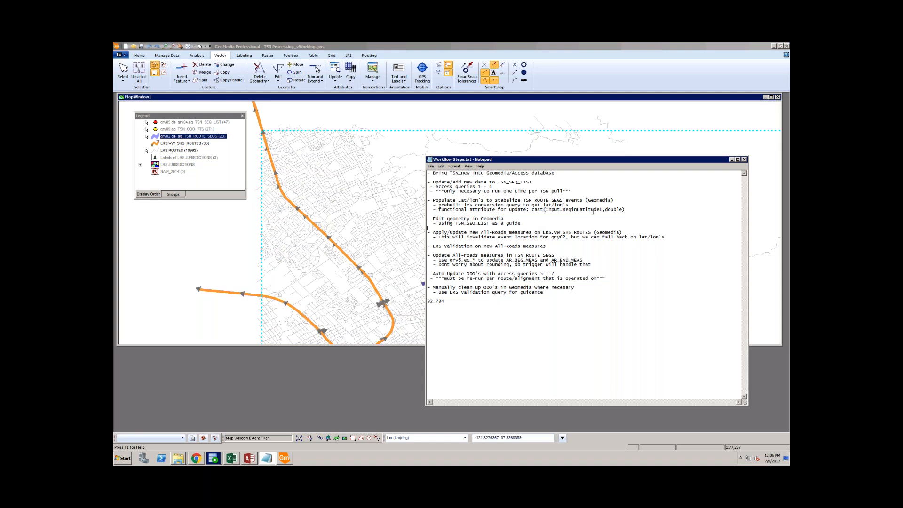
left_click_drag(634, 210, 528, 225)
left_click(471, 205)
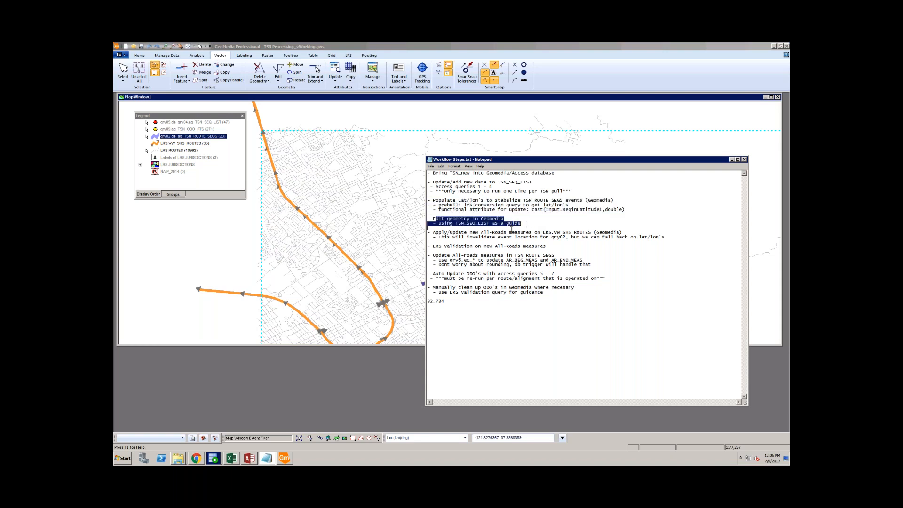
left_click(510, 229)
mouse_move(433, 232)
left_mouse_down()
mouse_move(570, 232)
mouse_move(428, 219)
left_mouse_up()
left_click(438, 240)
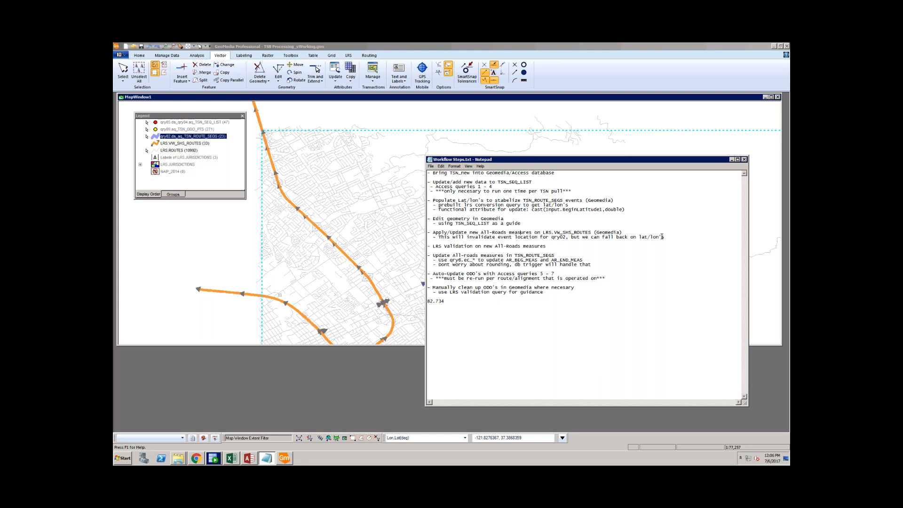
Read the notes on applying new All-Roads measures to LRS.VW_SHS_ROUTES and the effect on qry02 event locations
left_click_drag(661, 236, 593, 238)
left_click(570, 232)
mouse_move(541, 232)
left_mouse_down()
mouse_move(594, 233)
mouse_move(543, 233)
left_mouse_up()
left_click_drag(440, 238, 483, 238)
double_click(526, 238)
double_click(559, 237)
left_click_drag(544, 232, 592, 233)
Switch back to GeoMedia and review the list of existing queries
left_click(382, 115)
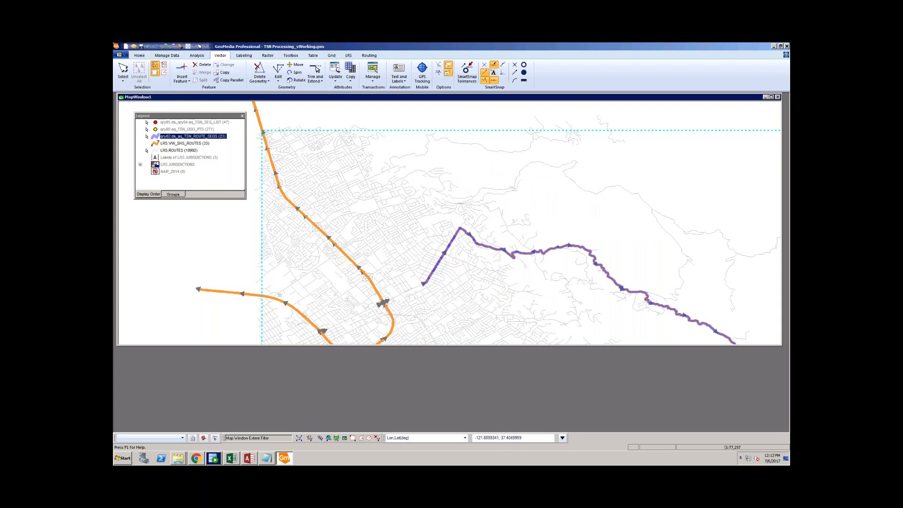
left_click(202, 57)
left_click(123, 70)
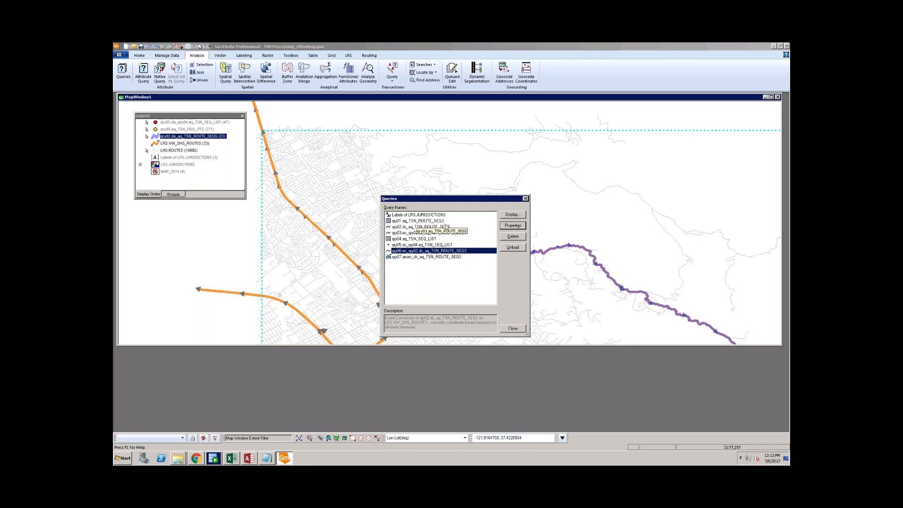
left_click(513, 328)
Start a new attribute query on the LRS.VW_SHS_ROUTES features from the LRS_EDIT connection
left_click(141, 71)
left_click(421, 213)
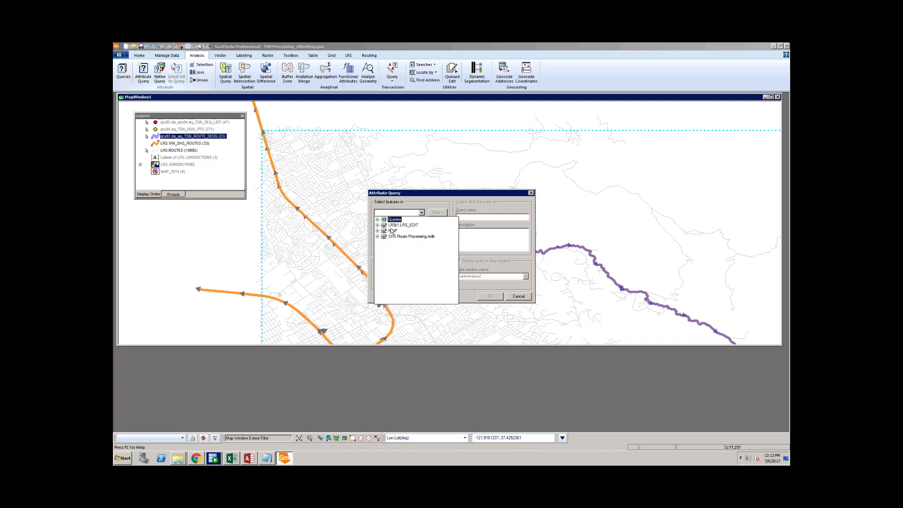
left_click(377, 225)
scroll(417, 271, "down", 3)
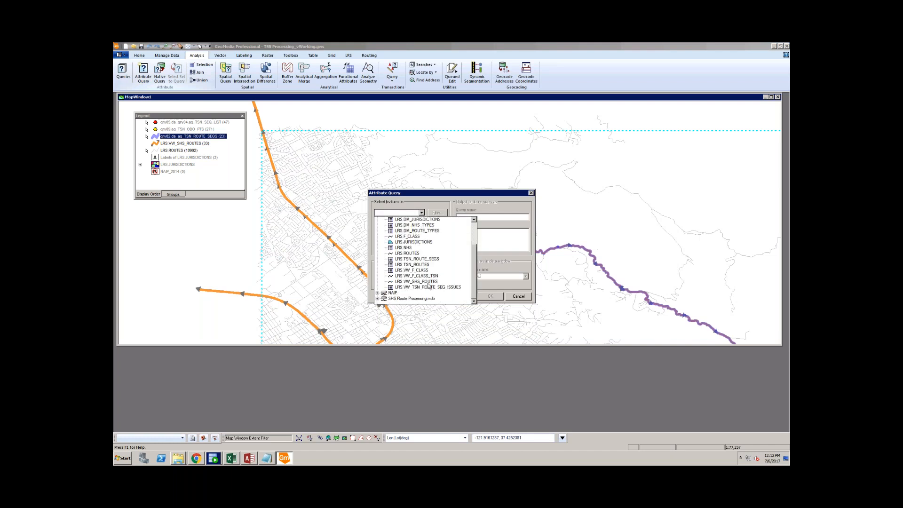
left_click(416, 282)
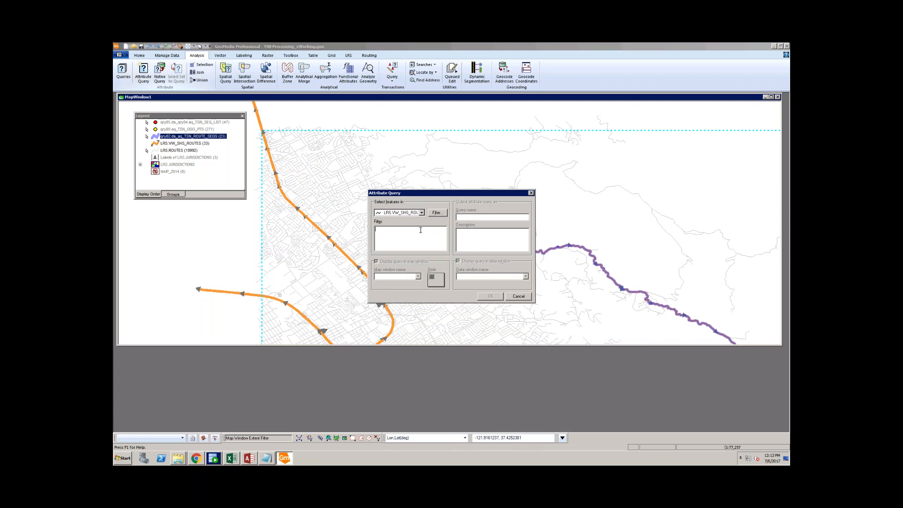
Filter the attribute query to LRS_KEY = 'SHS_130_P'
left_click(436, 213)
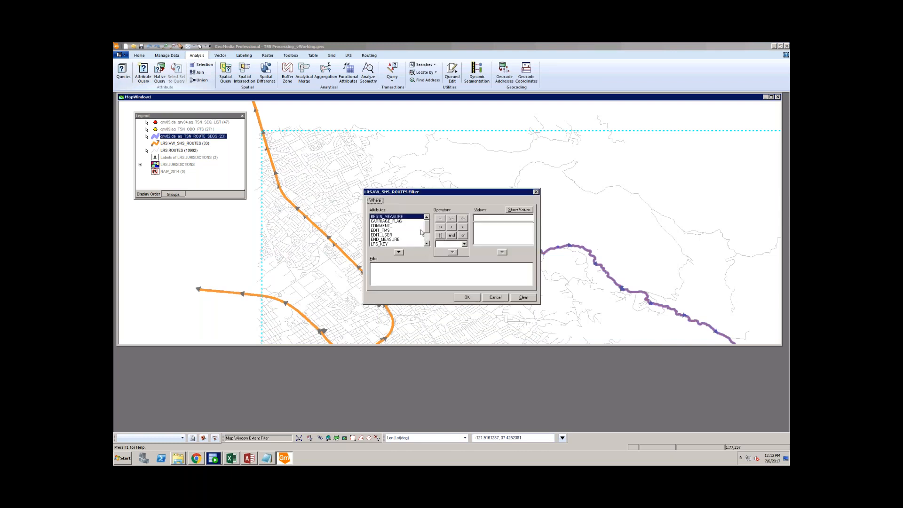
left_click_drag(427, 228, 427, 233)
double_click(399, 235)
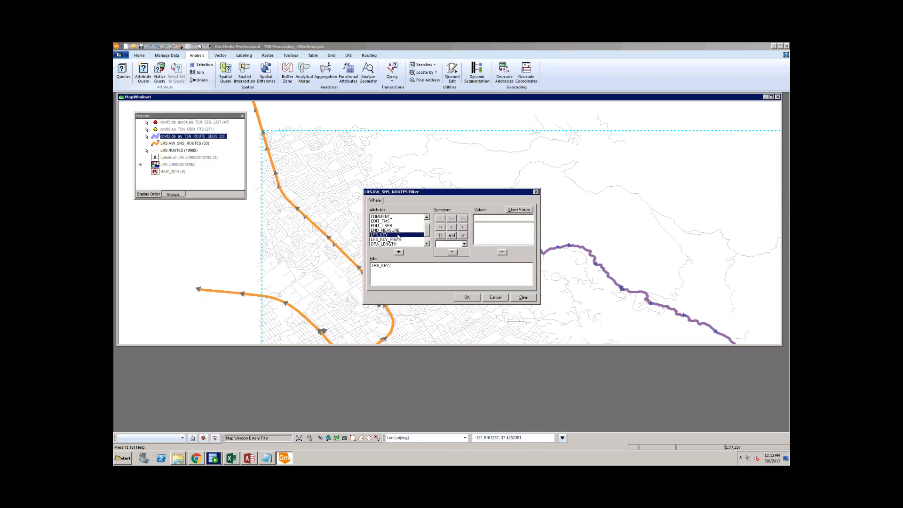
type("=")
key("BackSpace")
key("BackSpace")
key("BackSpace")
left_click(467, 297)
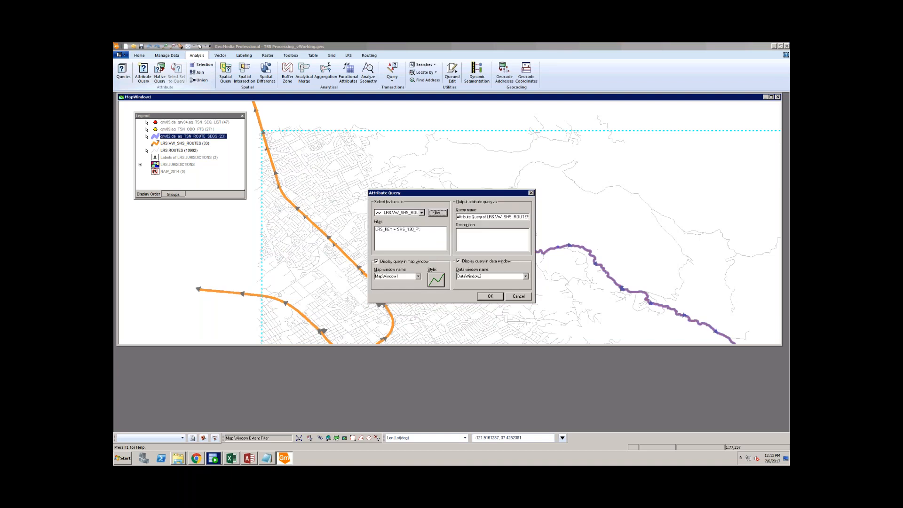
Name the query qryXX_VW_SHS_ROUTES, turn off its data window display, and run it in MapWindow1
key("Tab")
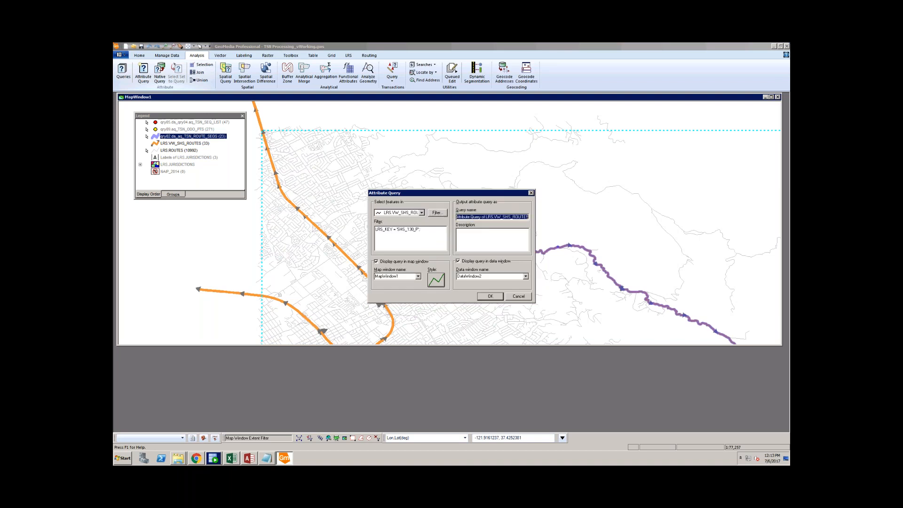
left_click(494, 217)
left_click_drag(495, 217, 431, 218)
type("qryXX_")
left_click(458, 261)
left_click(490, 297)
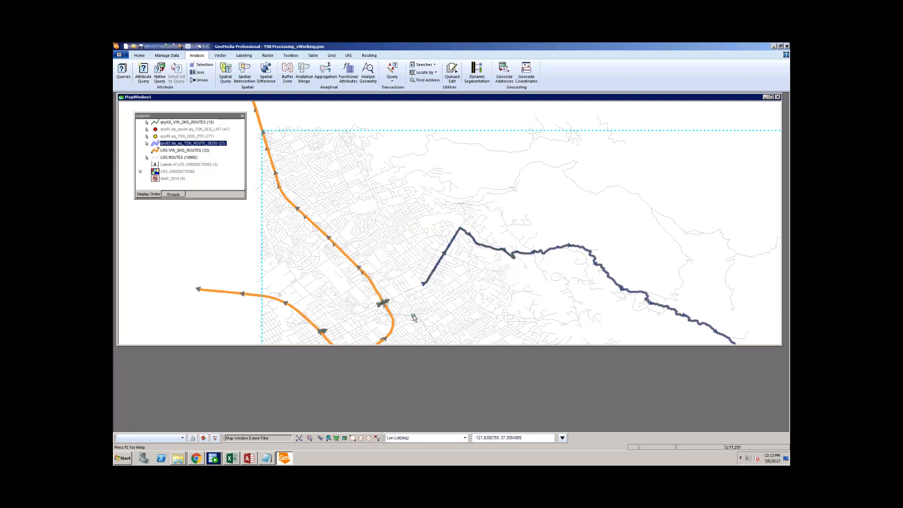
Examine the queried Route 130 geometry and the disconnected short segments near the highways on the map
scroll(328, 334, "up", 2)
scroll(328, 331, "up", 4)
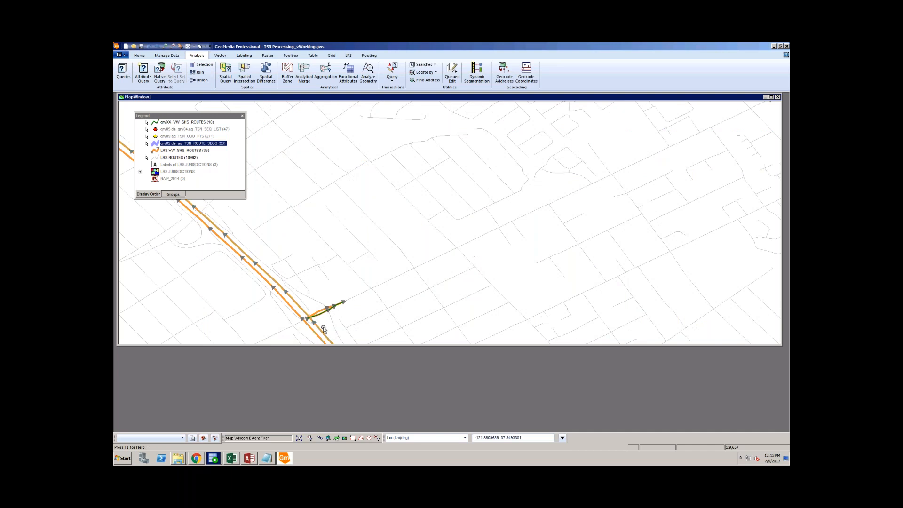
scroll(323, 319, "down", 2)
scroll(538, 209, "down", 2)
scroll(379, 258, "down", 2)
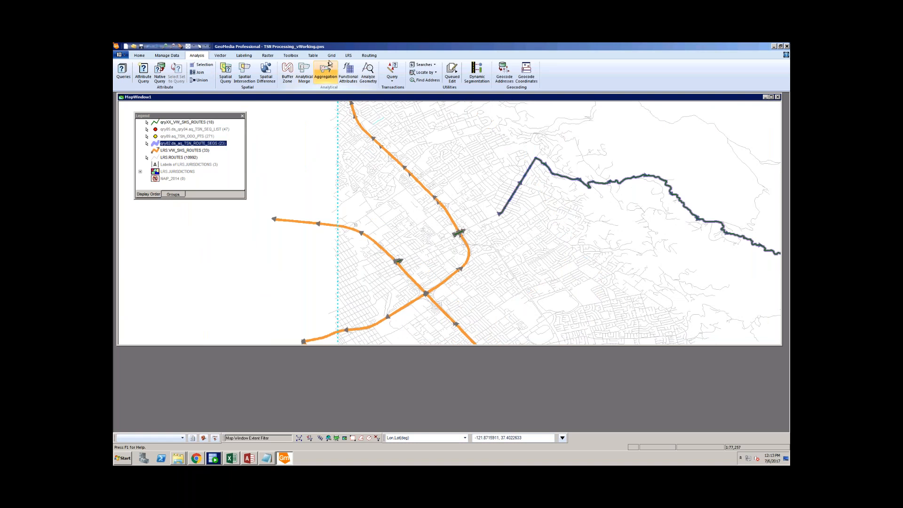
left_click(348, 55)
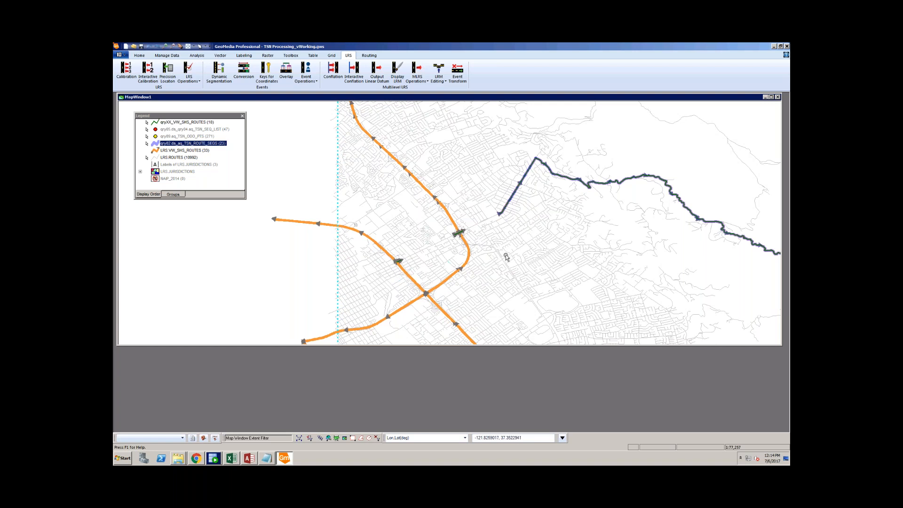
scroll(359, 228, "down", 1)
scroll(458, 250, "up", 1)
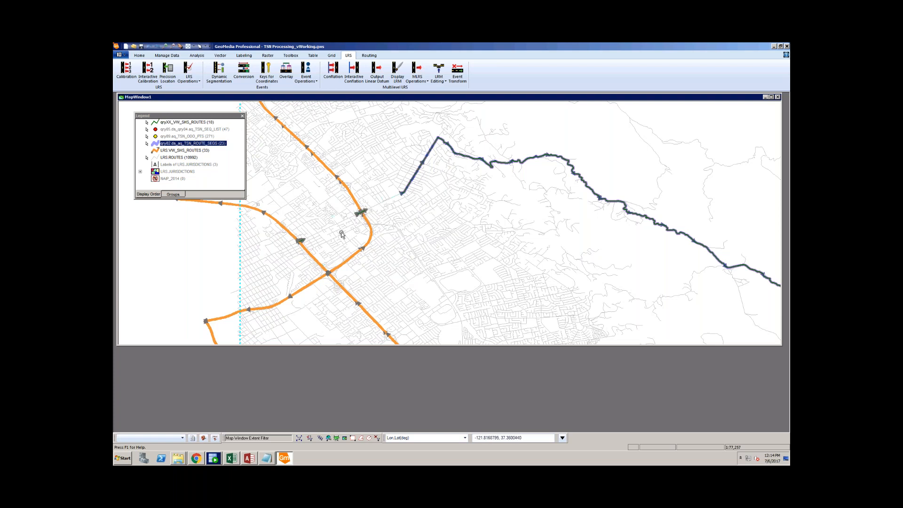
scroll(323, 205, "down", 1)
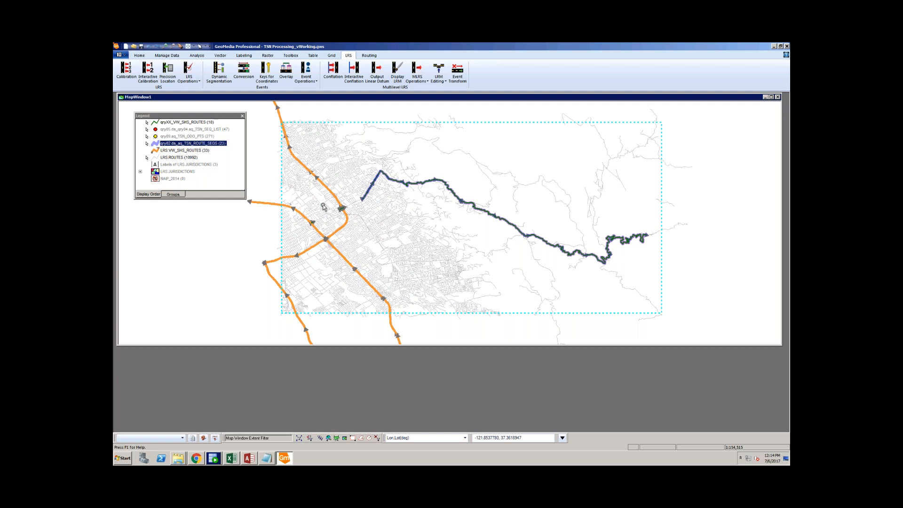
left_click(312, 226)
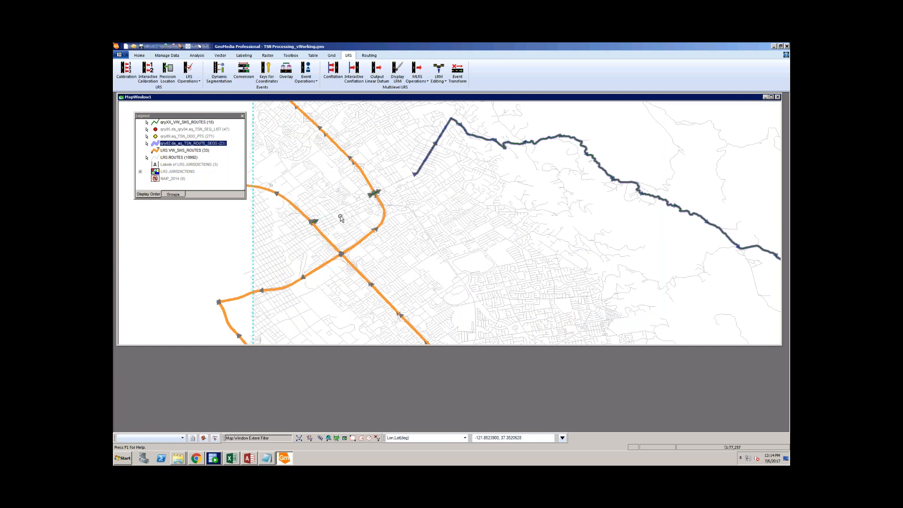
scroll(339, 220, "down", 1)
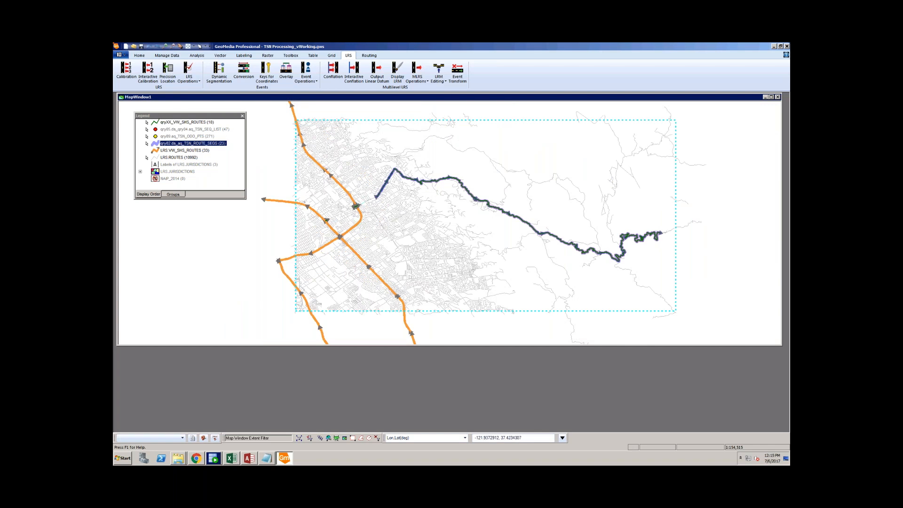
Start an LRS calibration with qryXX_VW_SHS_ROUTES as the LRS features and LRS Measure as the model
left_click(125, 73)
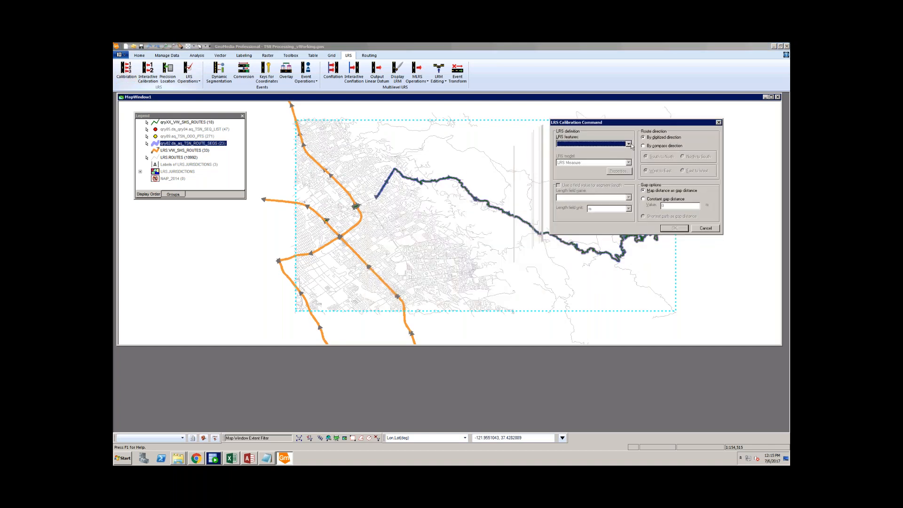
left_click(629, 143)
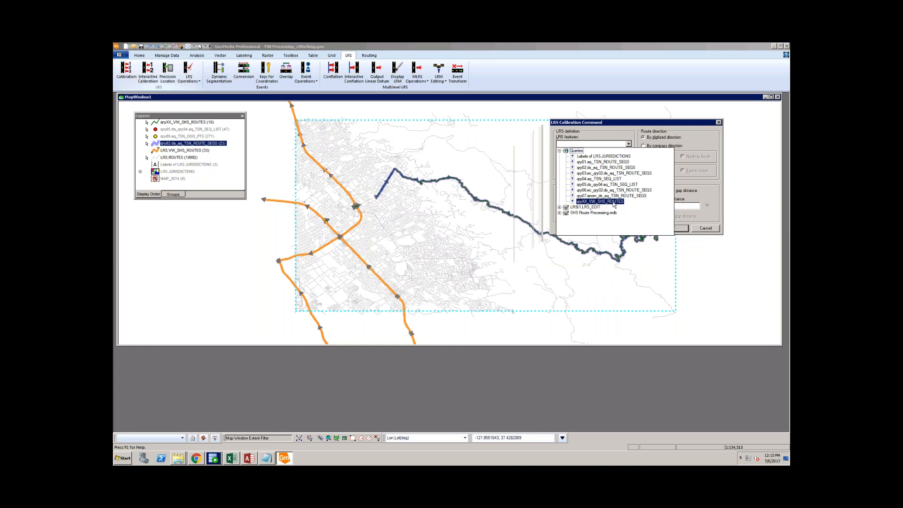
left_click(614, 202)
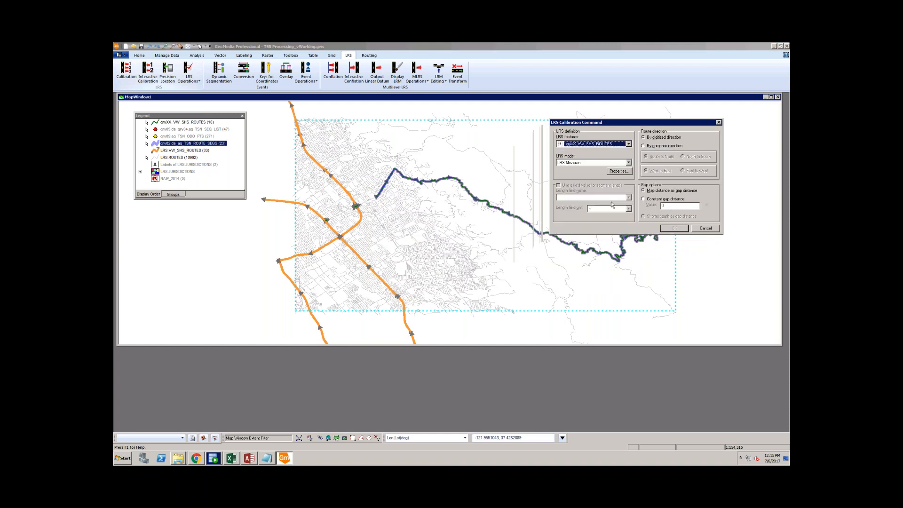
left_click(629, 162)
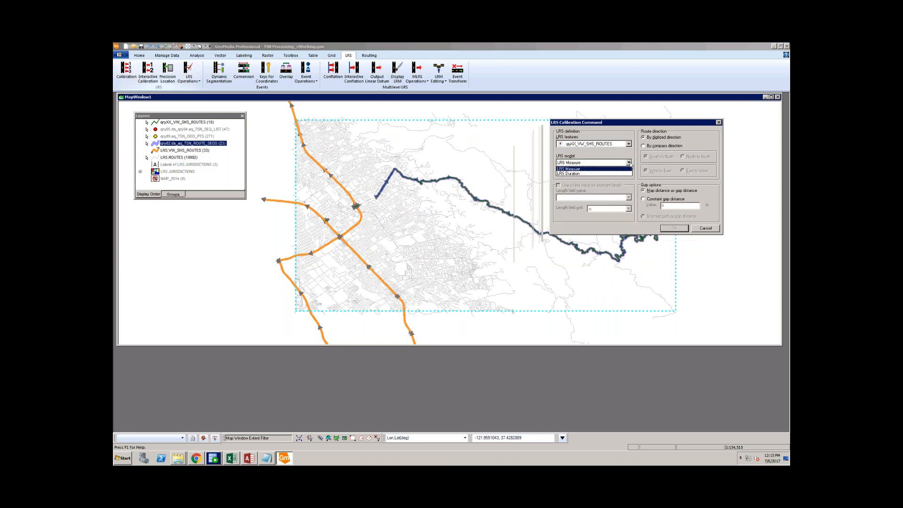
left_click(606, 169)
Define the LRS properties with LRS_KEY as primary key, BEGIN_MEASURE as begin measure and END_MEASURE as end measure
left_click(618, 171)
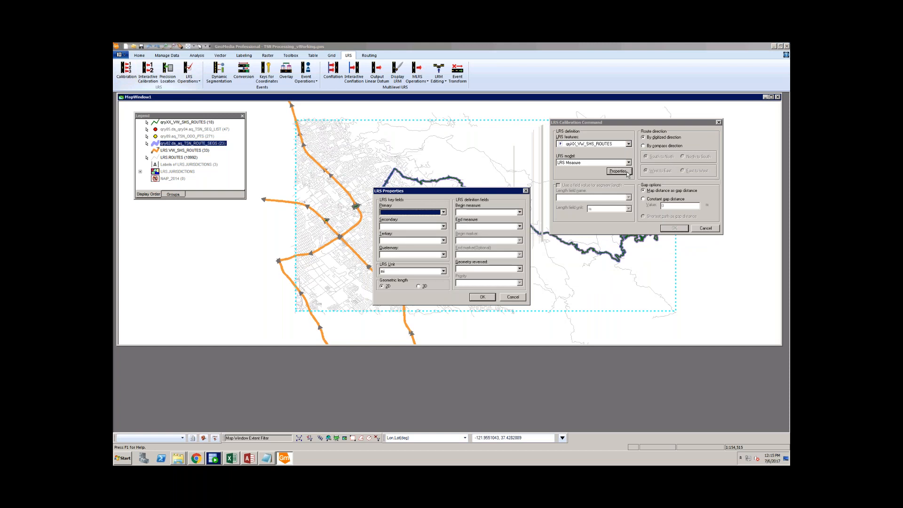
left_click(443, 212)
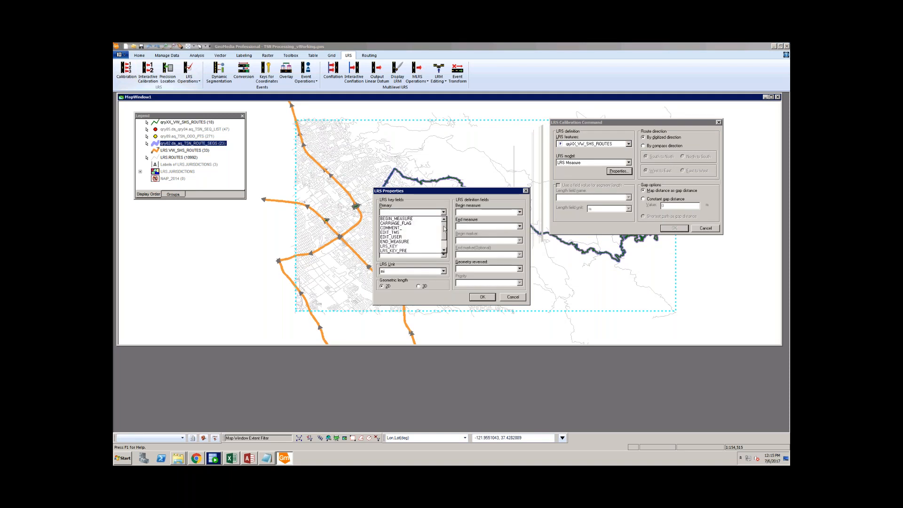
left_click(397, 246)
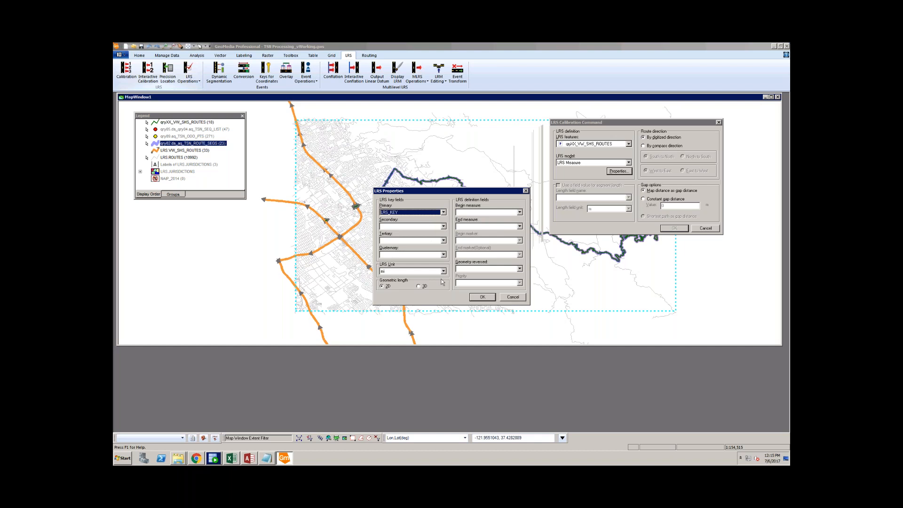
left_click(519, 213)
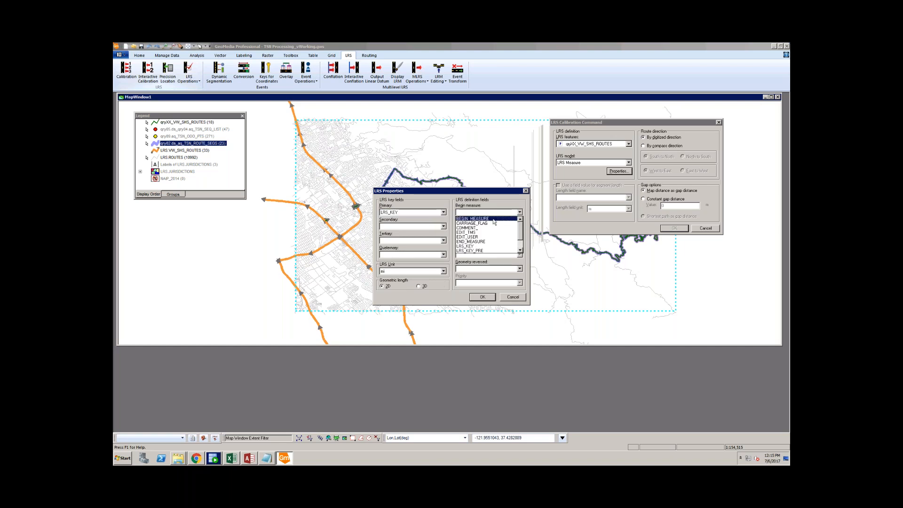
left_click(472, 219)
left_click(519, 226)
left_click_drag(521, 239, 521, 243)
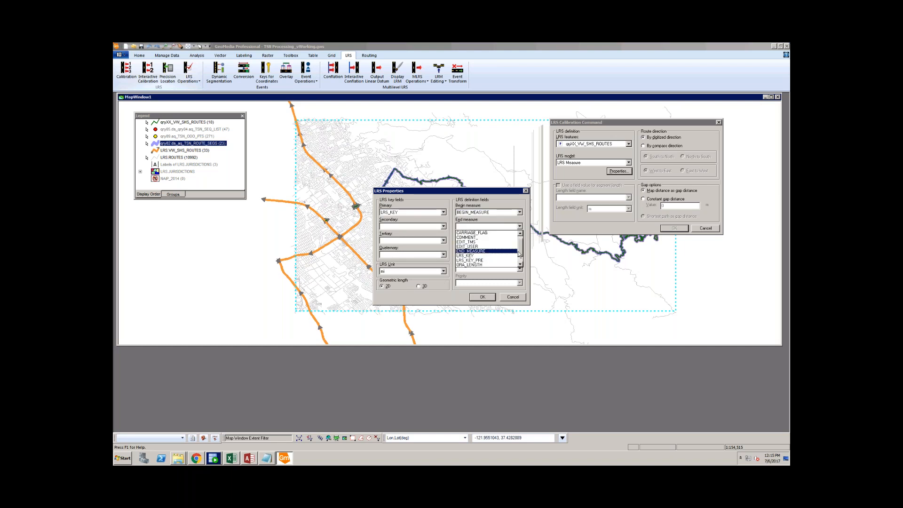
left_click_drag(521, 248, 520, 238)
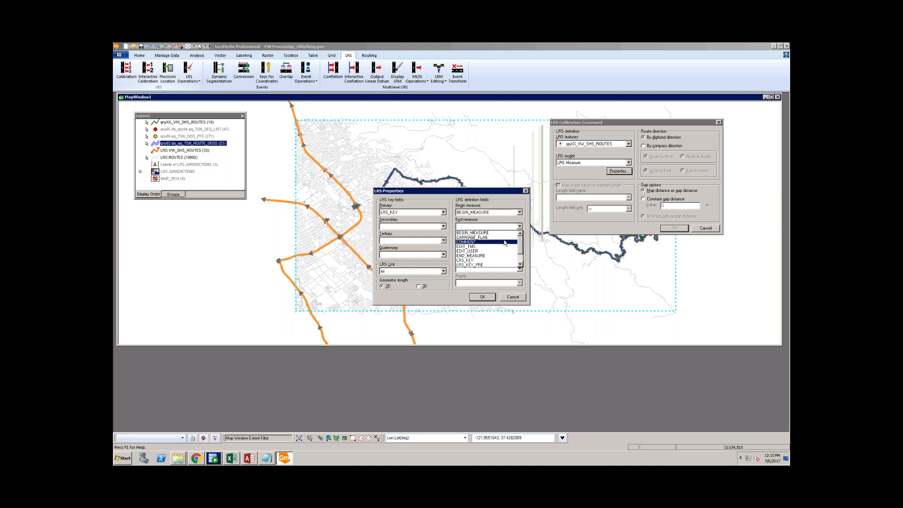
left_click(487, 256)
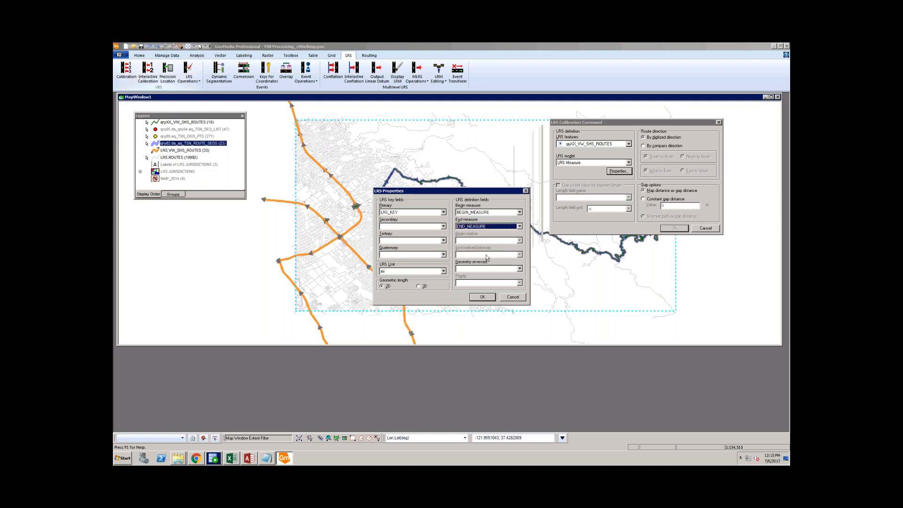
left_click(479, 298)
left_click(479, 297)
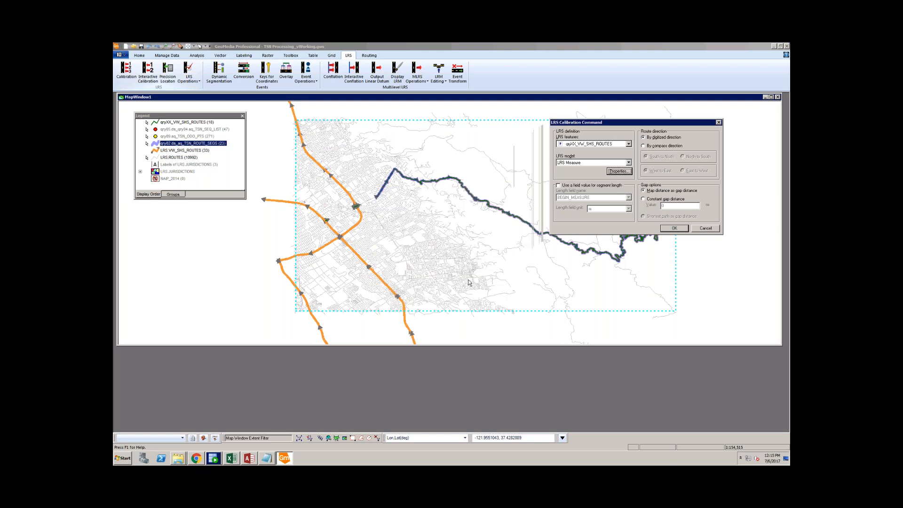
Use the ORA_LENGTH field as the segment length for the calibration, with mi as its unit
left_click(560, 186)
left_click(628, 197)
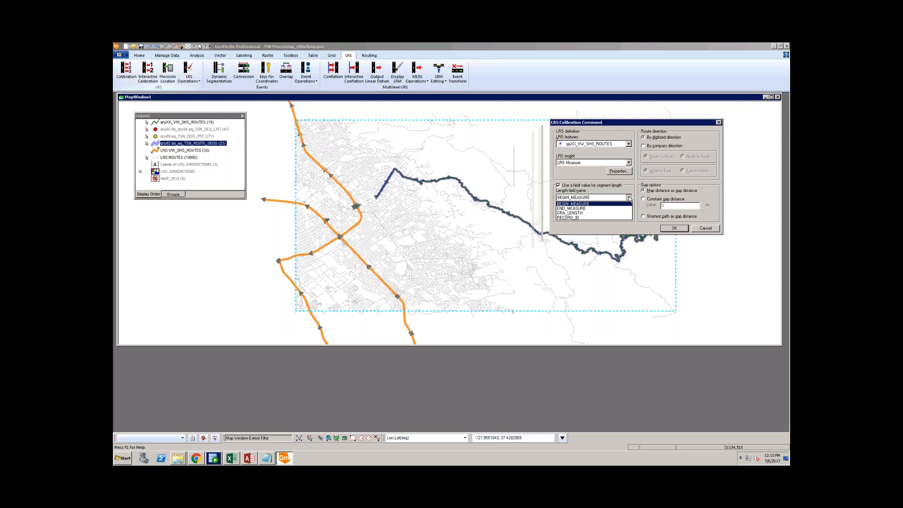
left_click(580, 216)
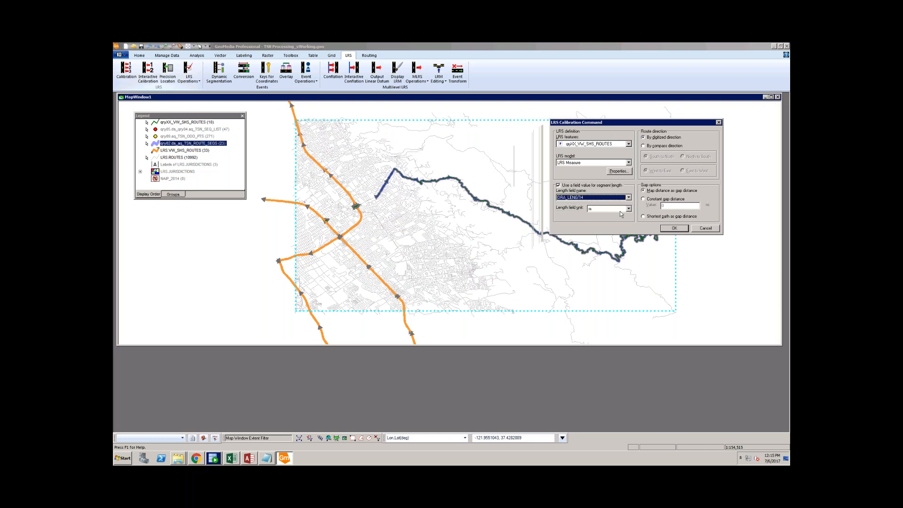
left_click(628, 208)
left_click(599, 220)
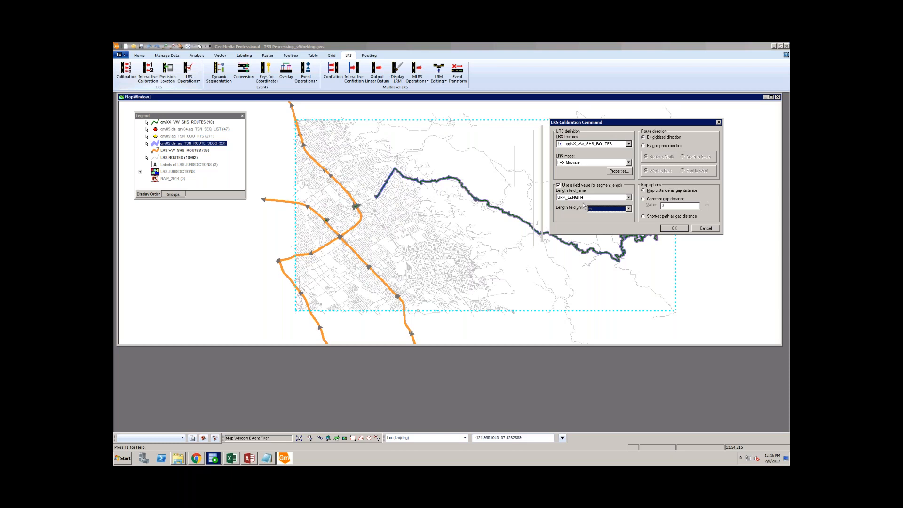
Set the route direction by compass, South to North and West to East, with a constant gap distance of 0.001 mi, and run the calibration
left_click(650, 147)
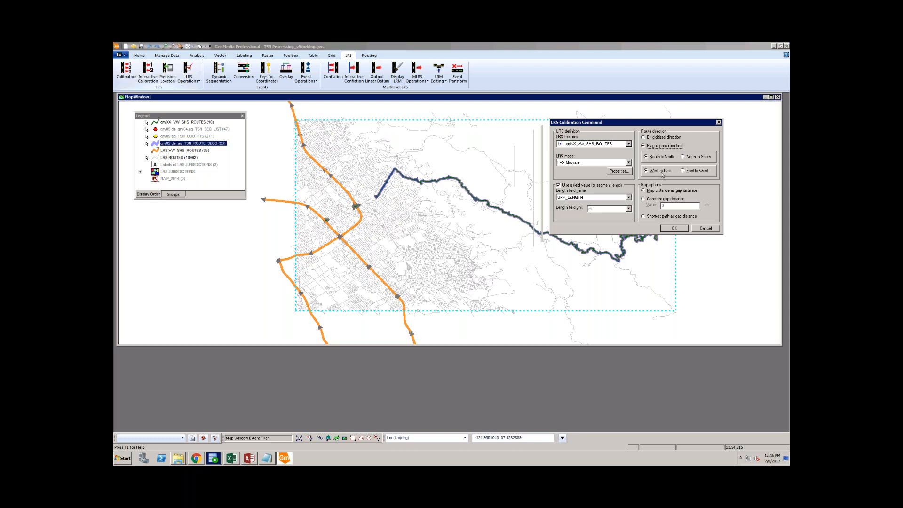
left_click(648, 201)
left_click(684, 206)
left_click_drag(673, 206, 659, 206)
type("0.001")
mouse_move(658, 123)
left_mouse_down()
mouse_move(656, 152)
mouse_move(672, 137)
mouse_move(673, 120)
left_mouse_up()
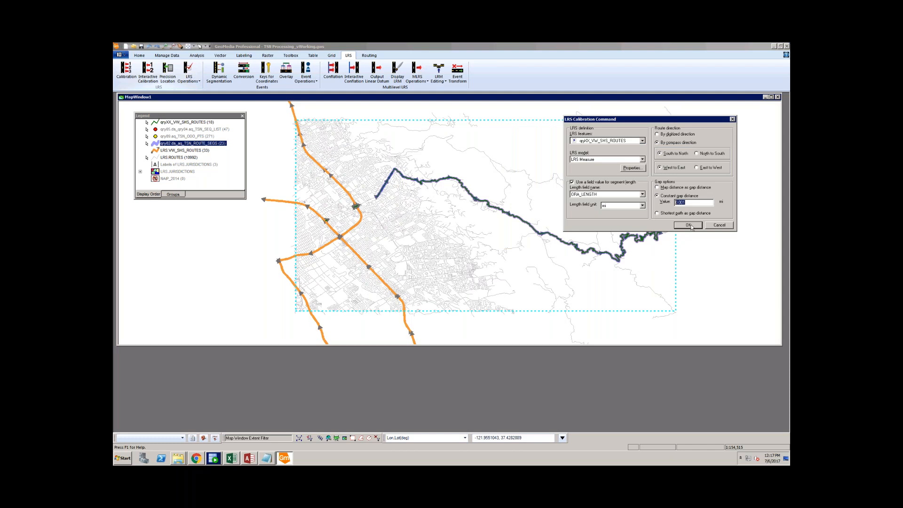
left_click(690, 227)
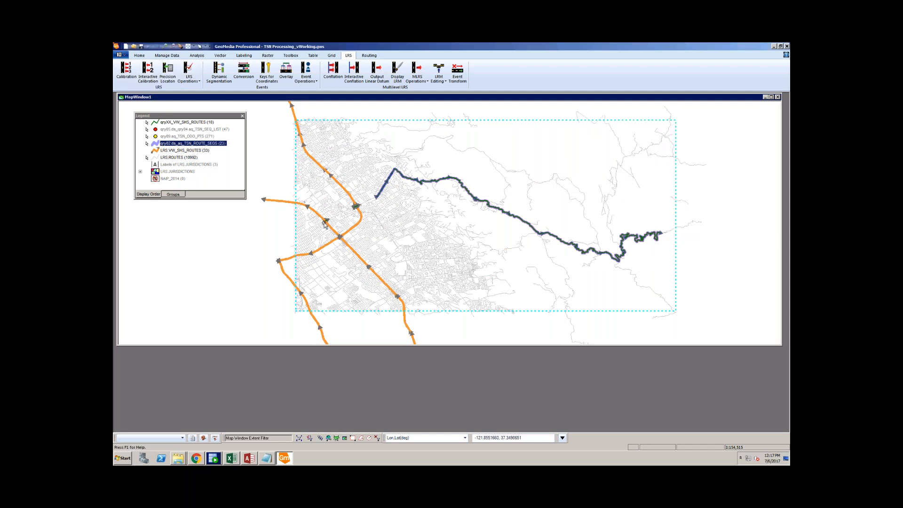
Check the calibrated begin and end measures at the western start of Route 130's long continuous section
scroll(372, 200, "up", 3)
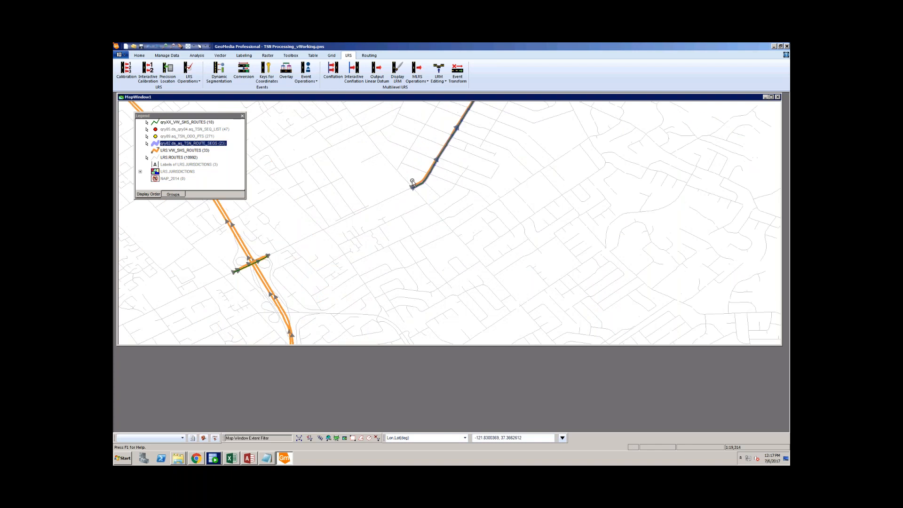
scroll(414, 184, "up", 1)
double_click(418, 185)
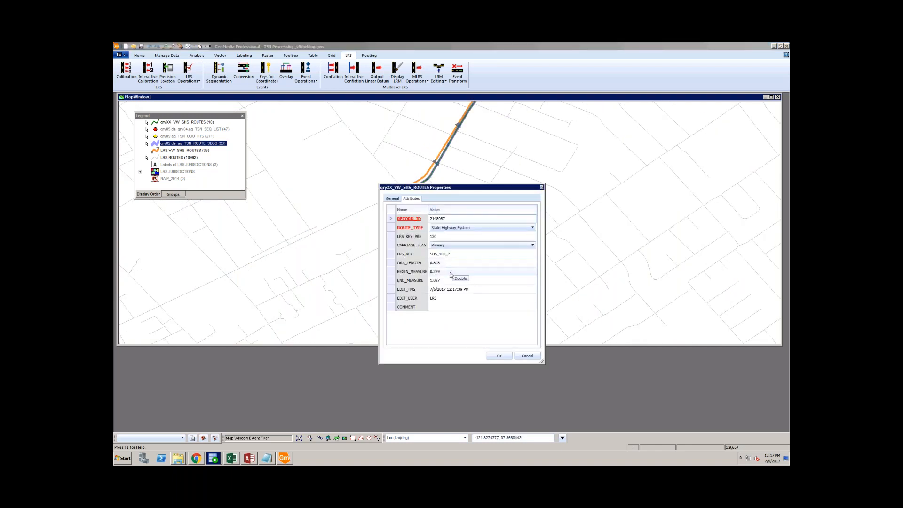
left_click(527, 356)
Check the calibrated measures of the short disconnected Route 130 segment crossing the highway
scroll(532, 276, "down", 2)
scroll(399, 239, "down", 1)
scroll(349, 297, "up", 4)
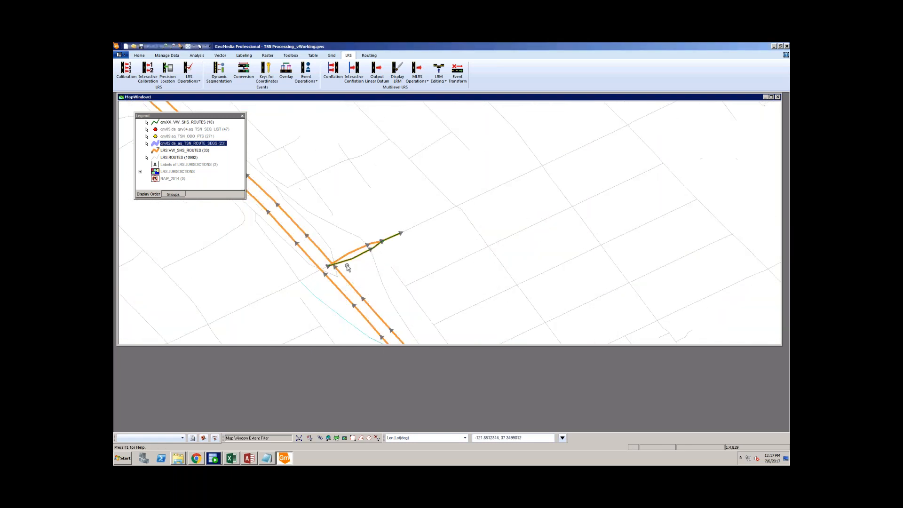
double_click(343, 265)
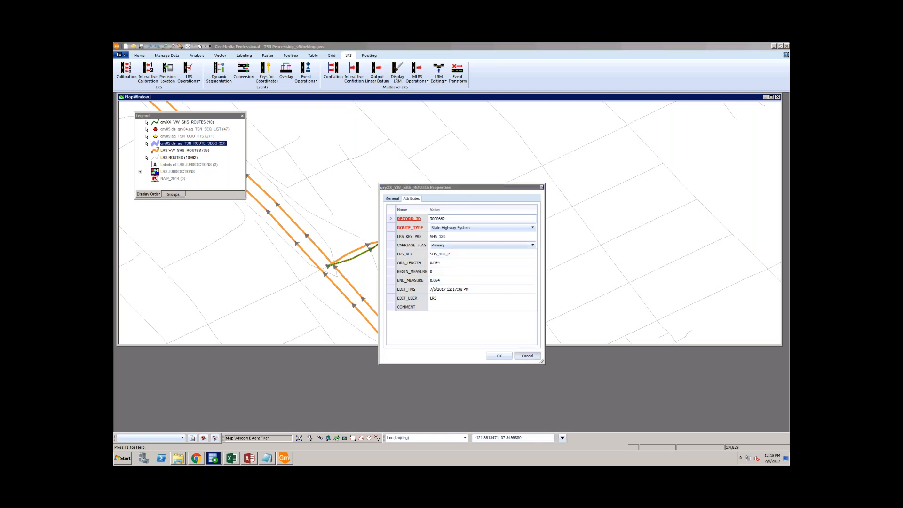
left_click(527, 356)
Check the calibrated begin and end measures of the segment at Route 130's eastern end
scroll(357, 262, "down", 3)
scroll(357, 262, "down", 1)
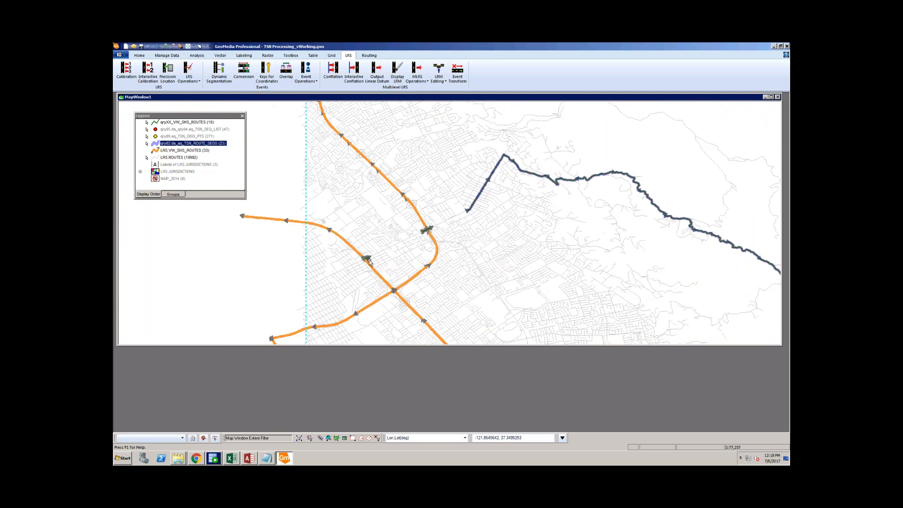
scroll(372, 262, "down", 1)
scroll(695, 278, "up", 3)
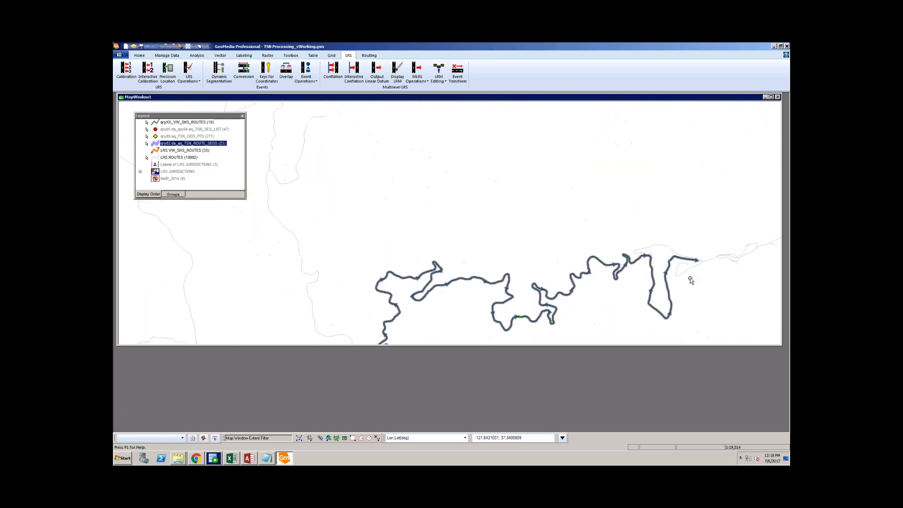
double_click(667, 312)
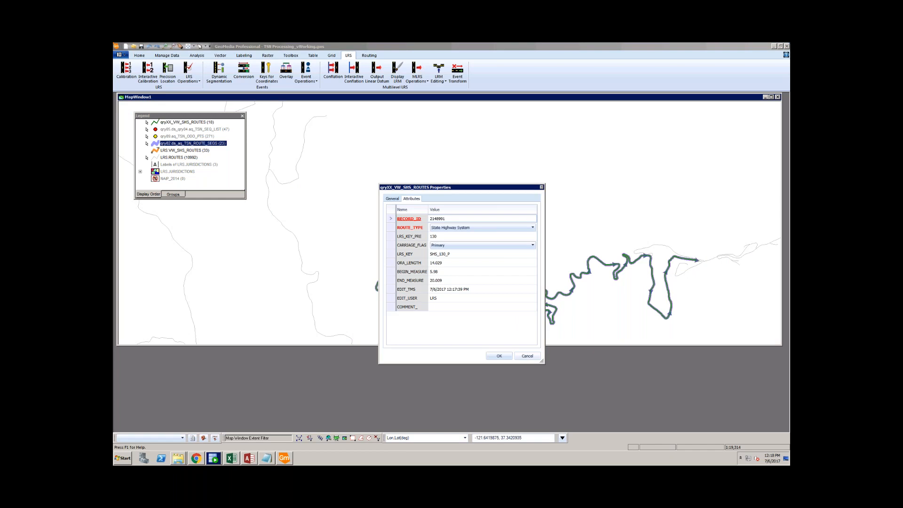
left_click(521, 358)
scroll(527, 206, "down", 2)
scroll(640, 285, "down", 1)
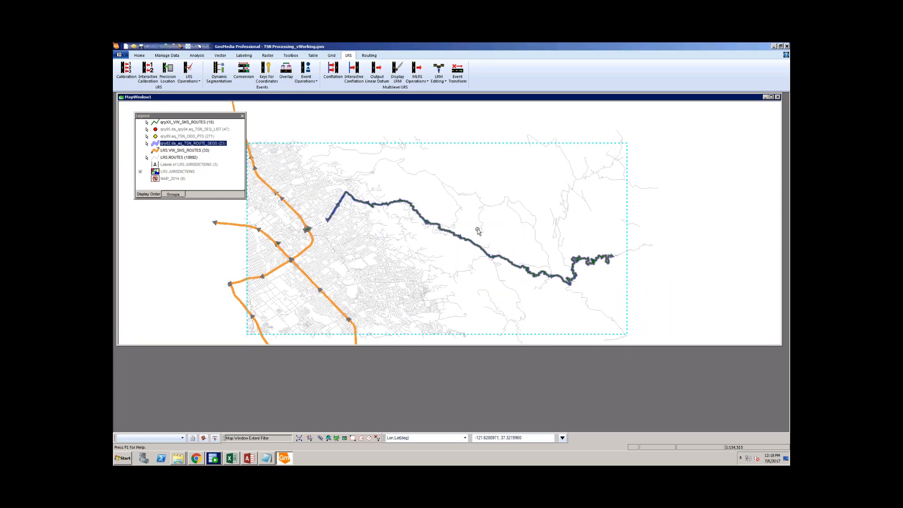
scroll(305, 205, "up", 1)
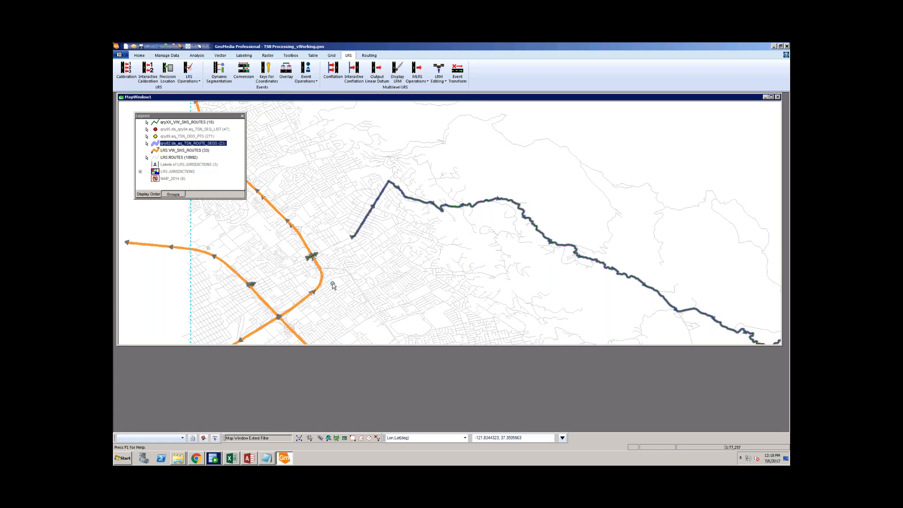
Switch to Workflow Steps.txt in Notepad and review the note on invalidated qry02 event locations and the lat/lon fallback
left_click(267, 458)
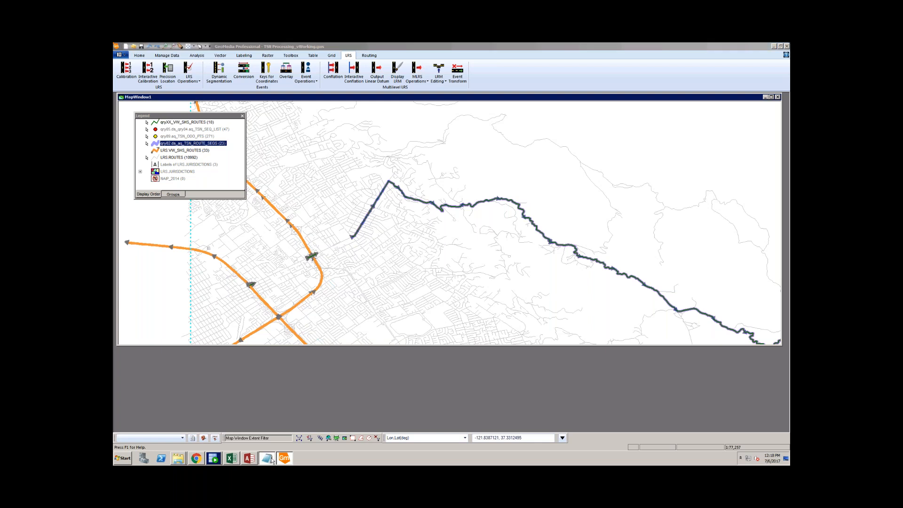
left_click_drag(447, 237, 578, 237)
left_click(578, 237)
left_click_drag(483, 237, 642, 237)
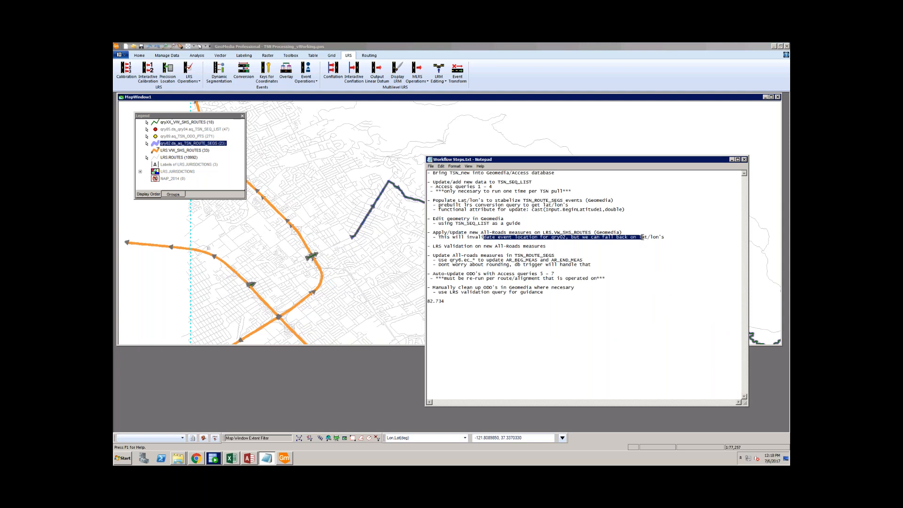
left_click(642, 237)
left_click_drag(448, 237, 566, 237)
left_click(566, 237)
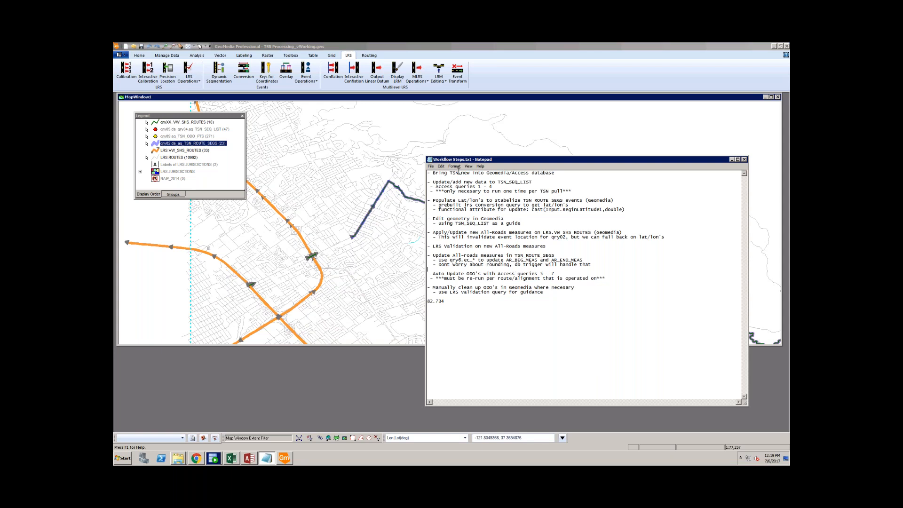
Return to GeoMedia and close and reopen the Oracle LRS_EDIT warehouse connection
left_click(302, 101)
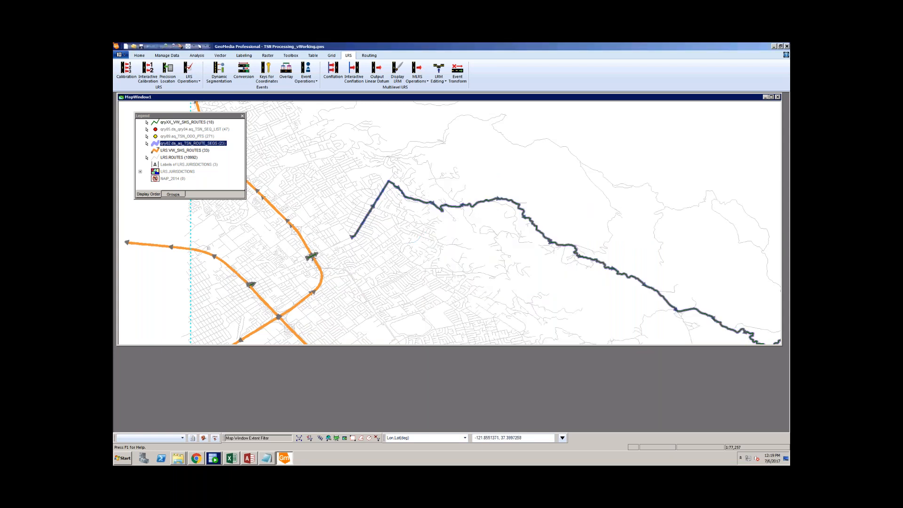
left_click(164, 55)
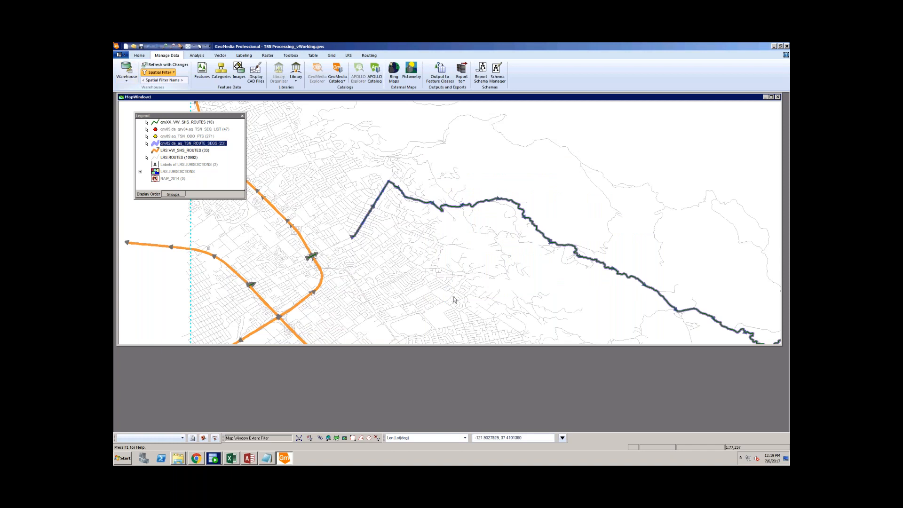
left_click(340, 202)
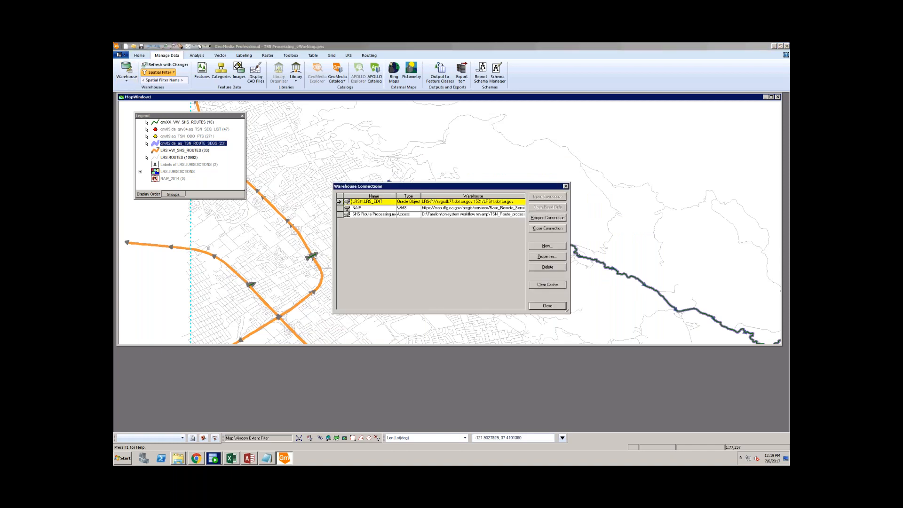
left_click(548, 228)
left_click(548, 196)
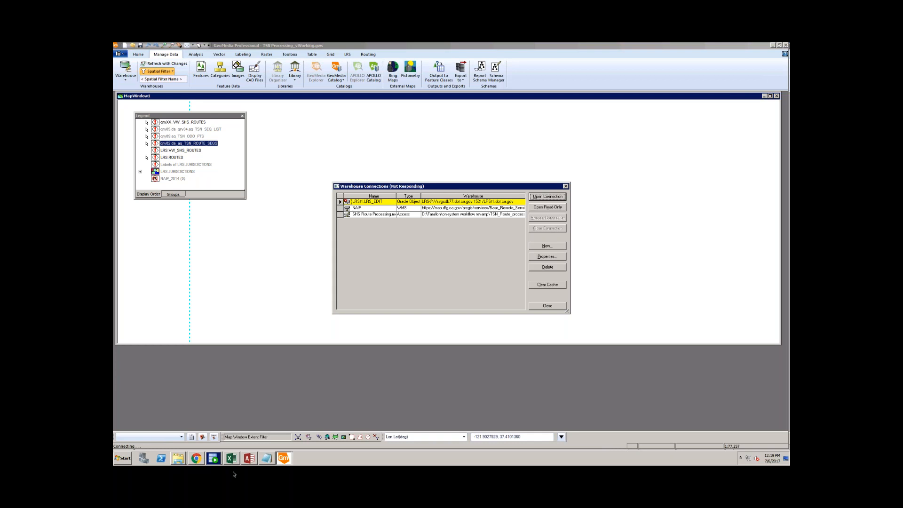
Review the LRS validation item for new All-Roads measures in Notepad's Workflow Steps.txt, then return to GeoMedia and dismiss the warehouse connections
left_click(266, 460)
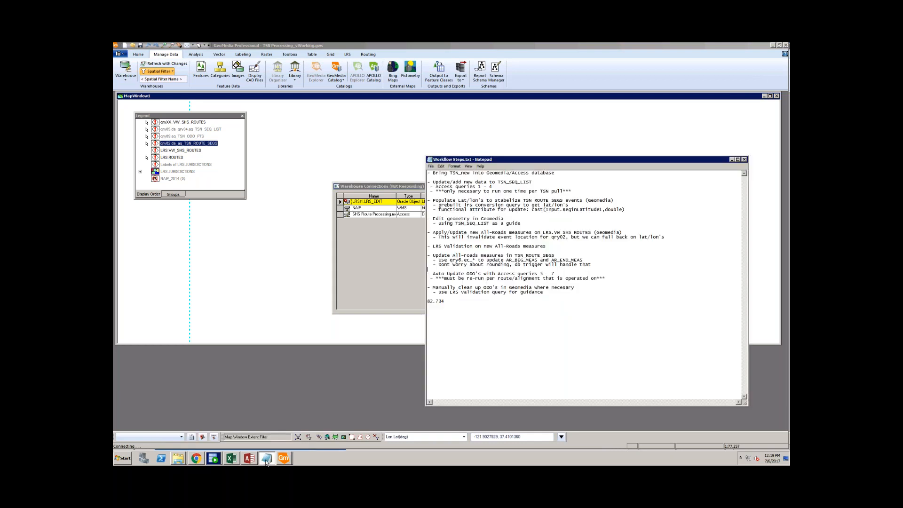
mouse_move(433, 247)
left_mouse_down()
mouse_move(552, 247)
mouse_move(430, 245)
mouse_move(520, 247)
mouse_move(446, 247)
left_mouse_up()
left_click(558, 247)
left_click(448, 247)
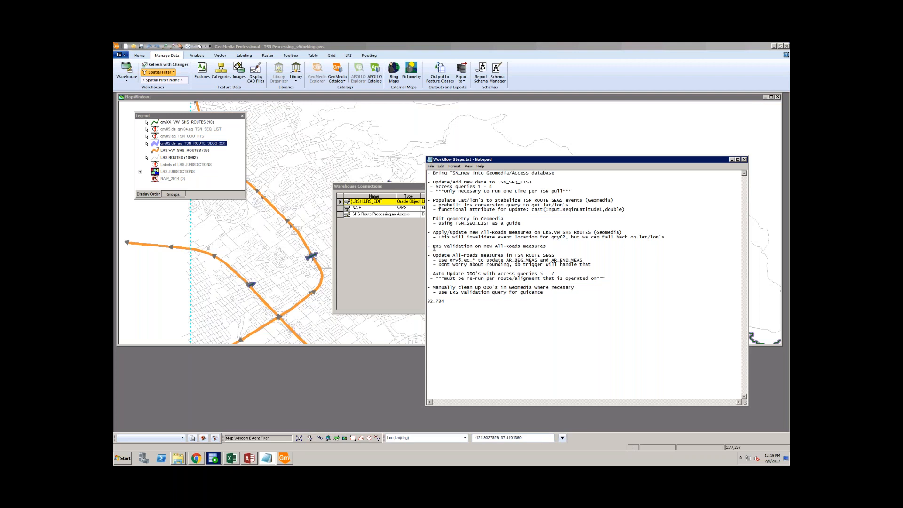
left_click_drag(428, 246, 546, 247)
left_click(356, 259)
left_click(547, 306)
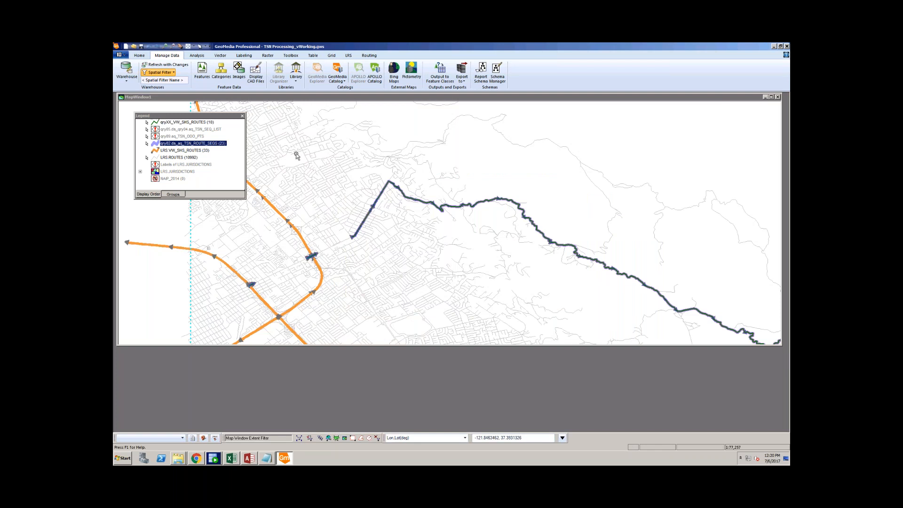
Look through the saved queries, including the description of qry06.ec_qry02.ds_aq_TSN_ROUTE_SEGS
left_click(144, 56)
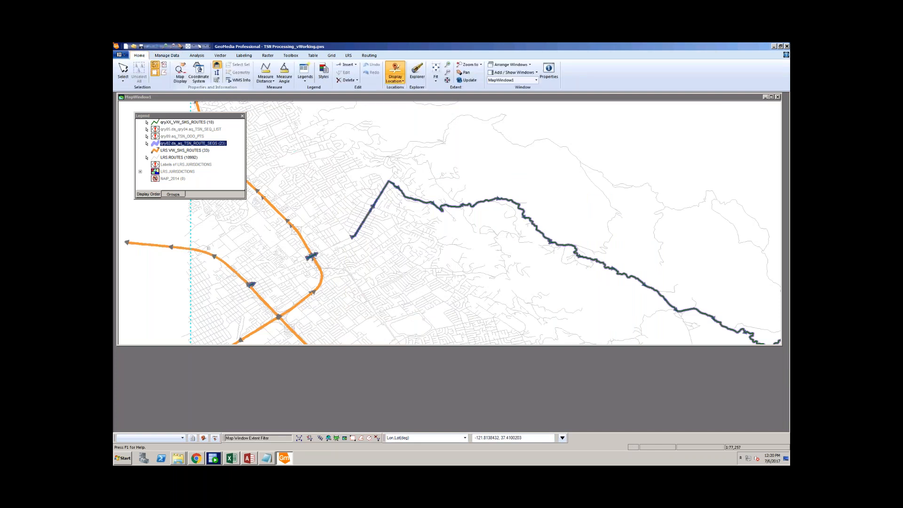
left_click(197, 56)
left_click(123, 72)
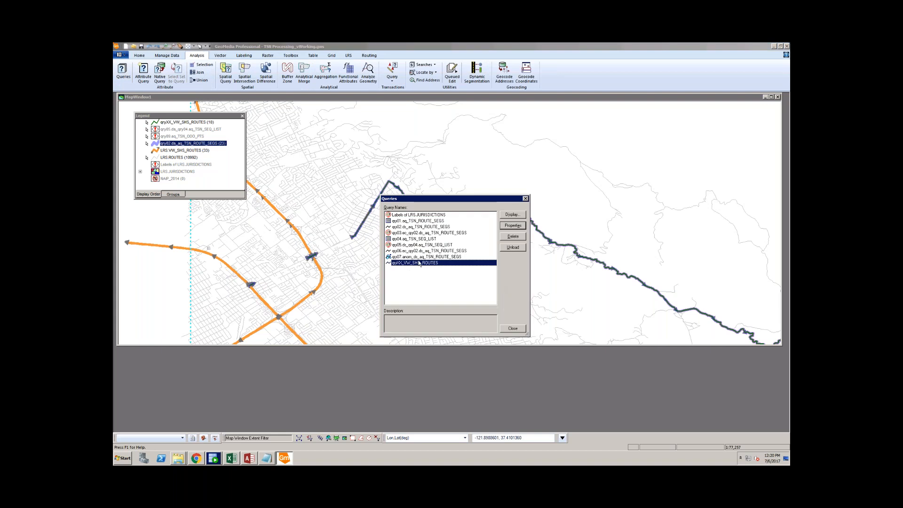
key("Up")
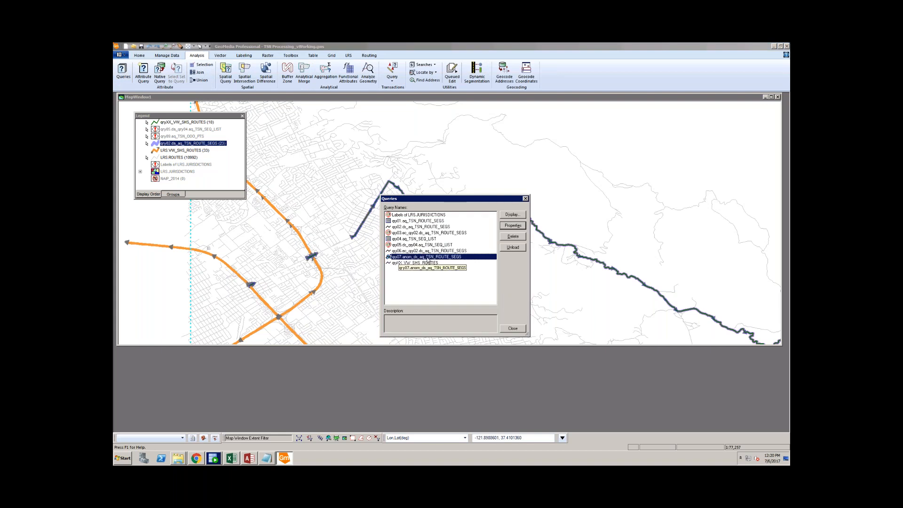
left_click(423, 252)
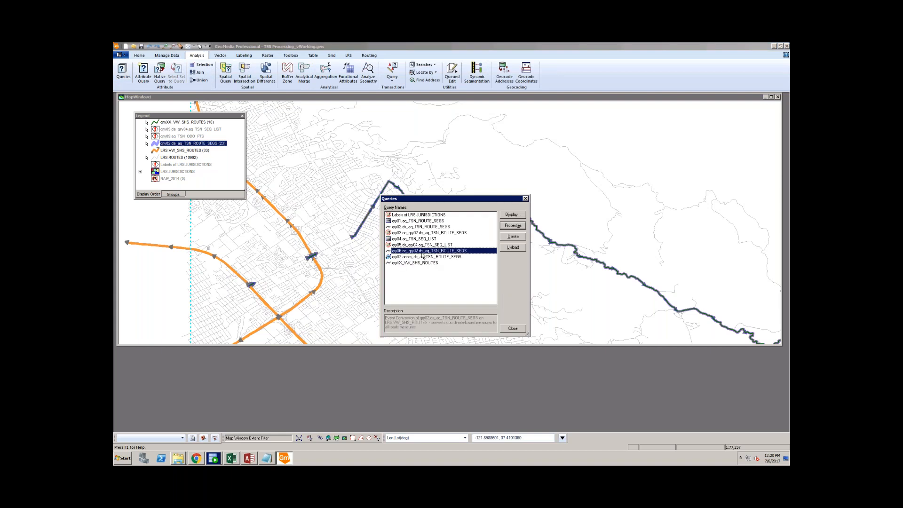
left_click(512, 329)
Set up an LRS Validation of the qryXX_VW_SHS_ROUTES query, keyed on LRS_KEY with BEGIN_MEASURE and END_MEASURE as the measure fields
left_click(348, 55)
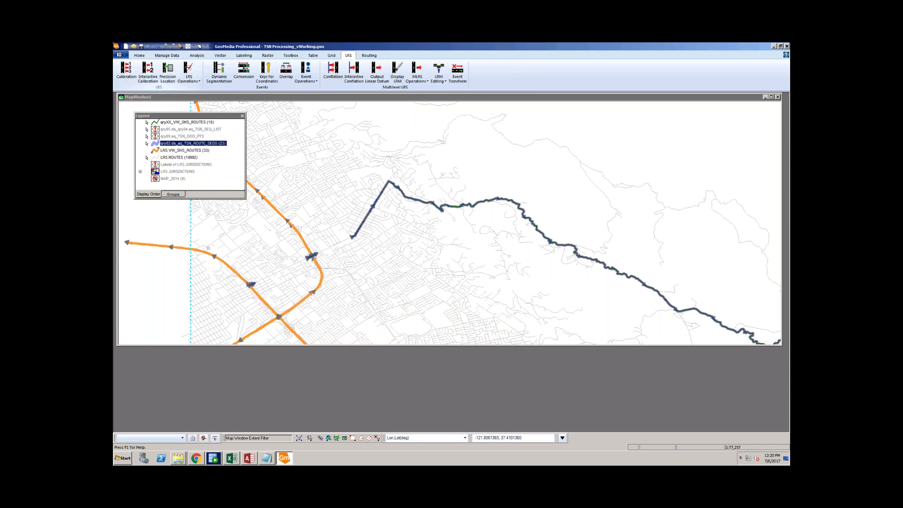
left_click(189, 76)
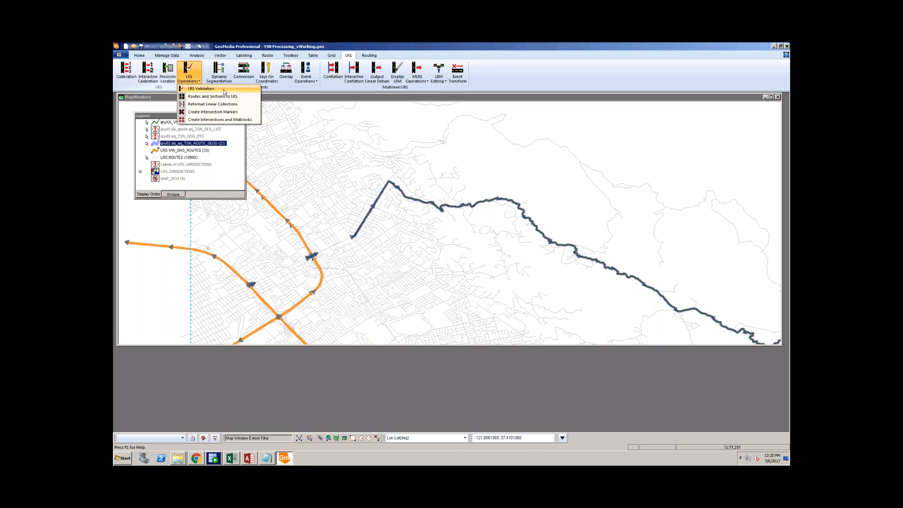
left_click(225, 91)
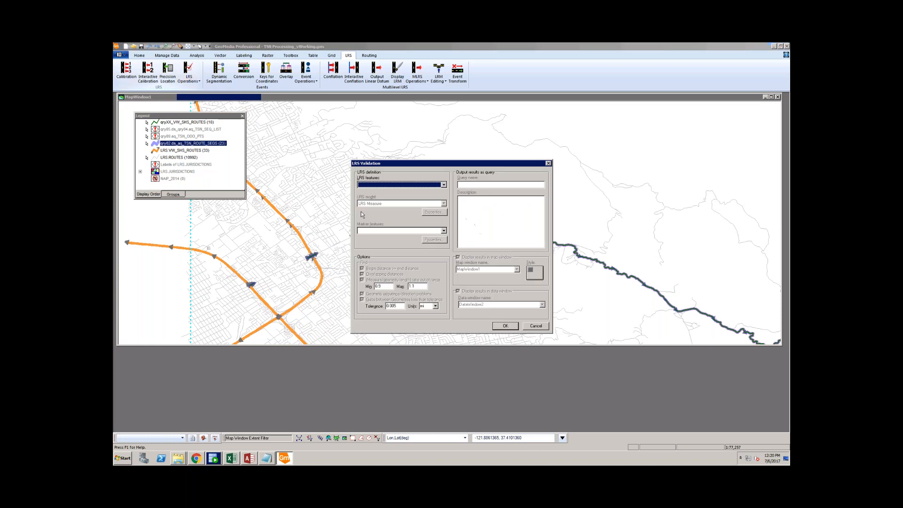
left_click(444, 185)
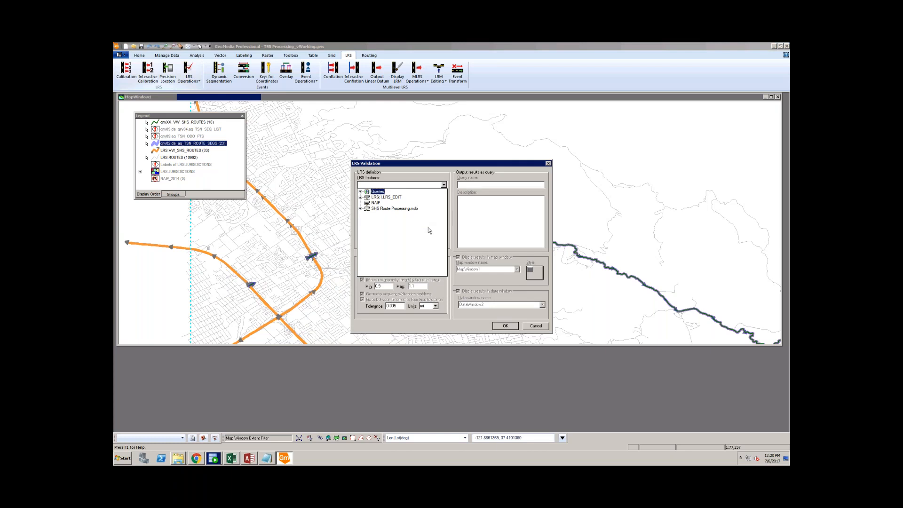
left_click(361, 192)
left_click(417, 243)
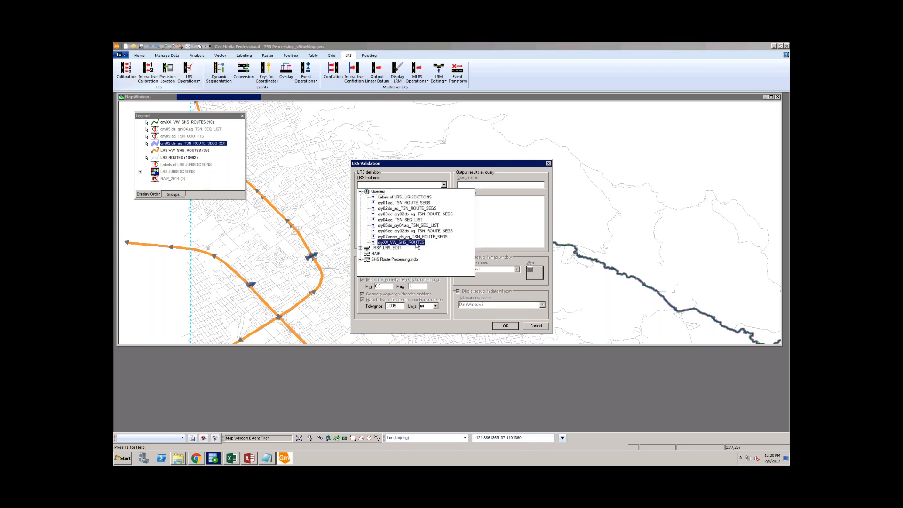
left_click(433, 212)
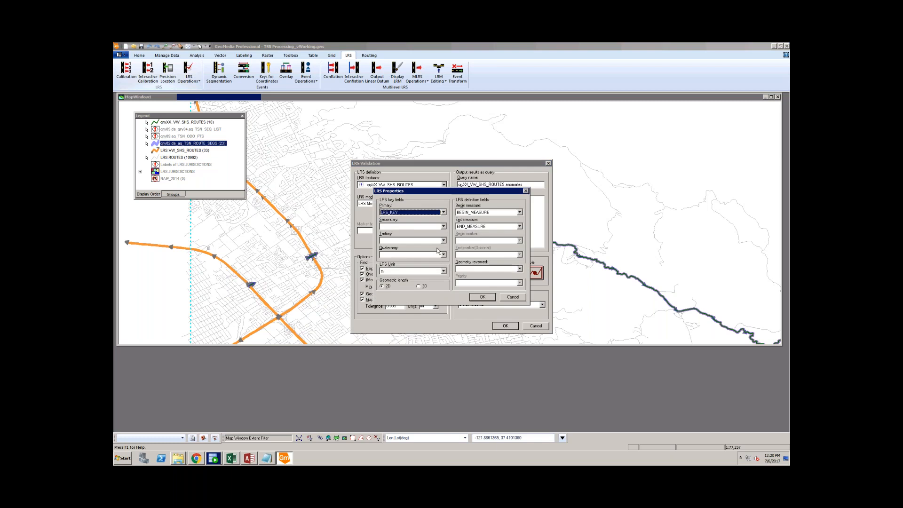
left_click(483, 297)
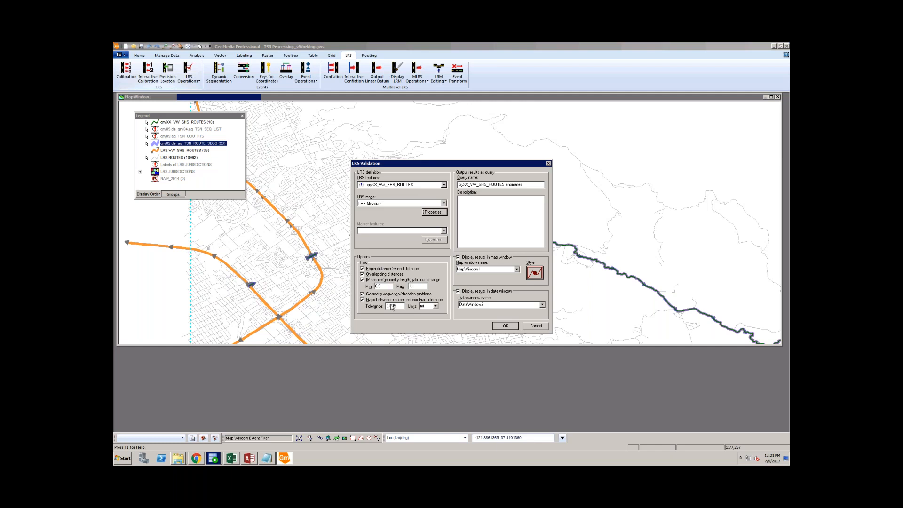
Run the validation with its results displayed only in a data window, check the anomalies table and close it
left_click(458, 258)
left_click(505, 326)
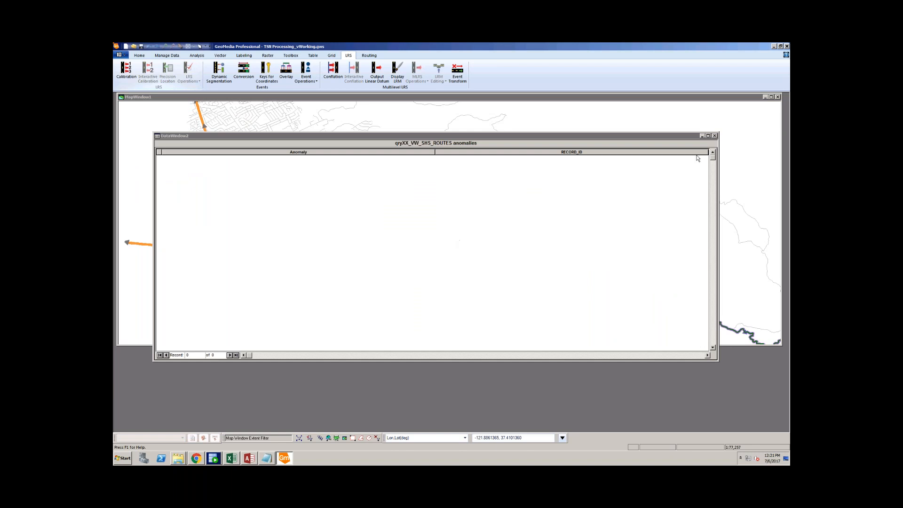
left_click(716, 136)
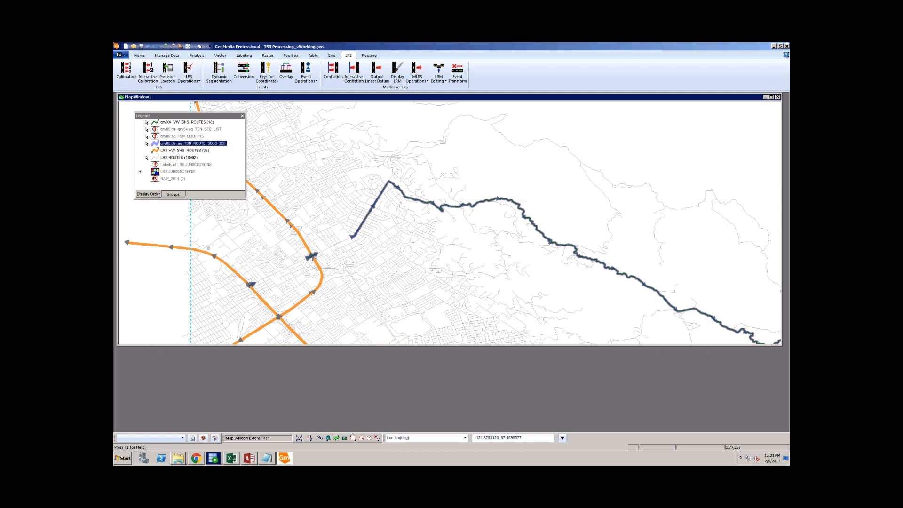
left_click(189, 79)
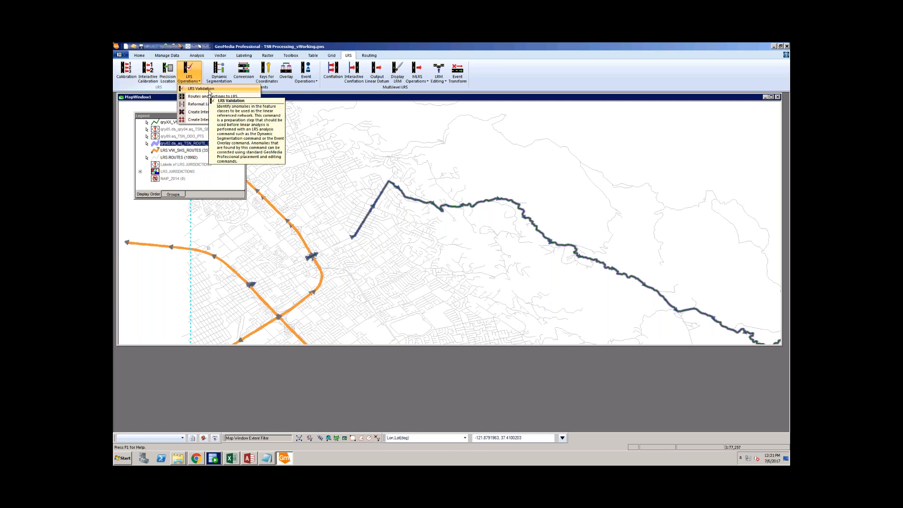
left_click(342, 201)
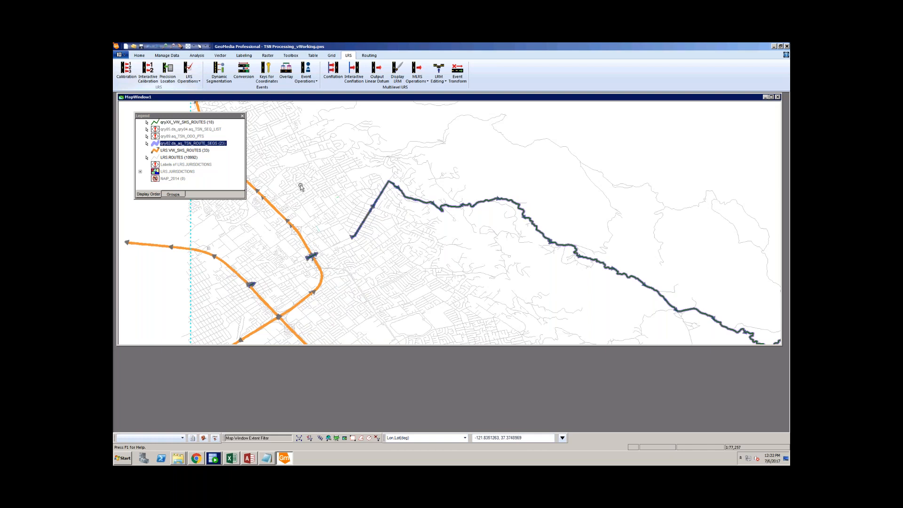
Review the notes in Notepad's Workflow Steps.txt on updating All-Roads measures in TSN_ROUTE_SEGS with qry06, then return to GeoMedia
left_click(268, 459)
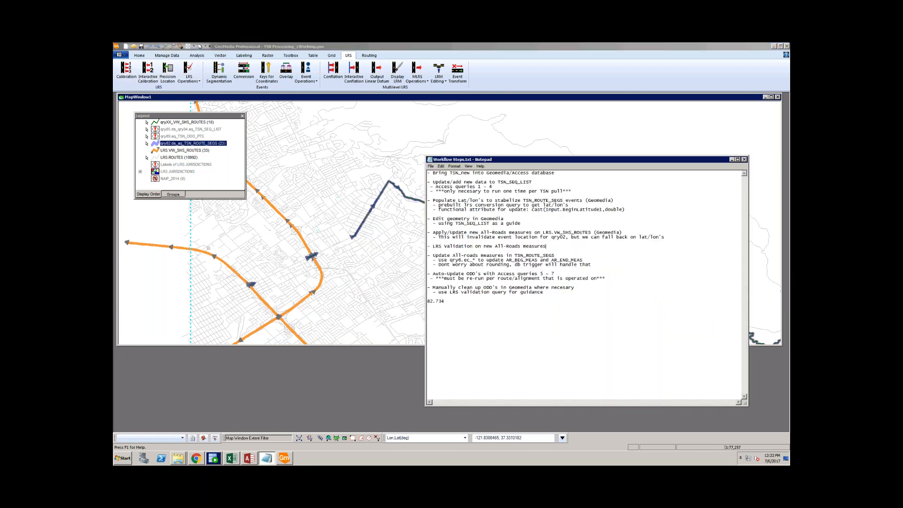
left_click_drag(438, 255, 560, 268)
left_click(593, 267)
left_click_drag(438, 260, 469, 260)
left_click(476, 260)
left_click(469, 260)
left_click(188, 154)
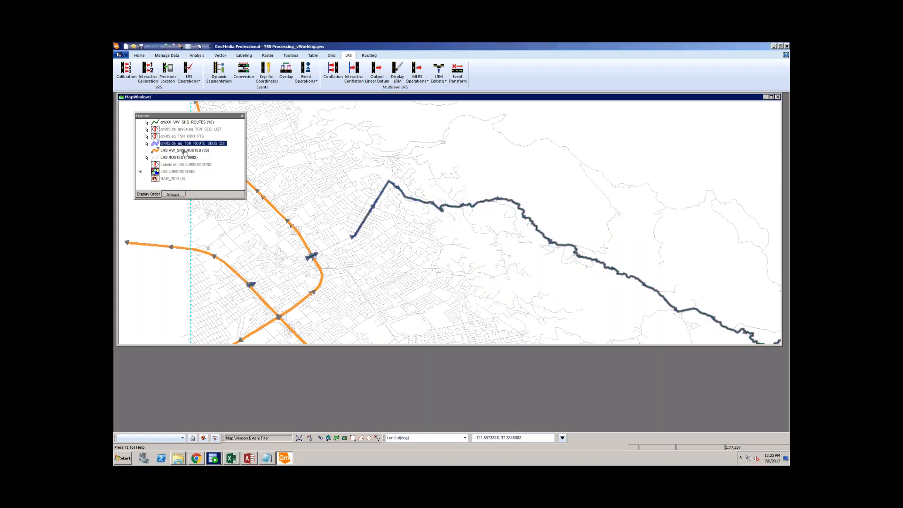
Turn off the display of the qry02.ds_aq_TSN_ROUTE_SEGS entry in the map legend
left_click(171, 151)
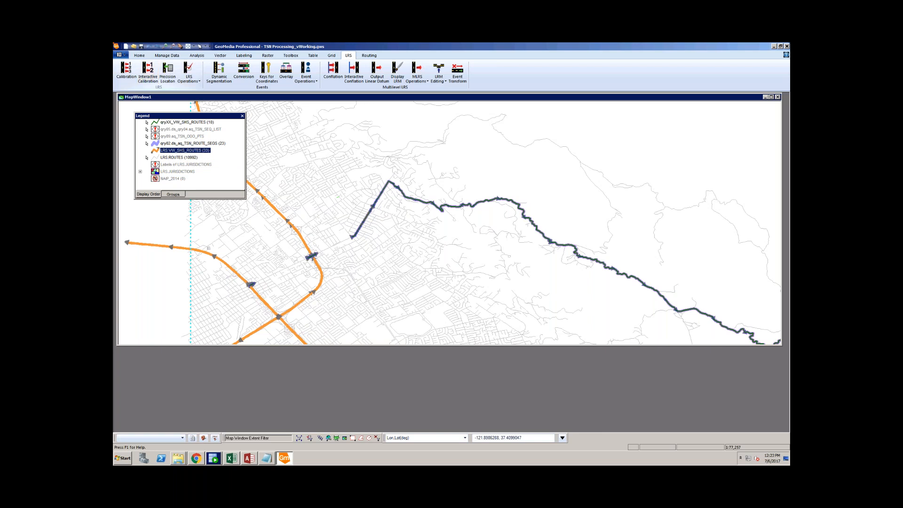
left_click(199, 144)
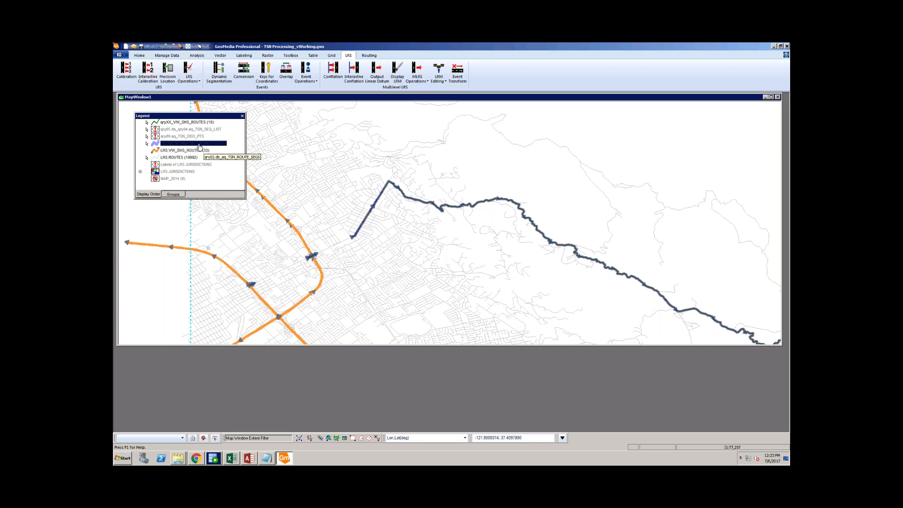
right_click(200, 146)
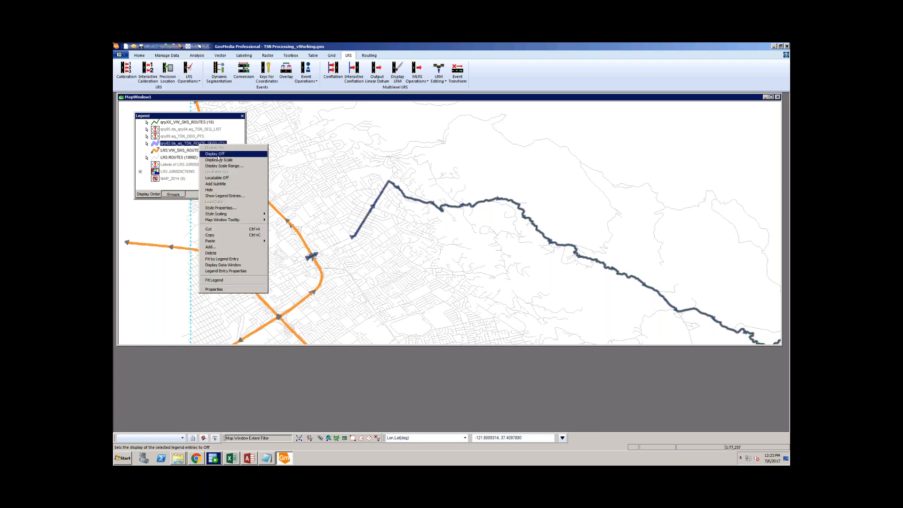
left_click(217, 156)
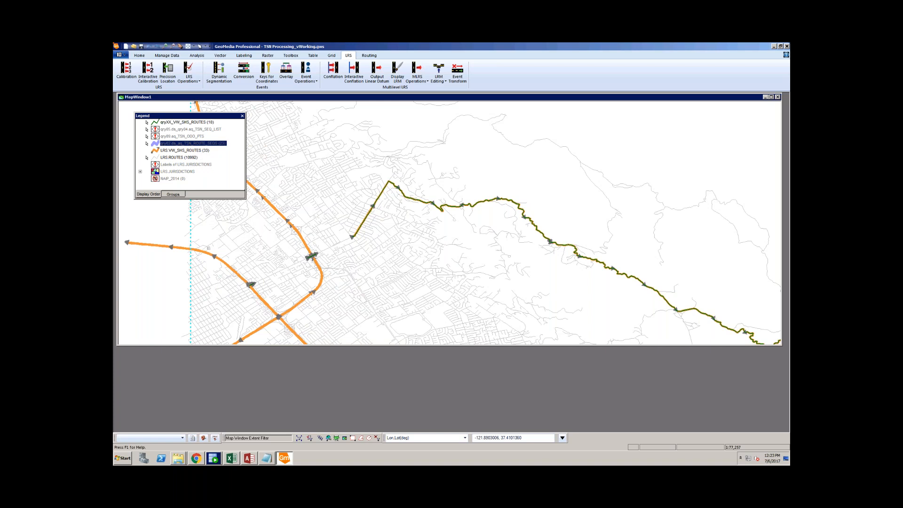
Read the full description of qry06.ec_qry02.ds_aq_TSN_ROUTE_SEGS in its query properties without changing it
left_click(140, 56)
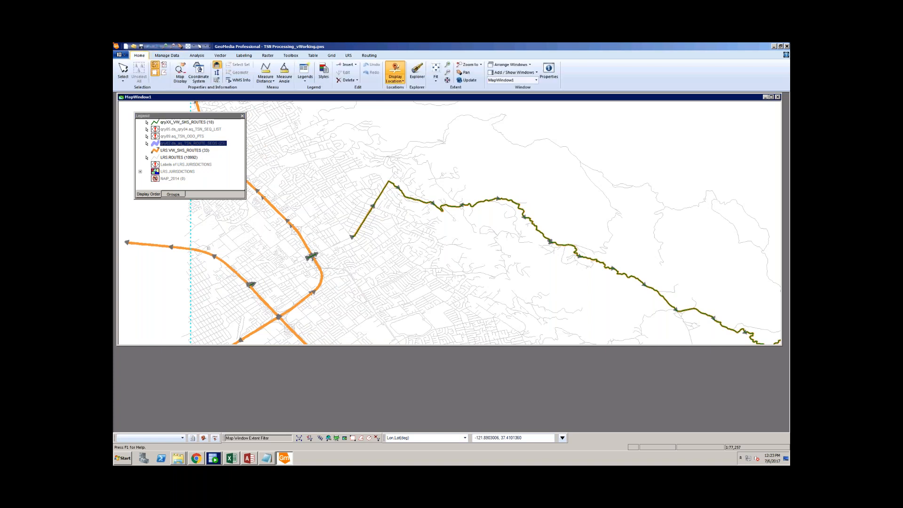
left_click(198, 55)
left_click(119, 70)
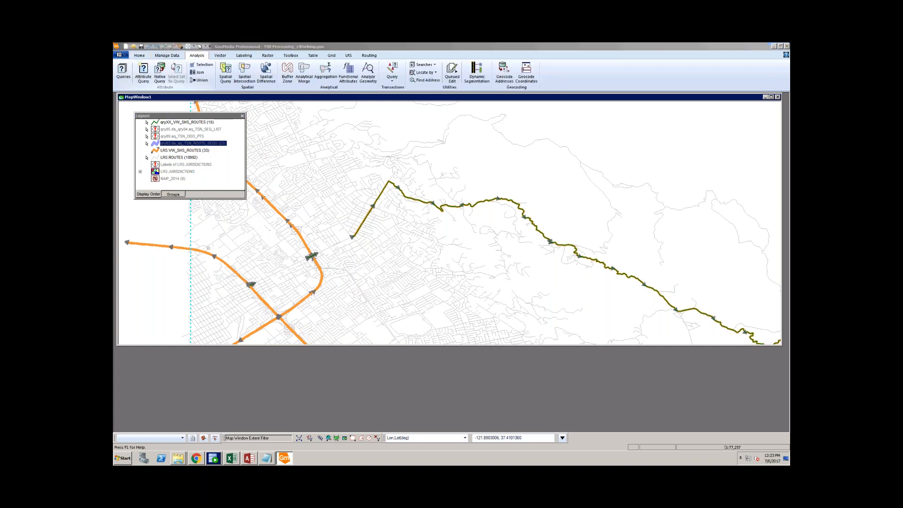
left_click(417, 251)
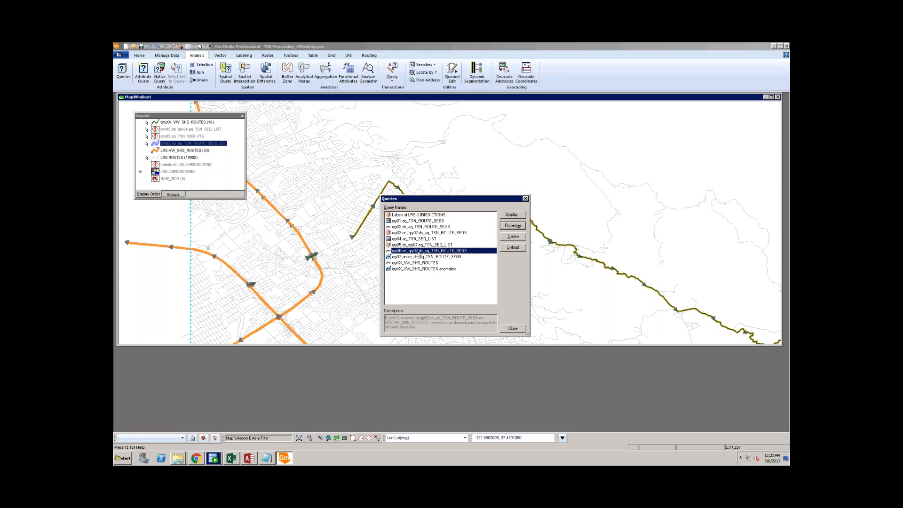
double_click(416, 252)
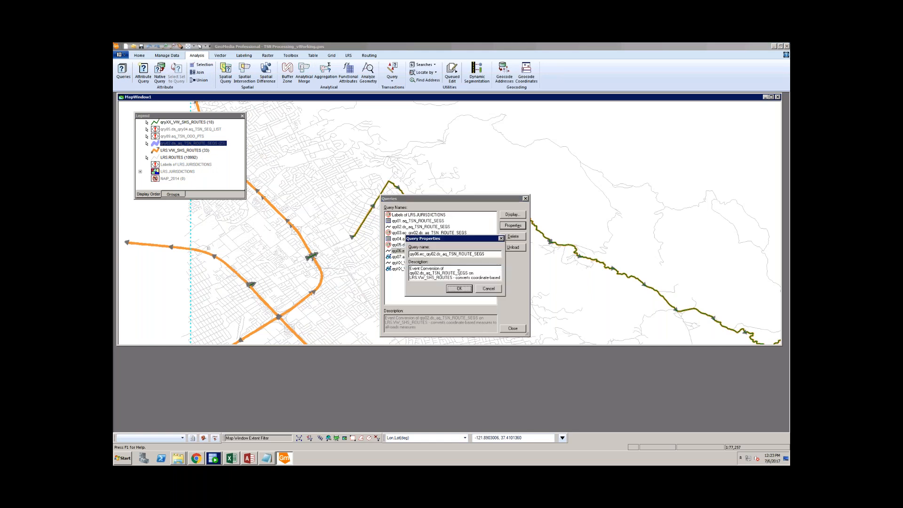
left_click_drag(490, 288, 478, 280)
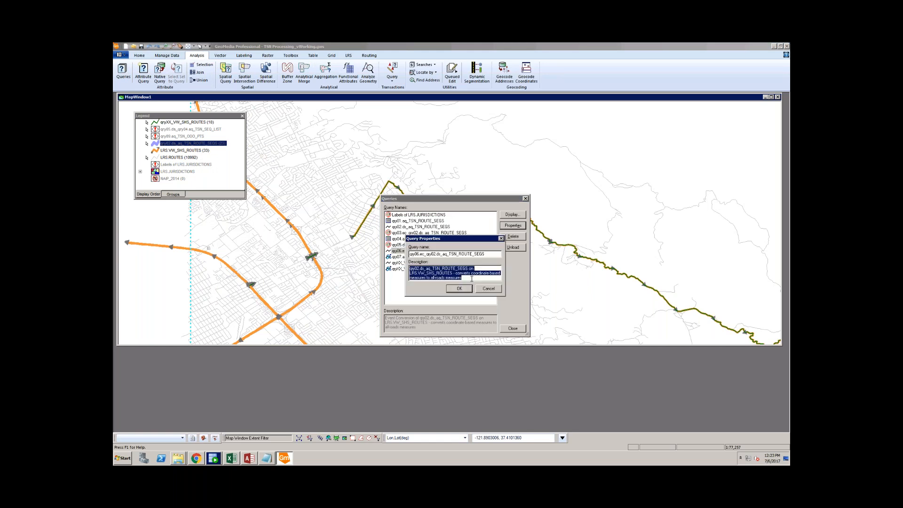
left_click(463, 278)
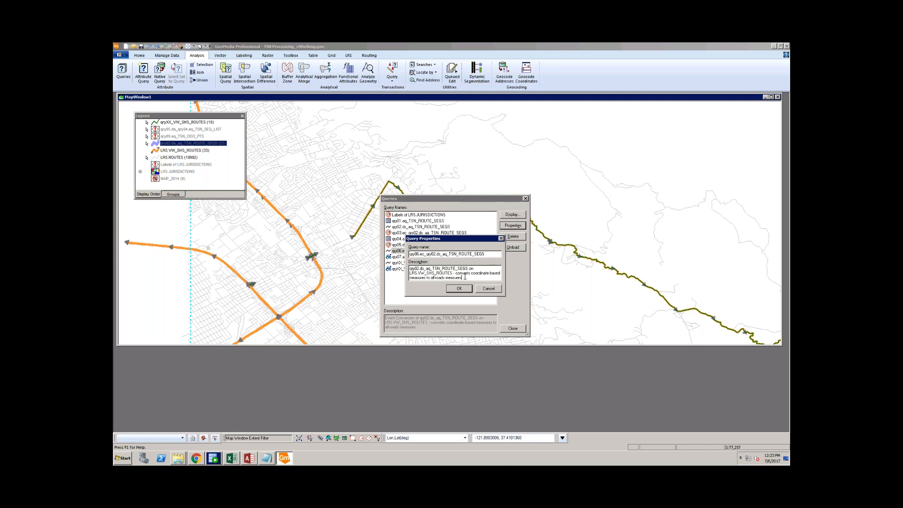
left_click(489, 288)
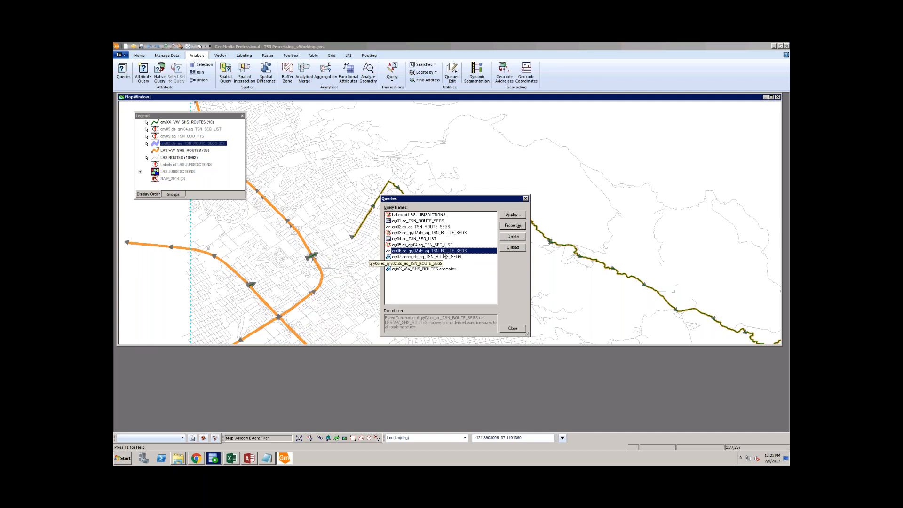
Read the description of qry05.ds_qry04.aq_TSN_SEQ_LIST in its query properties, then close the query list
left_click(422, 245)
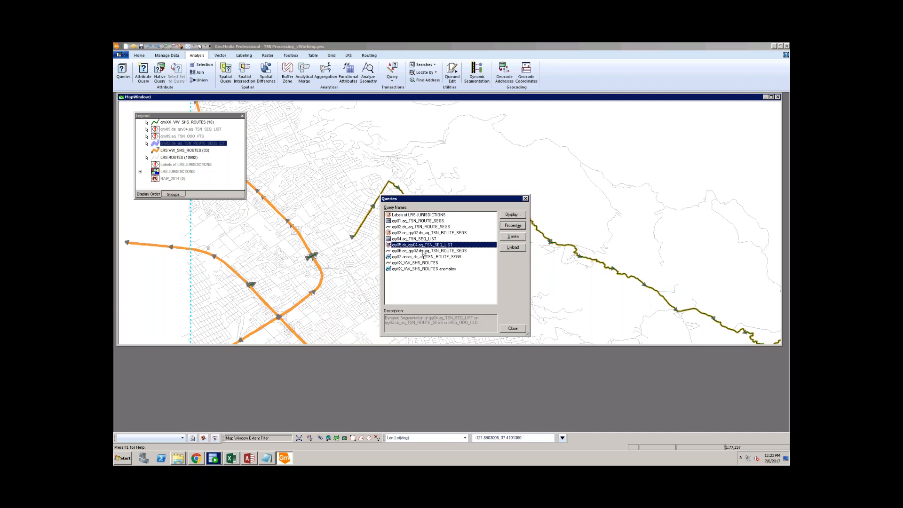
left_click(415, 252)
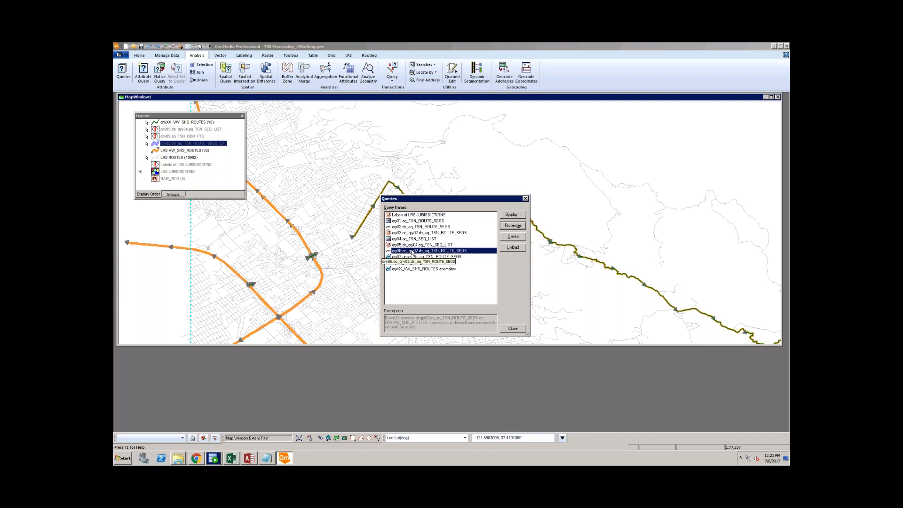
key("Up")
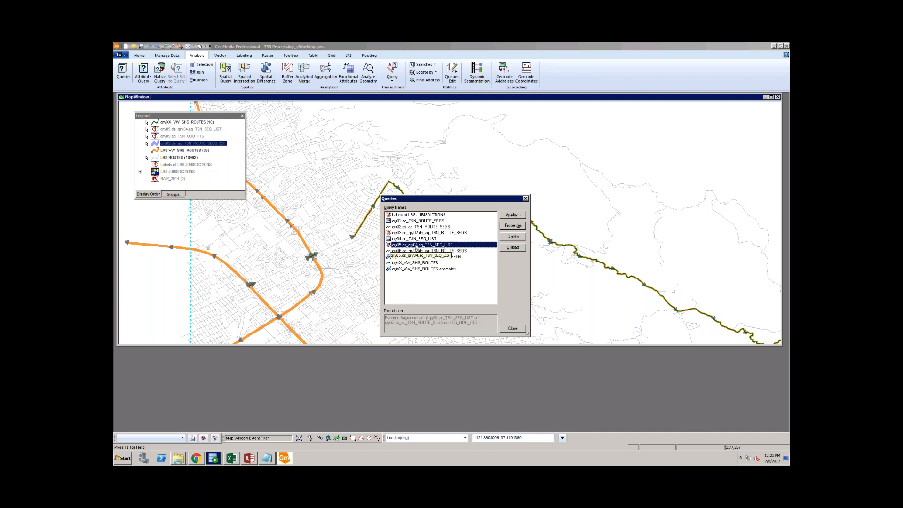
key("Return")
left_click_drag(410, 263, 443, 273)
left_click(426, 269)
left_click(446, 274)
left_click(489, 294)
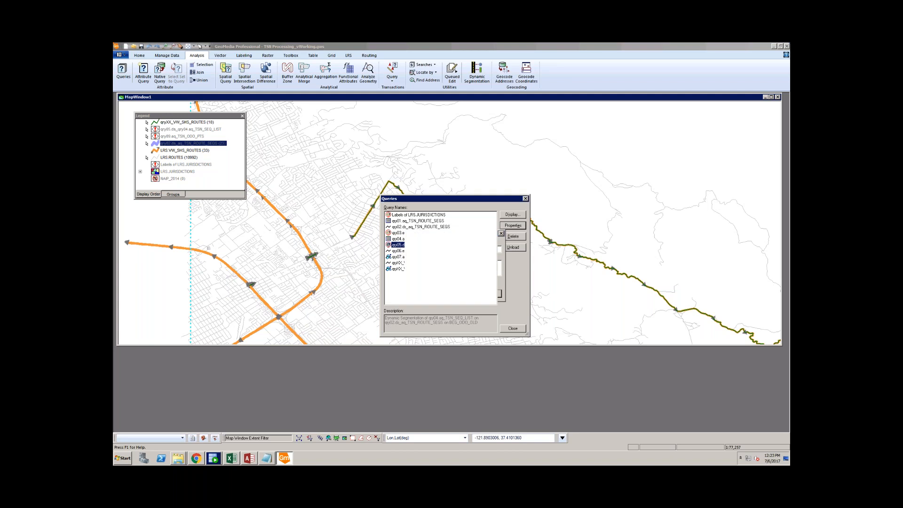
left_click(514, 328)
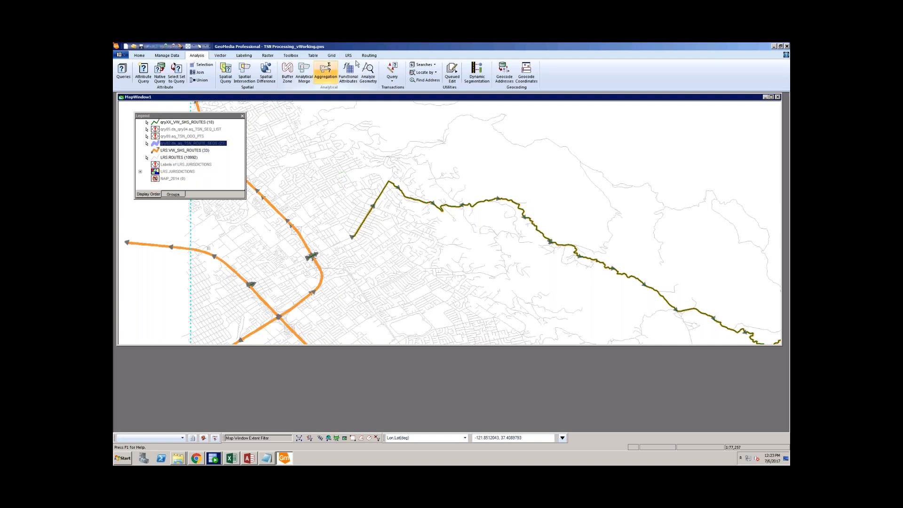
Display qry06.ec_qry02.ds_aq_TSN_ROUTE_SEGS in MapWindow1 and in the data window DataWindow2
left_click(139, 55)
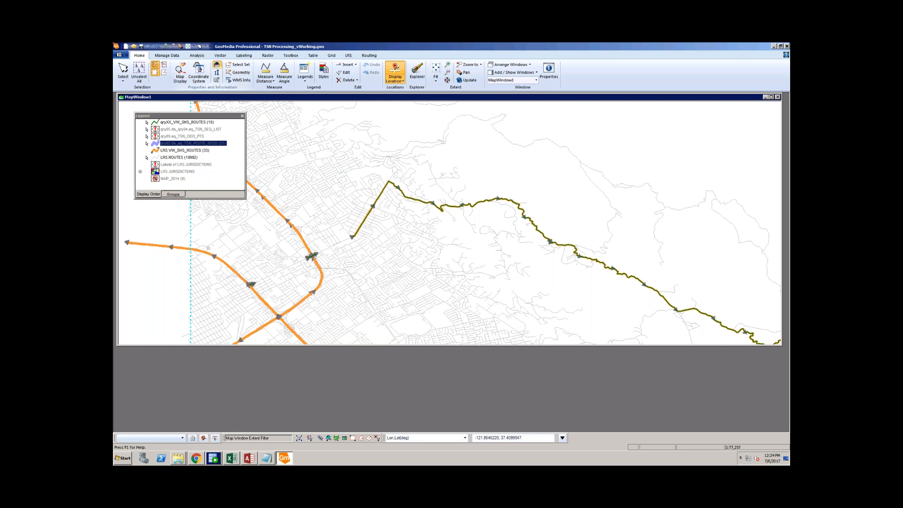
left_click(197, 56)
left_click(123, 71)
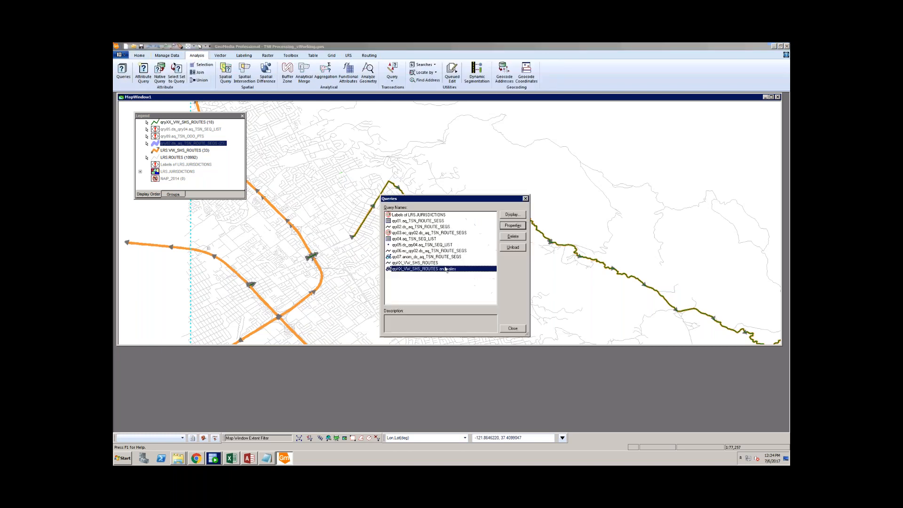
left_click(418, 252)
left_click(513, 215)
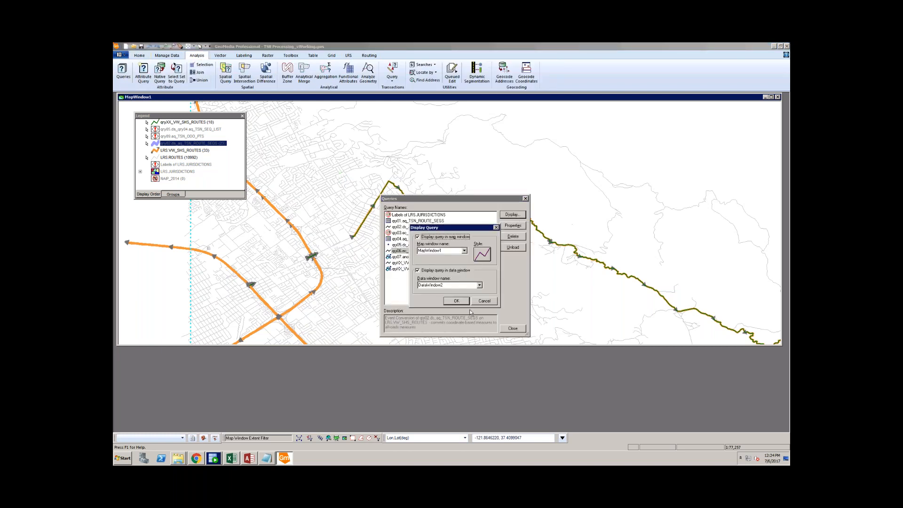
left_click(453, 302)
left_click(512, 328)
Sort the qry06 data window's records ascending by BeginMeasure1 and widen the BeginMeasure1 and EndMeasure1 columns
scroll(548, 363, "right", 6)
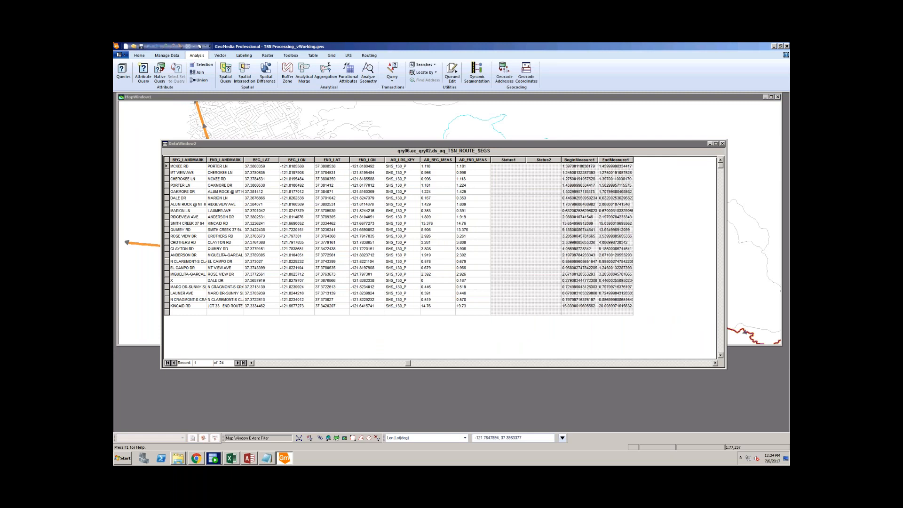
left_click(580, 160)
left_click(613, 160)
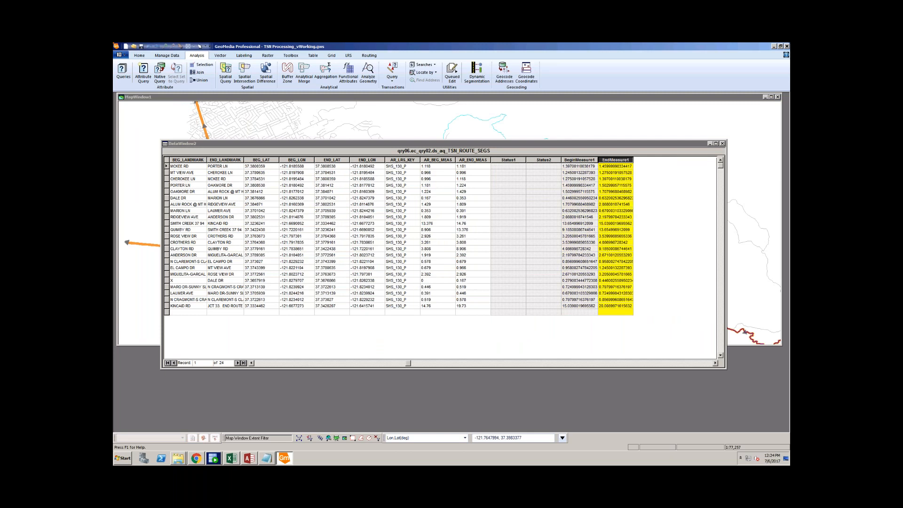
left_click(588, 161)
right_click(582, 160)
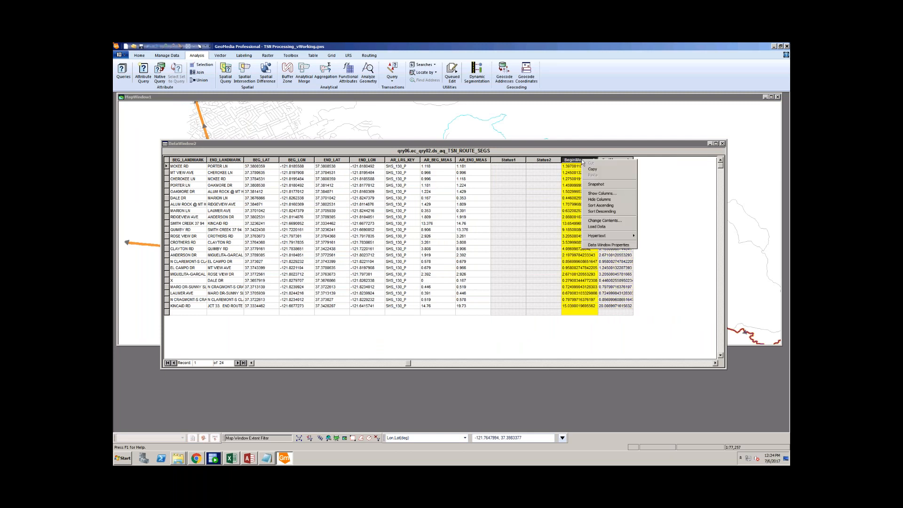
left_click(602, 206)
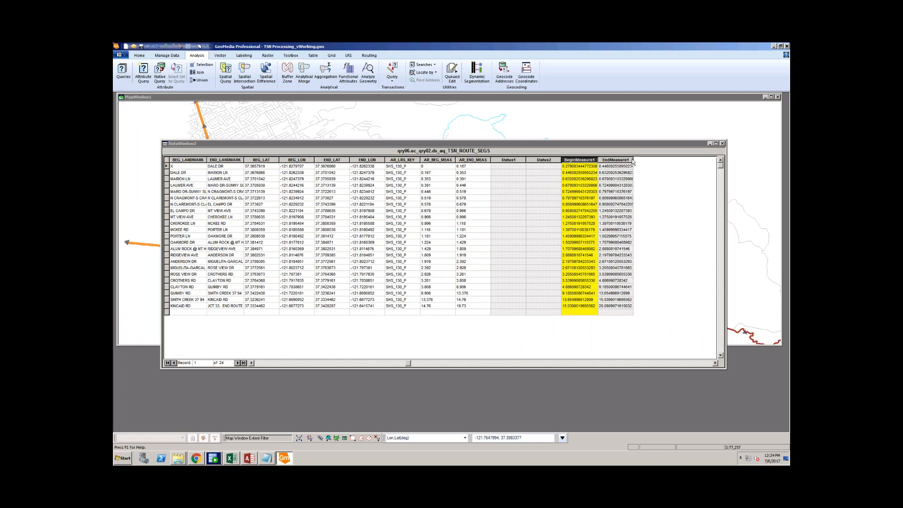
left_click_drag(598, 160, 698, 160)
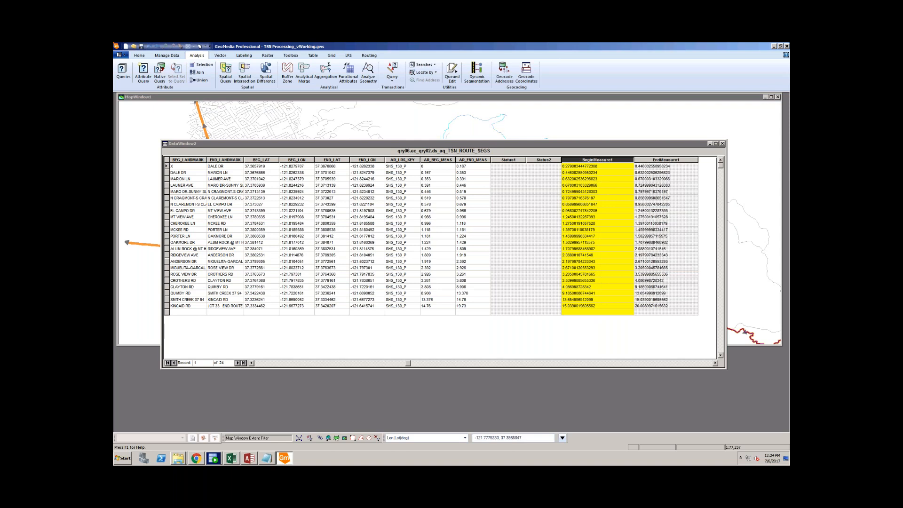
left_click(251, 363)
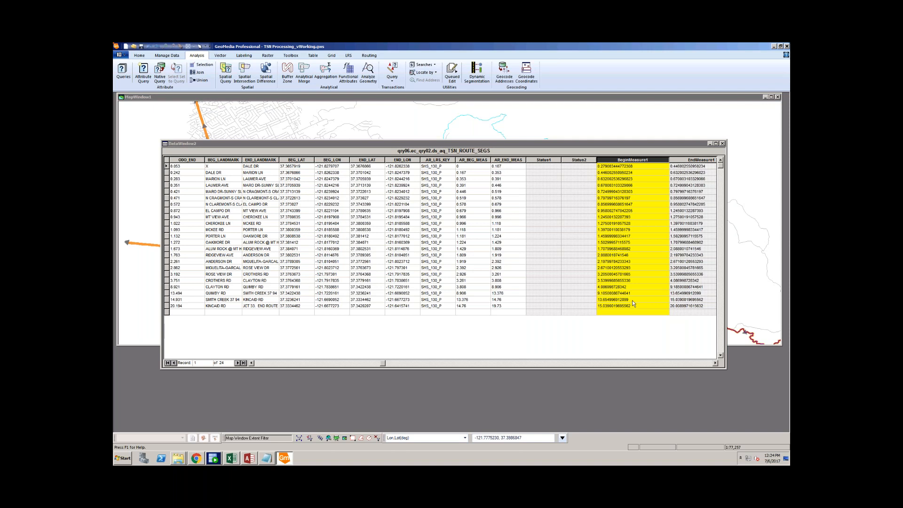
Compare the BeginMeasure1 and EndMeasure1 values with AR_BEG_MEAS and AR_END_MEAS for all route segments
left_click(632, 224)
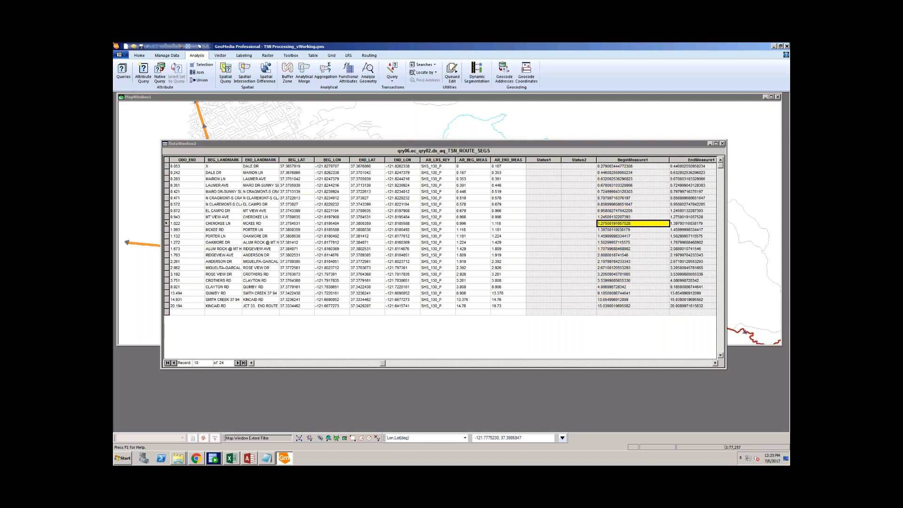
left_click_drag(612, 166, 667, 307)
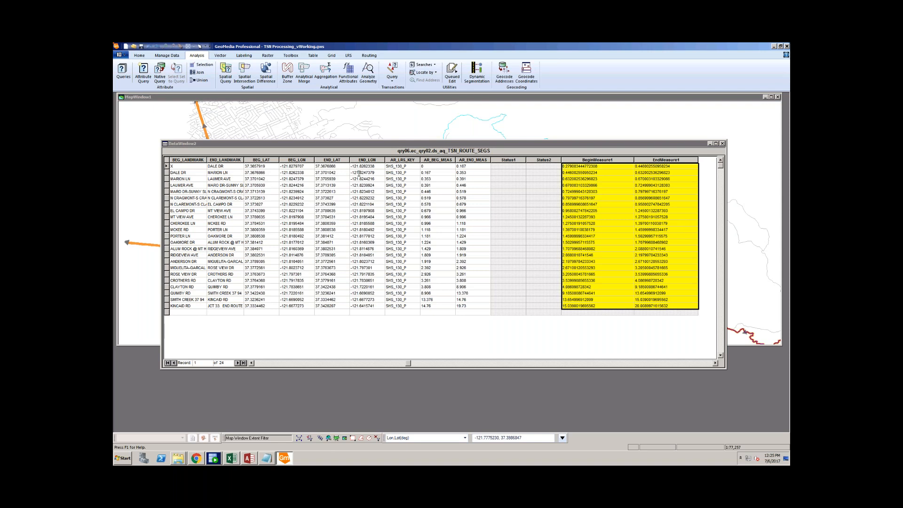
left_click(431, 168)
left_click_drag(431, 168, 458, 312)
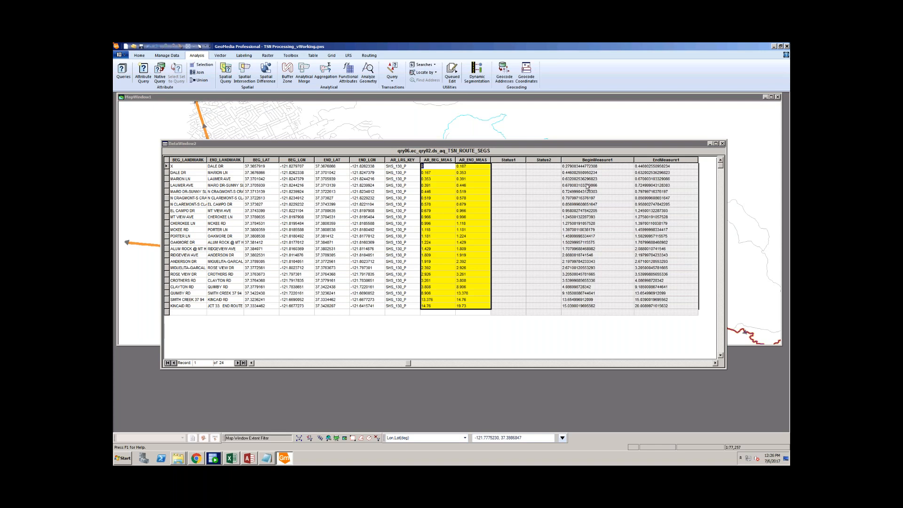
Copy the first record's BeginMeasure1 and EndMeasure1 values into its AR_BEG_MEAS and AR_END_MEAS fields and save the record
left_click(587, 172)
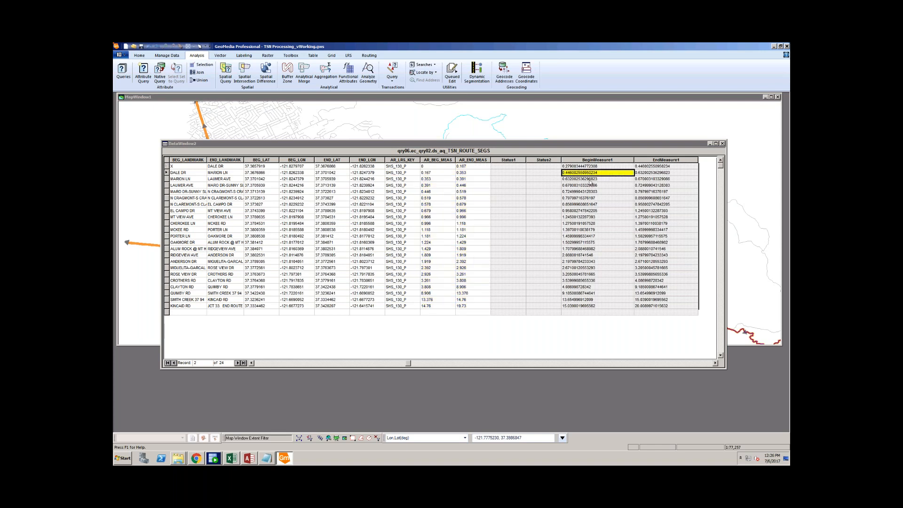
left_click_drag(587, 167, 658, 166)
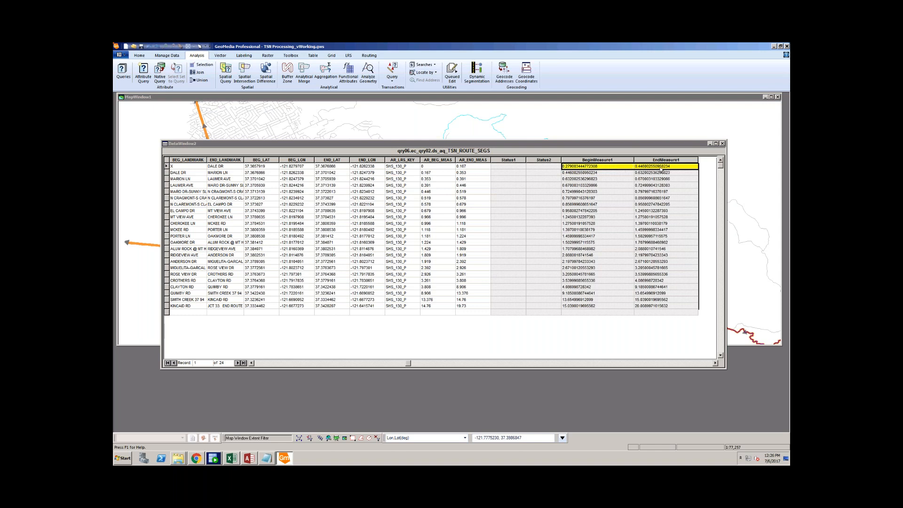
left_click_drag(437, 167, 473, 167)
type("0.279003444772308\t0.446002550950234")
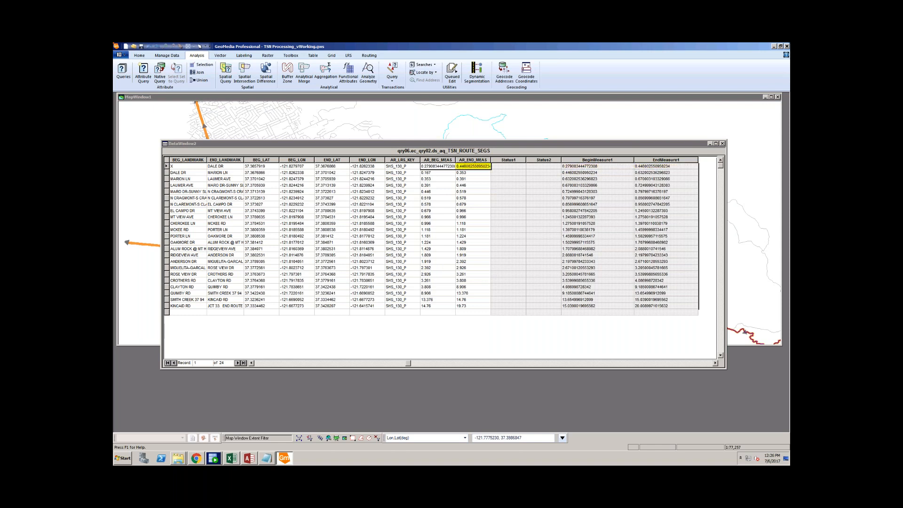
left_click(438, 173)
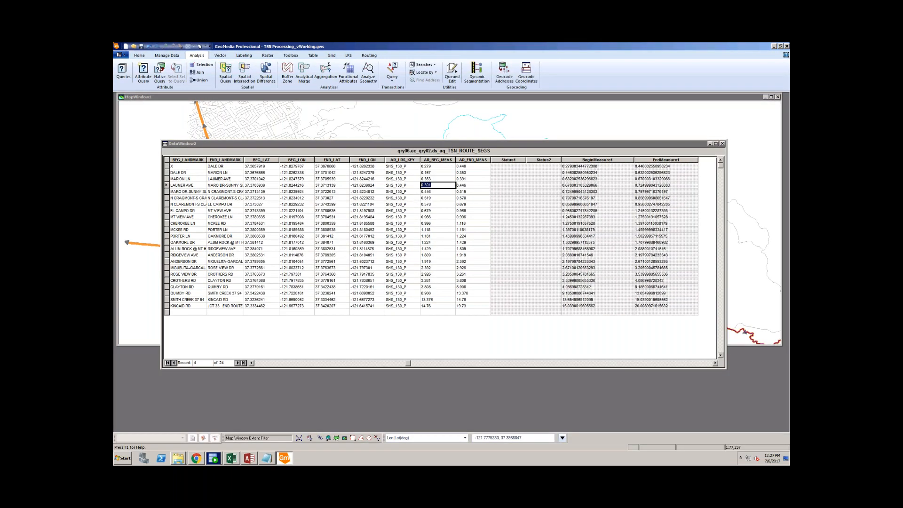
Inspect the saved AR_BEG_MEAS and AR_END_MEAS values of the first record against those of the record below
left_click(436, 166)
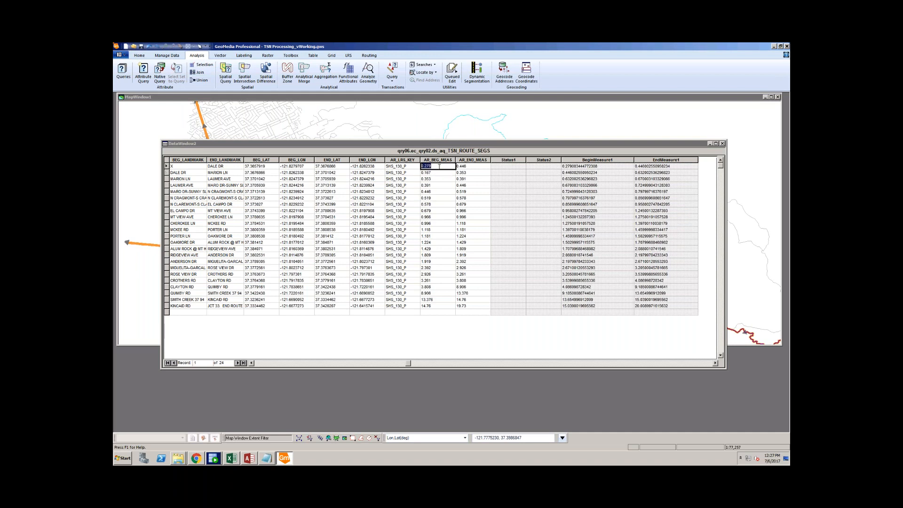
left_click(435, 176)
left_click(464, 166)
left_click(474, 172)
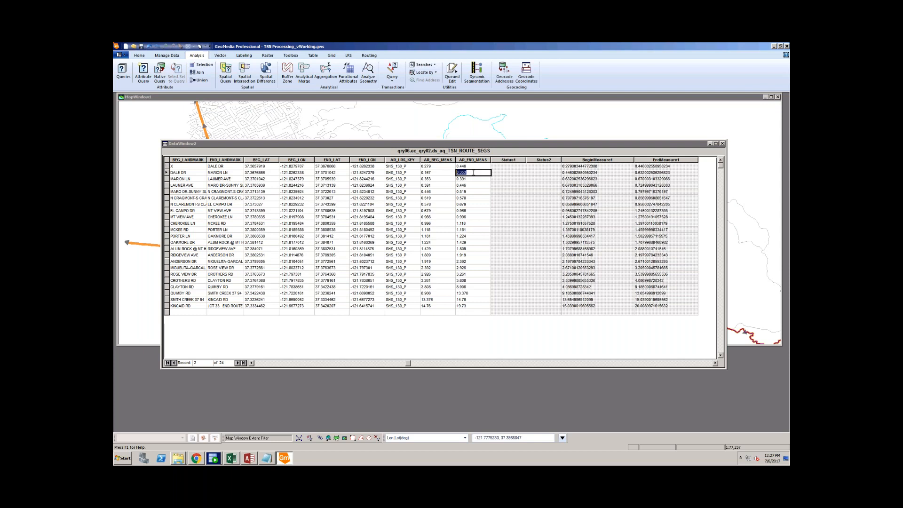
left_click(438, 173)
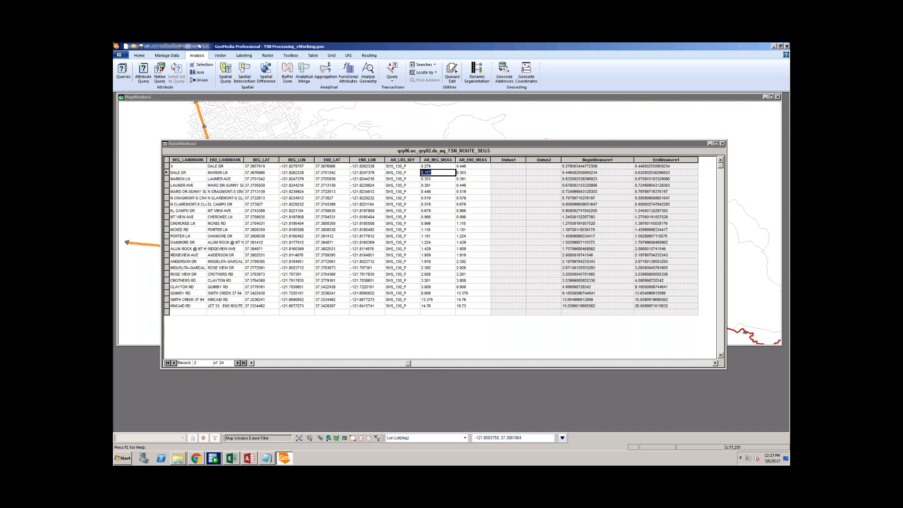
Start Update Attributes for qry06.ec_qry02.ds_aq_TSN_ROUTE_SEGS and consult the workflow notes on updating the measures
left_click_drag(260, 142, 272, 150)
left_click_drag(284, 185, 279, 195)
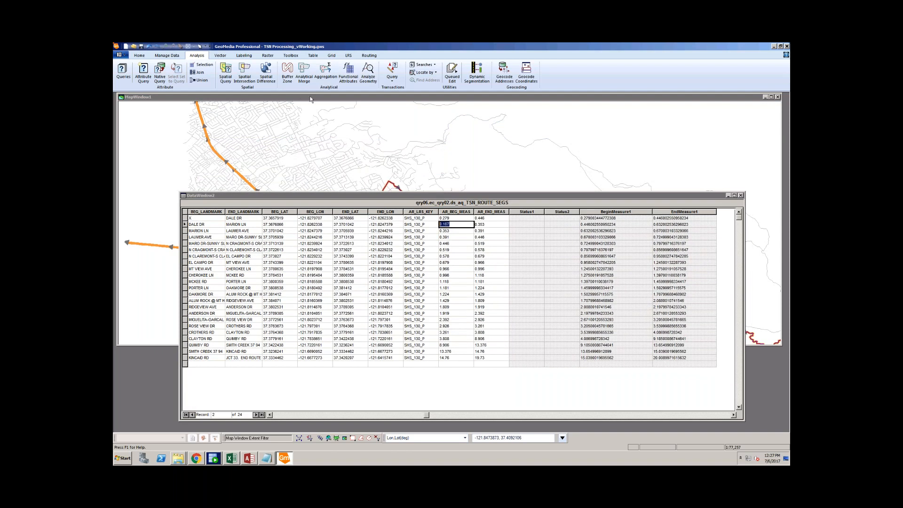
left_click(220, 55)
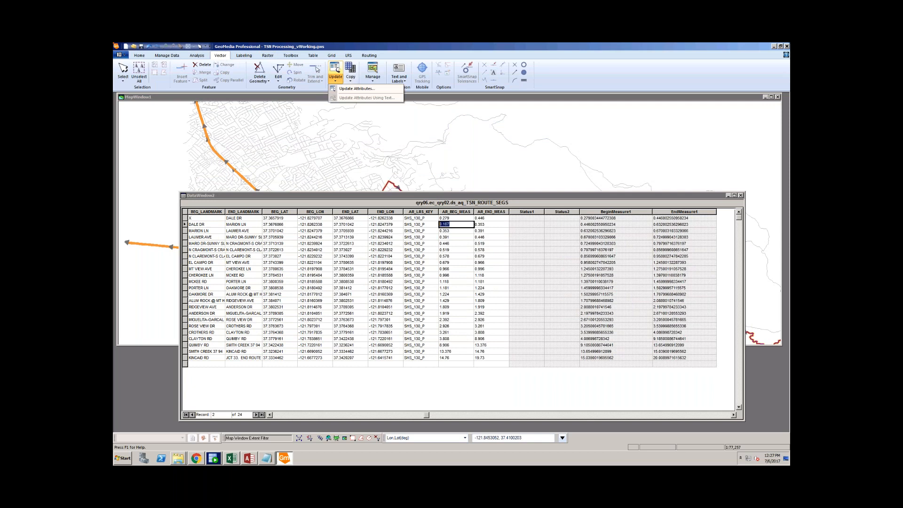
left_click(336, 71)
left_click_drag(381, 165, 462, 268)
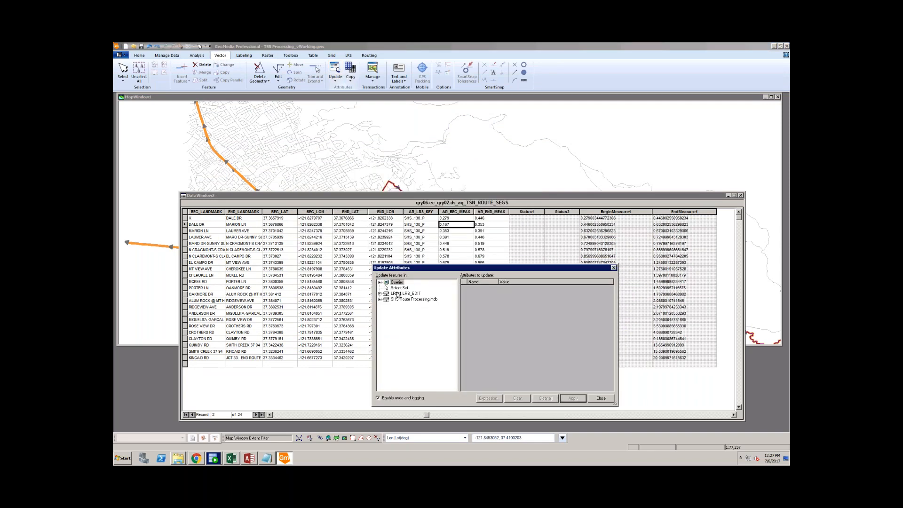
left_click(380, 283)
left_click(423, 321)
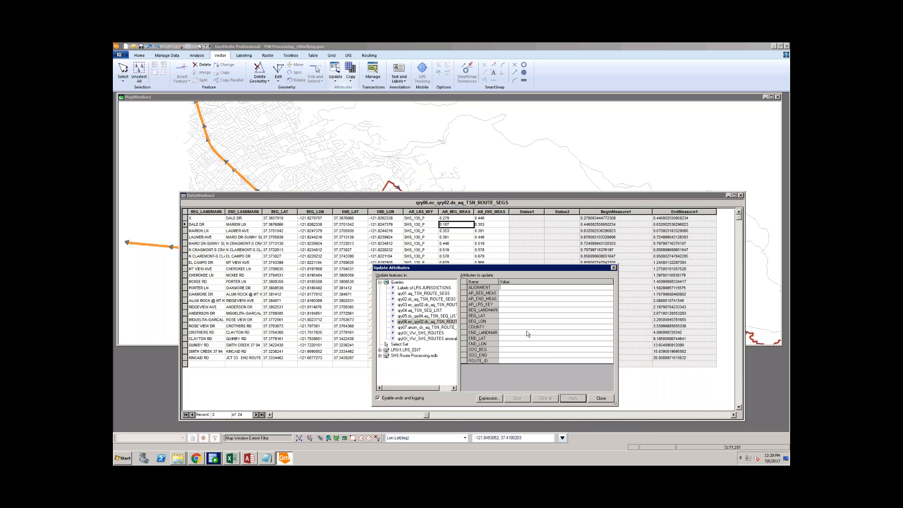
left_click(267, 458)
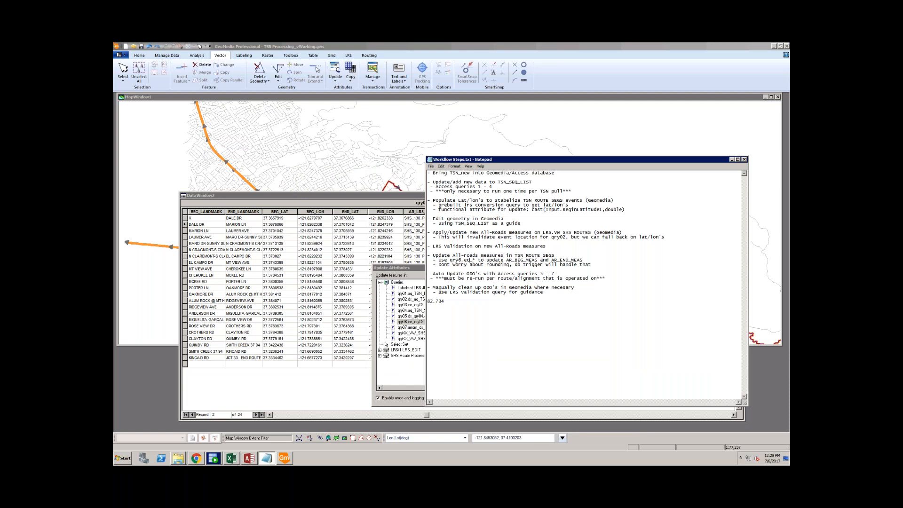
left_click(408, 269)
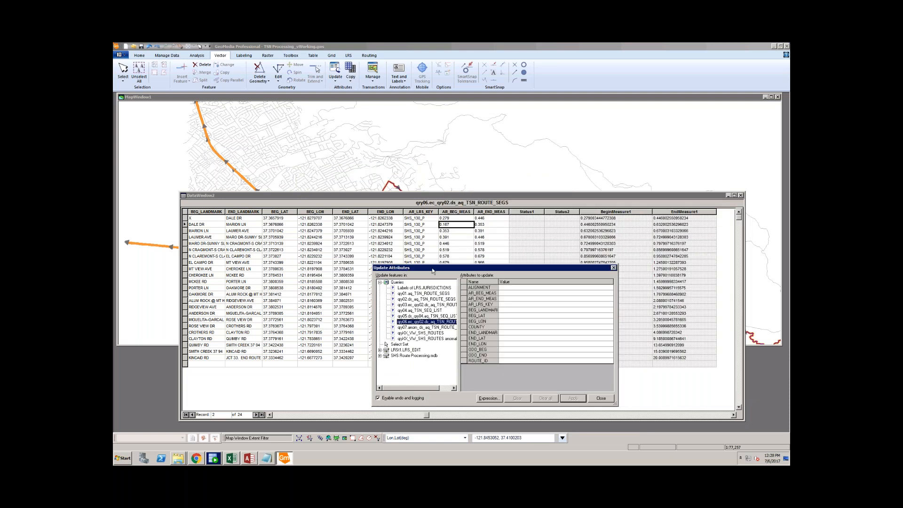
Update AR_BEG_MEAS from BeginMeasure1 and AR_END_MEAS from EndMeasure1 for all qry06 records, then close the data window
left_click(517, 294)
type("BeginMeasure1")
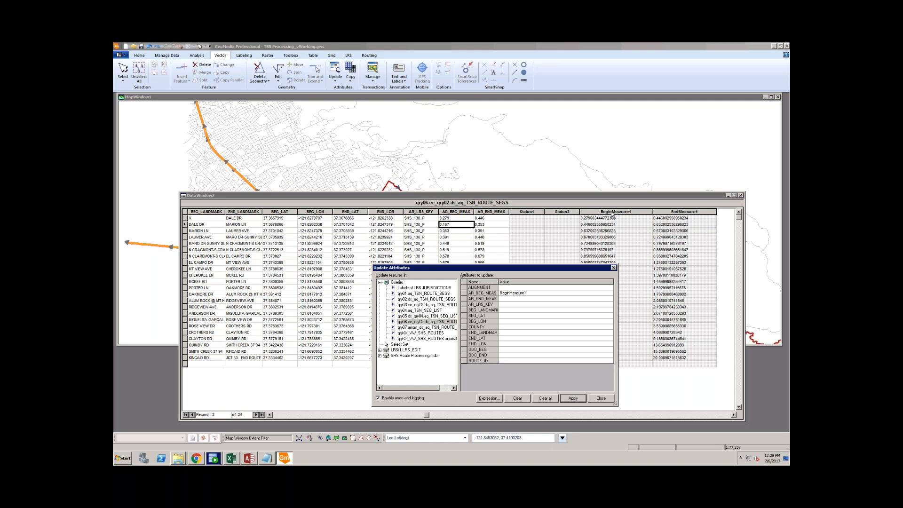
key("Down")
type("EndMe")
left_click(531, 304)
left_click(540, 298)
left_click(545, 293)
left_click(573, 398)
left_click(573, 400)
left_click(601, 399)
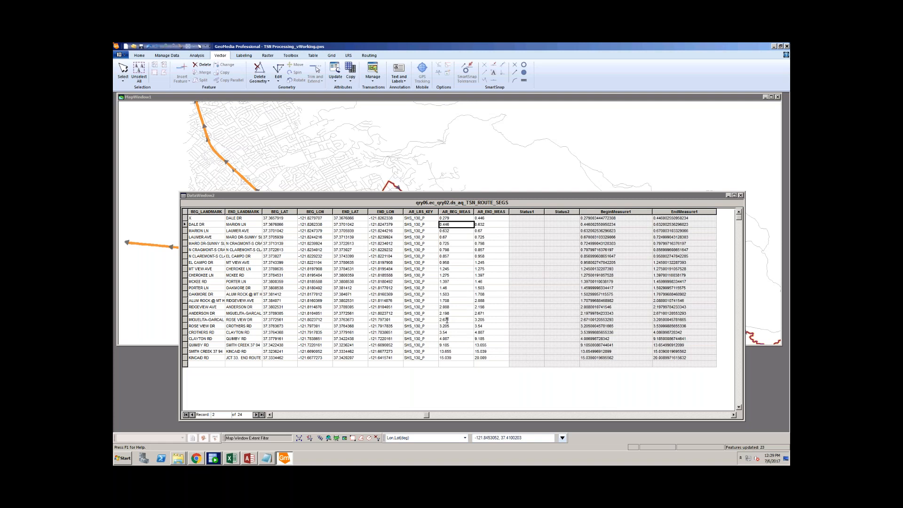
left_click(740, 195)
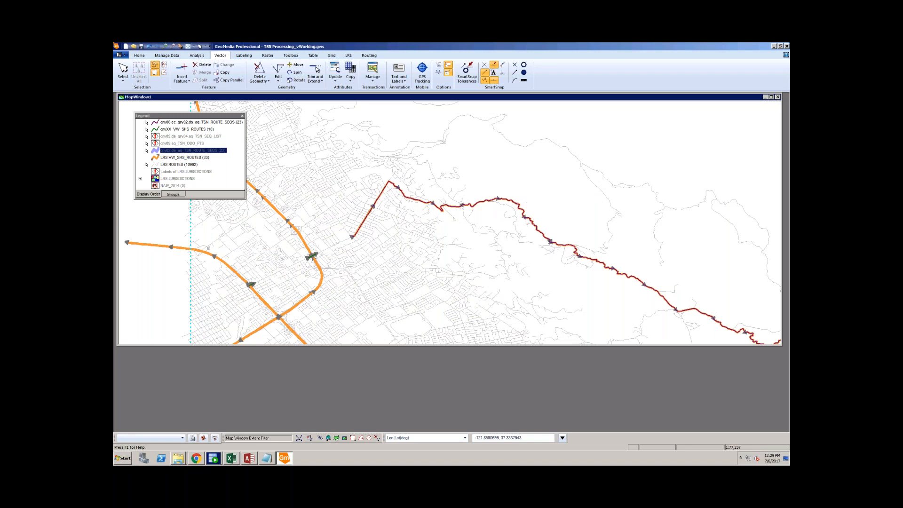
Review the workflow notes on LRS validation, the All-Roads measures update and auto-updating ODO's with Access queries 5 - 7
left_click(267, 460)
left_click(504, 255)
left_click_drag(444, 246, 534, 246)
left_click(533, 246)
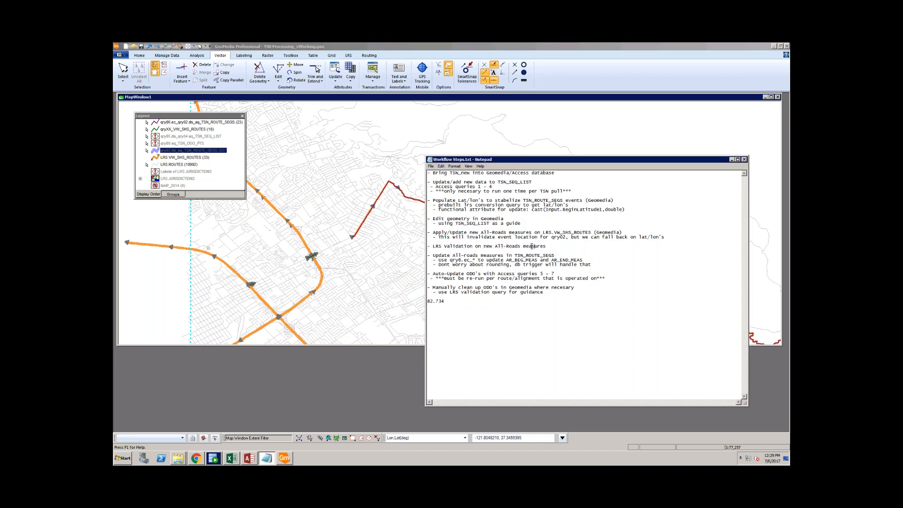
left_click_drag(435, 256, 573, 265)
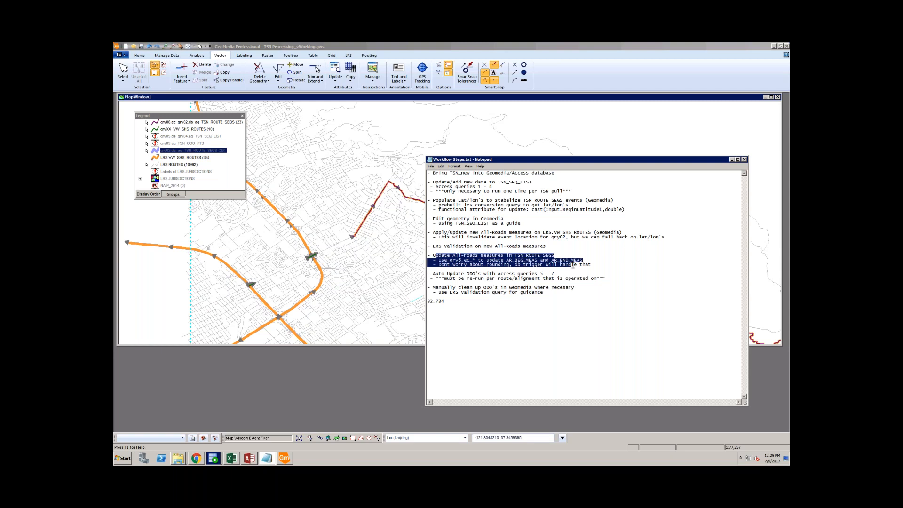
left_click(567, 275)
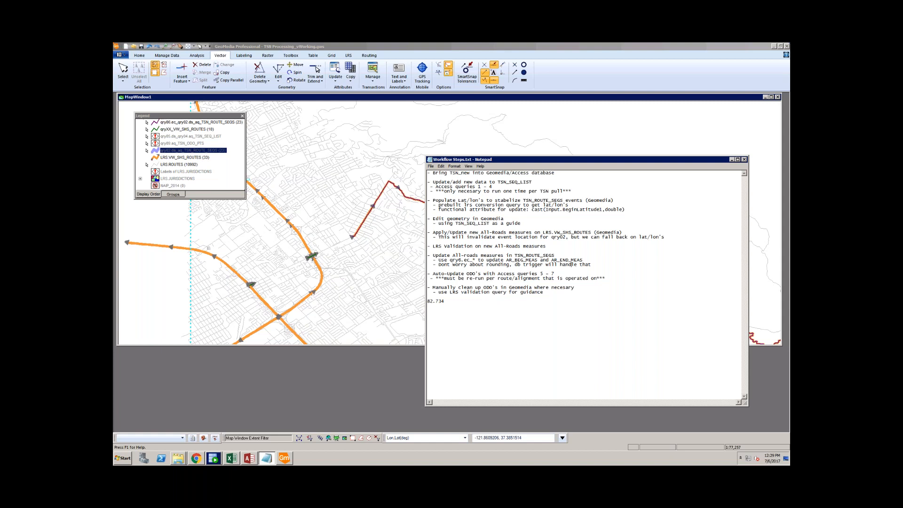
Delete the qry06.ec_qry02.ds_aq_TSN_ROUTE_SEGS and qryXX_VW_SHS_ROUTES entries from the map legend
left_click(176, 144)
left_click(180, 143)
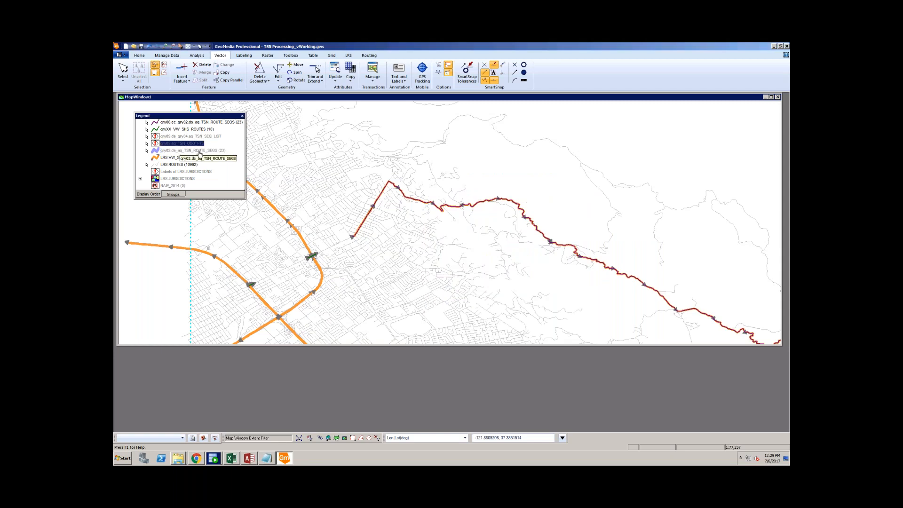
left_click(183, 130)
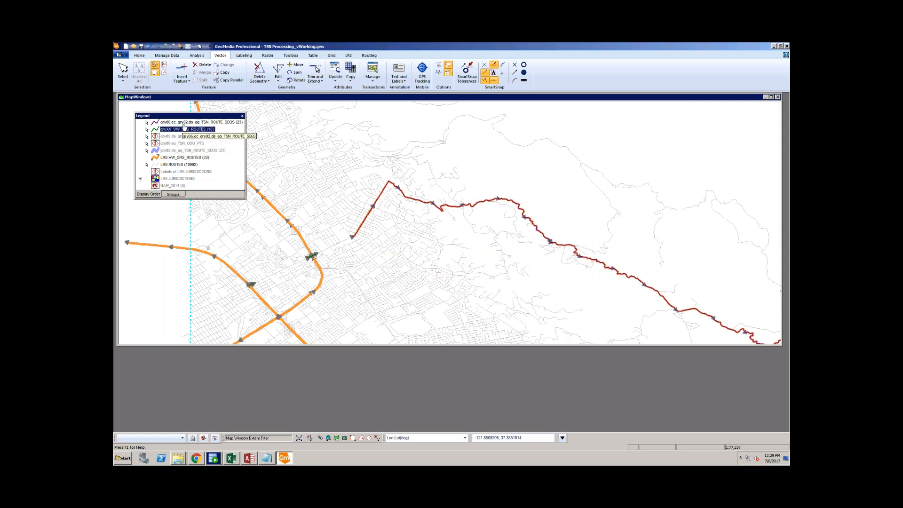
left_click(184, 124, "ctrl")
right_click(184, 124)
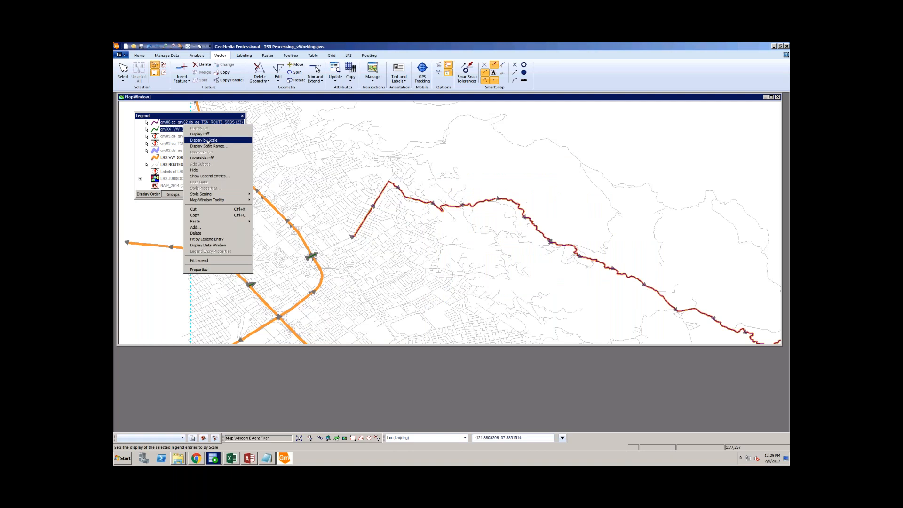
left_click(215, 233)
left_click(183, 176)
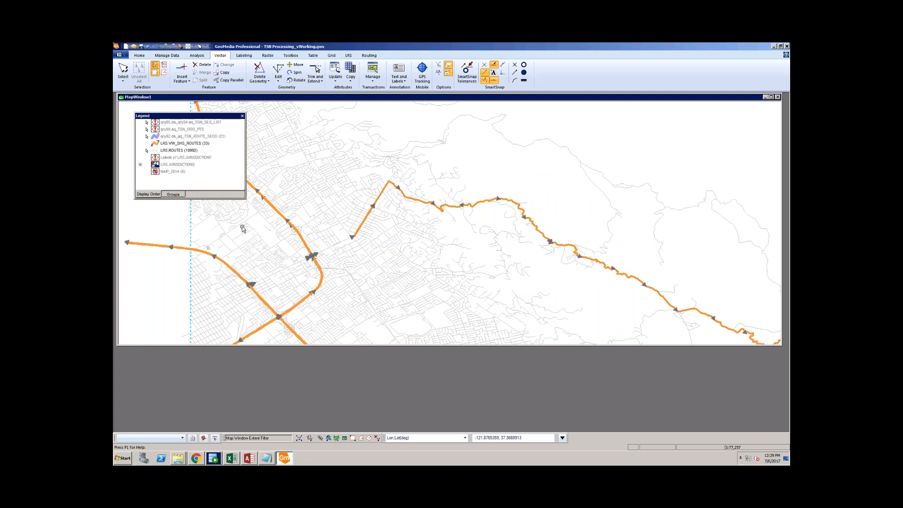
Turn on the display of the qry05.ds_qry04.aq_TSN_SEQ_LIST legend entry to show its points on the map
left_click(209, 126)
left_click(208, 129)
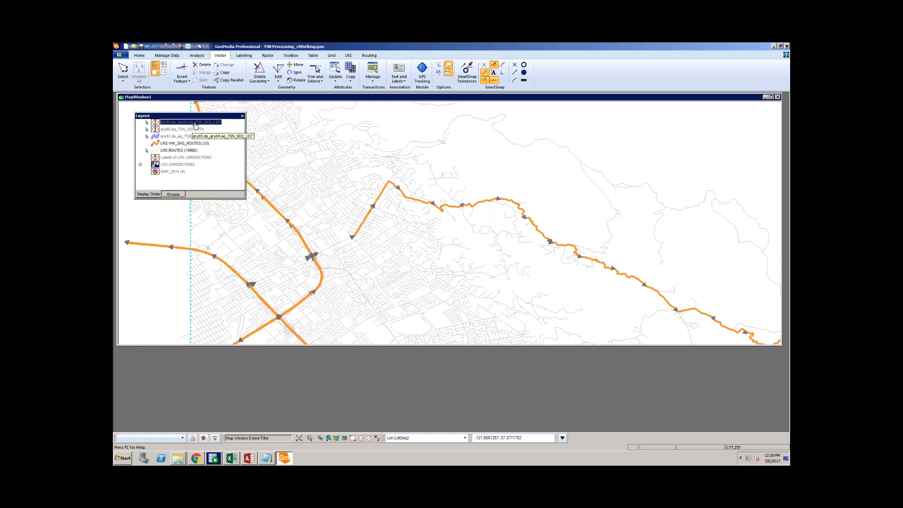
left_click(210, 122)
right_click(210, 123)
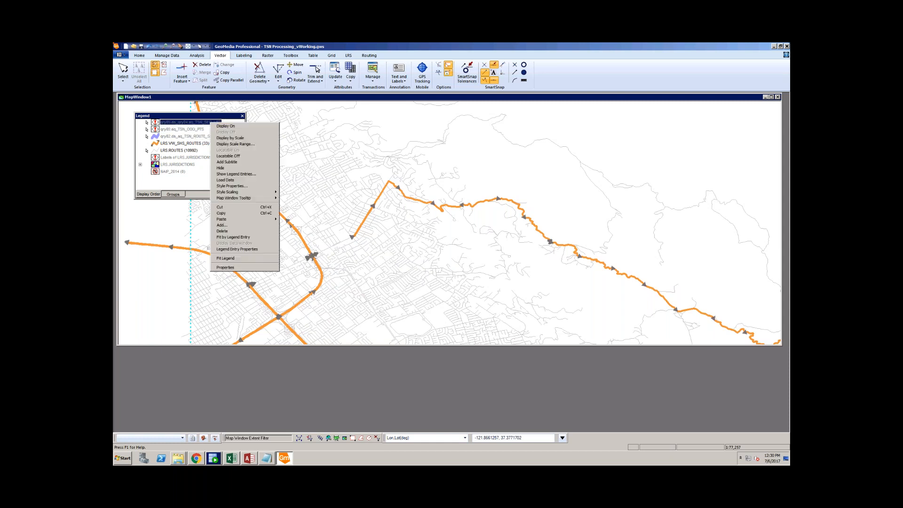
left_click(214, 131)
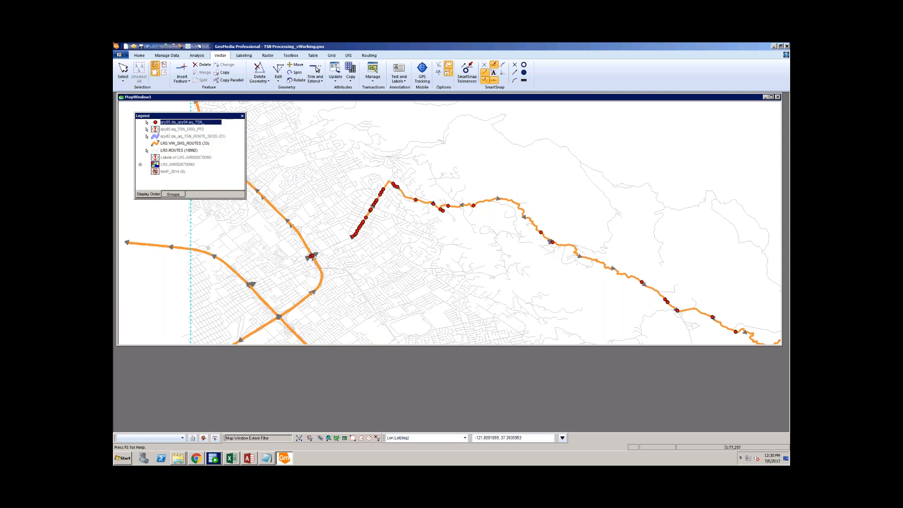
Turn off the display of the qry05 TSN_SEQ_LIST points and turn on the qry02.ds_aq_TSN_ROUTE_SEGS legend entry
right_click(194, 123)
left_click(220, 133)
left_click(207, 129)
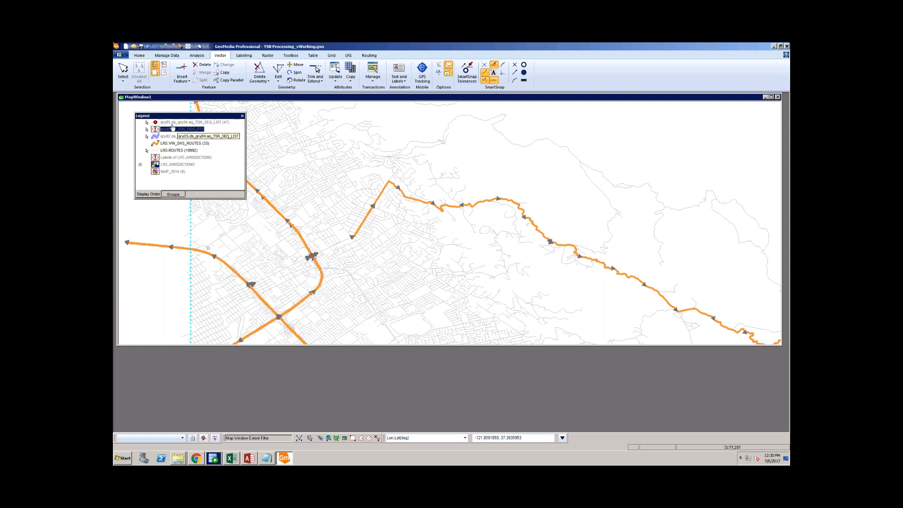
left_click(189, 137)
right_click(190, 137)
left_click(210, 140)
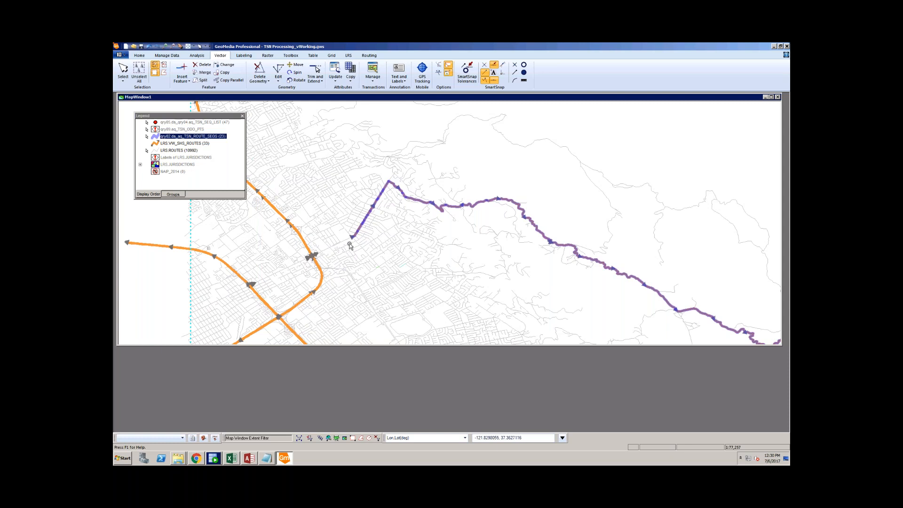
Inspect the AR_BEG_MEAS and AR_END_MEAS attributes of the TSN route segment at the start of Route 130, then dismiss its properties
scroll(354, 241, "up", 2)
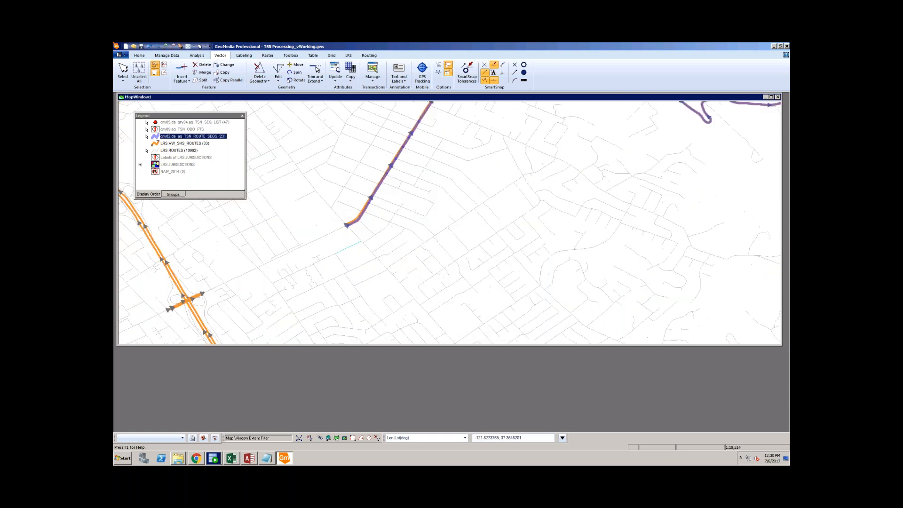
double_click(357, 221)
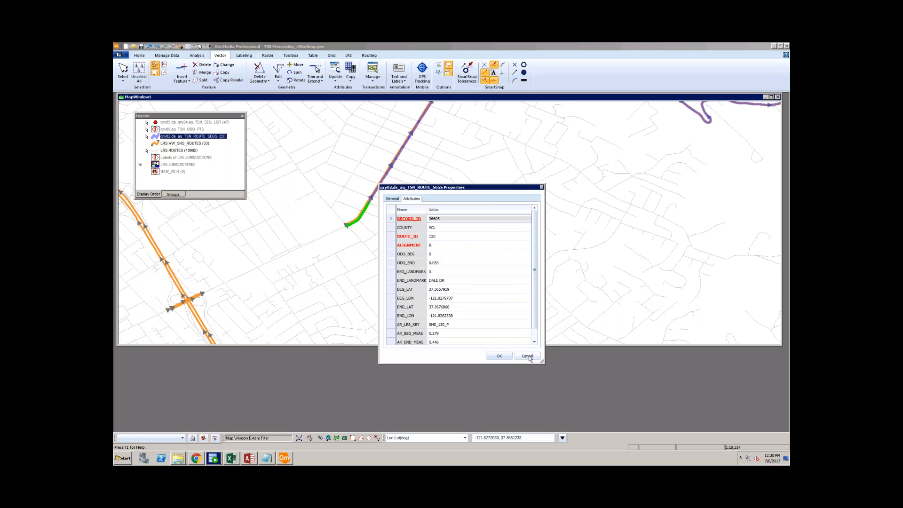
scroll(538, 308, "down", 1)
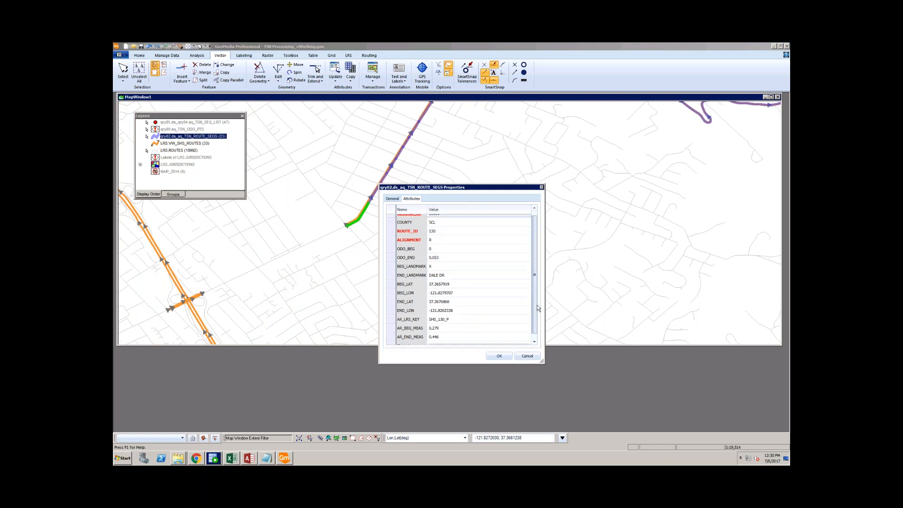
left_click(464, 324)
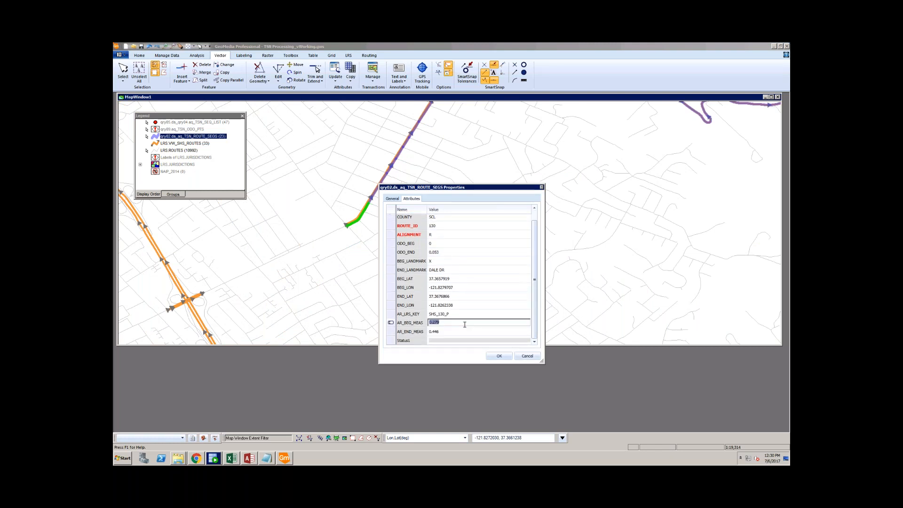
left_click(534, 357)
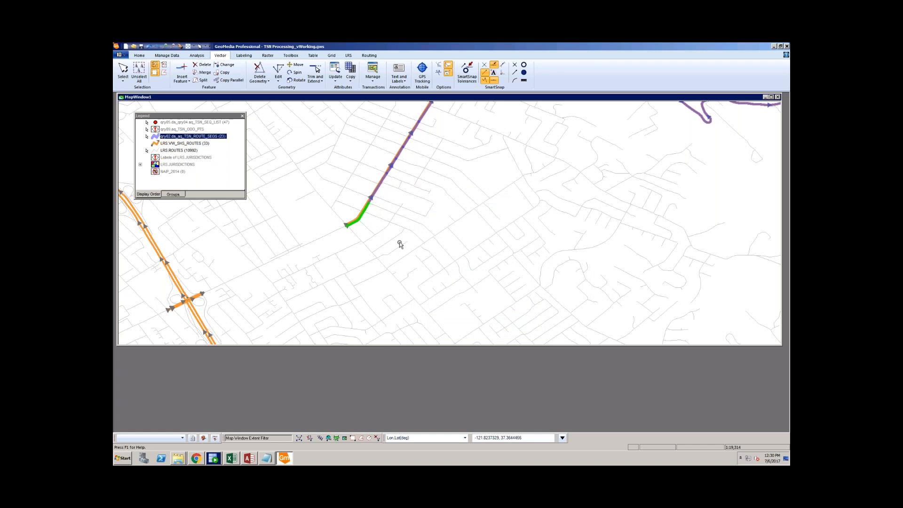
scroll(399, 244, "down", 3)
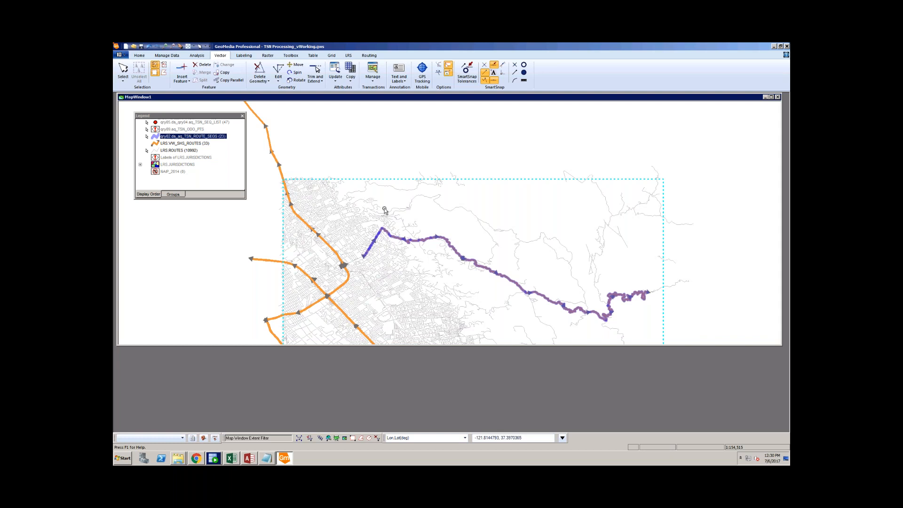
left_click(364, 256)
left_click(364, 256)
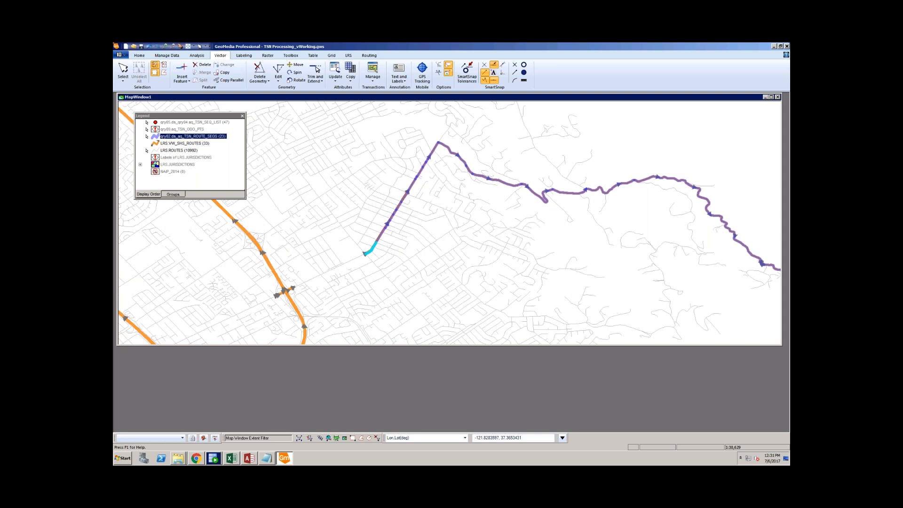
Show qry02.ds_aq_TSN_ROUTE_SEGS in a data window, sort it ascending by AR_BEG_MEAS and check the last record's AR_END_MEAS
right_click(219, 139)
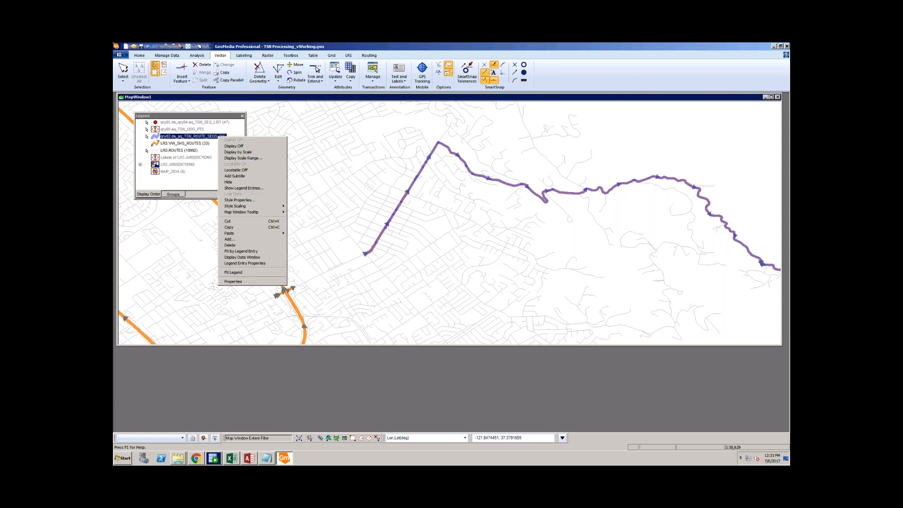
left_click(249, 258)
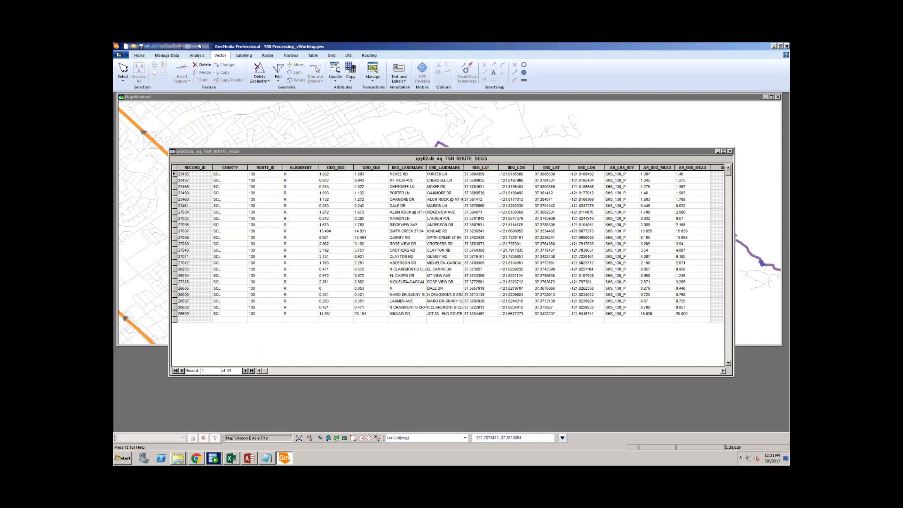
left_click_drag(628, 153, 631, 188)
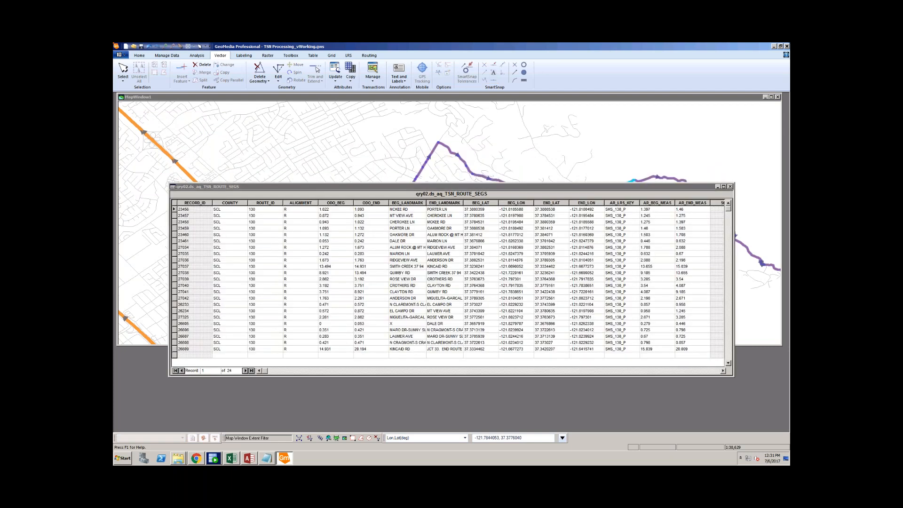
left_click(696, 351)
left_click(657, 203)
right_click(657, 202)
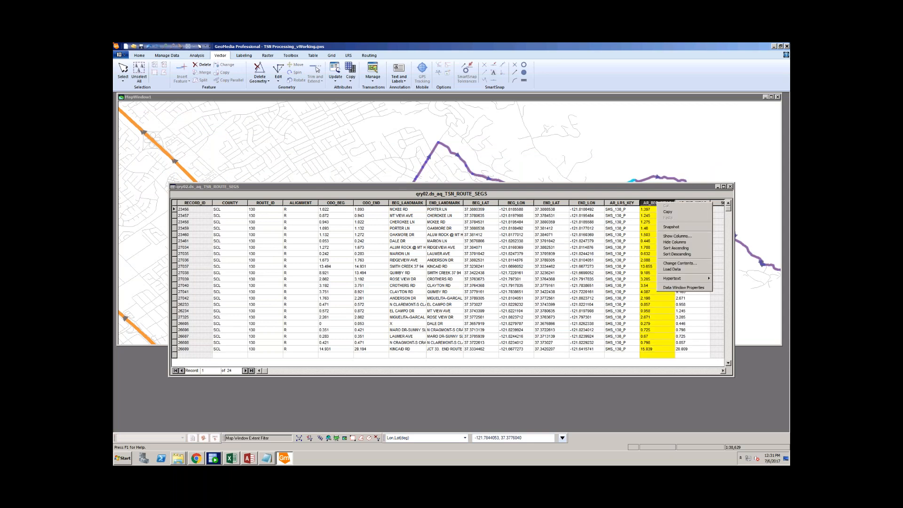
left_click(683, 248)
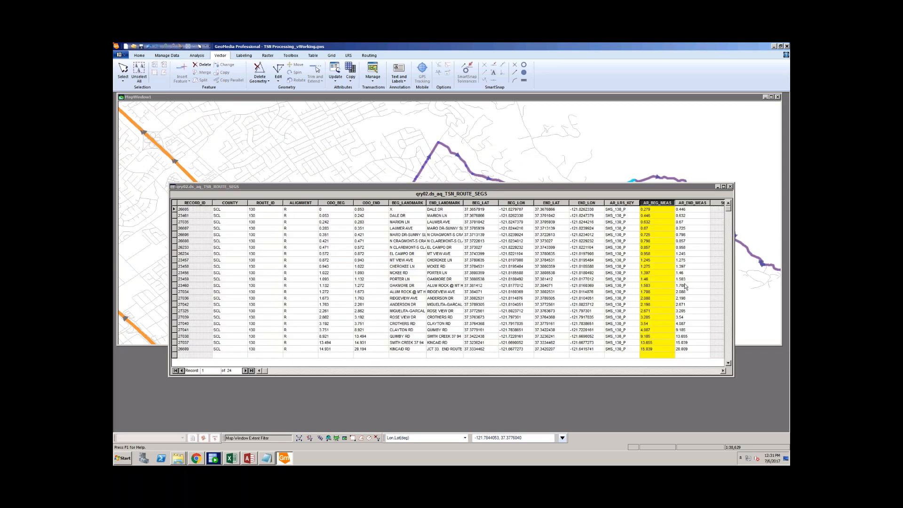
left_click(694, 350)
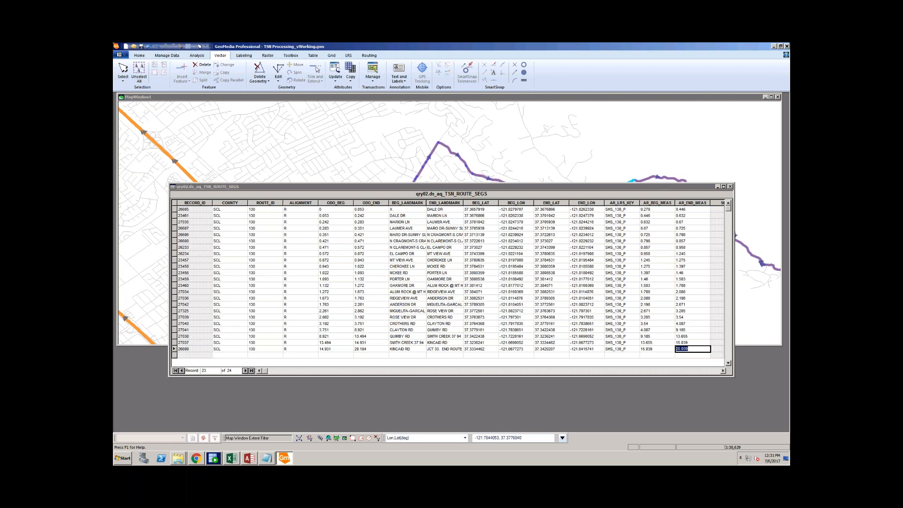
Display the qryXX_VW_SHS_ROUTES query in a data window only, without adding it to the map
left_click_drag(345, 186, 322, 222)
left_click(265, 96)
left_click(199, 57)
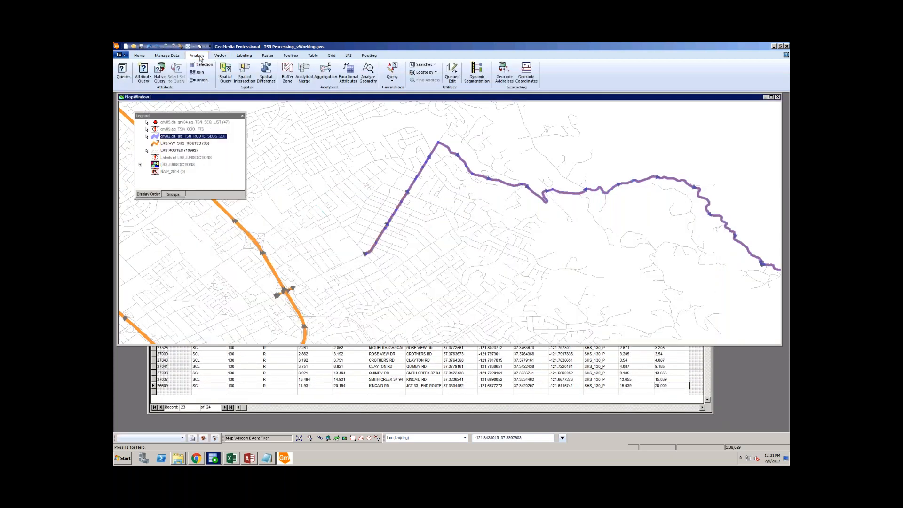
left_click(123, 72)
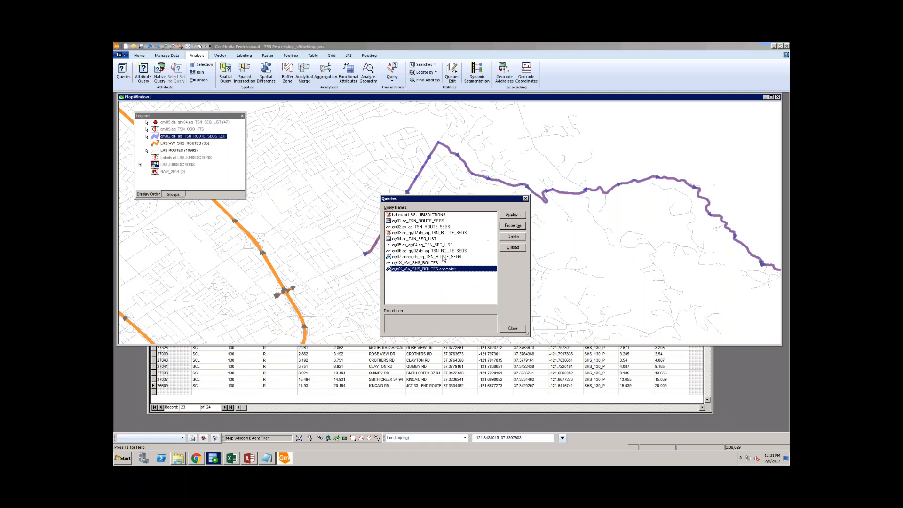
left_click(426, 263)
left_click(505, 215)
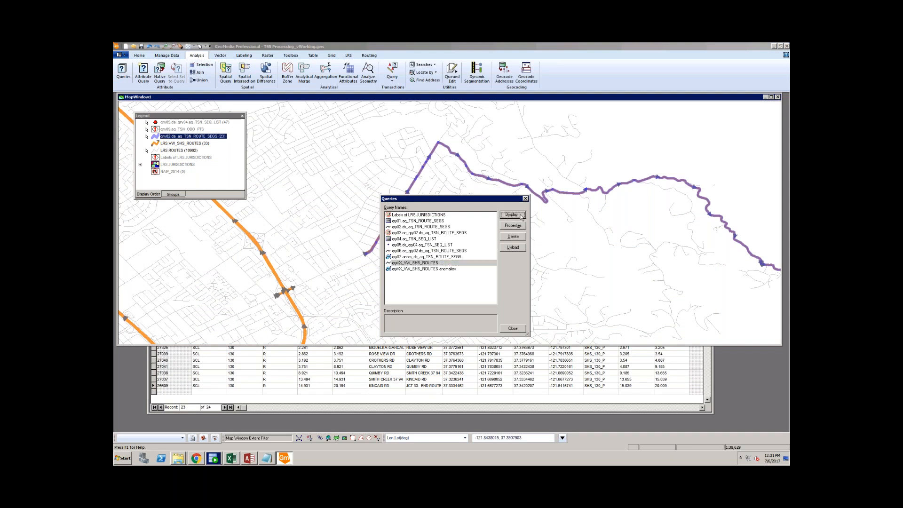
left_click(428, 237)
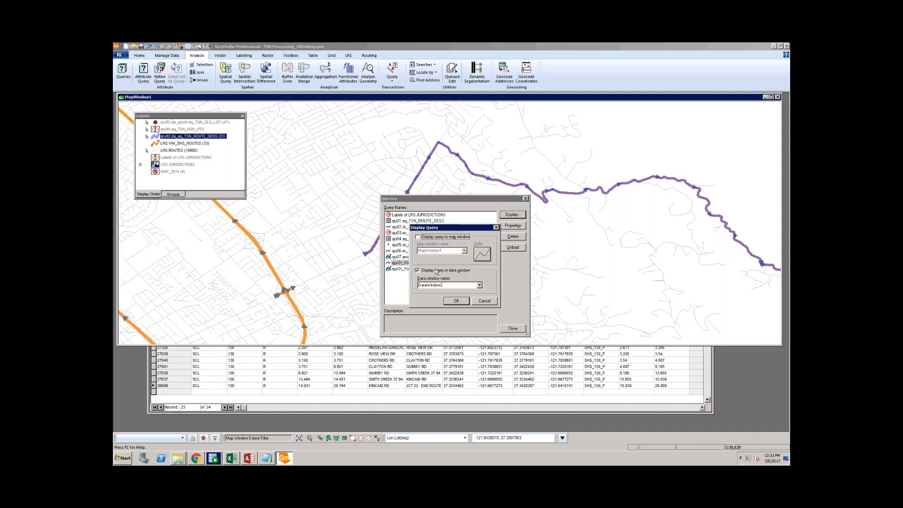
left_click(454, 301)
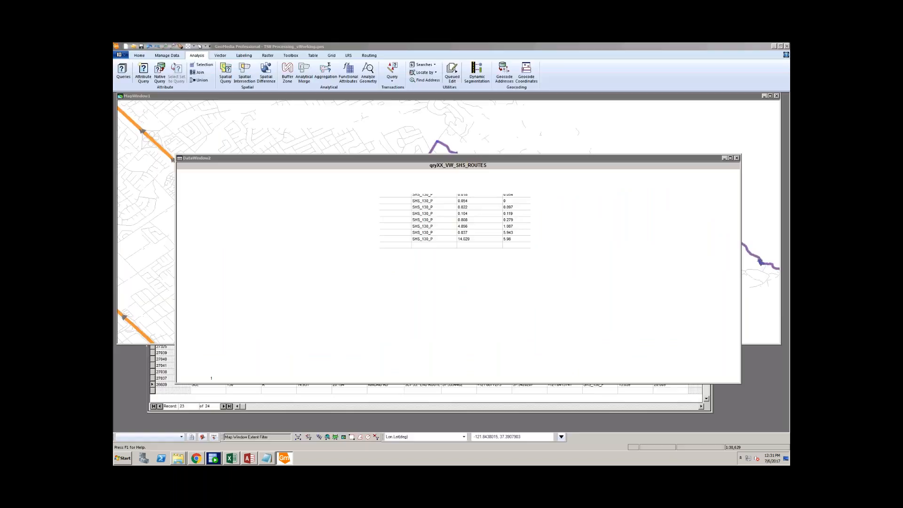
left_click(512, 329)
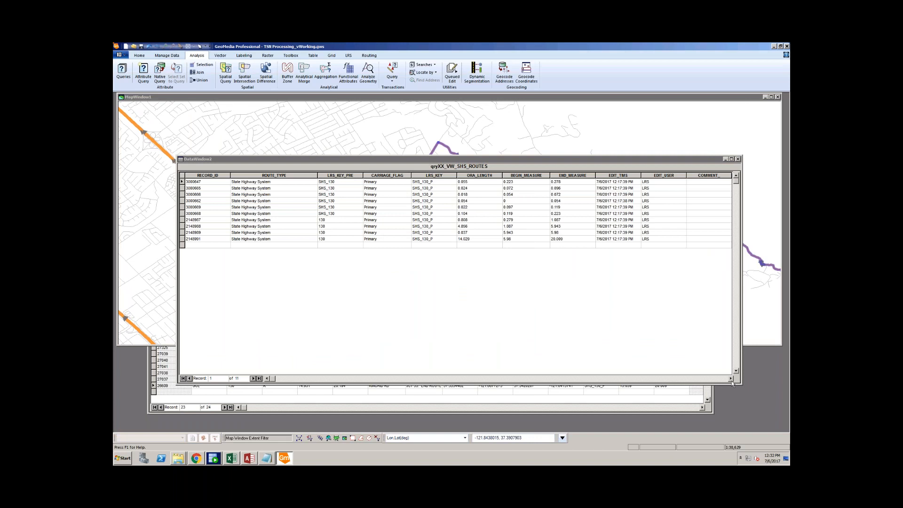
Check the END_MEASURE of the last SHS route record, shorten the data window and sort its records ascending by BEGIN_MEASURE
left_click(567, 240)
left_click_drag(742, 384, 743, 273)
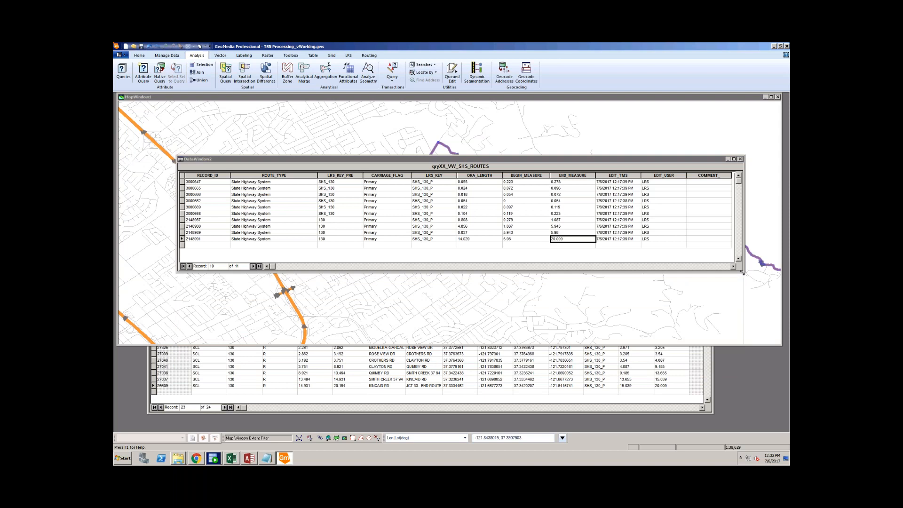
left_click(523, 176)
right_click(523, 177)
left_click(547, 217)
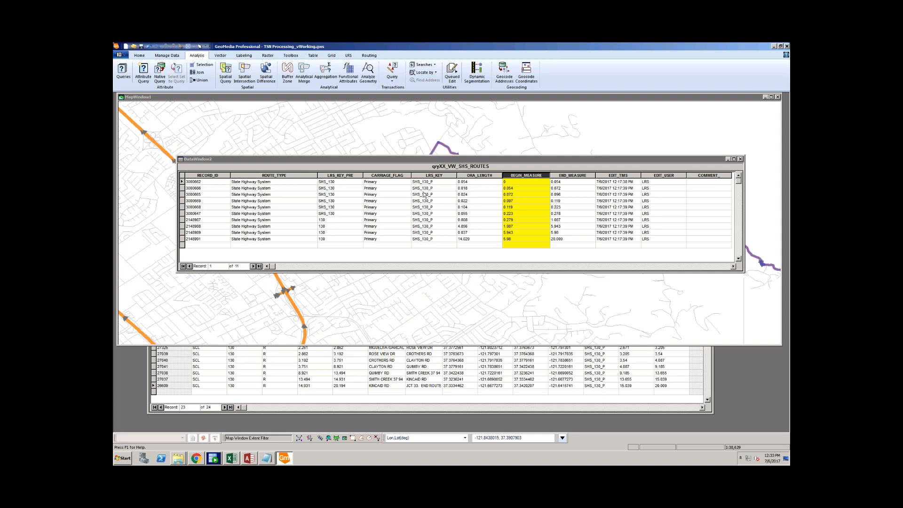
Compare the LRS_KEY and LRS_KEY_PRE values across all the SHS_130_P records
left_click(436, 182)
left_click_drag(435, 238, 439, 186)
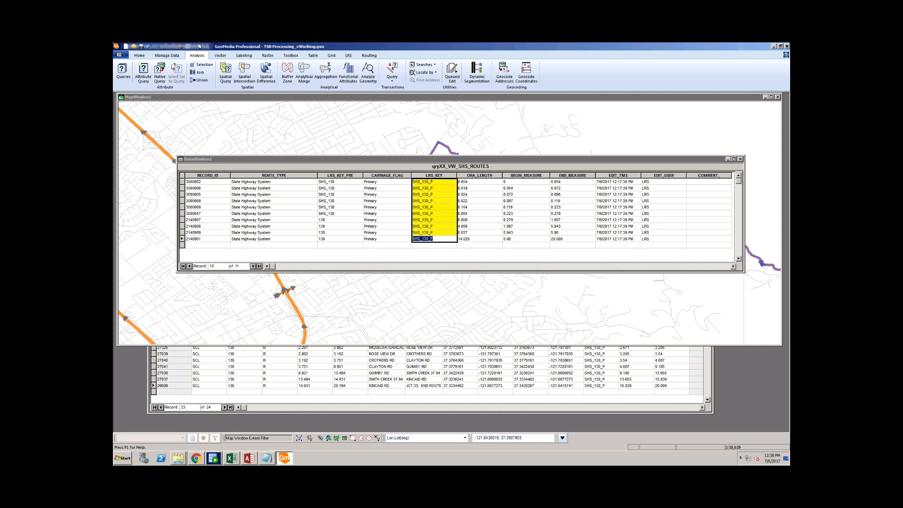
left_click(340, 219)
left_click_drag(332, 181, 342, 236)
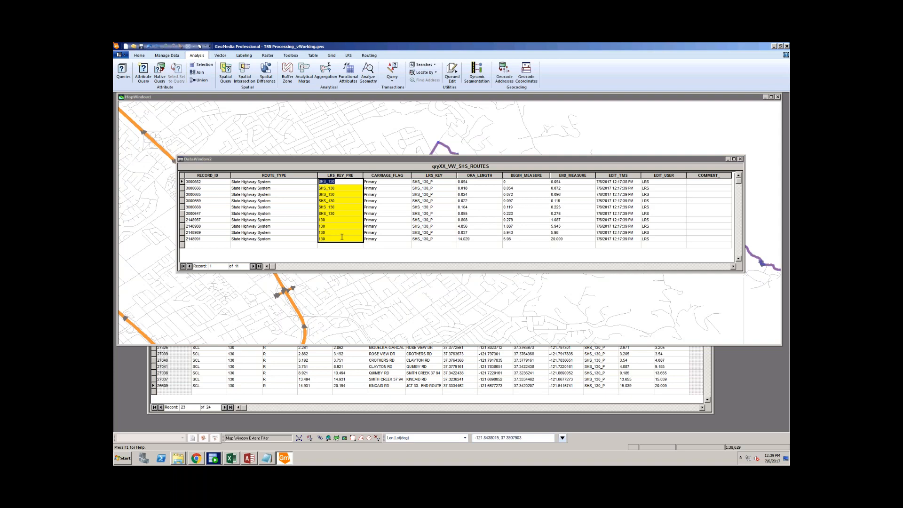
Review the four records whose LRS_KEY_PRE is 130 and check the EDIT_USER values of the SHS_130 records
left_click(339, 220)
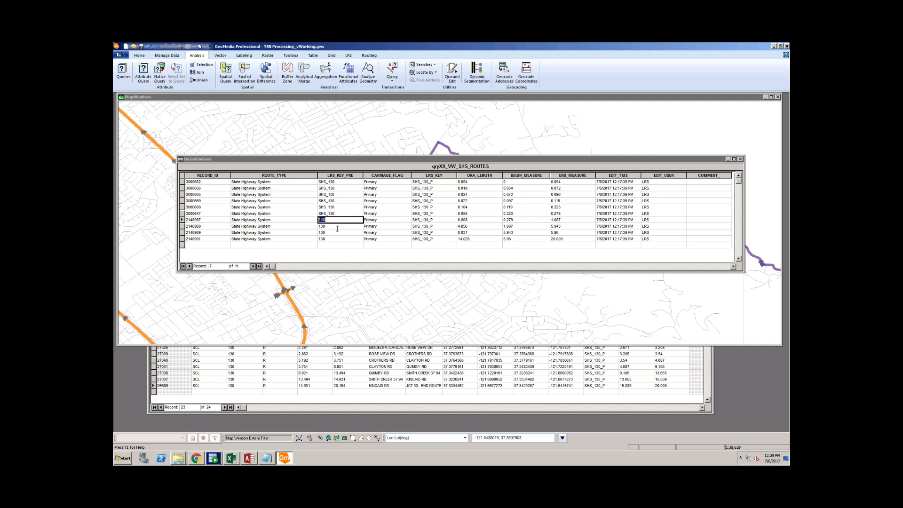
left_click(338, 226)
left_click(338, 233)
left_click(341, 239)
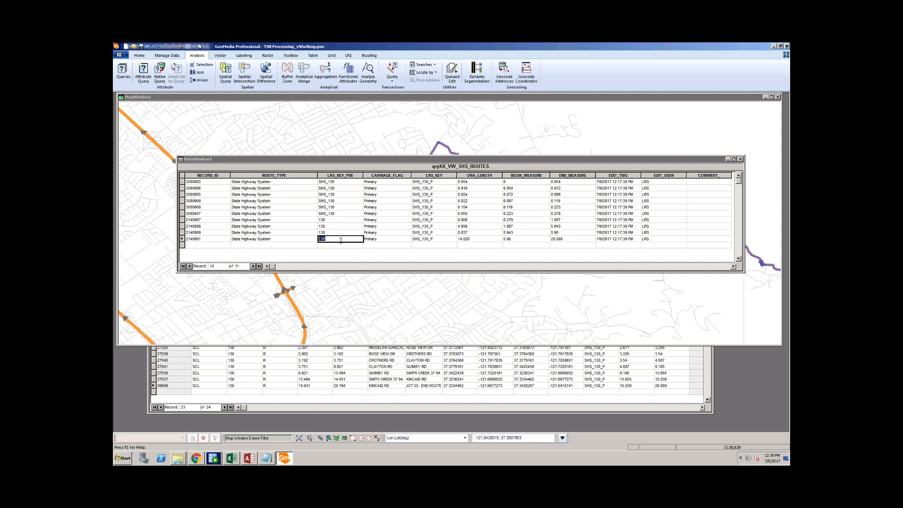
left_click(337, 233)
left_click(342, 220)
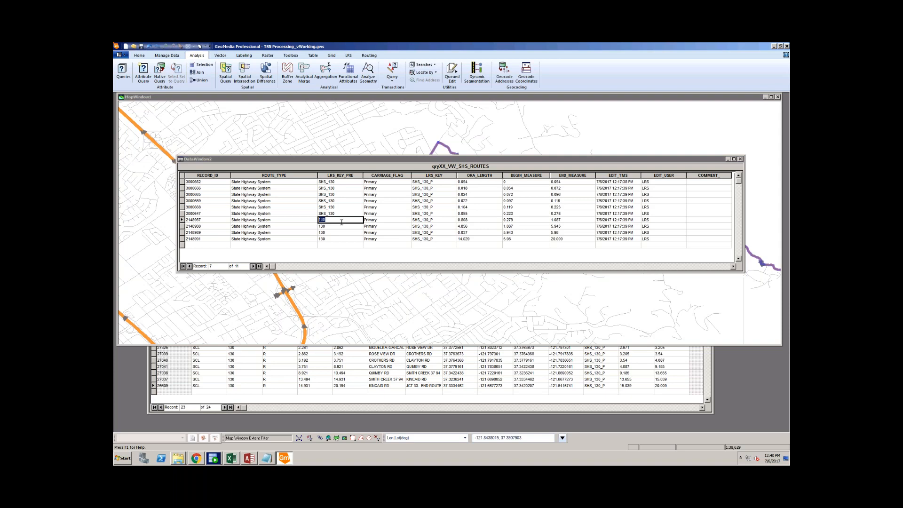
left_click(661, 213)
left_click(661, 207)
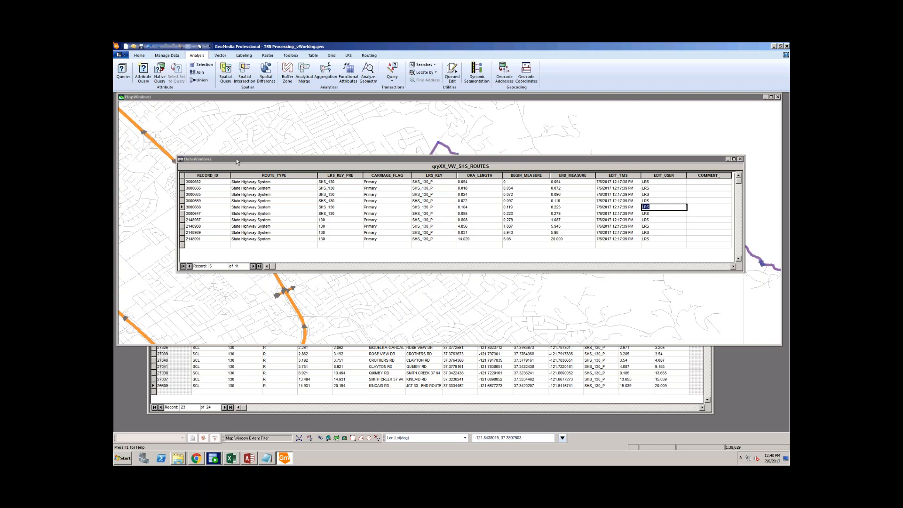
Move the SHS routes data window clear of the map, consult the Workflow Steps.txt notes and return to the GeoMedia map
left_click_drag(236, 159, 253, 304)
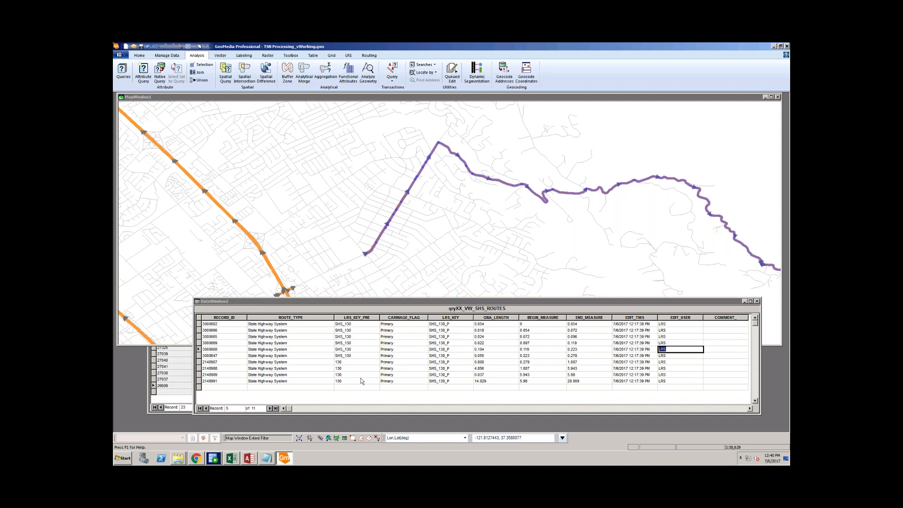
left_click(267, 458)
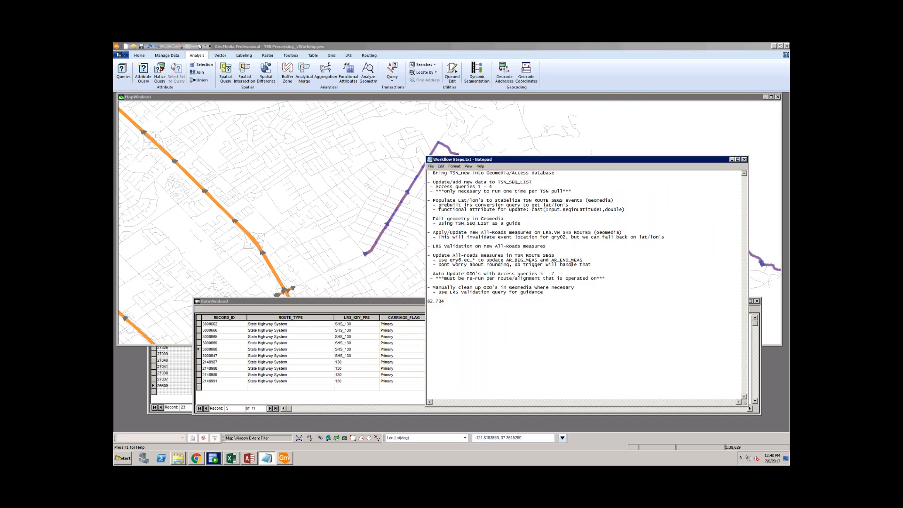
left_click(307, 273)
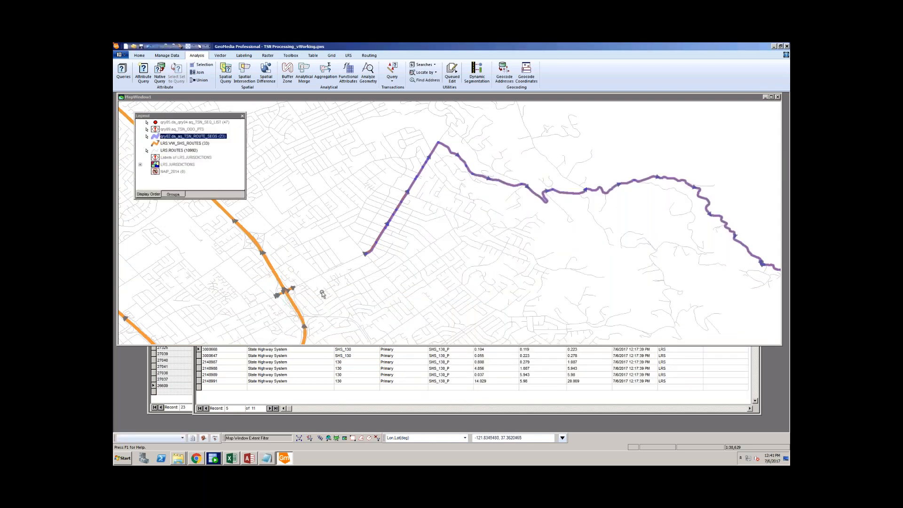
Examine the short divided Route 130 section where it crosses the highway west of the main route
scroll(280, 301, "up", 1)
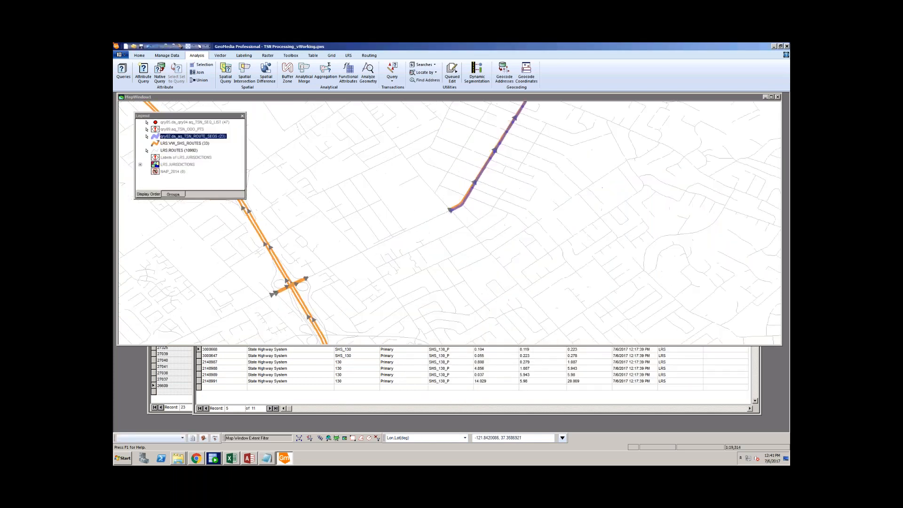
scroll(278, 299, "up", 1)
scroll(287, 296, "up", 1)
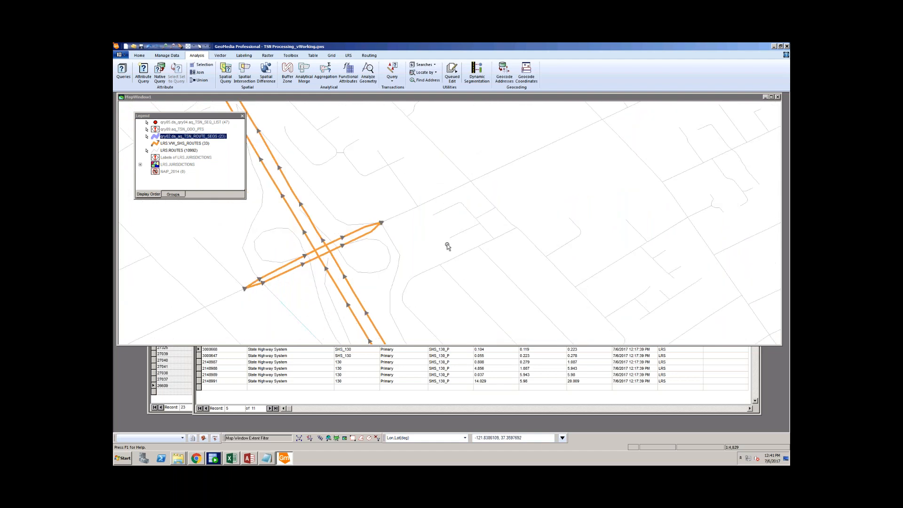
scroll(493, 216, "down", 1)
Close the SHS routes and TSN_ROUTE_SEGS data windows
left_click(428, 395)
left_click(757, 301)
left_click(517, 403)
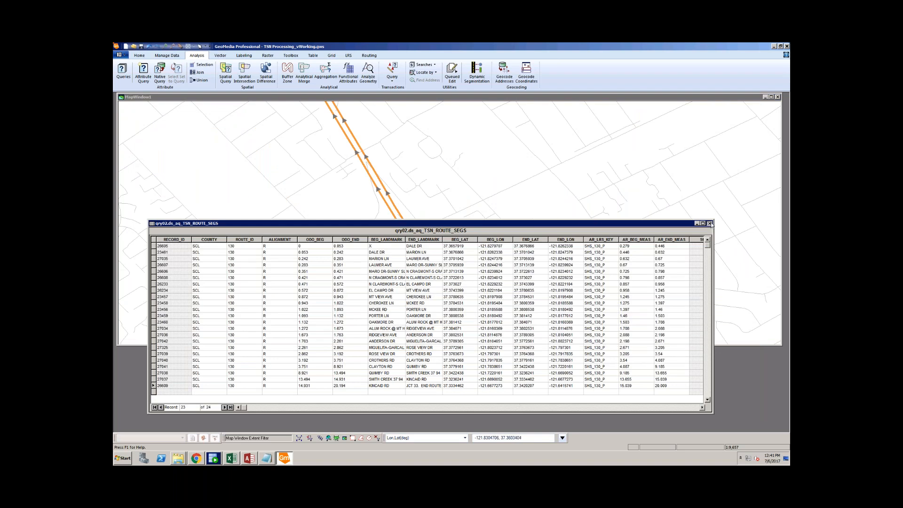
left_click(710, 224)
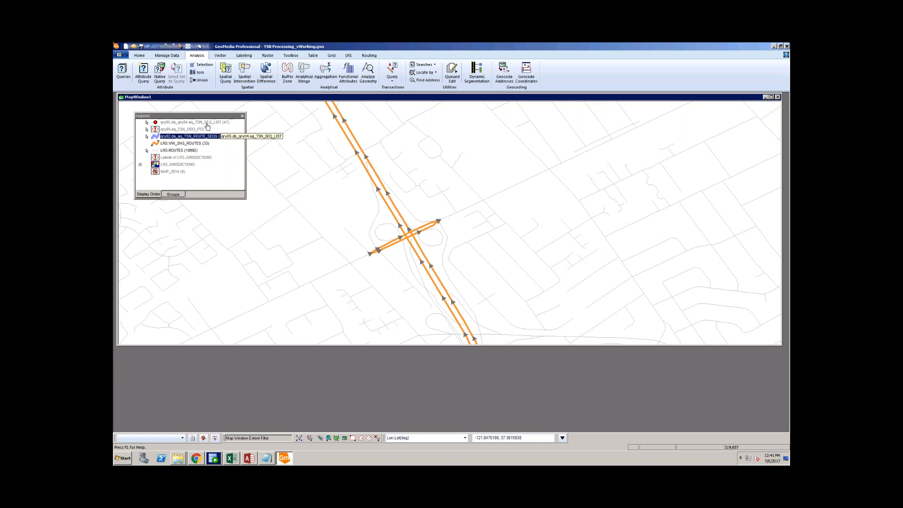
Display the data window of the qry05 TSN_SEQ_LIST legend entry and look through all its columns up to Status1
right_click(207, 125)
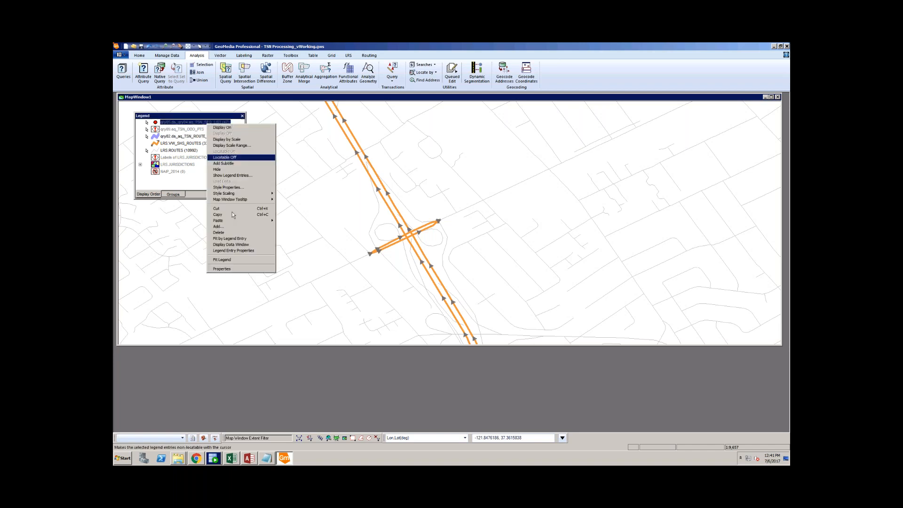
left_click(240, 245)
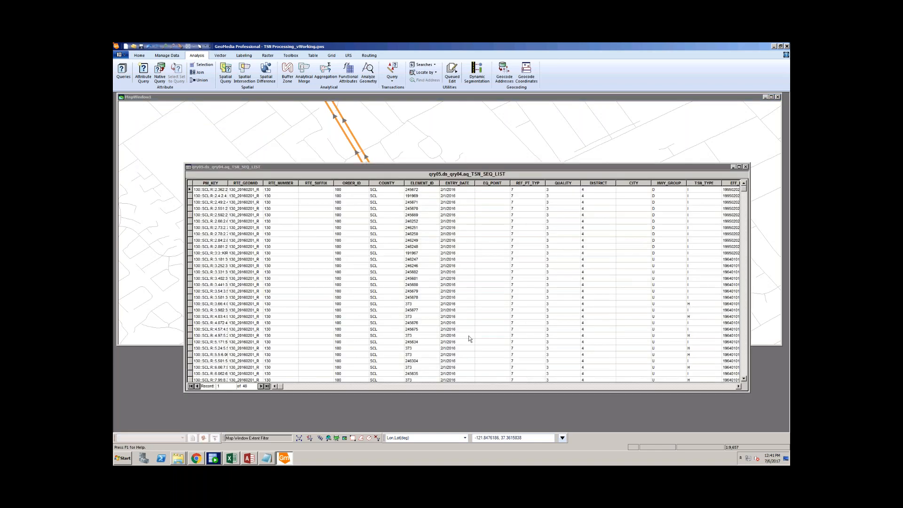
left_click(739, 386)
left_click(739, 386)
left_click(739, 386)
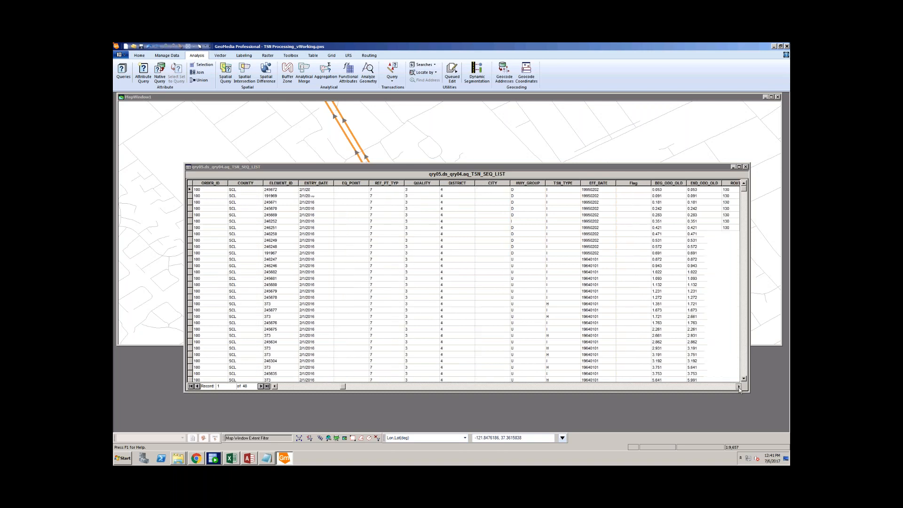
left_click(739, 386)
left_click(738, 386)
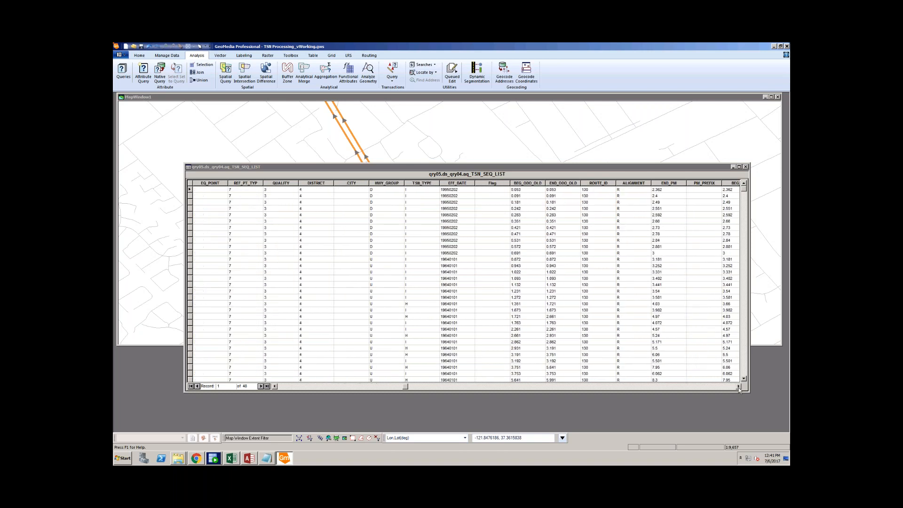
left_click(739, 386)
left_click(739, 386)
left_click(739, 386)
left_click(739, 386)
left_click(739, 386)
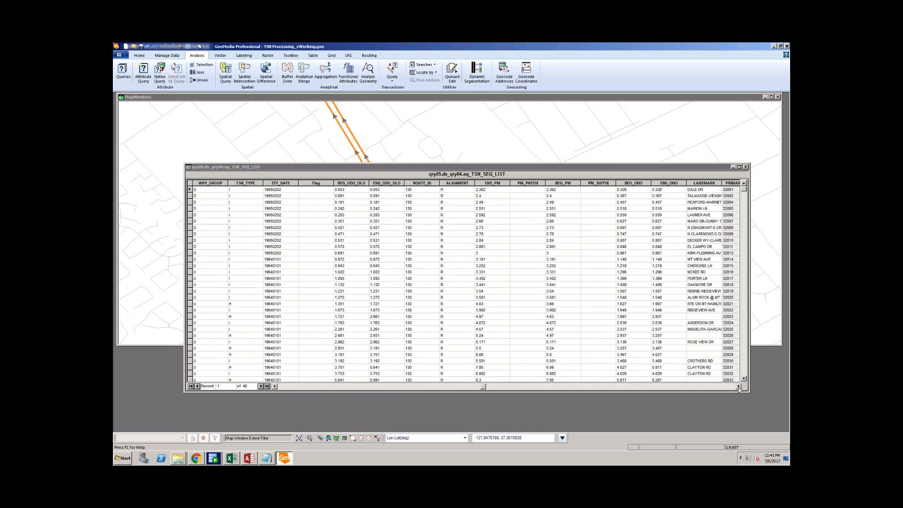
left_click(738, 386)
left_click(739, 386)
left_click(739, 387)
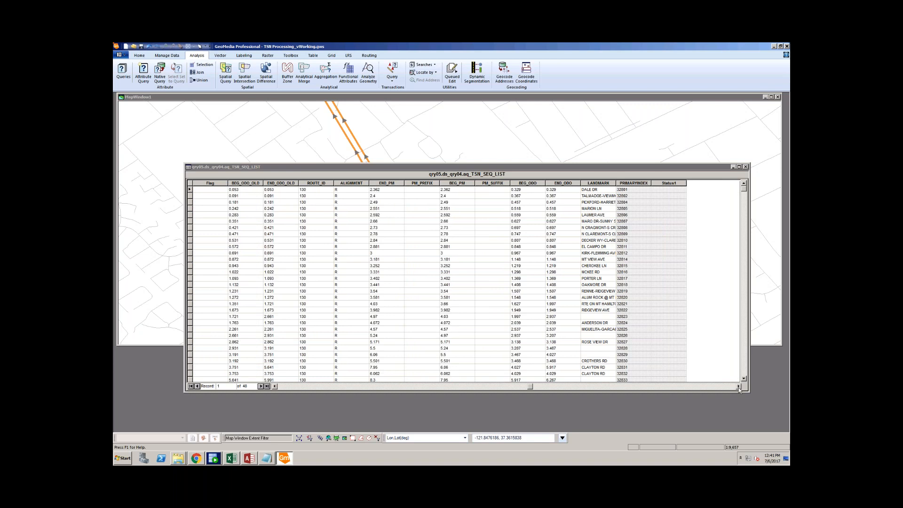
Go back through the TSN_SEQ_LIST columns and review the key and route fields at the start of the table
left_click(275, 386)
left_click(275, 386)
left_click(275, 386)
left_click(275, 387)
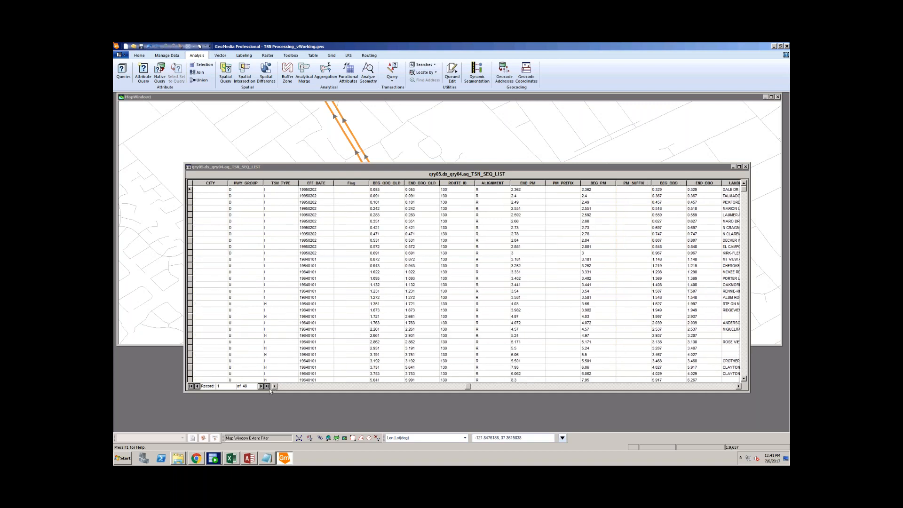
left_click_drag(275, 386, 275, 386)
left_click(275, 386)
left_click(275, 386)
left_click(275, 386)
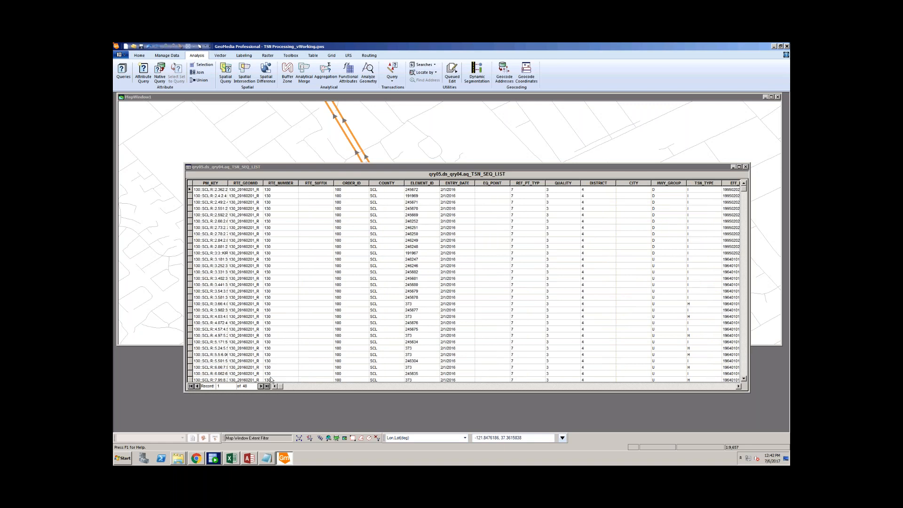
Compare the old ODO columns with the current ones in the TSN_SEQ_LIST data, highlighting BEG_ODO and END_ODO
left_click(738, 386)
left_click(739, 386)
left_click(738, 386)
left_click(739, 387)
left_click(738, 386)
left_click(738, 386)
left_click(738, 386)
left_click(739, 387)
left_click(738, 386)
left_click(738, 386)
left_click(738, 386)
left_click(738, 386)
left_click(739, 386)
left_click(738, 386)
left_click_drag(285, 183, 316, 183)
left_click_drag(558, 184, 596, 184)
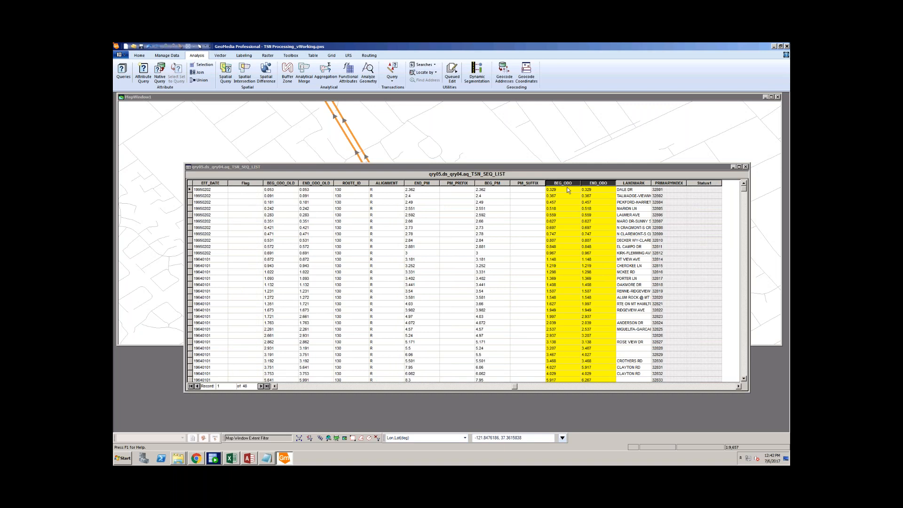
Sort the TSN_SEQ_LIST data by BEG_ODO in ascending order and review the sorted values
left_click(565, 202)
left_click(563, 183)
right_click(564, 183)
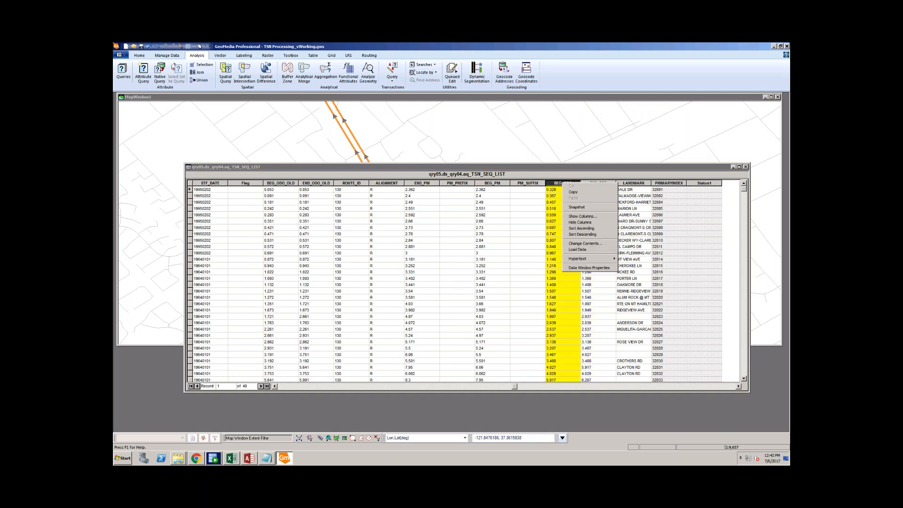
left_click(588, 228)
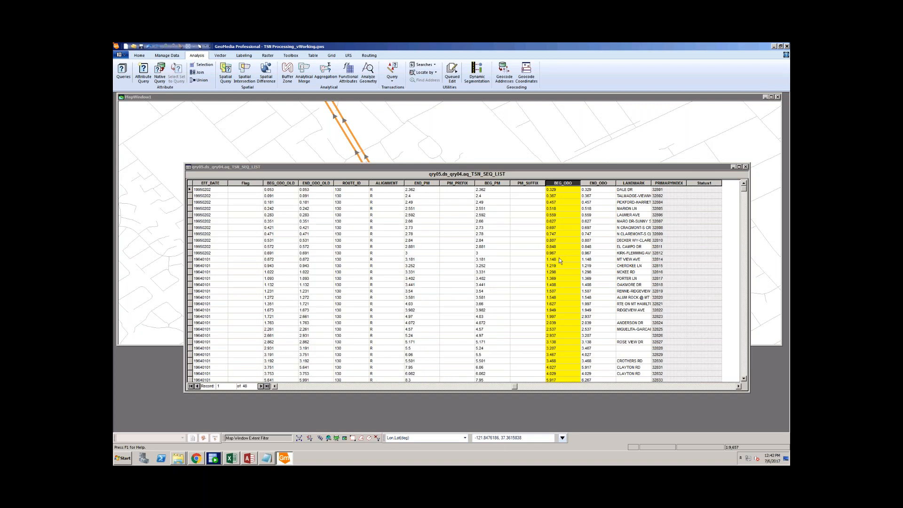
scroll(560, 259, "down", 1)
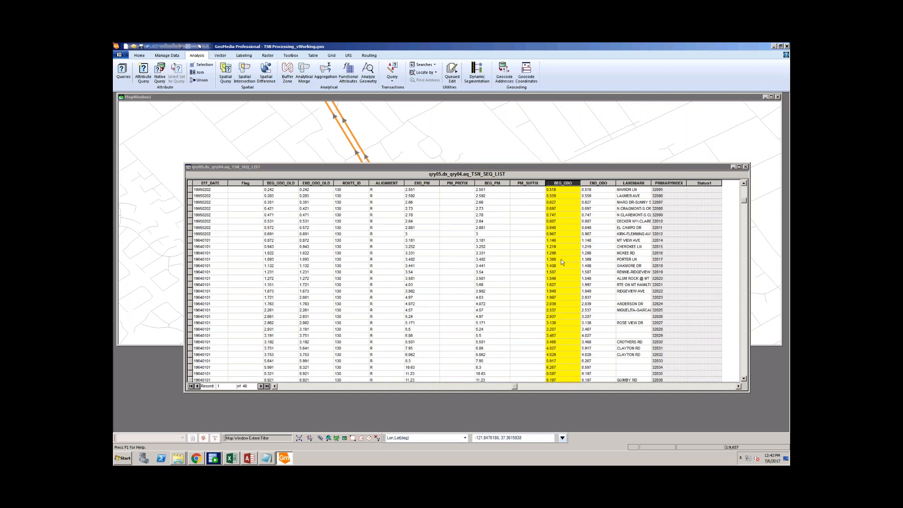
scroll(562, 262, "up", 1)
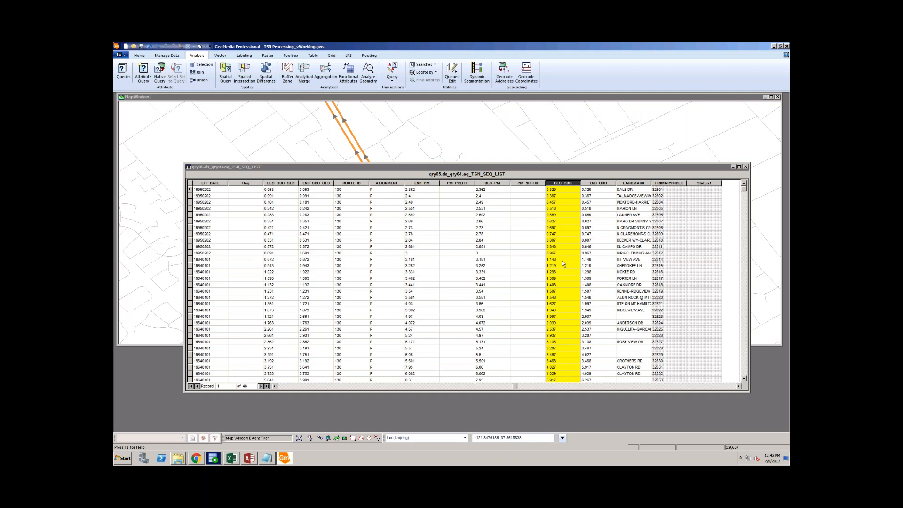
Switch to Access, shrink its window and move it off the ODO values, and highlight BEG_ODO and END_ODO in GeoMedia
left_click(250, 464)
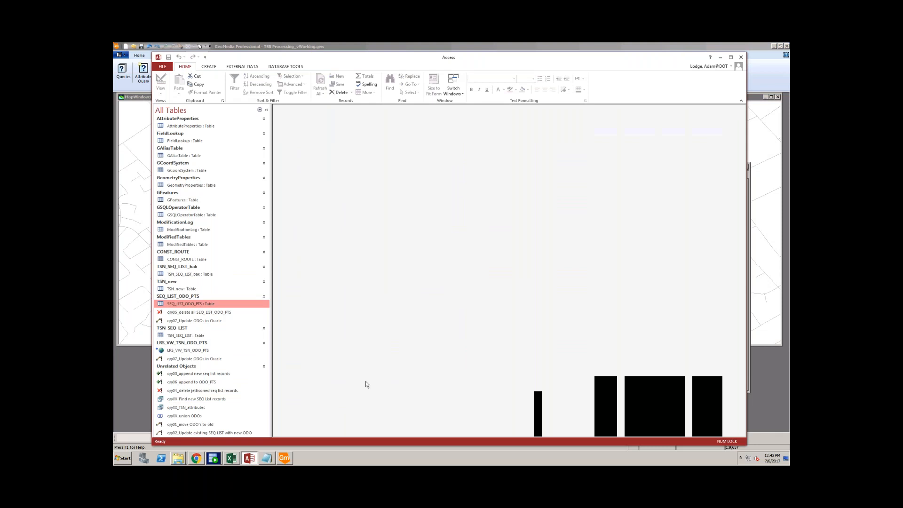
left_click_drag(153, 53, 323, 186)
left_click_drag(541, 191, 578, 317)
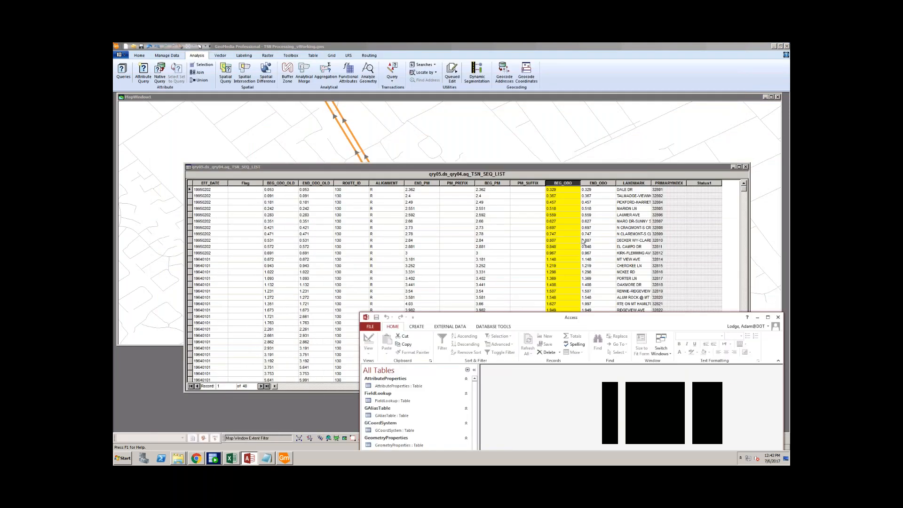
left_click(567, 185)
left_click_drag(597, 184, 567, 185)
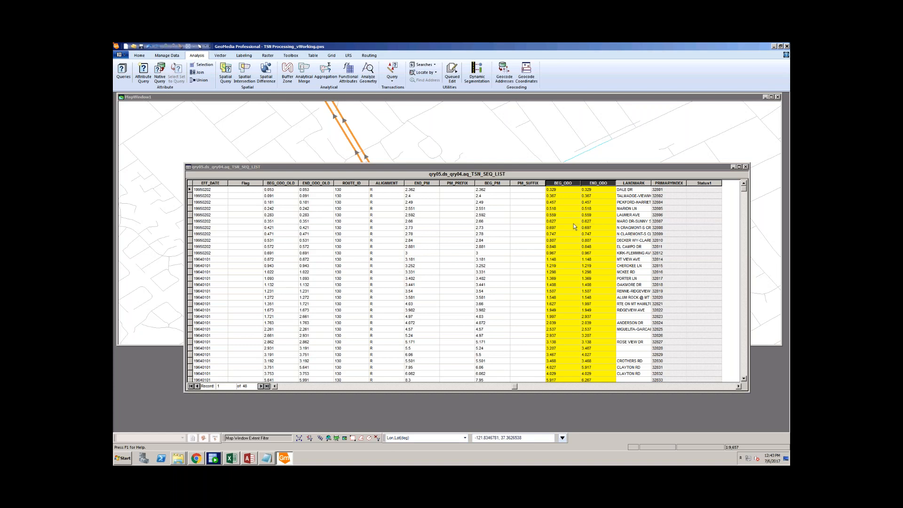
Widen the PM_KEY column to read its full values, narrow it again and return to the highlighted ODO columns
left_click(280, 386)
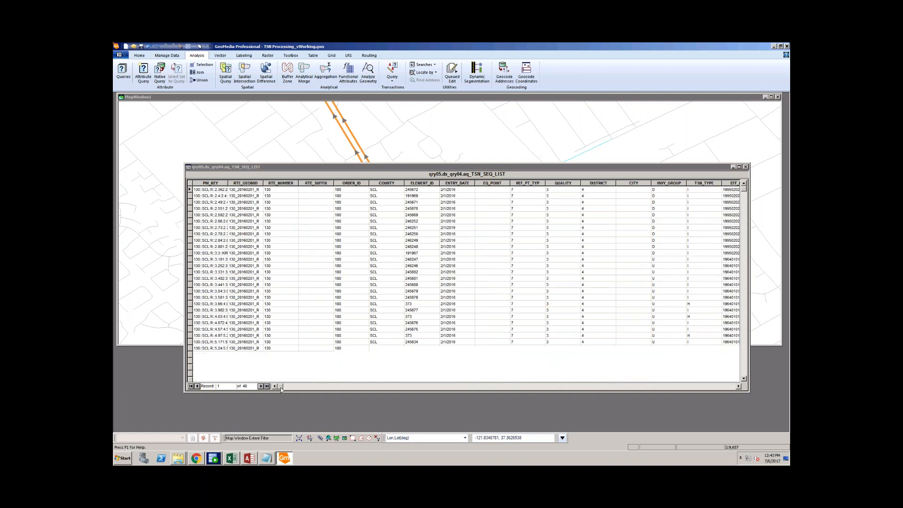
double_click(228, 183)
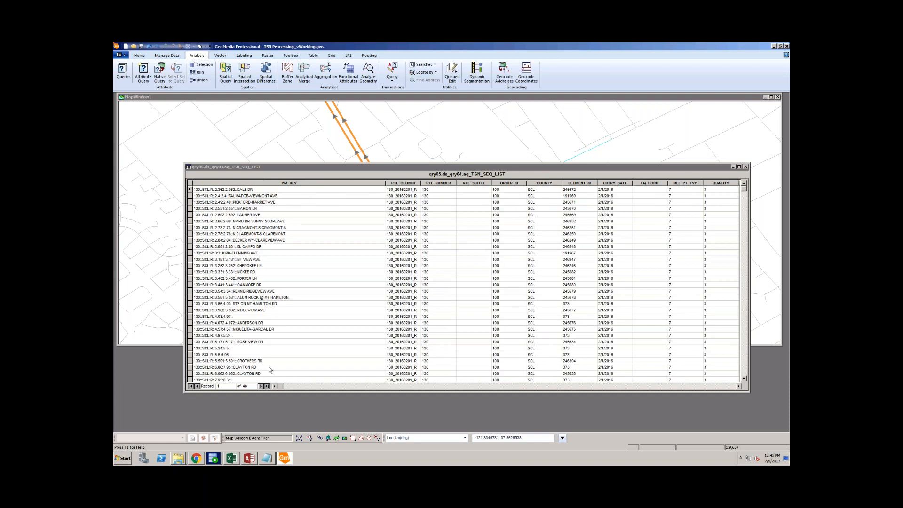
left_click_drag(385, 183, 256, 183)
left_click_drag(276, 386, 670, 386)
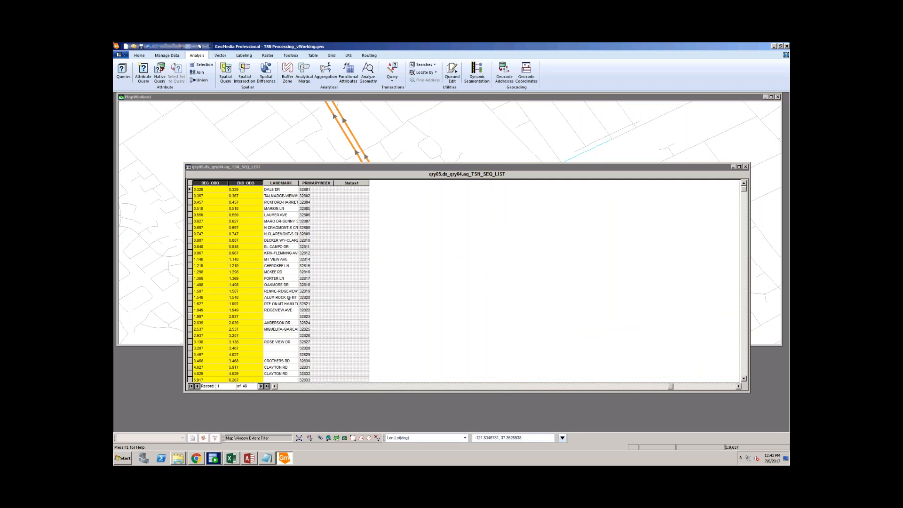
left_click(274, 386)
left_click(275, 386)
Switch to Access, enlarge its window and locate the queries qry01_move ODO's to old and qry02_Update existing SEQ LIST with new ODO
left_click(249, 457)
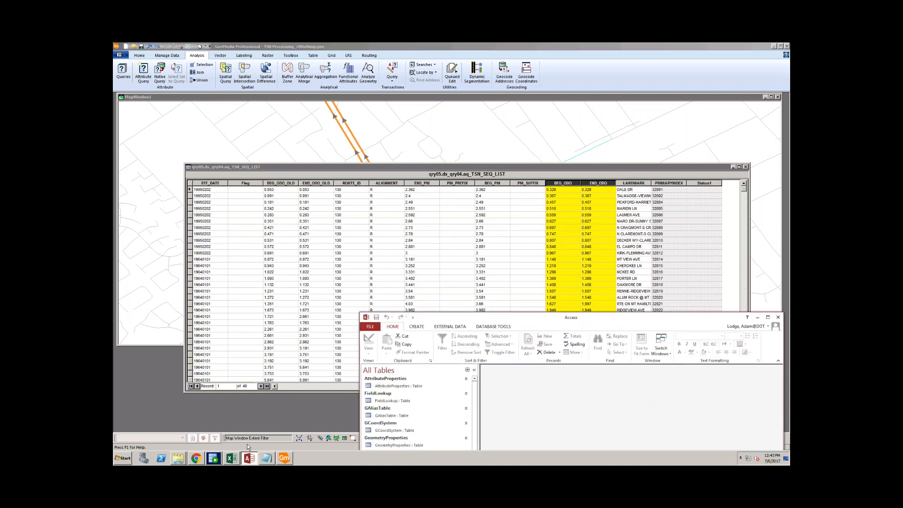
left_click_drag(540, 317, 462, 86)
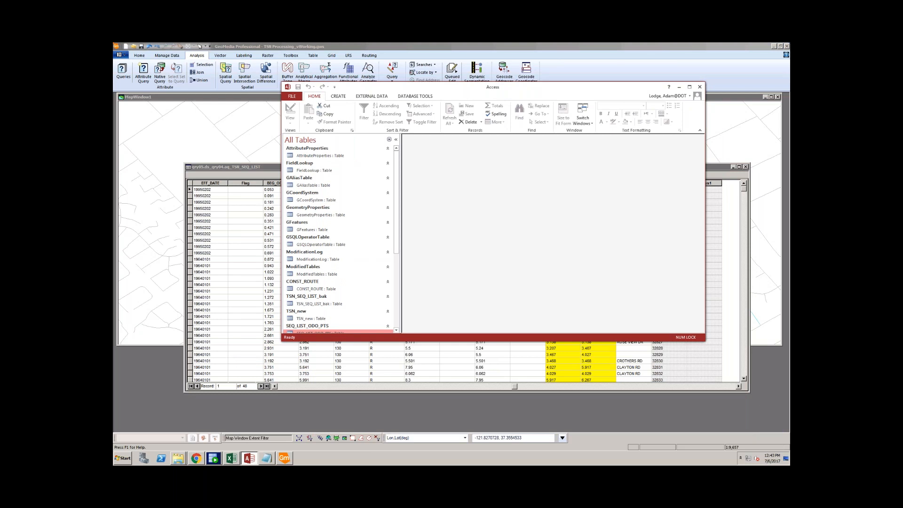
left_click_drag(704, 355, 720, 420)
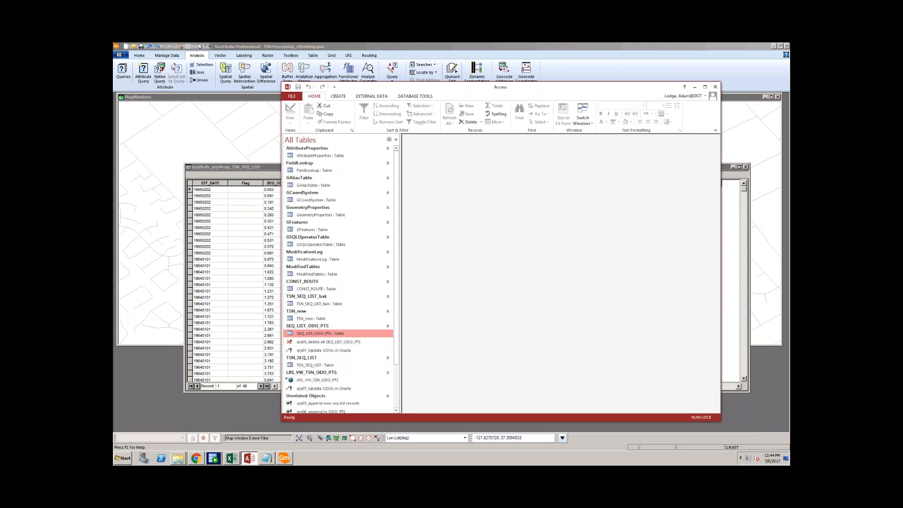
scroll(393, 329, "down", 3)
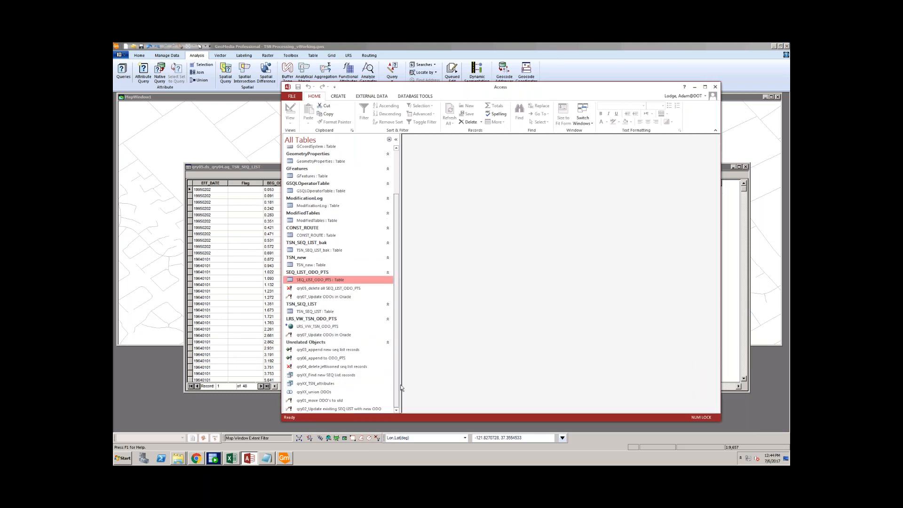
left_click(335, 400)
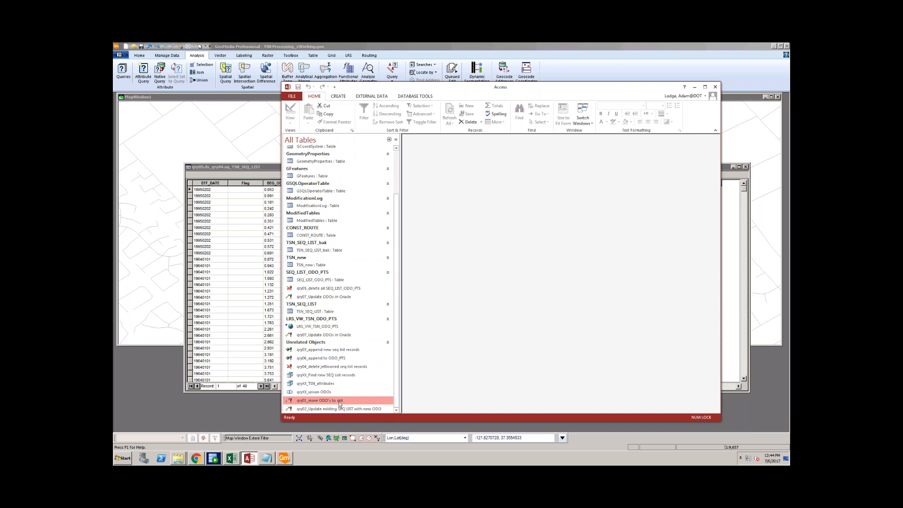
left_click(357, 410)
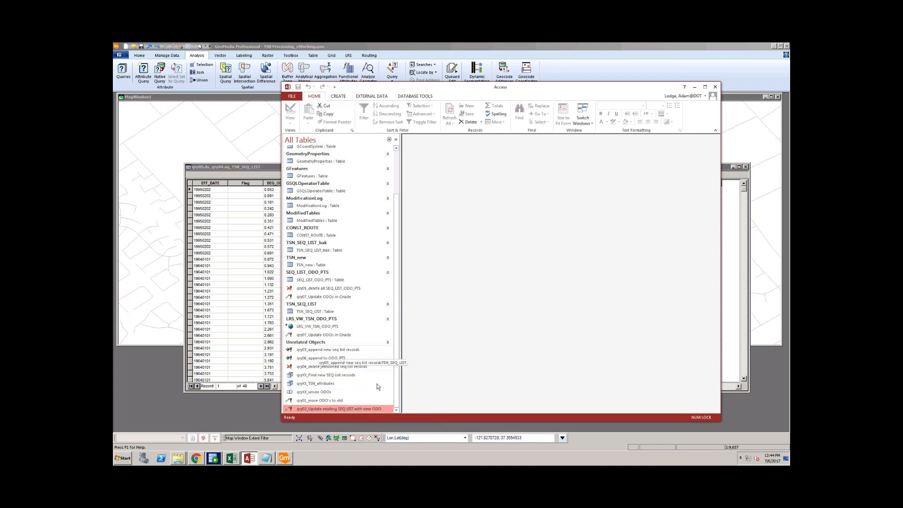
key("alt+Tab")
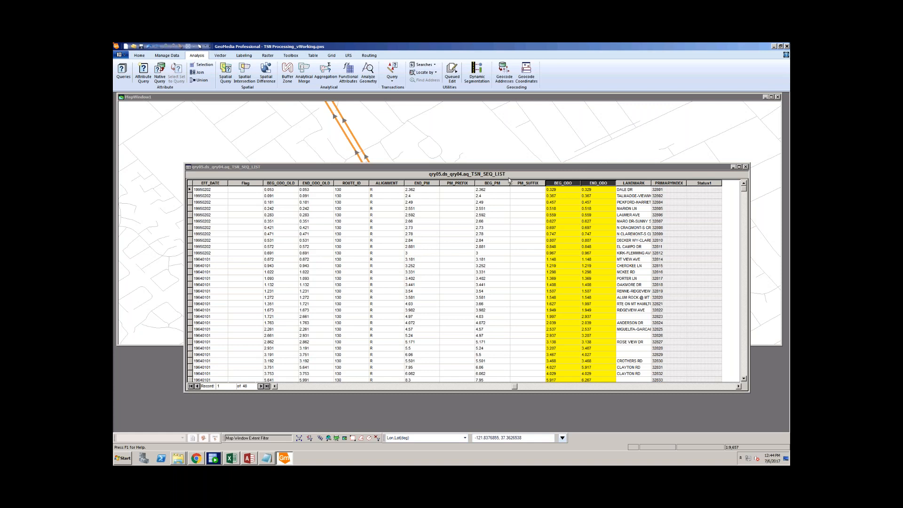
left_click(250, 458)
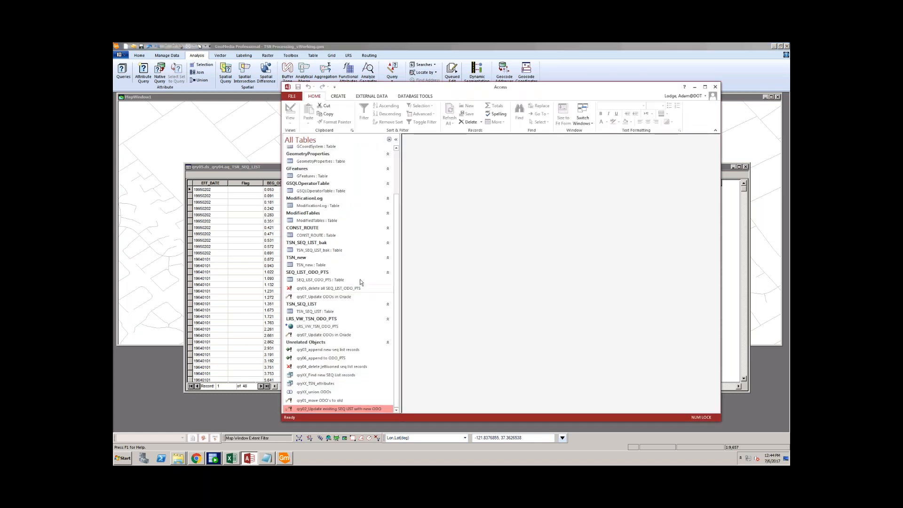
Open the TSN_new and TSN_SEQ_LIST tables and highlight the BEG_ODO and END_ODO columns of TSN_SEQ_LIST
left_click(334, 265)
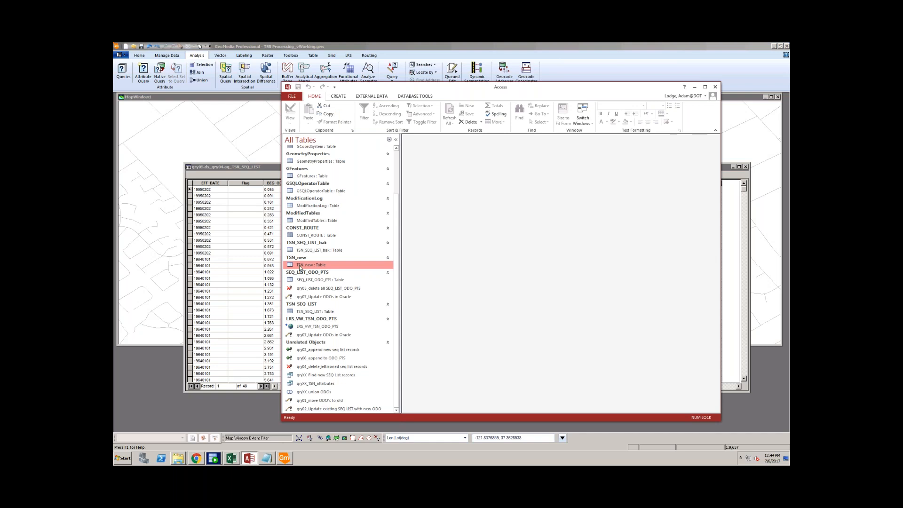
double_click(303, 266)
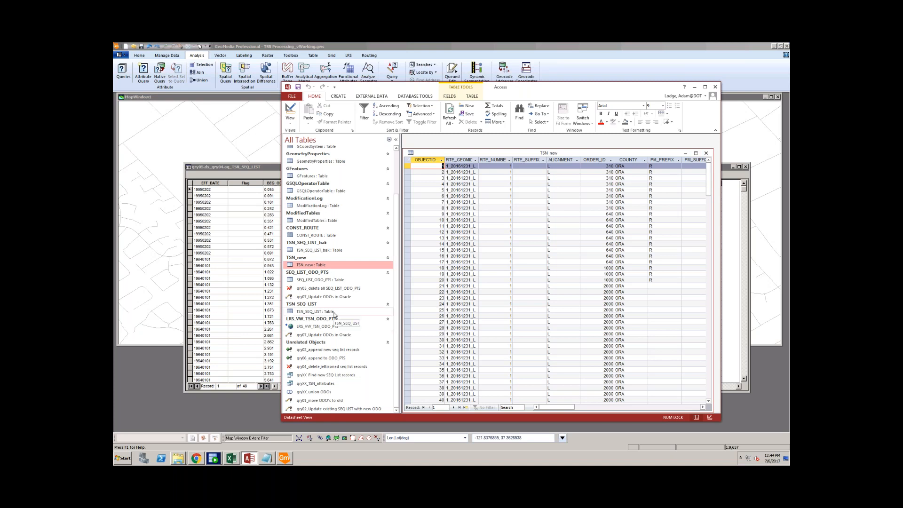
left_click(313, 312)
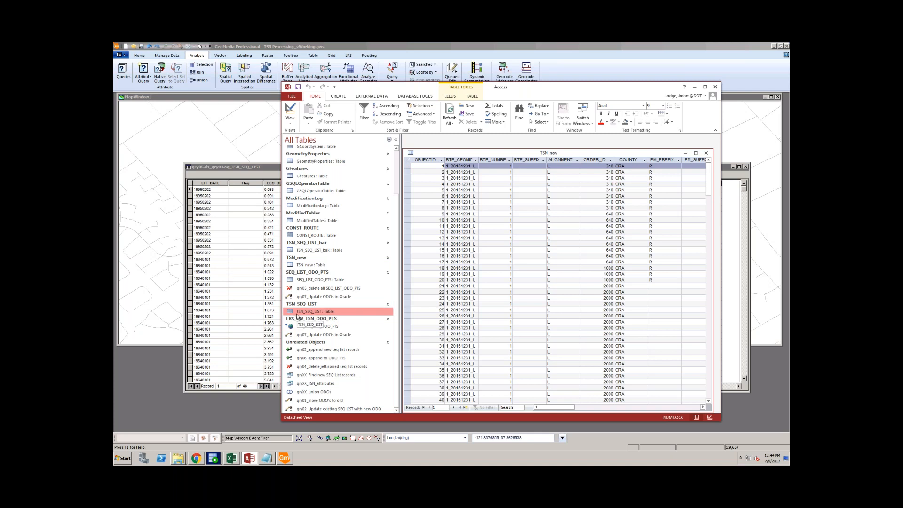
double_click(324, 312)
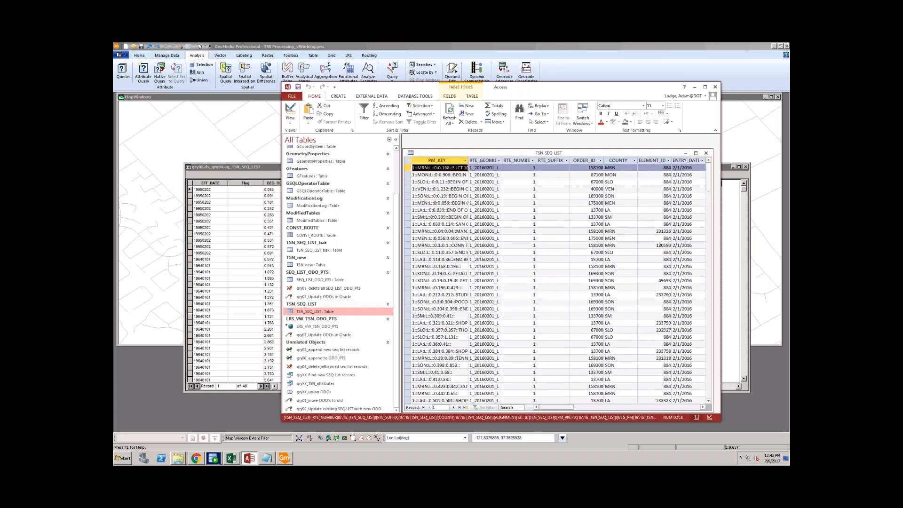
left_click_drag(553, 412, 638, 413)
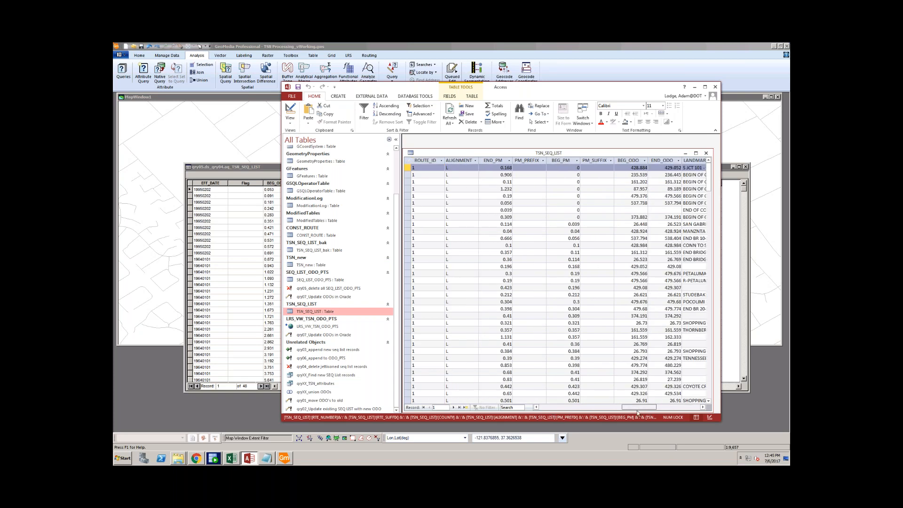
left_click_drag(628, 160, 661, 160)
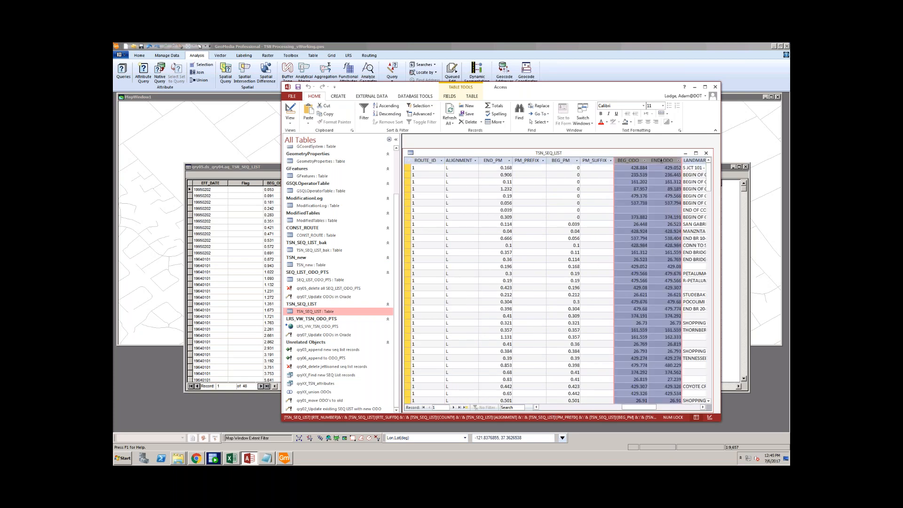
Highlight the old BEG_ODO and END_ODO columns of TSN_SEQ_LIST and compare them with the BEG_ODO and END_ODO columns
left_click_drag(635, 412, 620, 411)
left_click_drag(459, 161, 494, 160)
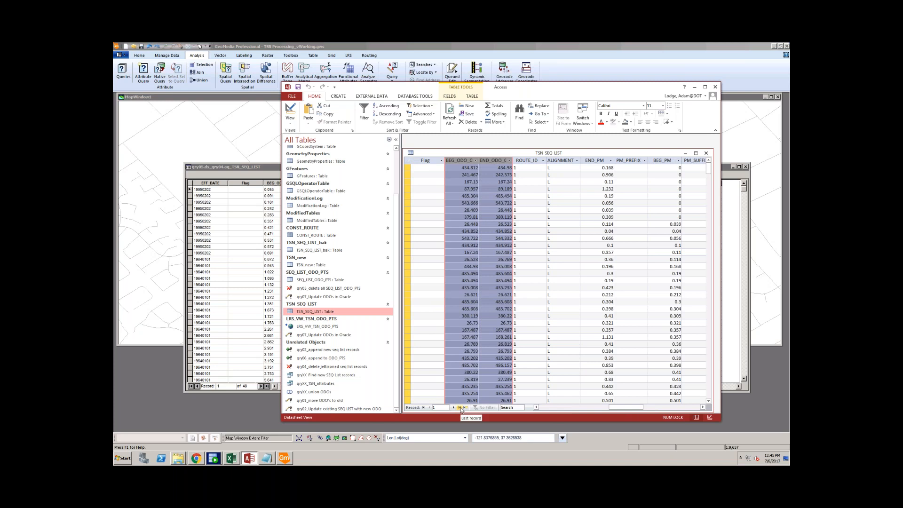
left_click_drag(635, 407, 655, 412)
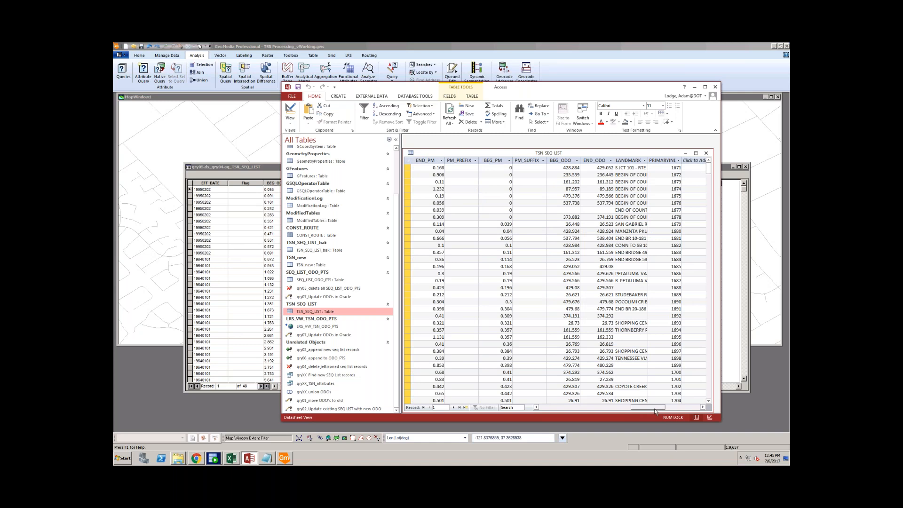
Compare the END OF COUNTY record's empty BEG_ODO and END_ODO with its old ODO values, and close TSN_SEQ_LIST
left_click(407, 210)
left_click(589, 210)
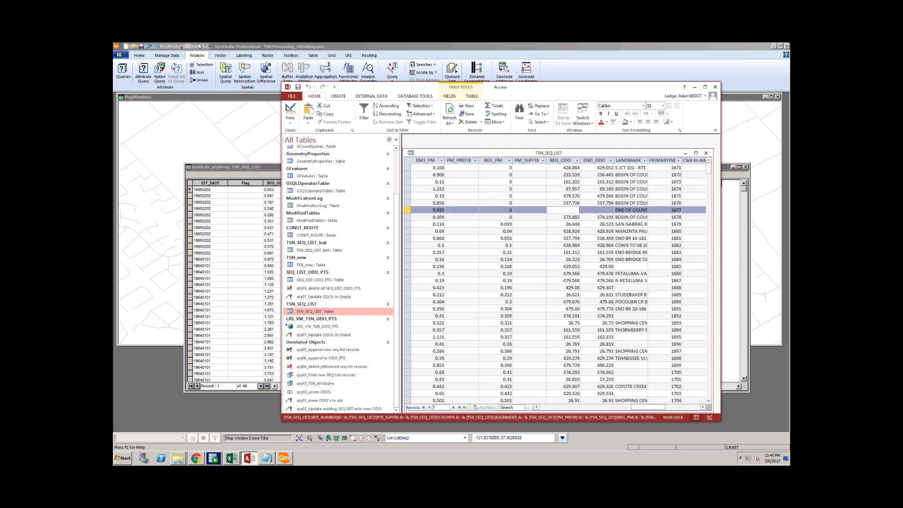
key("Left")
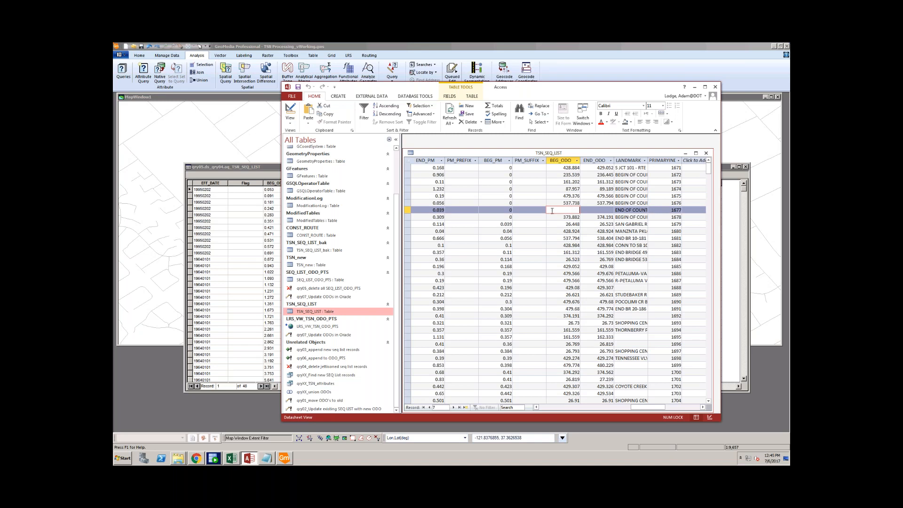
left_click_drag(652, 408, 632, 410)
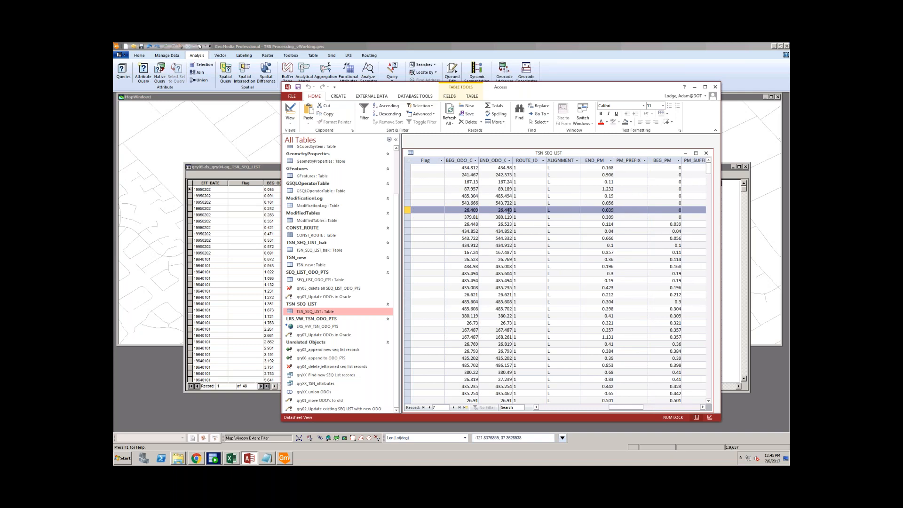
left_click_drag(628, 408, 646, 408)
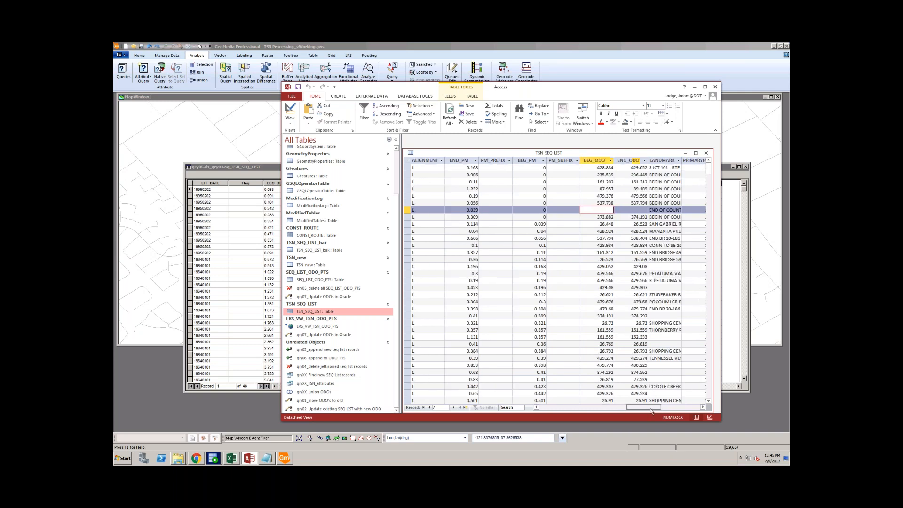
left_click(630, 210)
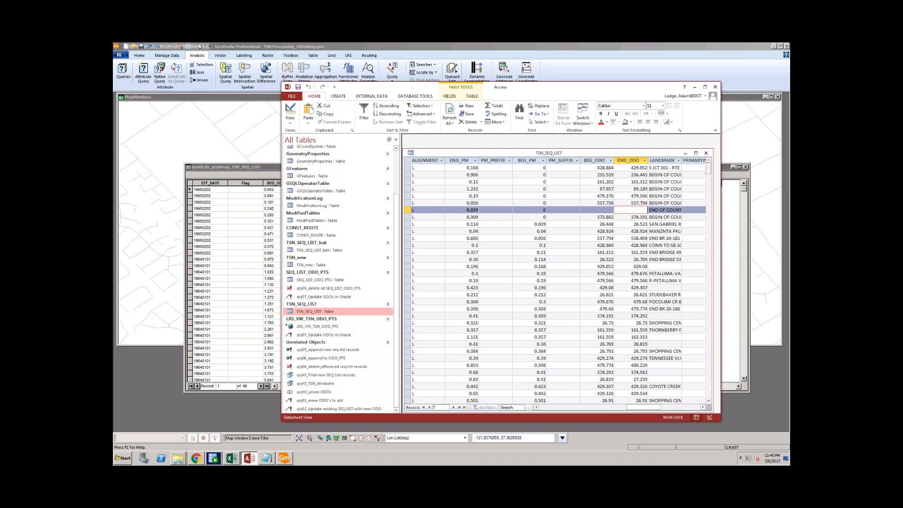
left_click(707, 154)
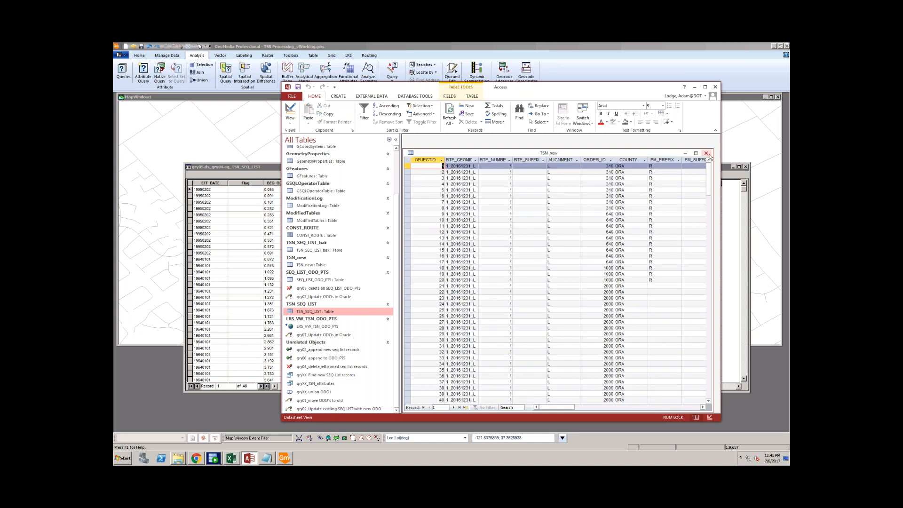
Switch to GeoMedia, highlight the BEG_ODO column of the TSN_SEQ_LIST query and make its data window taller and narrower
left_click(553, 45)
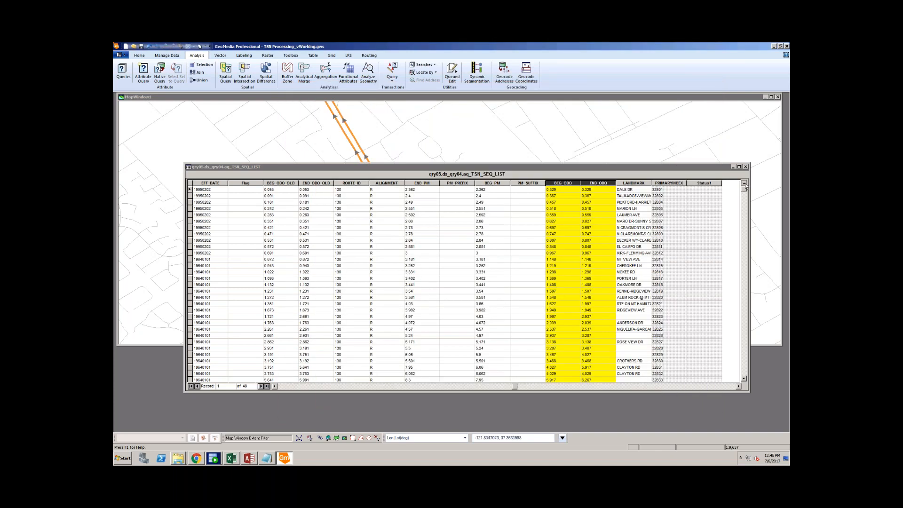
right_click(563, 185)
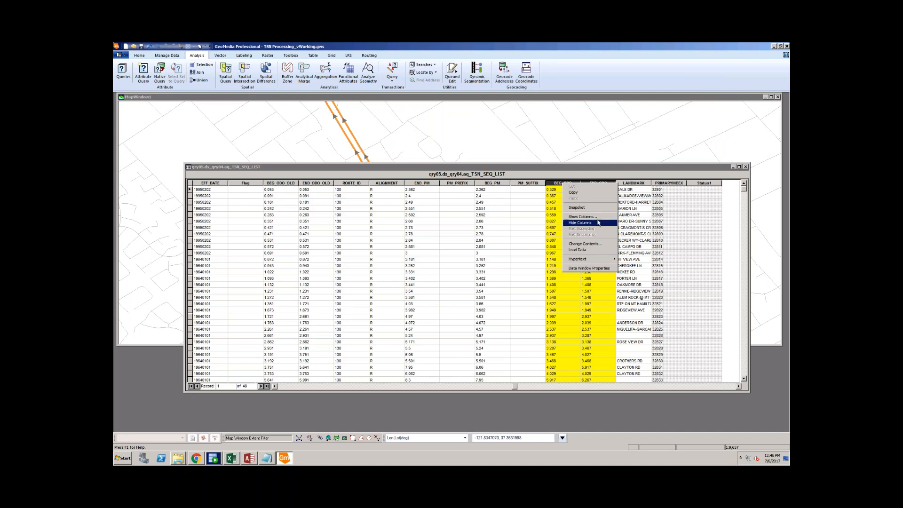
left_click(553, 203)
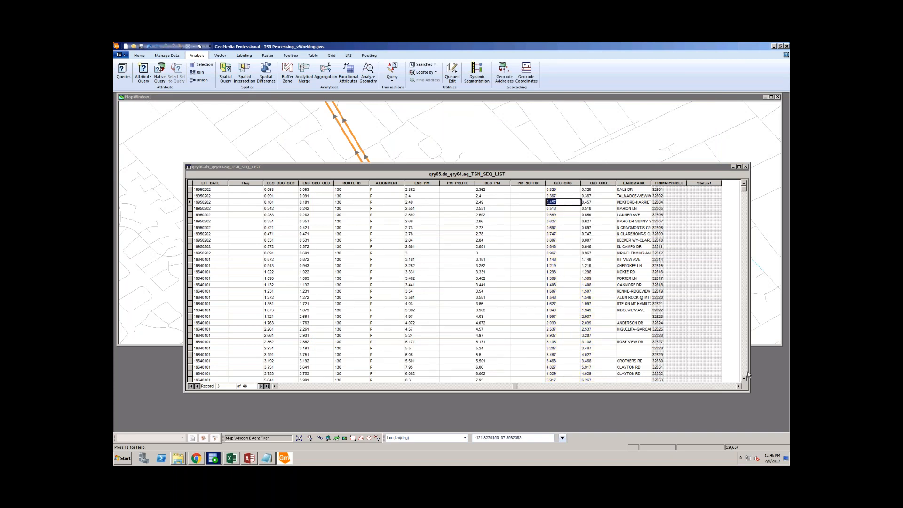
mouse_move(744, 189)
left_mouse_down()
mouse_move(744, 213)
mouse_move(743, 181)
left_mouse_up()
left_click(562, 183)
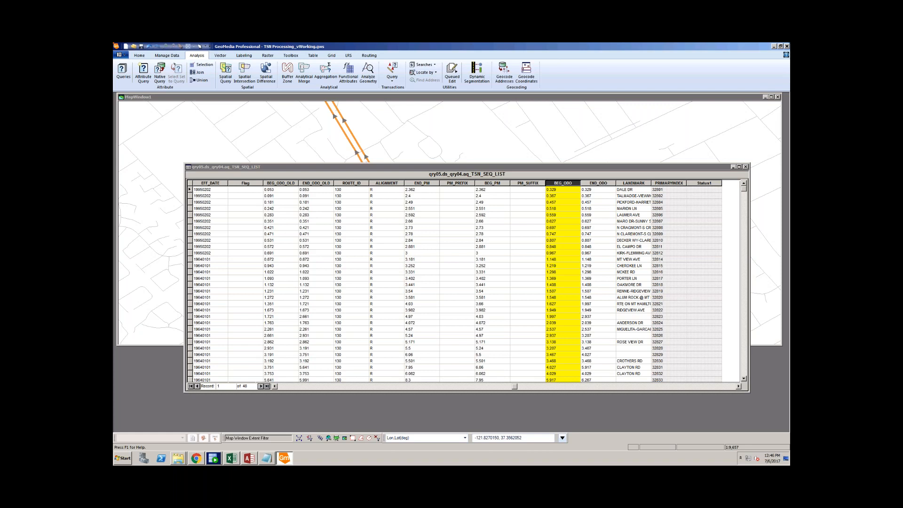
left_click_drag(749, 391, 707, 436)
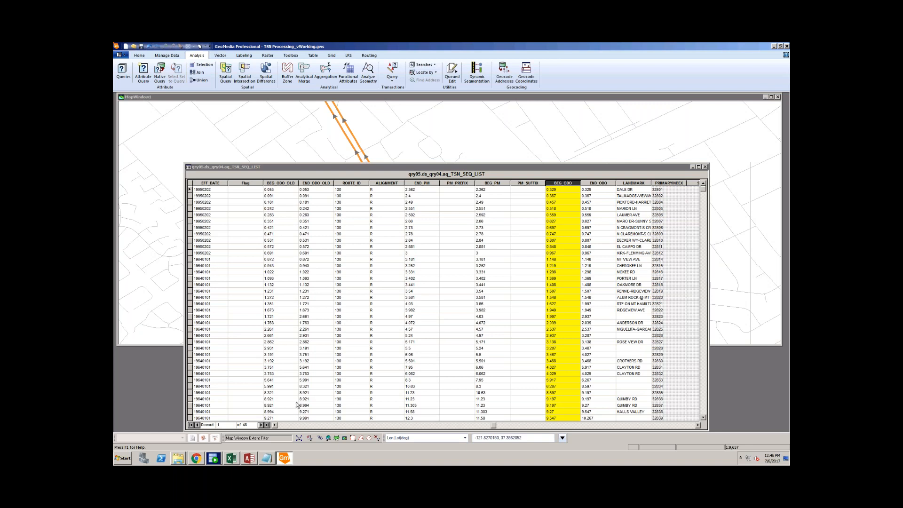
Select the first record's landmark, pan the map to the start of Route 130 and inspect the attributes of a street crossing it
left_click(633, 190)
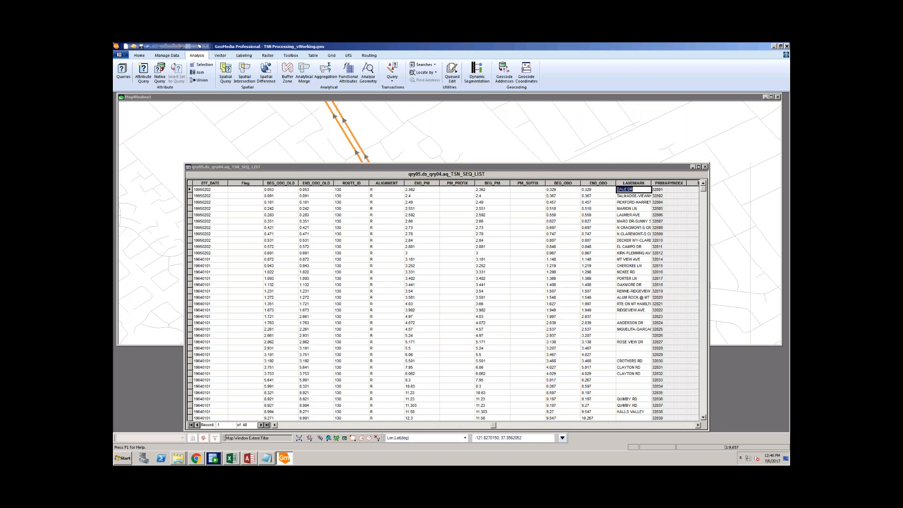
left_click(249, 458)
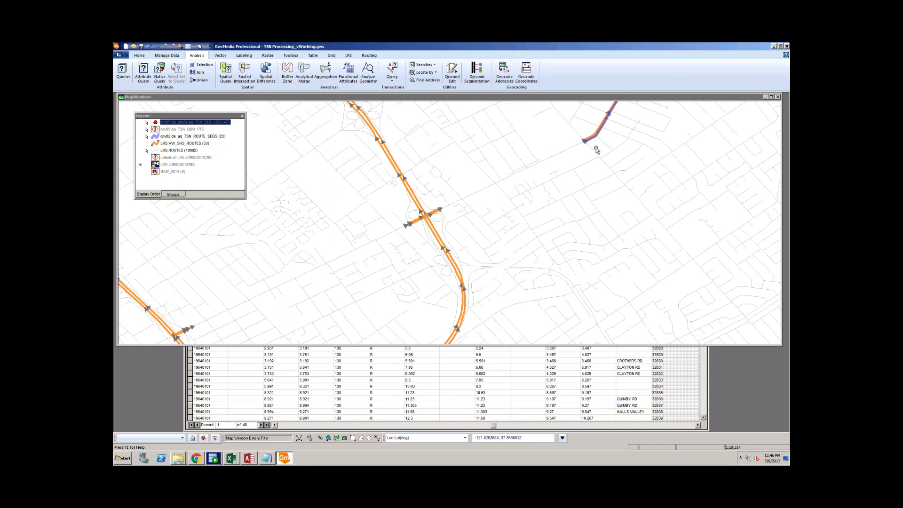
right_click(582, 154)
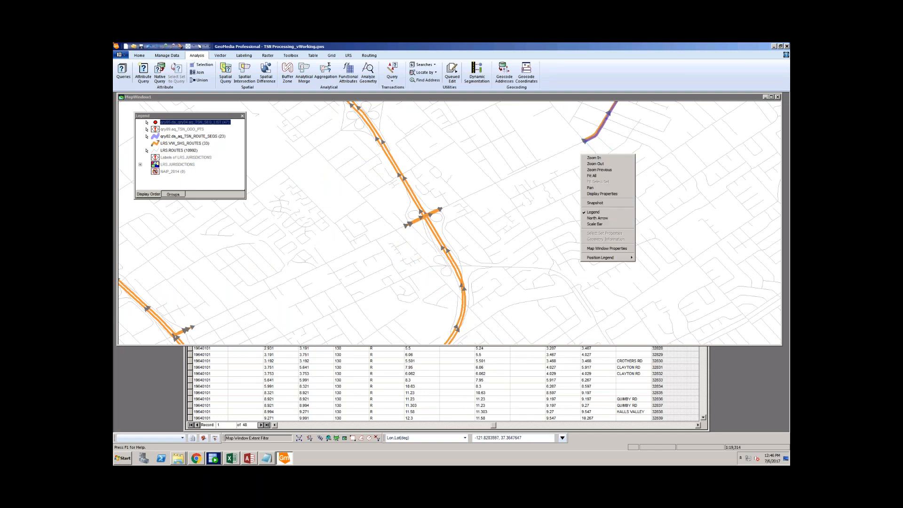
left_click(612, 188)
left_click_drag(627, 172, 524, 282)
key("Escape")
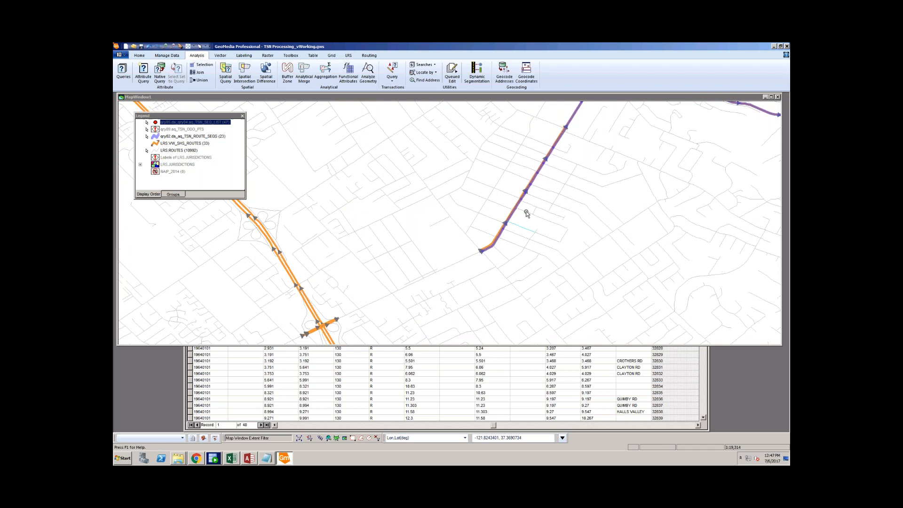
left_click(526, 210)
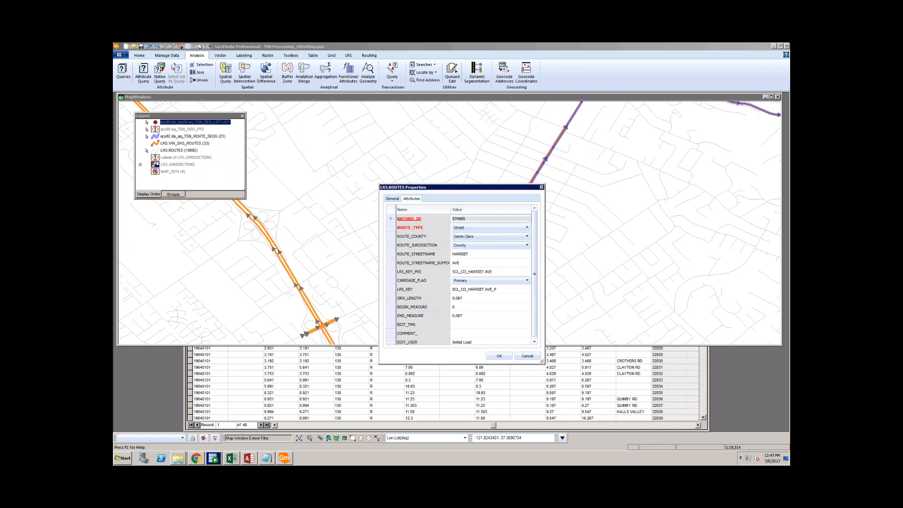
left_click(529, 356)
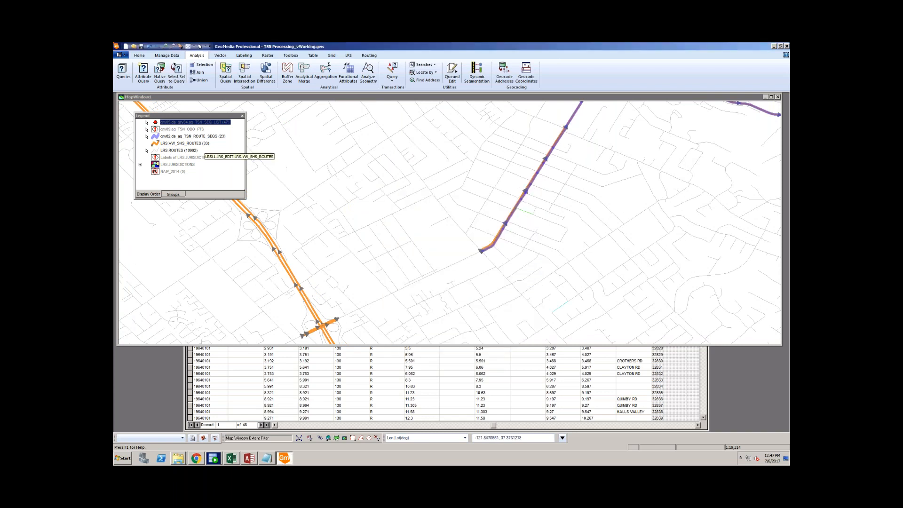
Set the map tooltip of the LRS.ROUTES legend entry to the LRS_KEY_PRI attribute
right_click(179, 150)
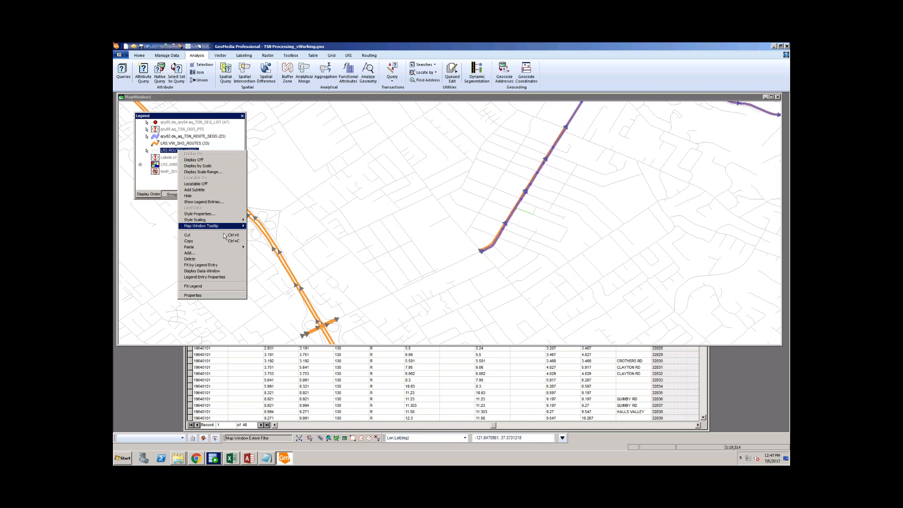
mouse_move(237, 226)
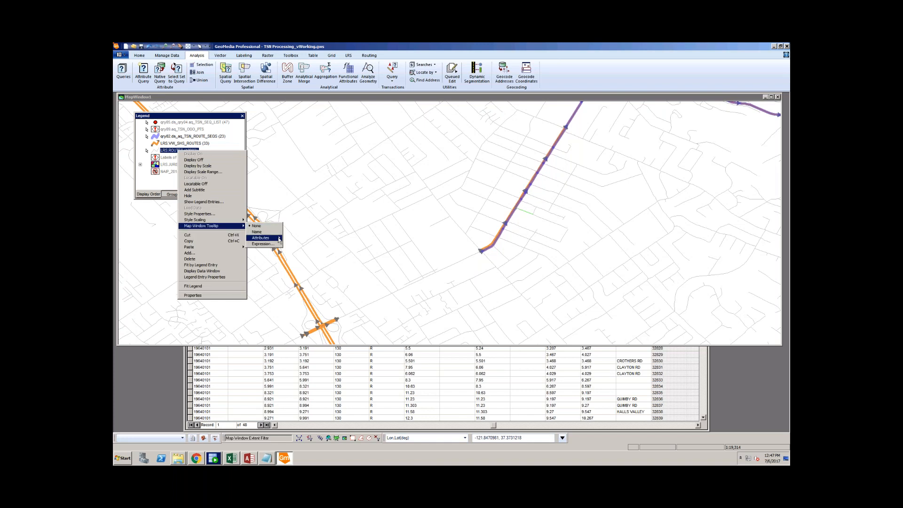
mouse_move(279, 240)
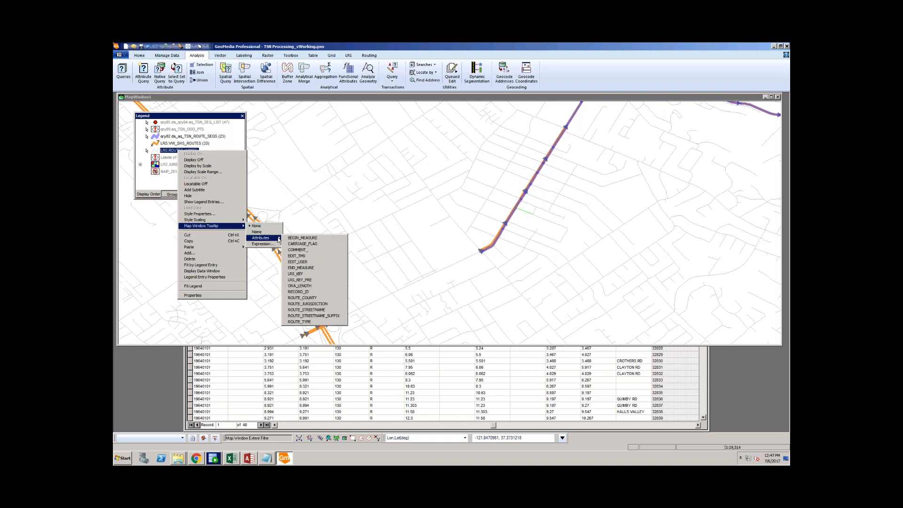
left_click(314, 280)
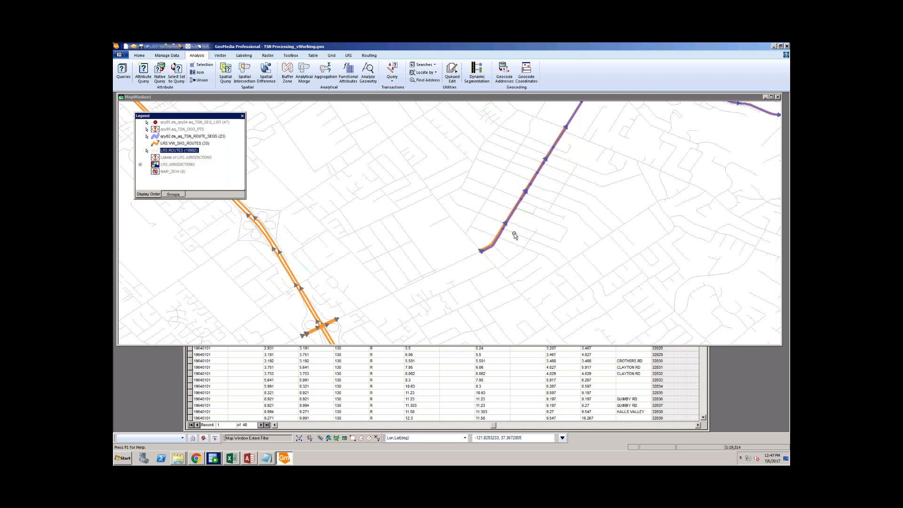
Compare the streets along Route 130 with the listed landmarks and select the N CLAREMONT landmark in the data window
mouse_move(515, 235)
left_click(519, 373)
left_click(620, 235)
Switch to Access and run the append query qry03_append new seq list records, accepting its confirmations
left_click(249, 464)
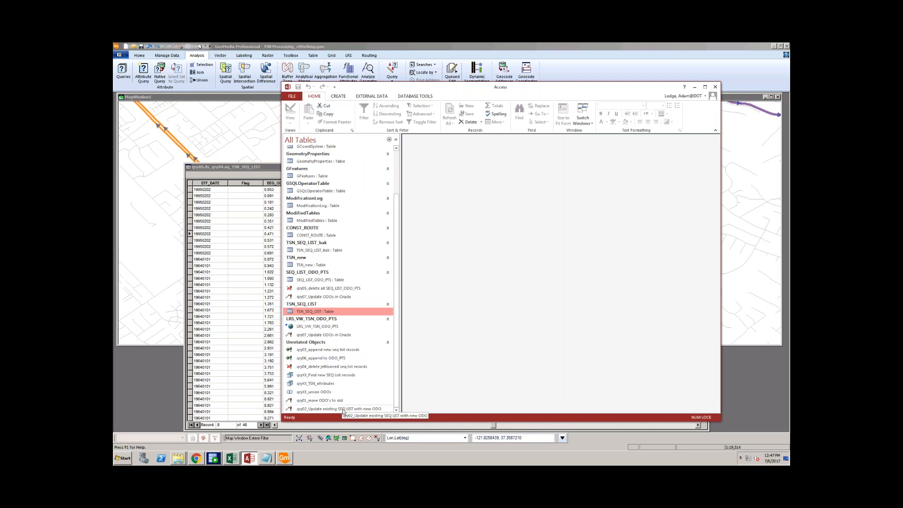
left_click(344, 351)
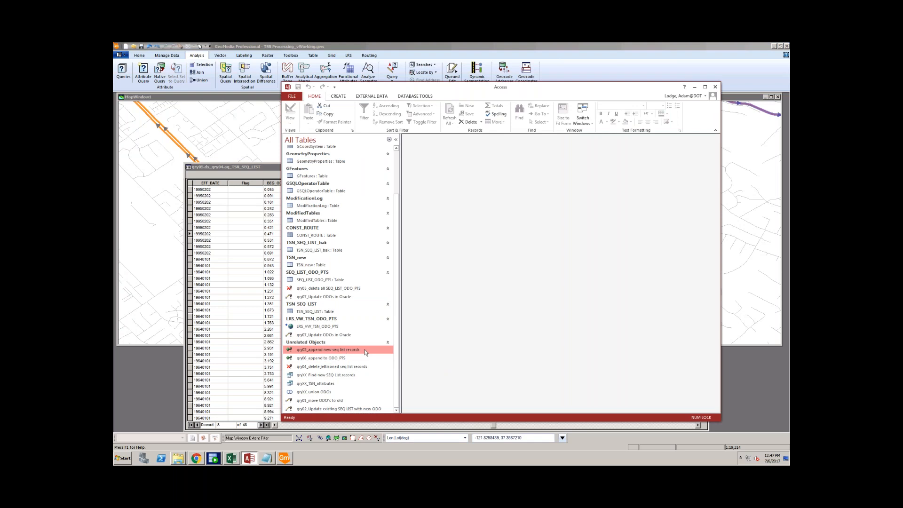
double_click(311, 350)
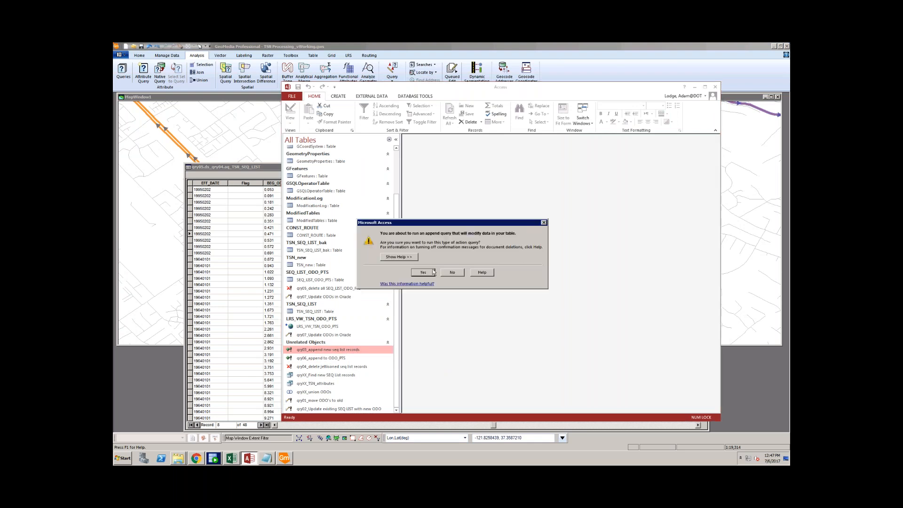
left_click(423, 272)
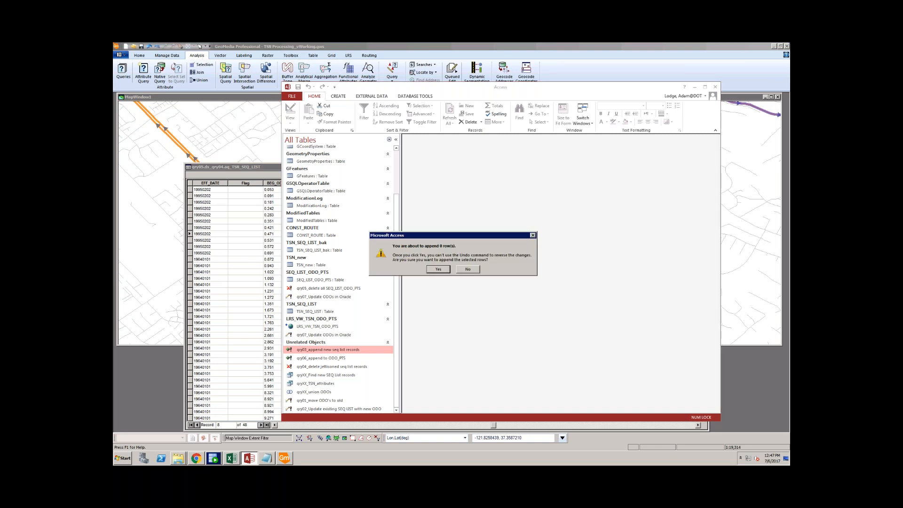
left_click(440, 271)
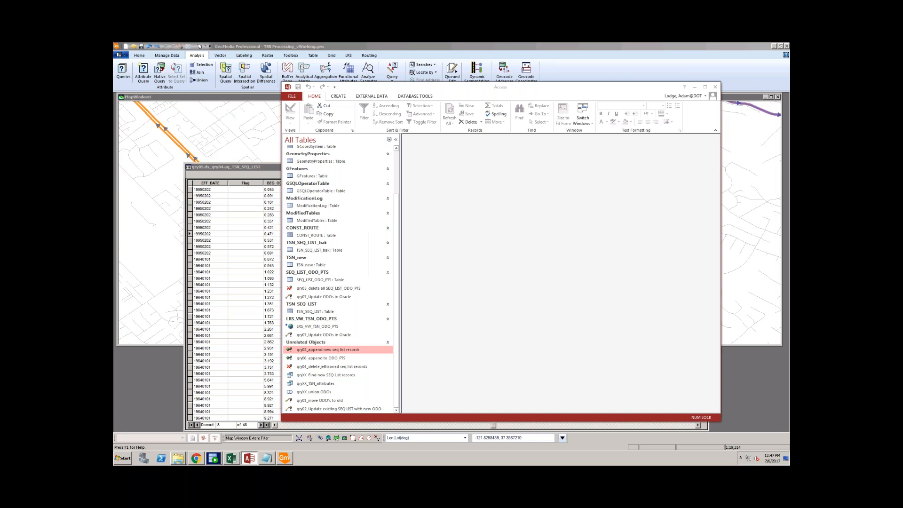
Open the TSN_SEQ_LIST table, examine the date portion of its route geometry values and close the table
double_click(330, 312)
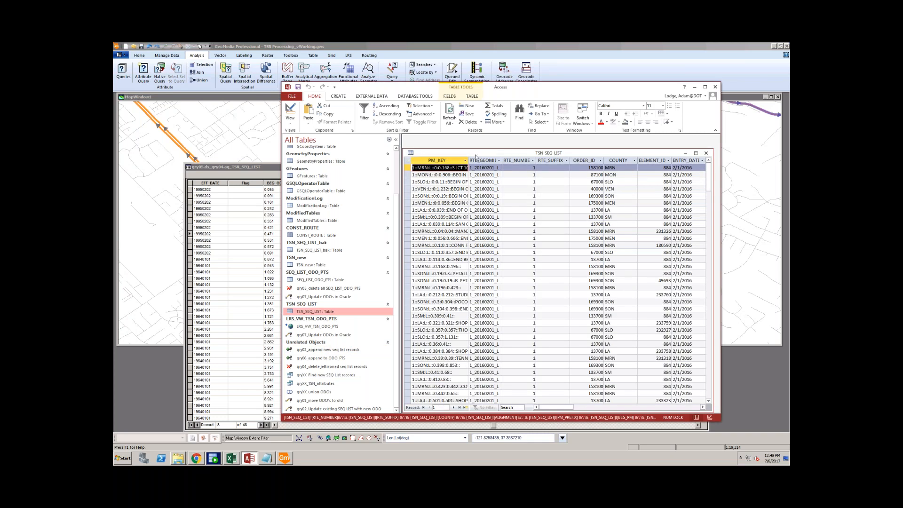
left_click(485, 182)
left_click_drag(485, 182, 497, 182)
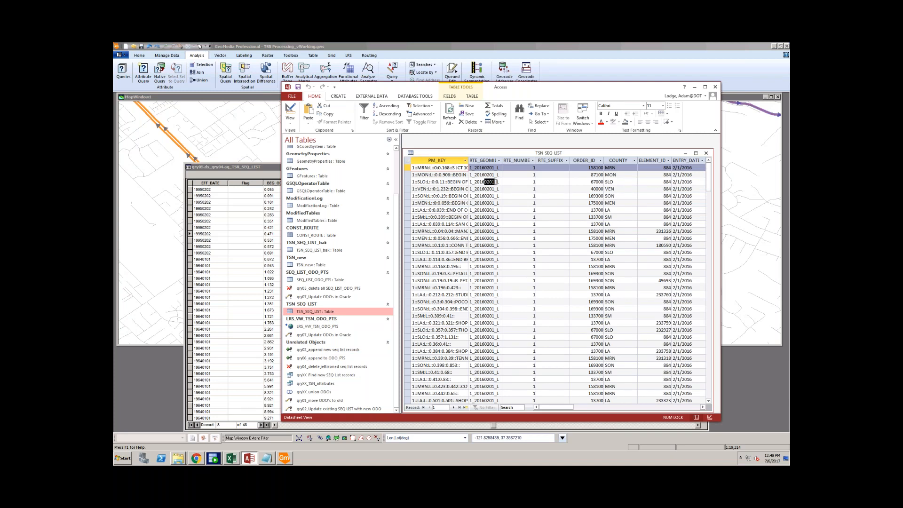
left_click(497, 182)
scroll(498, 181, "down", 1)
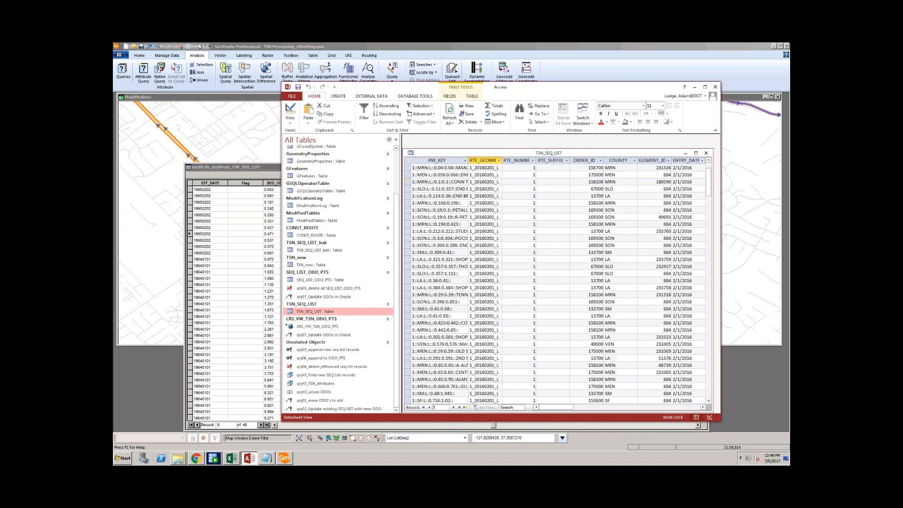
scroll(498, 182, "up", 1)
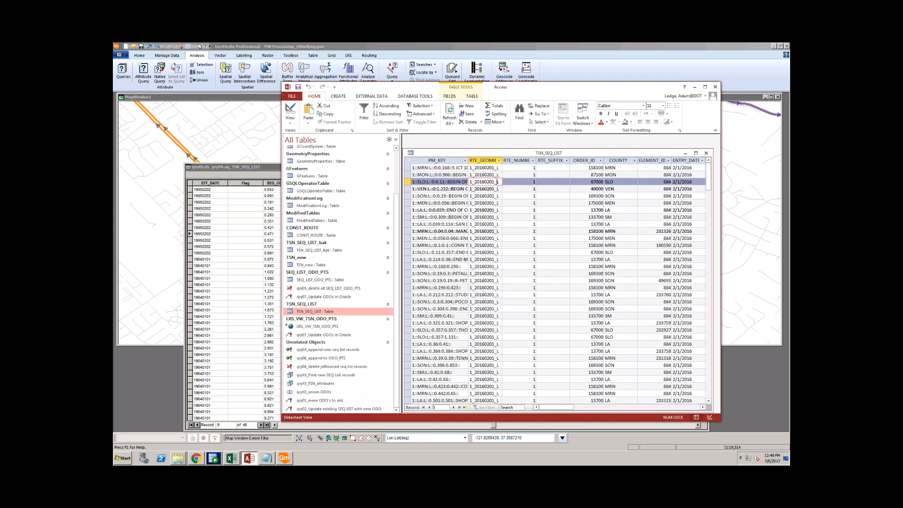
left_click(706, 154)
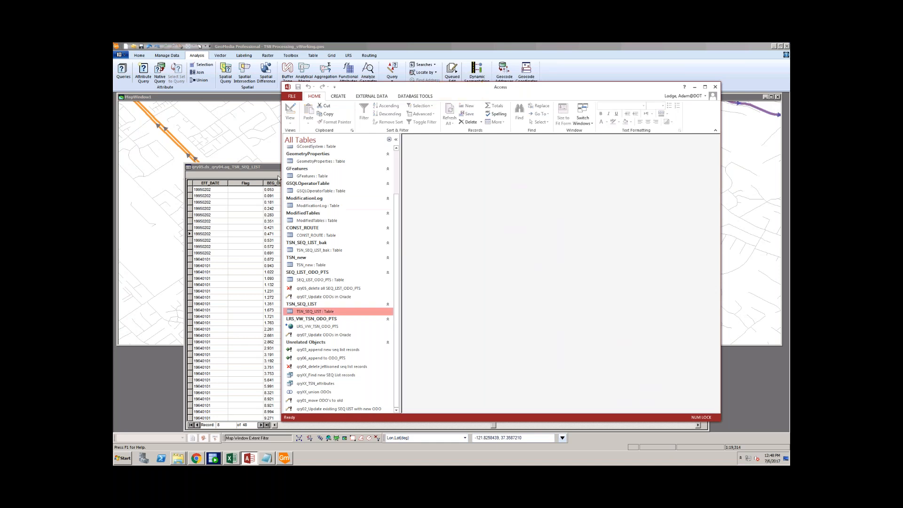
Switch to GeoMedia and sort the TSN_SEQ_LIST data window by BEG_ODO_OLD in ascending order
left_click(262, 170)
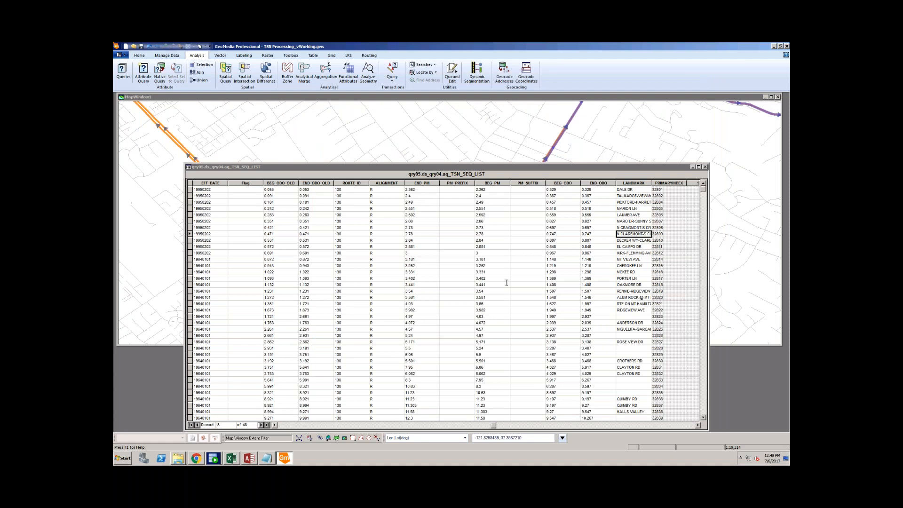
left_click(281, 183)
right_click(277, 183)
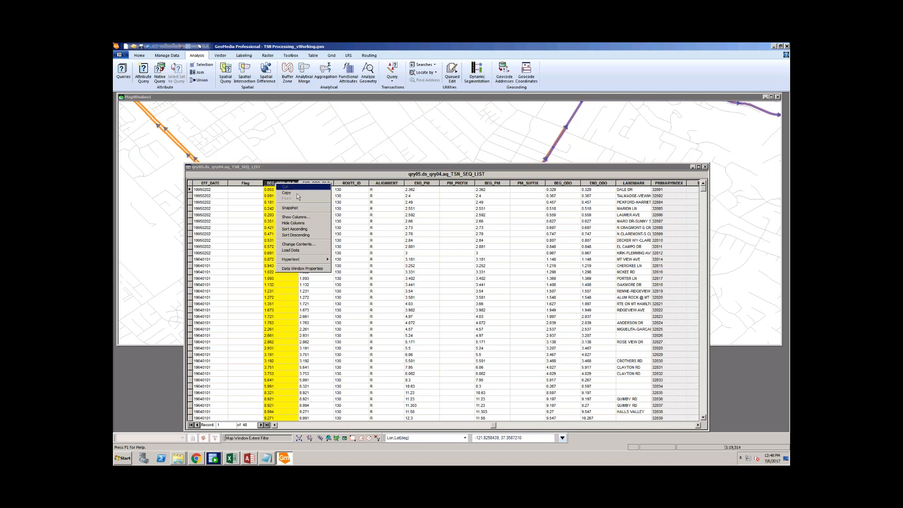
left_click(308, 229)
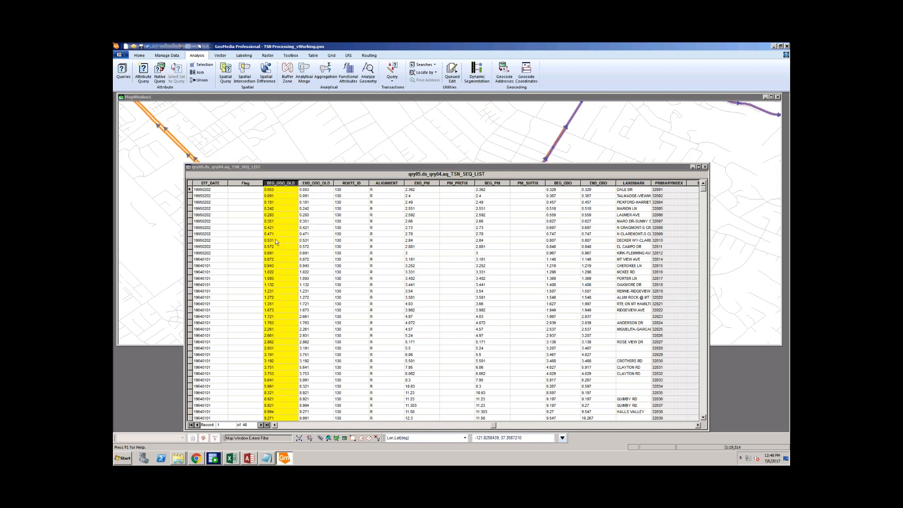
Move the data window higher over the map and look through Route 130's sequence records down to the last one
left_click(705, 188)
left_click_drag(638, 168, 644, 136)
left_click(709, 386)
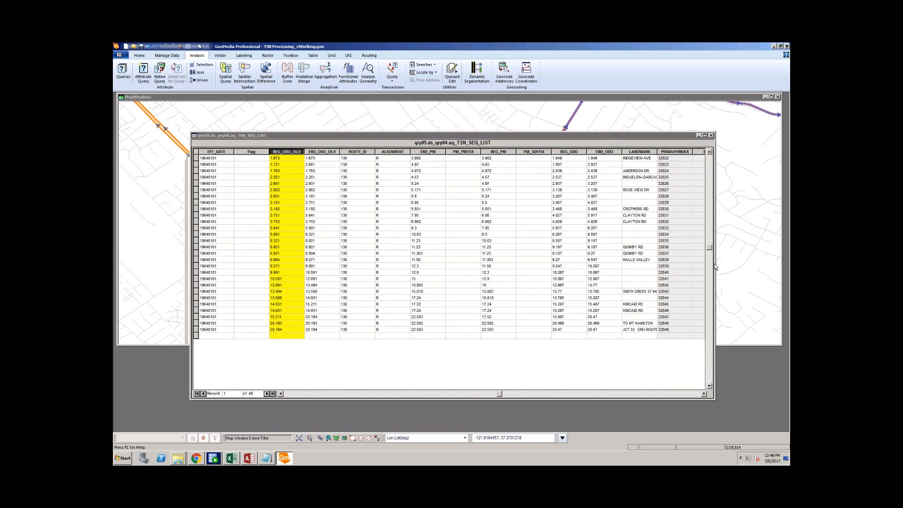
left_click_drag(709, 247, 710, 158)
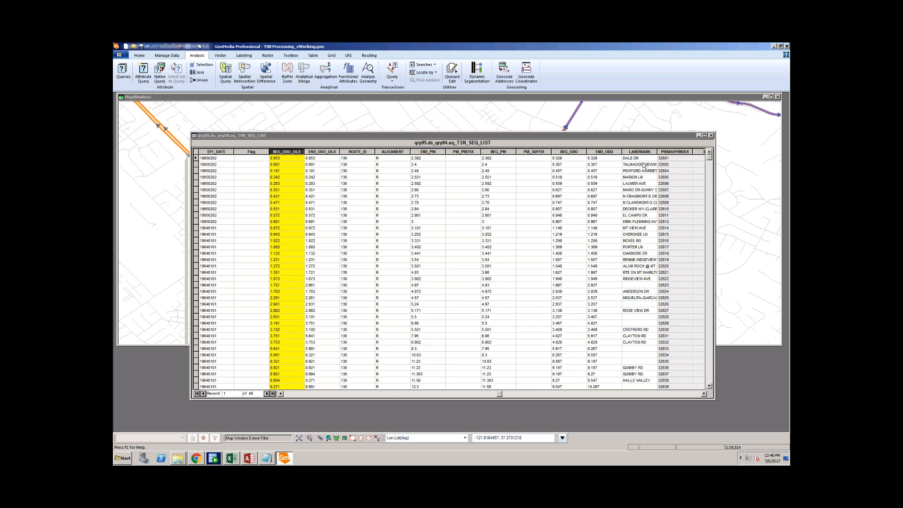
Switch to Access, open the TSN_new table to view its records, and close it
left_click(249, 457)
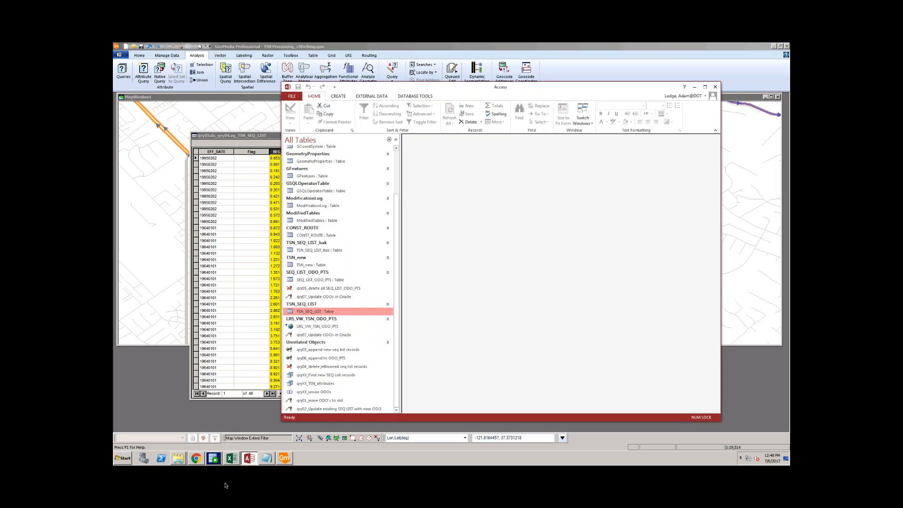
double_click(316, 266)
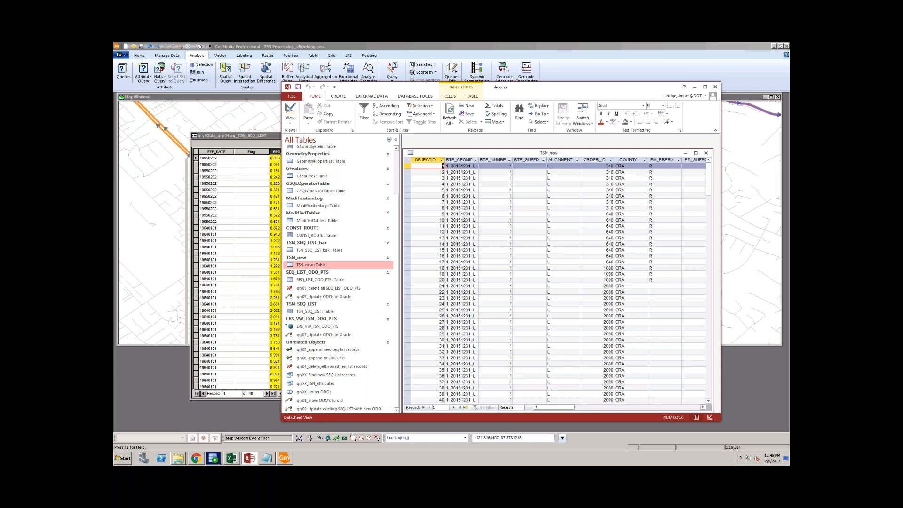
left_click(706, 153)
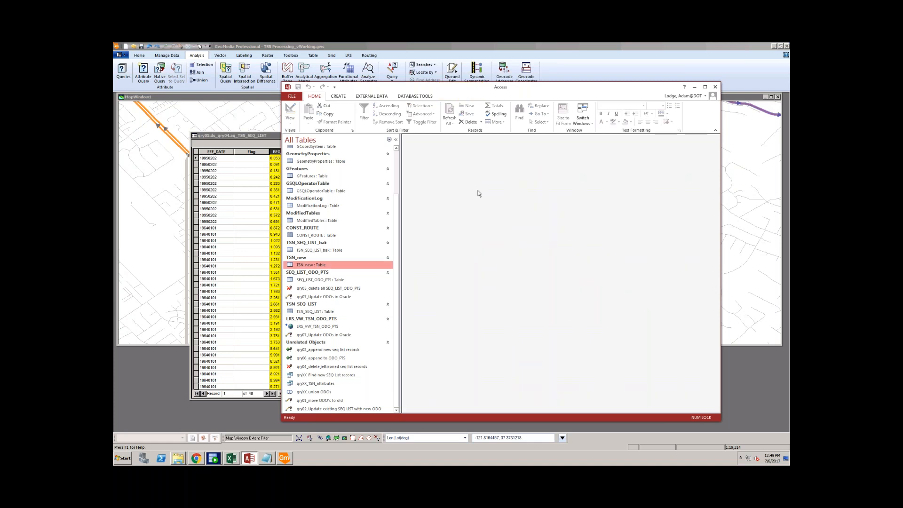
Create a new query design based on the TSN_new table and enlarge its field list
left_click(338, 97)
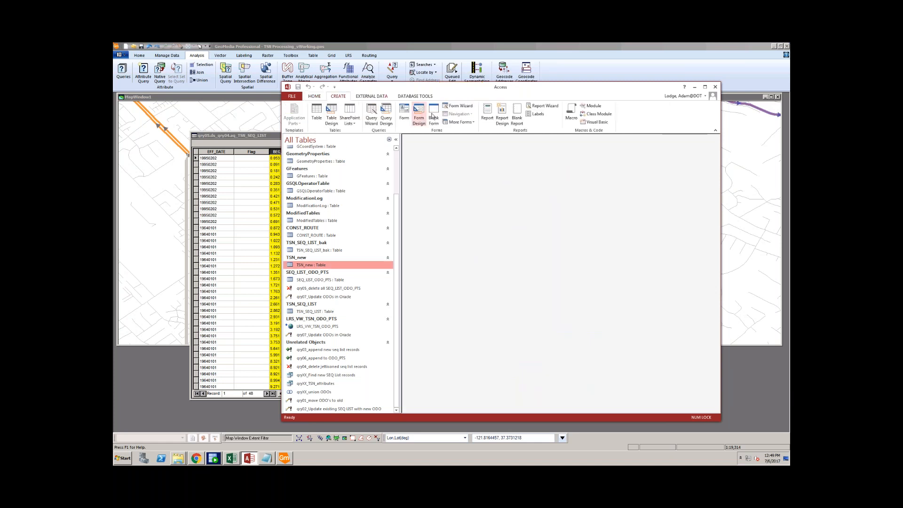
left_click(386, 111)
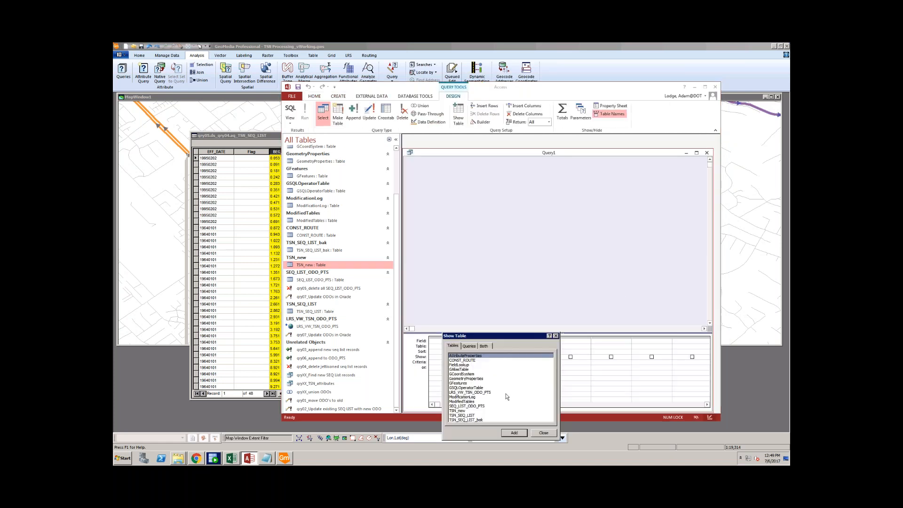
left_click(464, 411)
double_click(463, 411)
left_click(543, 432)
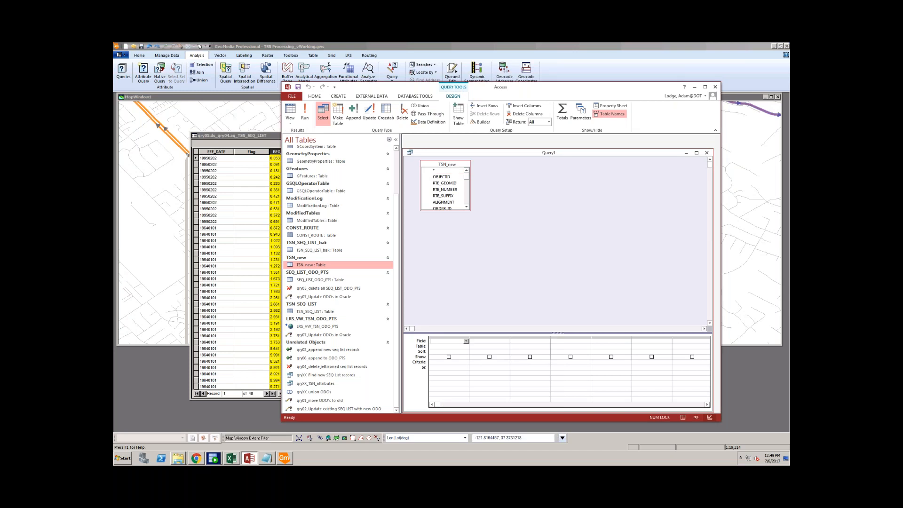
left_click_drag(468, 210, 483, 320)
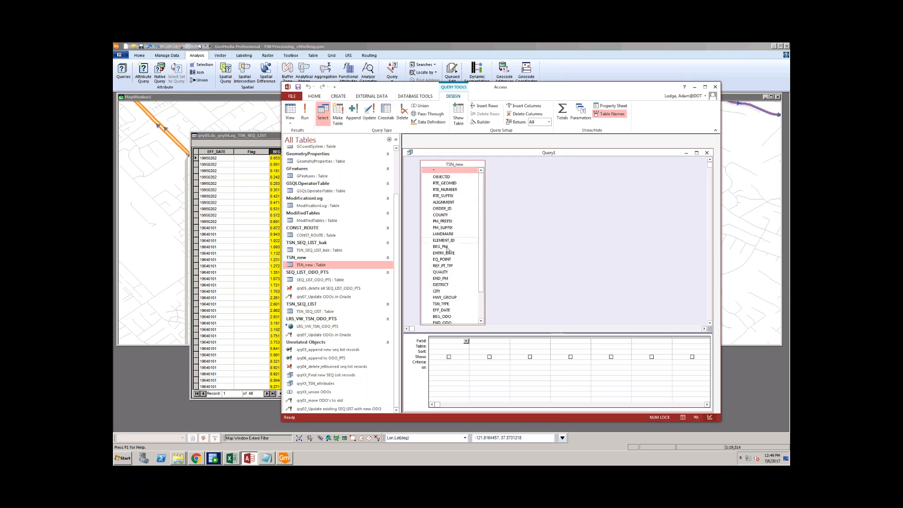
mouse_move(484, 272)
left_mouse_down()
mouse_move(483, 297)
mouse_move(481, 263)
left_mouse_up()
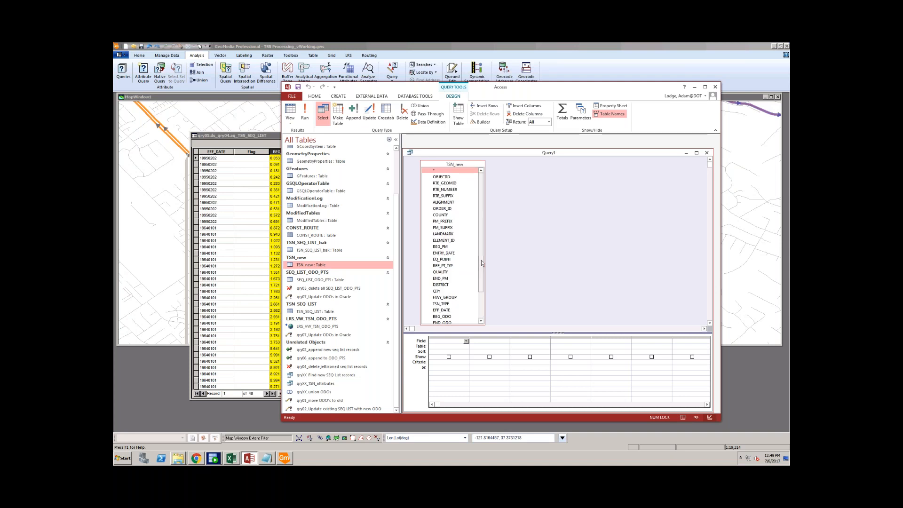
Output all TSN_new fields, filter on hidden ALIGNMENT and RTE_NUMBER columns for R and 130, and run the query
double_click(455, 202)
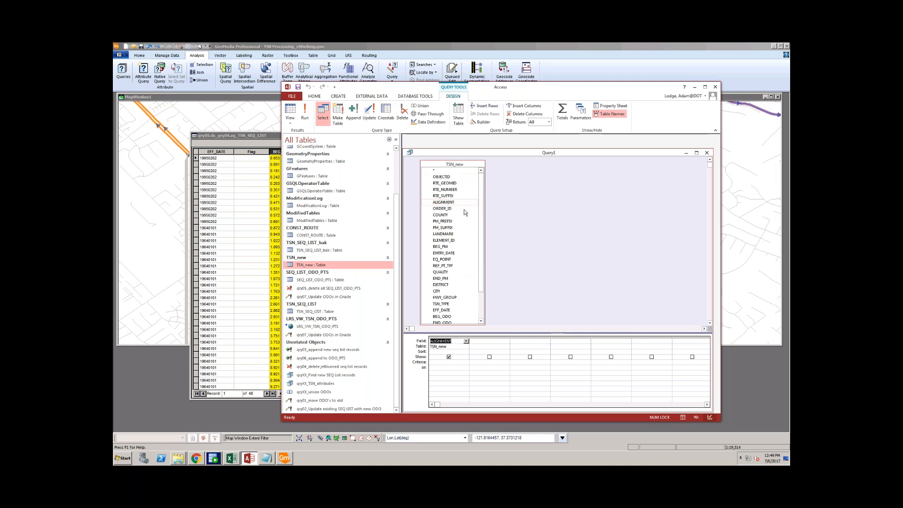
mouse_move(481, 233)
left_mouse_down()
mouse_move(482, 244)
mouse_move(482, 228)
left_mouse_up()
double_click(461, 189)
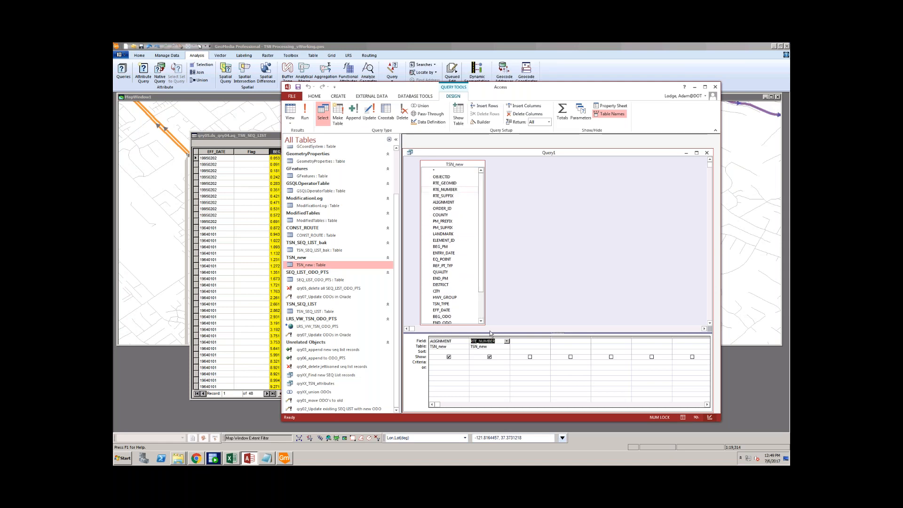
double_click(433, 171)
left_click(490, 357)
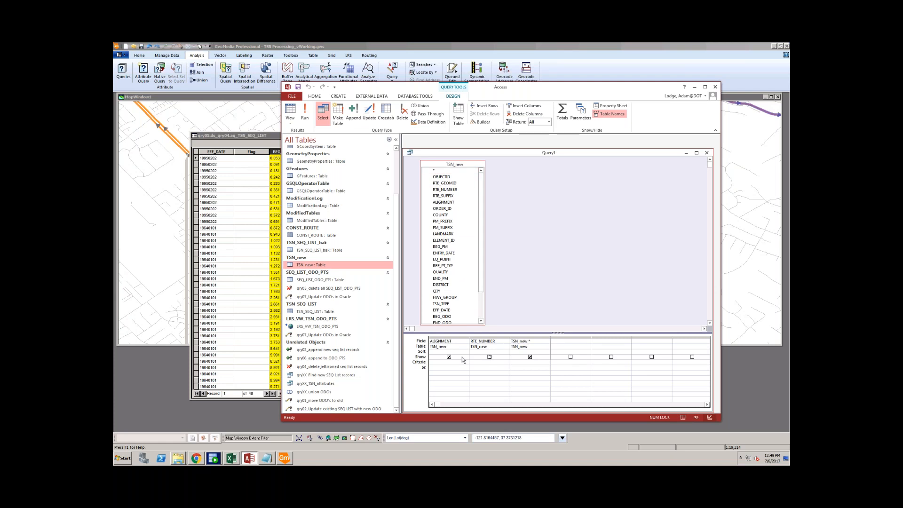
left_click(448, 357)
left_click(445, 363)
left_click(480, 363)
left_click(304, 116)
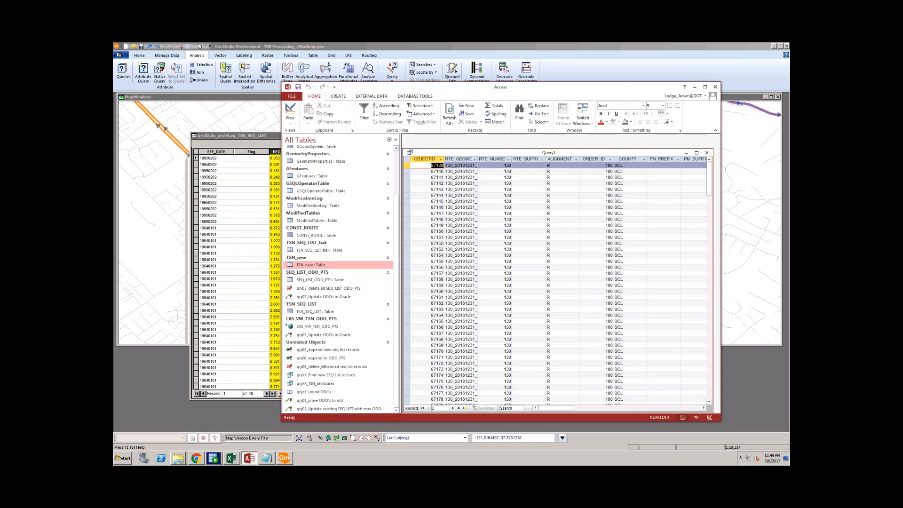
Examine the landmark, postmile, effective date, ODO and Flag columns of the Route 130 query results
left_click_drag(568, 408, 582, 410)
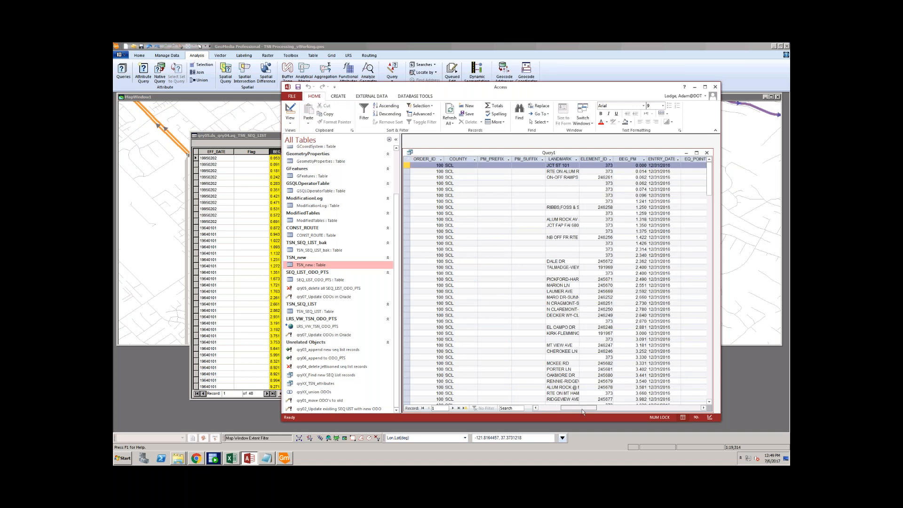
left_click_drag(582, 412, 600, 412)
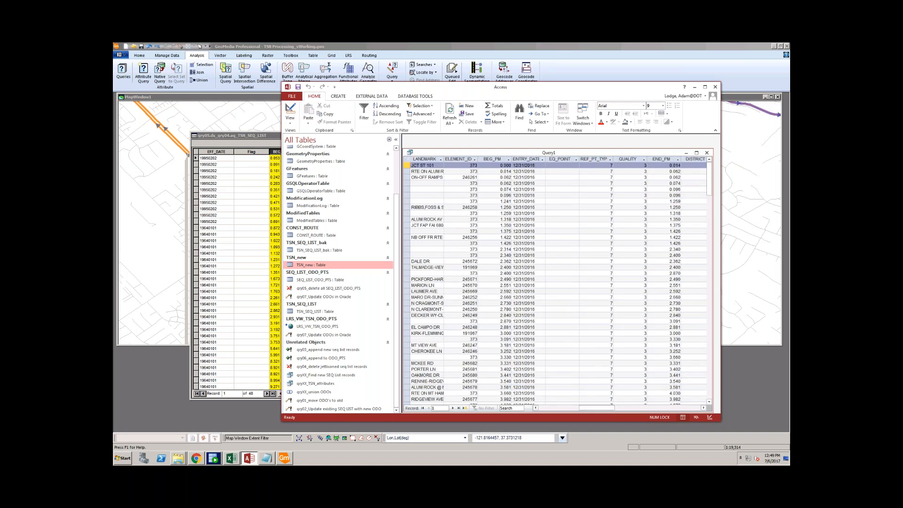
left_click_drag(600, 411, 638, 412)
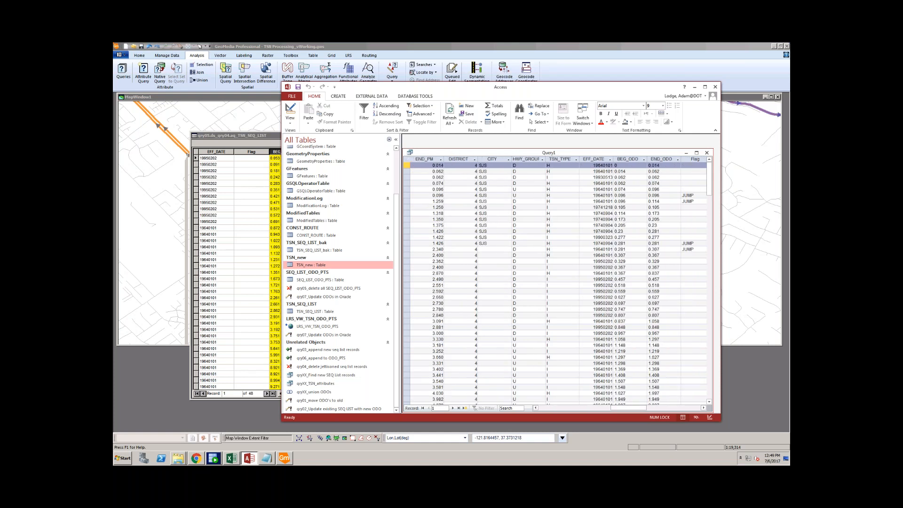
left_click(407, 165)
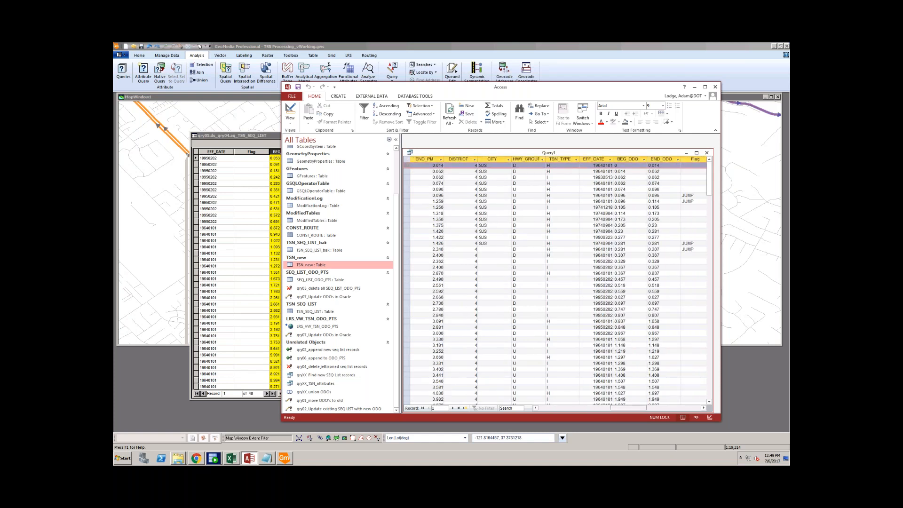
left_click_drag(631, 408, 652, 411)
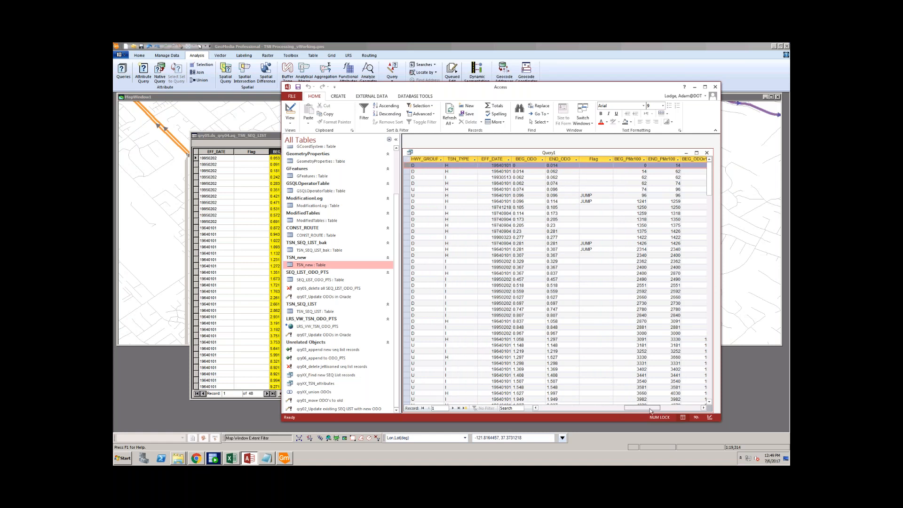
Maximize Access and the query results, and compare the landmarks and postmiles with the ODO and Flag values
left_click(705, 87)
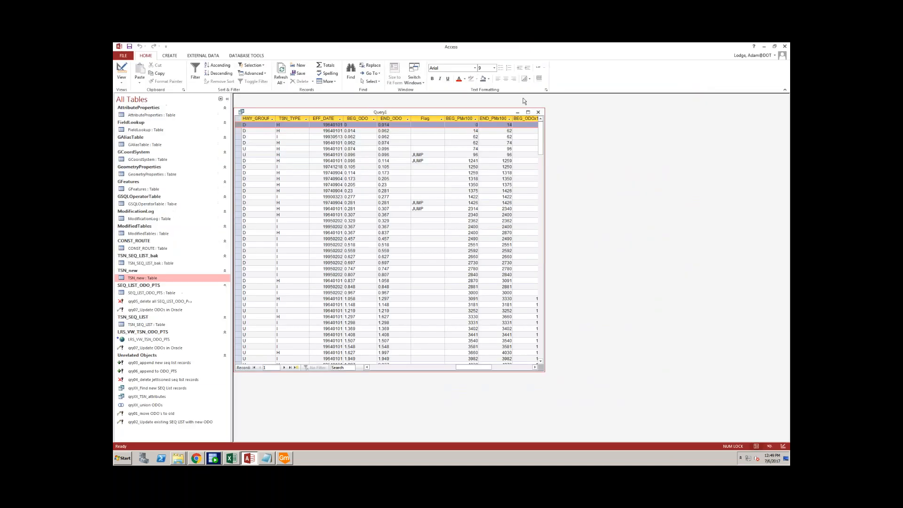
left_click(528, 112)
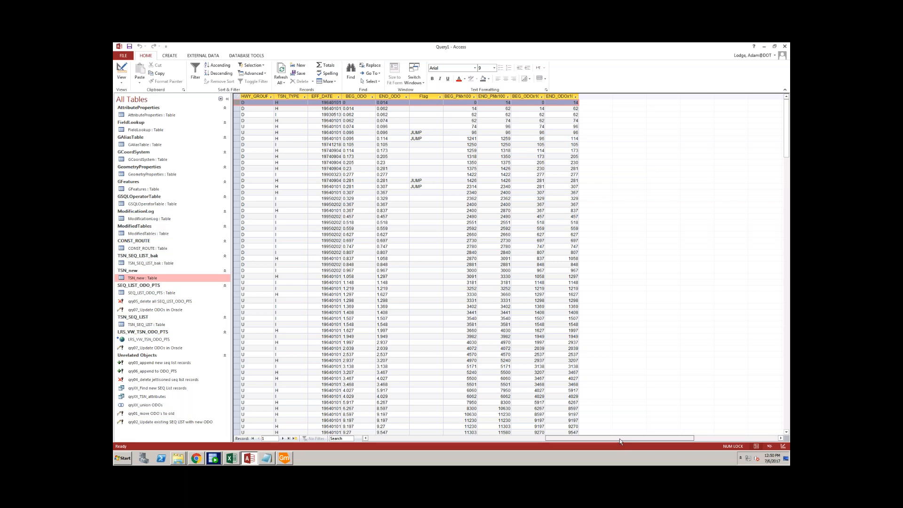
left_click_drag(620, 441, 608, 442)
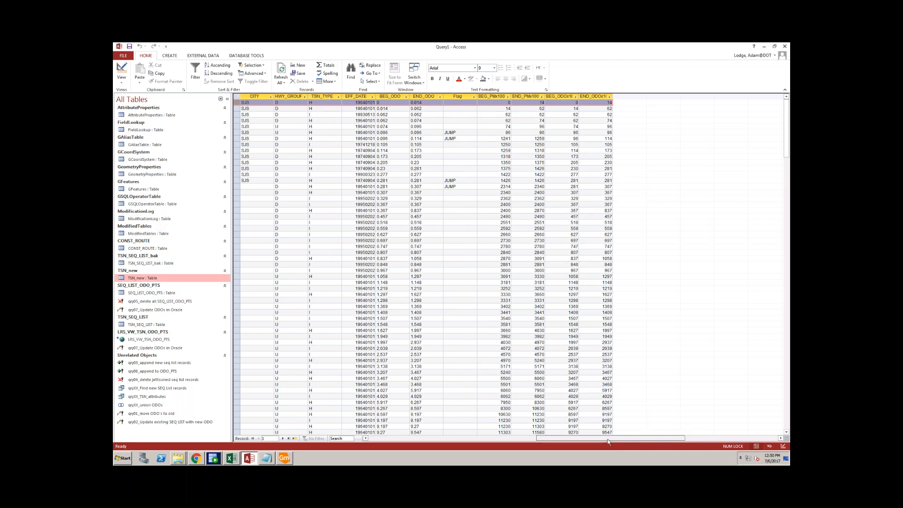
left_click_drag(608, 440, 468, 445)
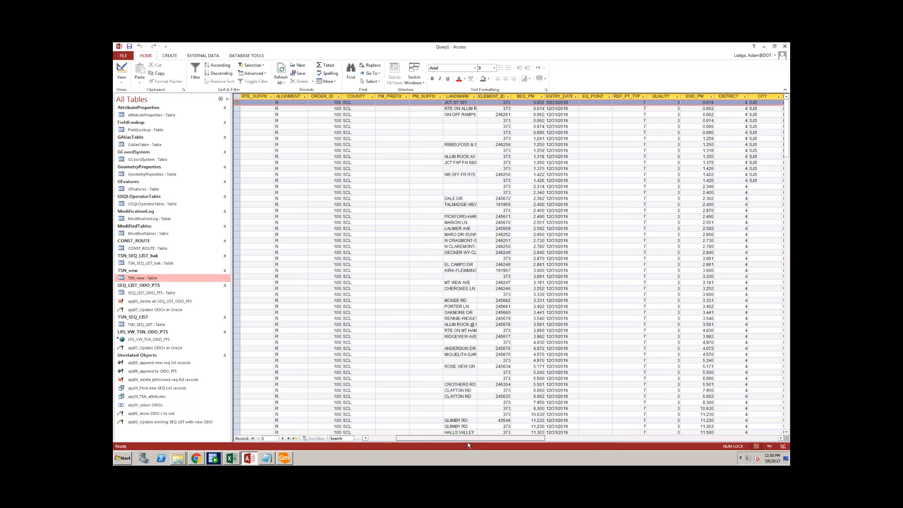
left_click_drag(468, 445, 526, 444)
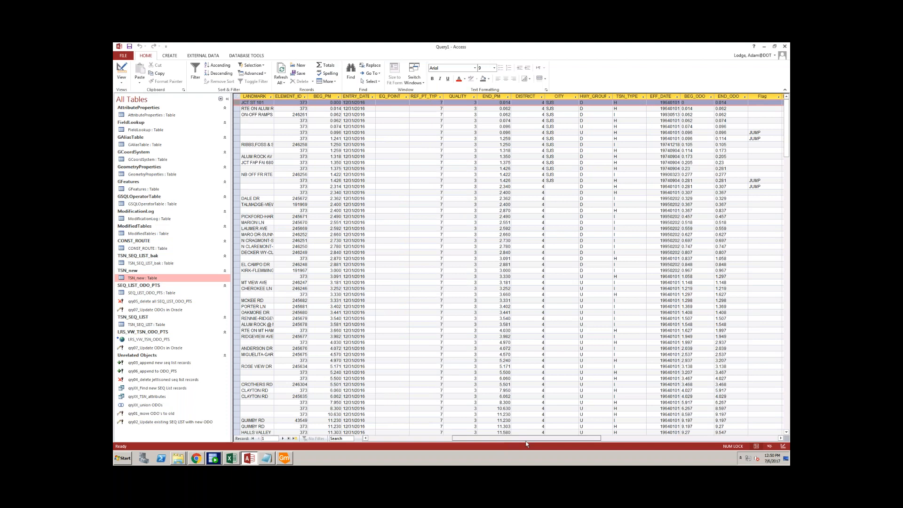
left_click_drag(527, 444, 544, 445)
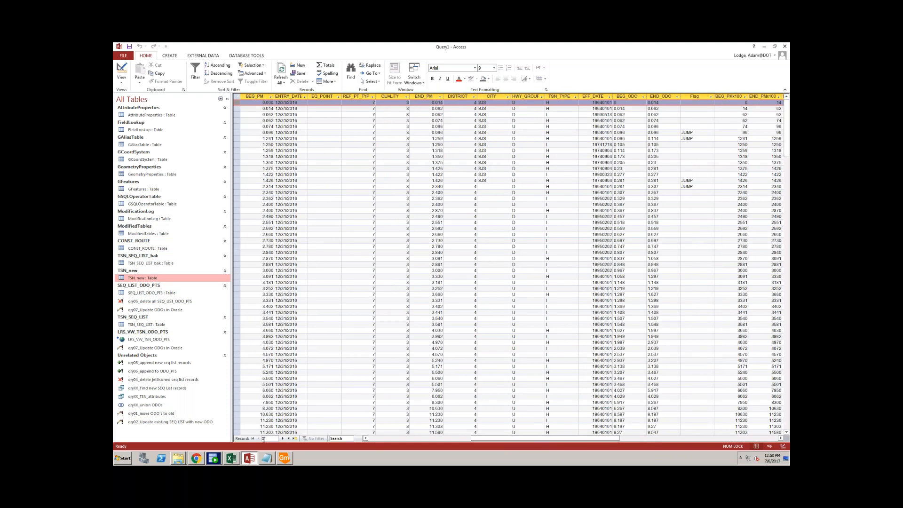
Widen the LANDMARK column to fit the full names and select the opening records from JCT ST 101 through NB OFF FR RTE 680
left_click(366, 438)
left_click(366, 439)
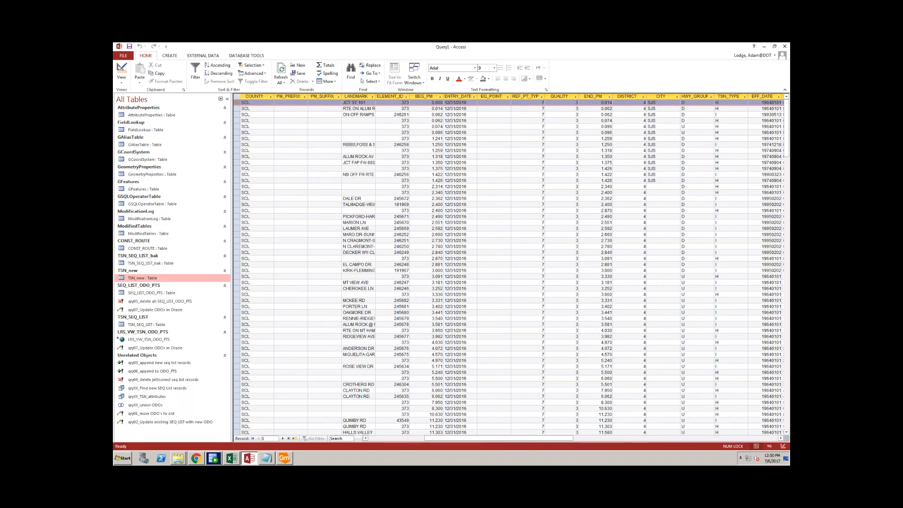
left_click_drag(375, 96, 419, 96)
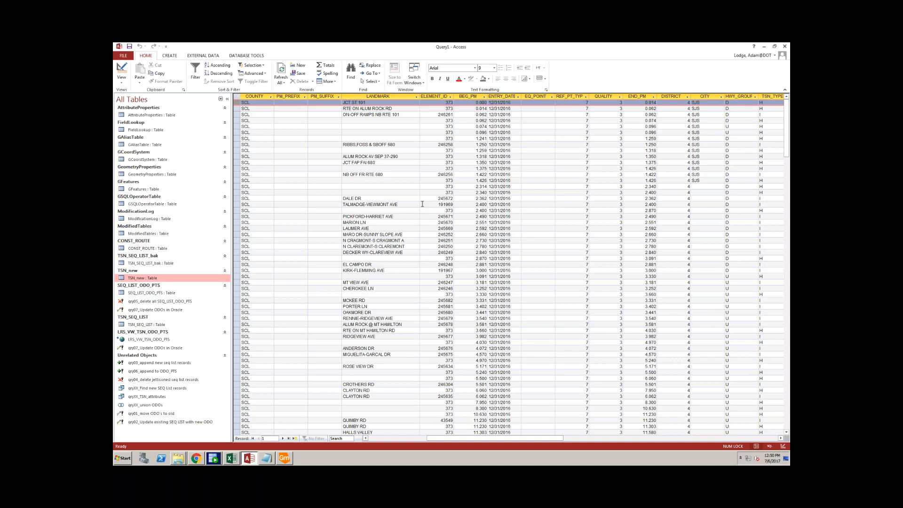
left_click_drag(236, 193, 240, 87)
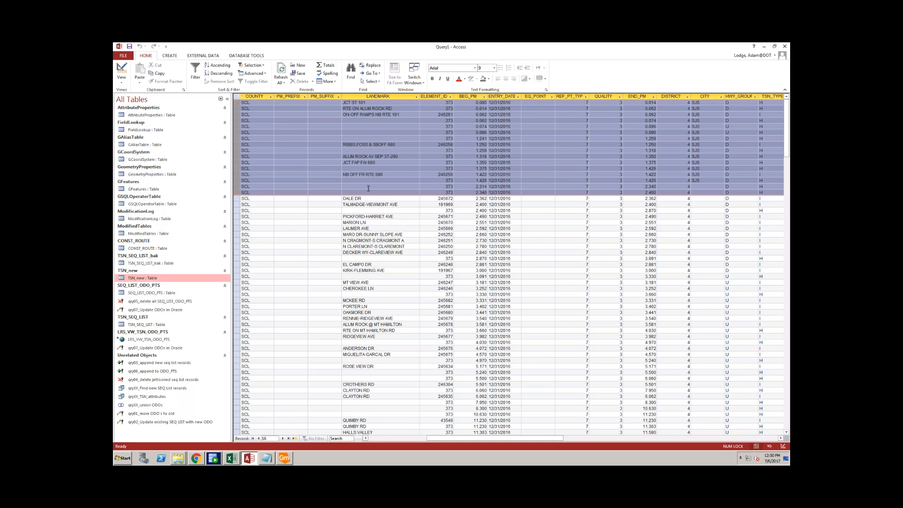
left_click_drag(236, 174, 274, 77)
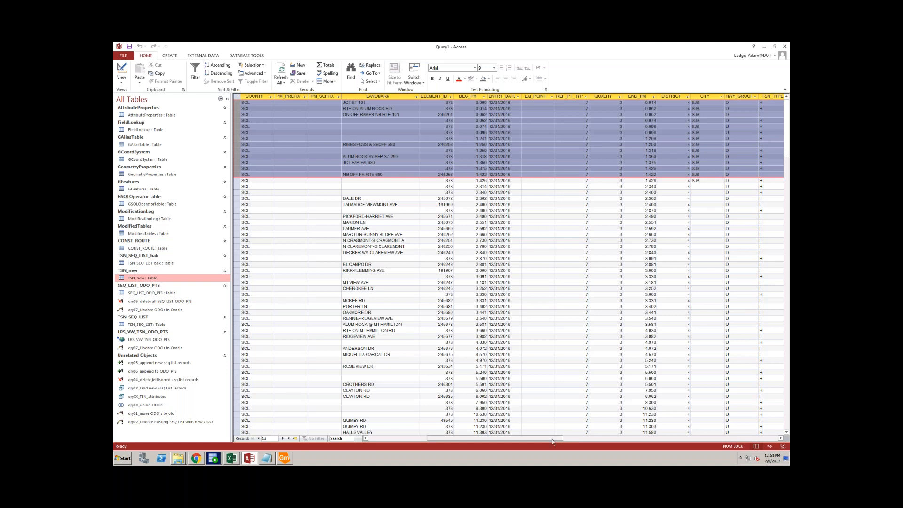
Examine the location and landmark columns of the selected SCL records in the TSN_new table
left_click_drag(552, 438, 552, 439)
key("shift+Down")
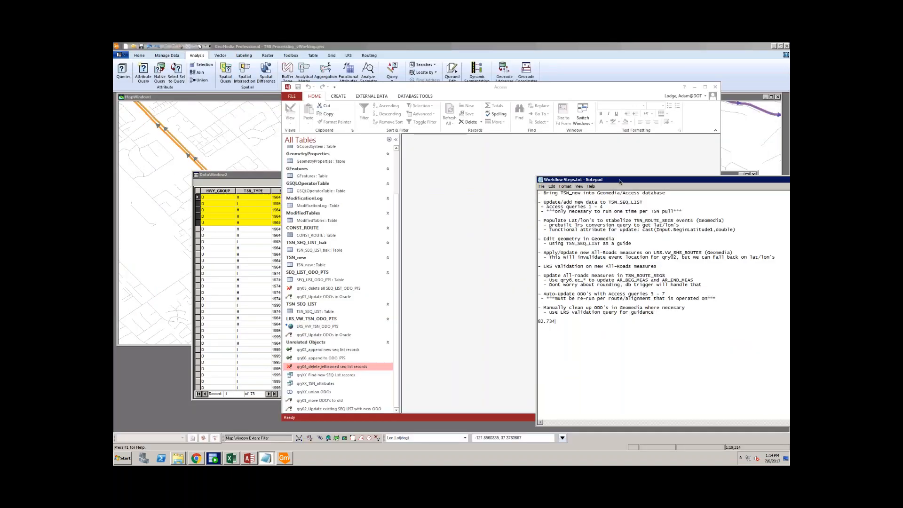
Review the "Access queries 1 - 4" entry in the workflow notes and switch to the matching queries in Access
left_click_drag(621, 181, 601, 173)
double_click(586, 199)
left_click(591, 199)
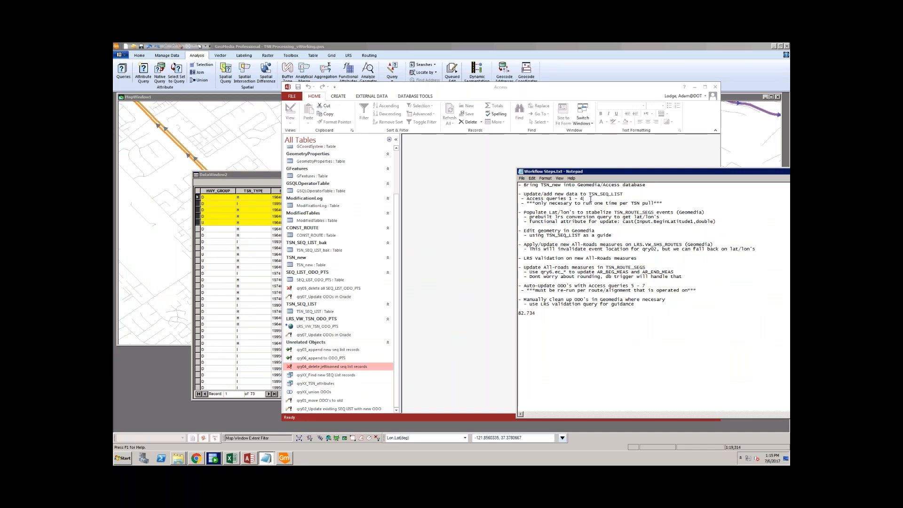
left_click(332, 367)
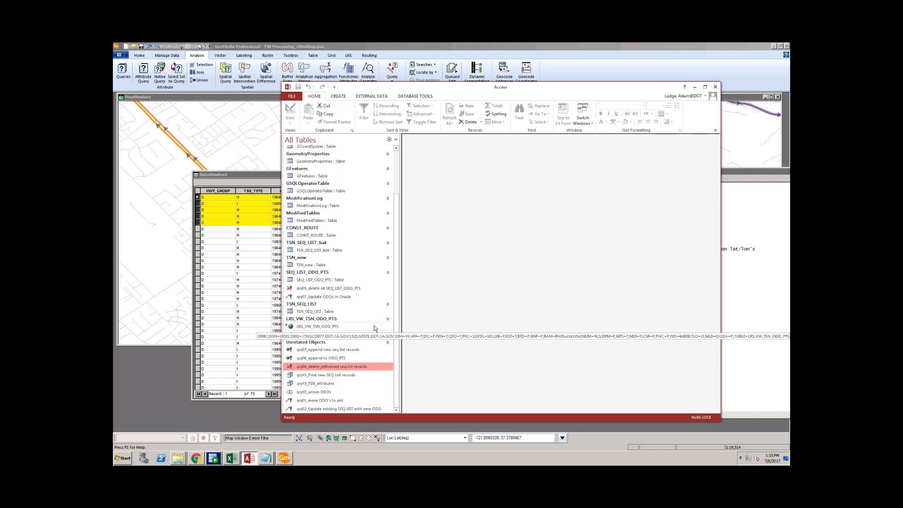
Switch to GeoMedia and place the qry04.aq_TSN_SEQ_LIST data window below the map, with the map window active
left_click(252, 285)
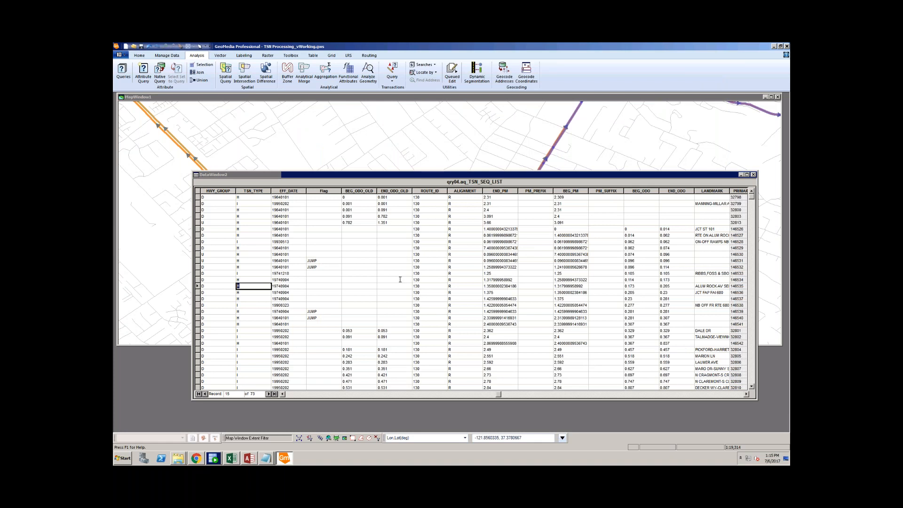
left_click_drag(643, 179, 598, 274)
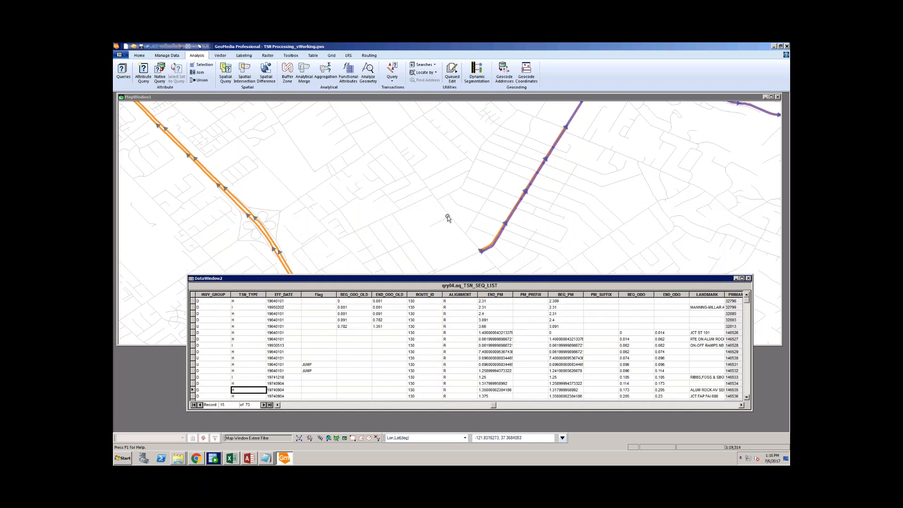
left_click(447, 216)
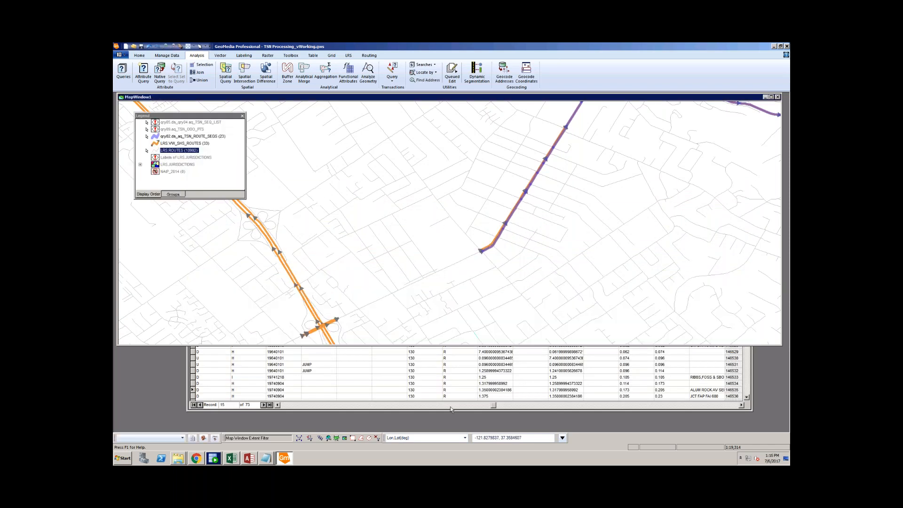
left_click(507, 365)
left_click_drag(507, 279, 476, 353)
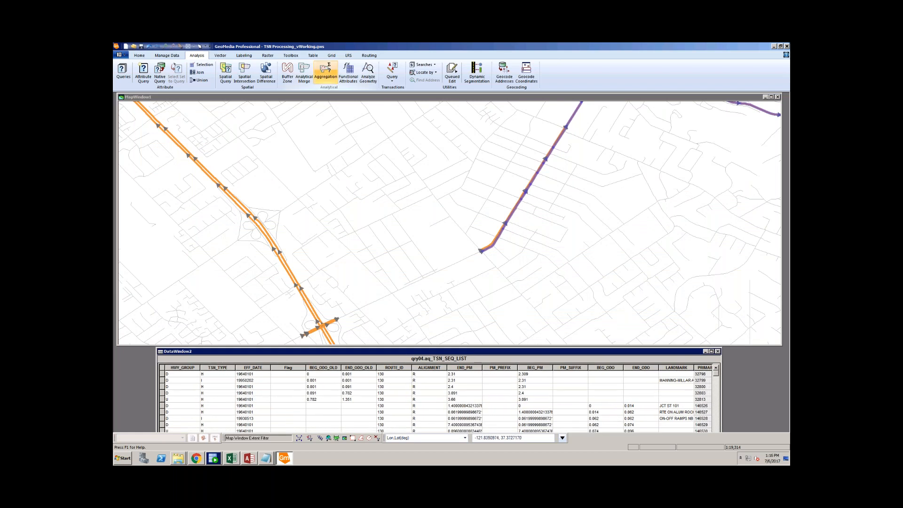
left_click(331, 97)
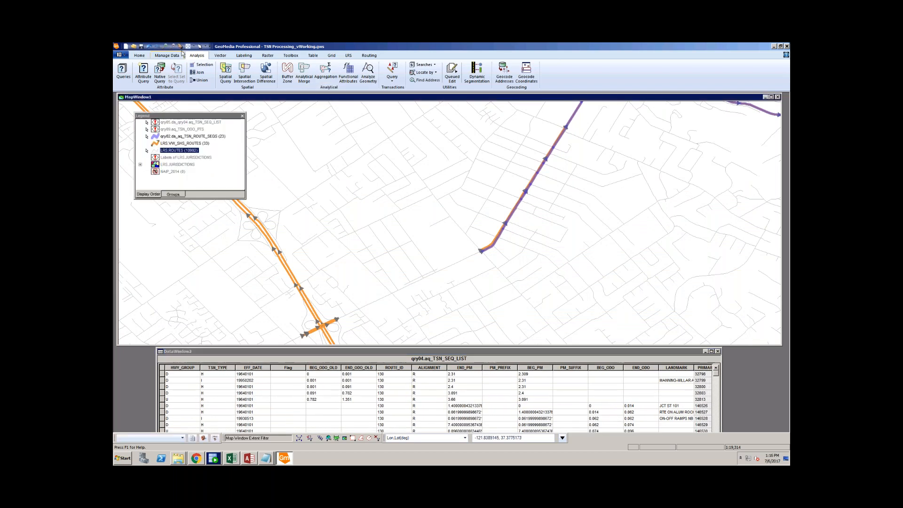
Start LRS Precision Location on the LRS.VW_SHS_ROUTES features, accepting the LRS Measure model and its default properties
left_click_drag(351, 254, 399, 192)
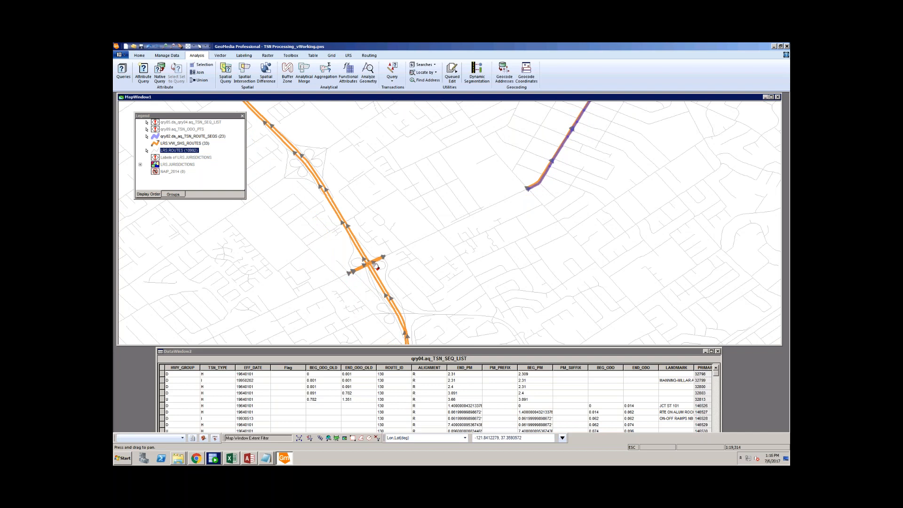
left_click_drag(332, 280, 497, 205)
left_click_drag(294, 300, 296, 298)
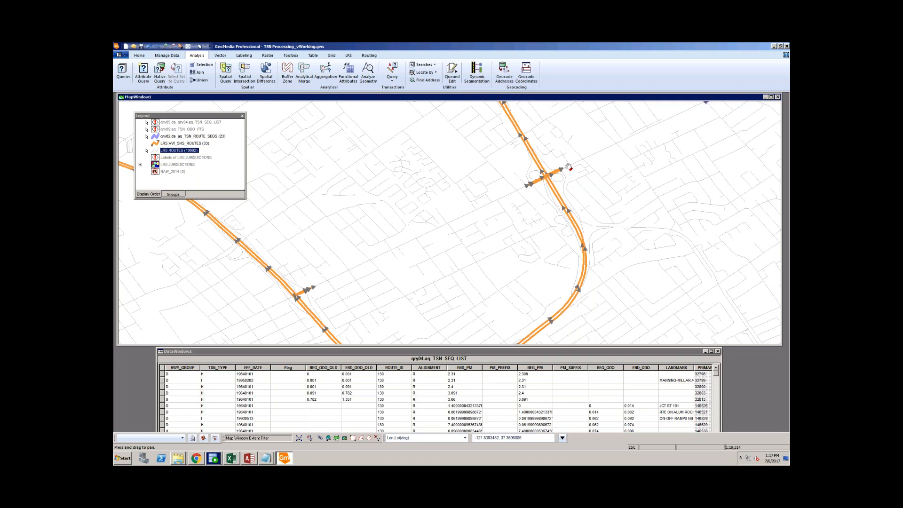
left_click(350, 56)
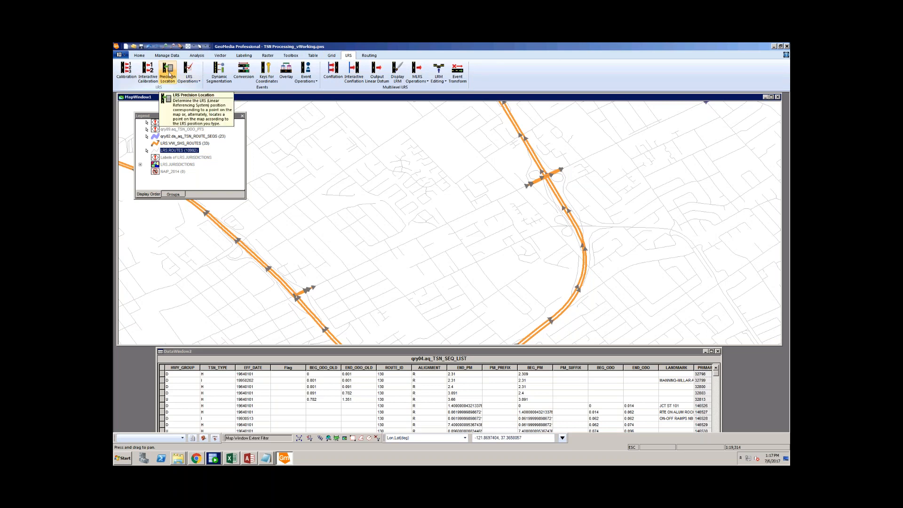
left_click(169, 74)
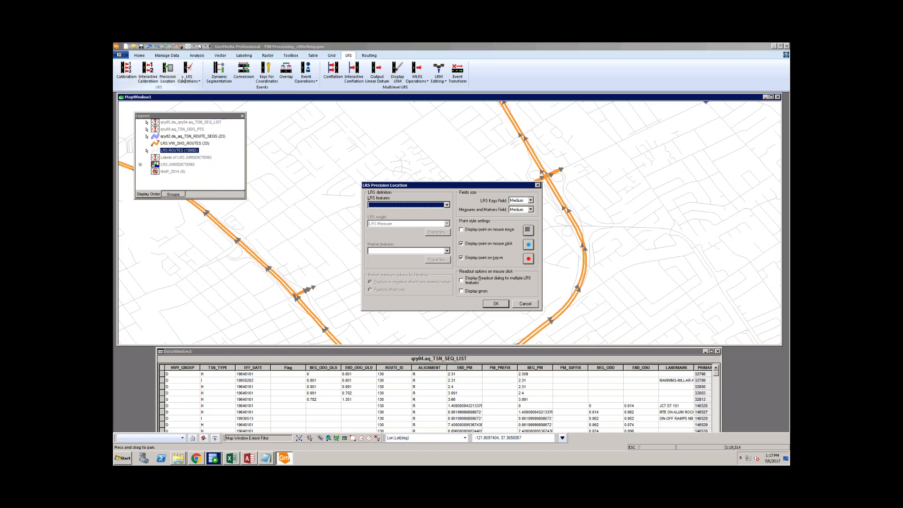
left_click(447, 205)
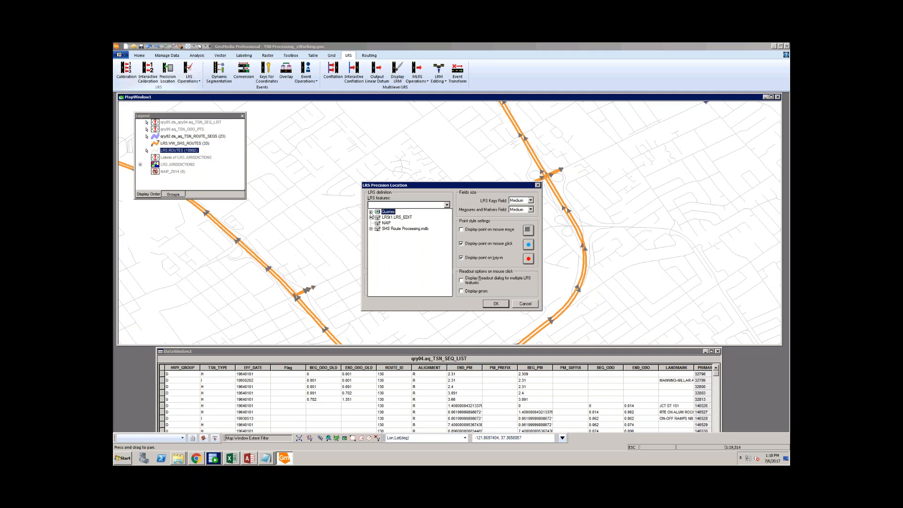
left_click(371, 217)
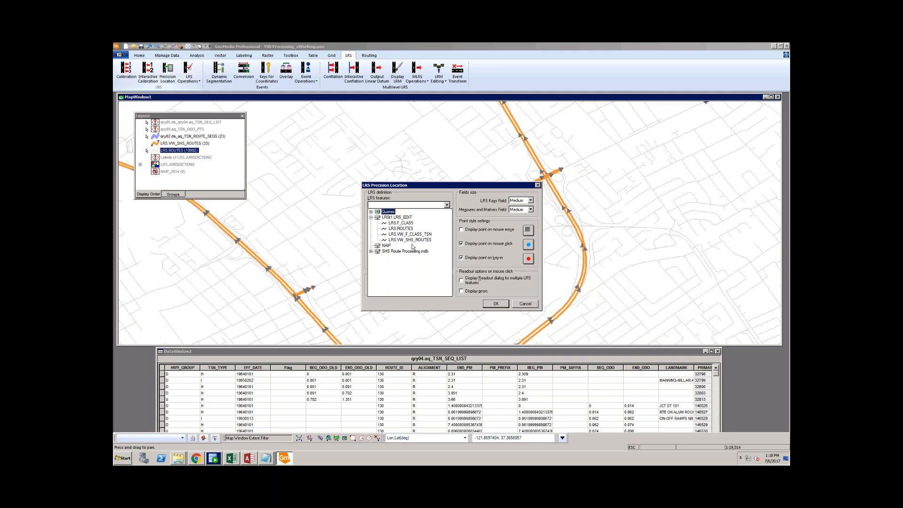
left_click(406, 240)
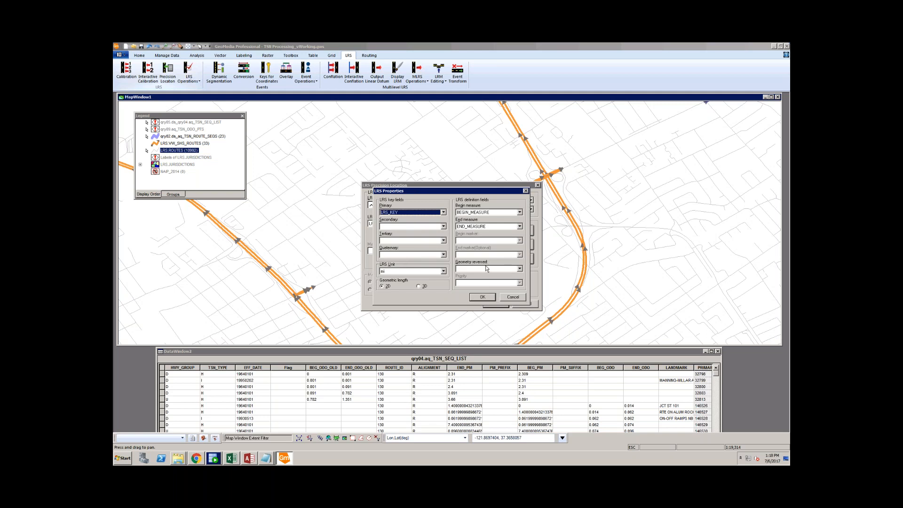
left_click(482, 297)
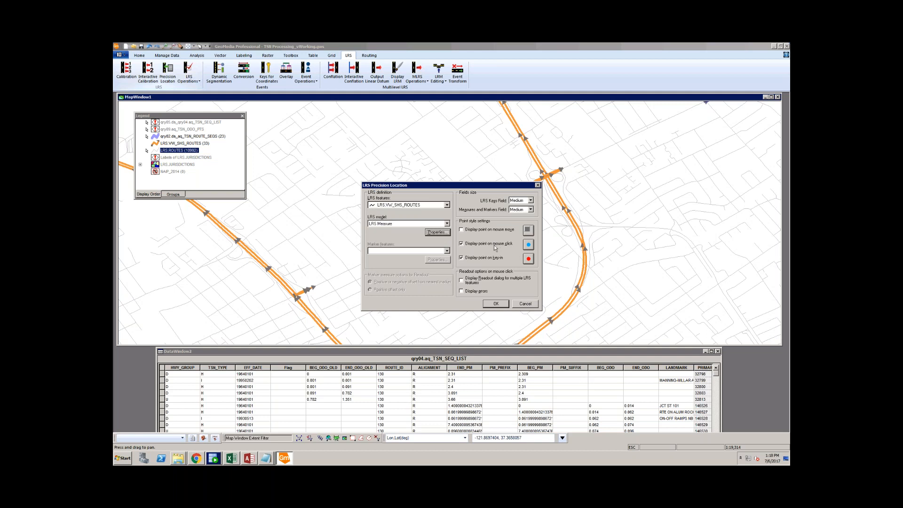
left_click(496, 306)
left_click(495, 305)
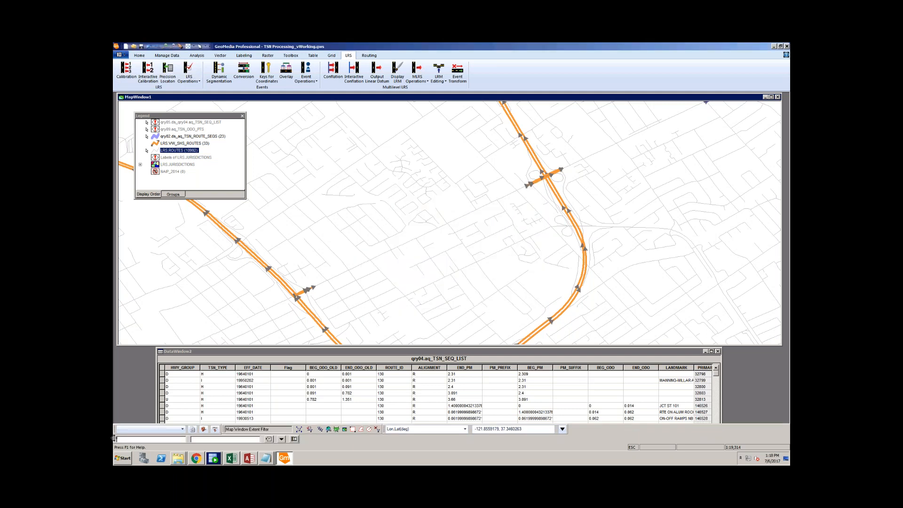
Undock the LRS Precision Location toolbar and float it over the map beside the legend
left_click_drag(115, 439, 659, 182)
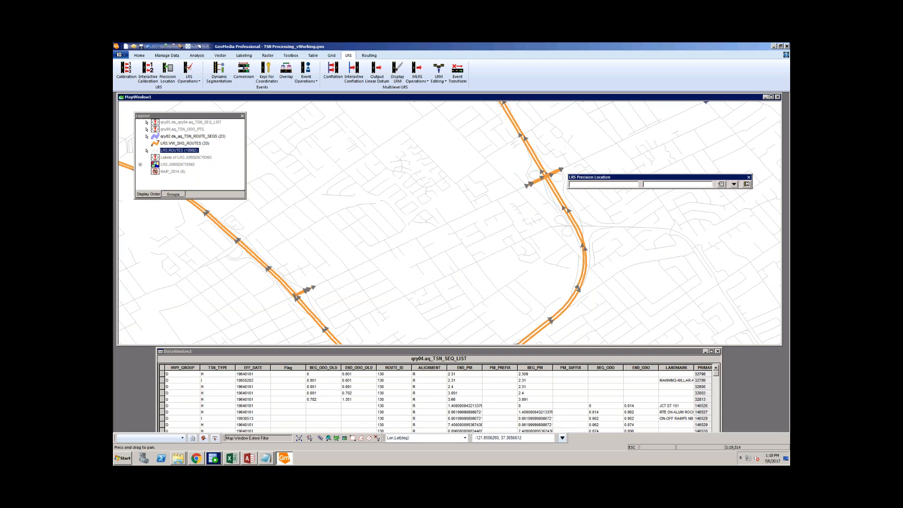
left_click_drag(623, 177, 327, 155)
left_click_drag(589, 178, 436, 289)
left_click_drag(568, 242, 539, 243)
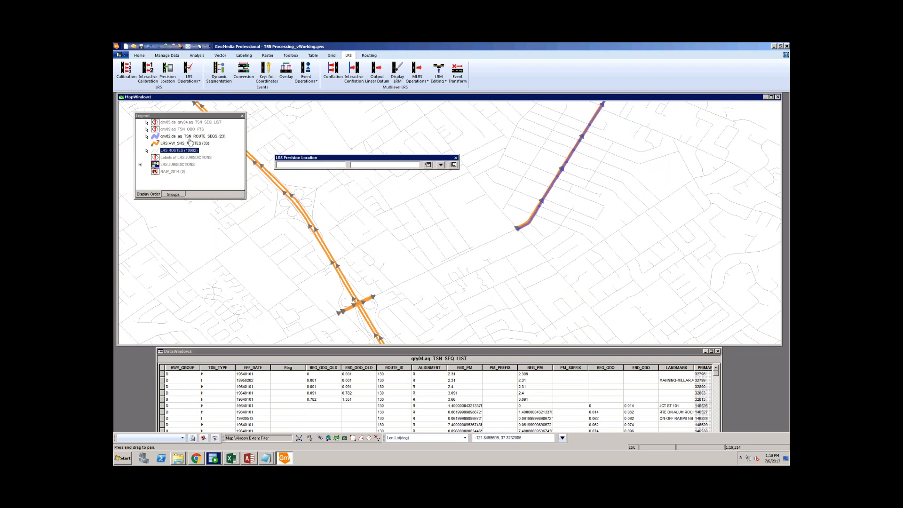
In the legend, make LRS.VW_SHS_ROUTES locatable and turn locatability off for qry02.ds_aq_TSN_ROUTE_SEGS and LRS.ROUTES
left_click(187, 137)
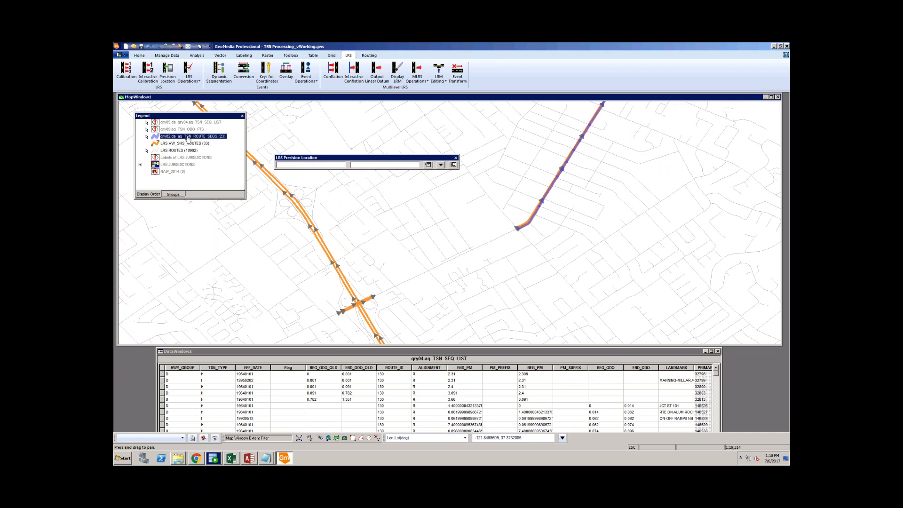
right_click(188, 137)
left_click(217, 170)
left_click(188, 143)
right_click(188, 143)
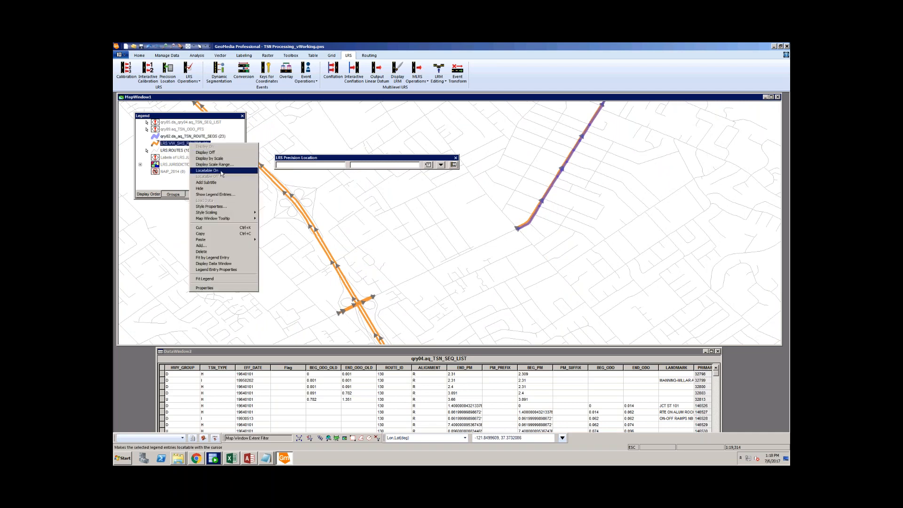
left_click(207, 170)
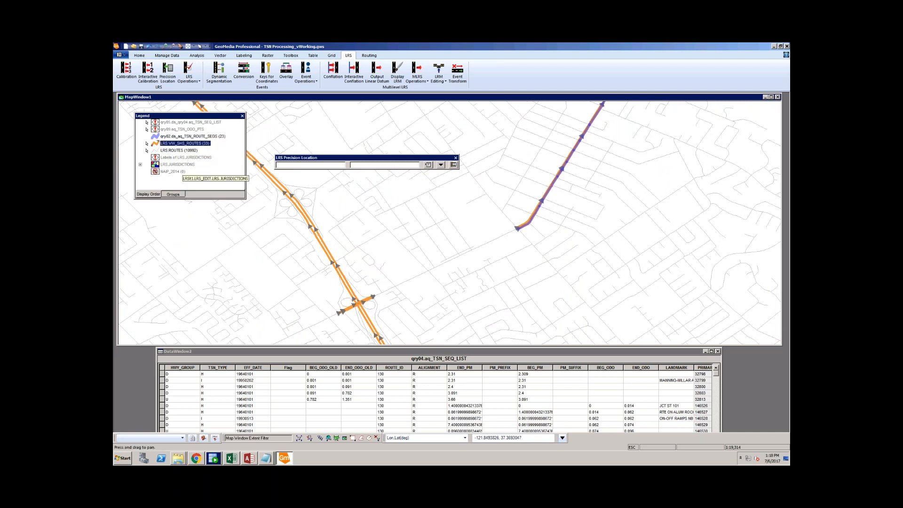
left_click(183, 152)
right_click(183, 152)
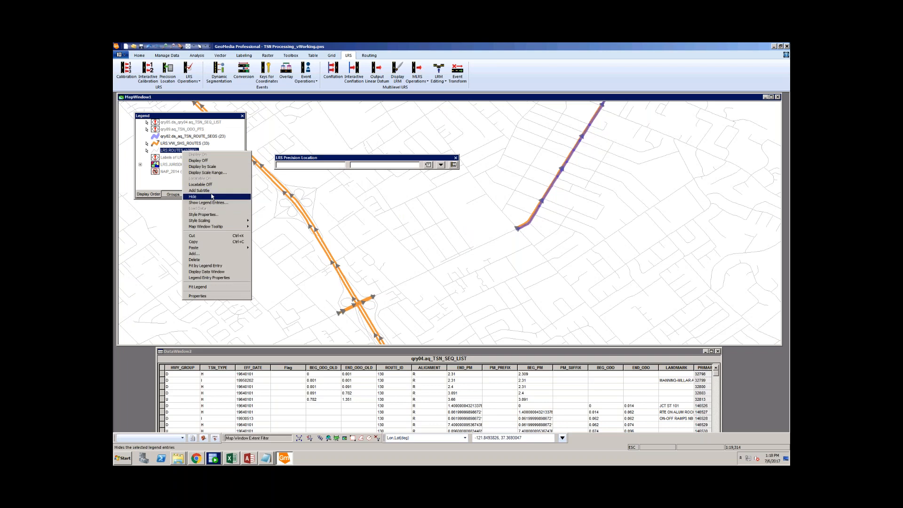
left_click(207, 186)
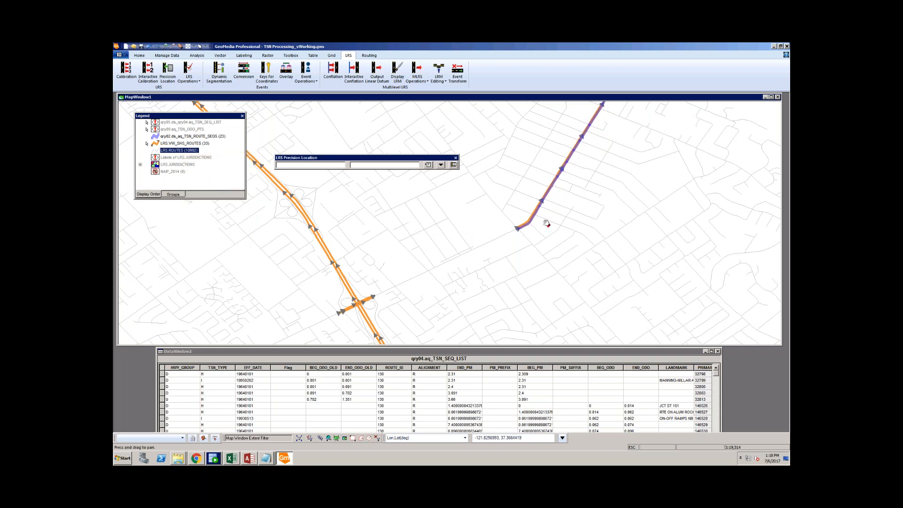
Read the LRS key and measure on the purple route where the side street meets the bend, and clear the reading
left_click(542, 97)
key("Escape")
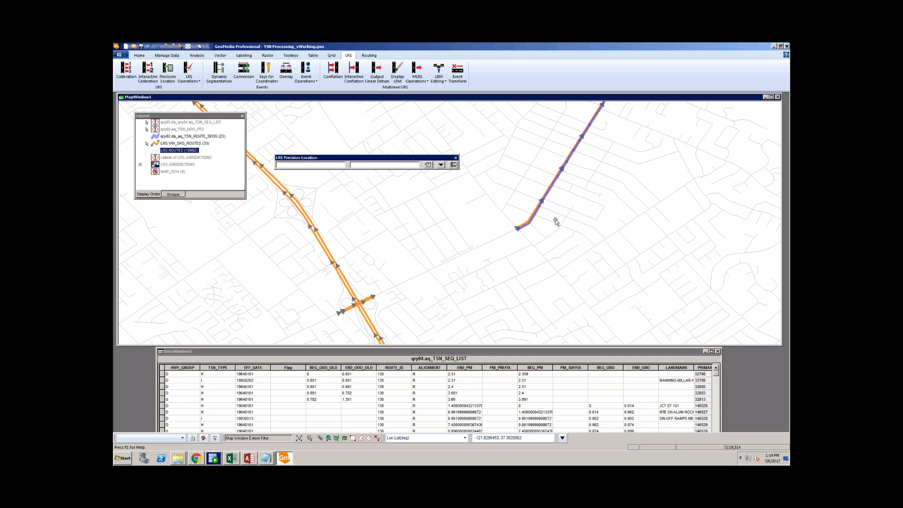
scroll(538, 221, "up", 2)
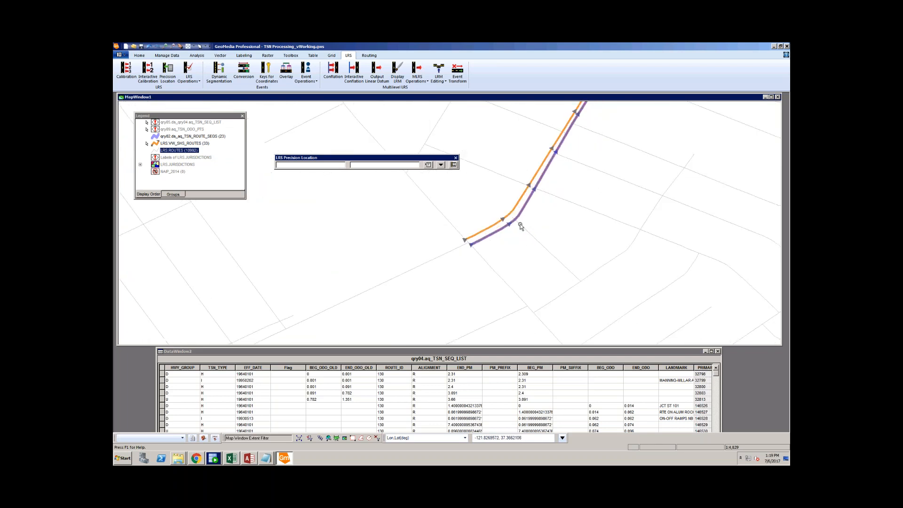
scroll(518, 220, "up", 1)
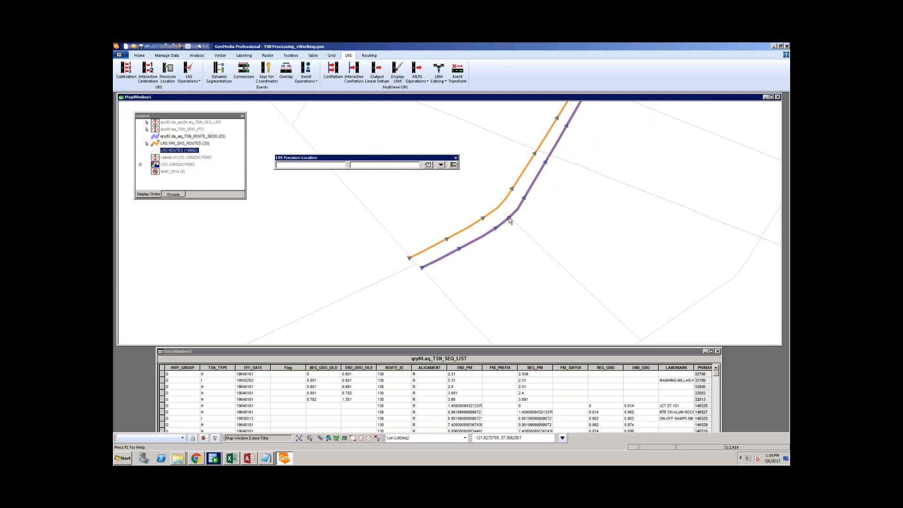
left_click(509, 216)
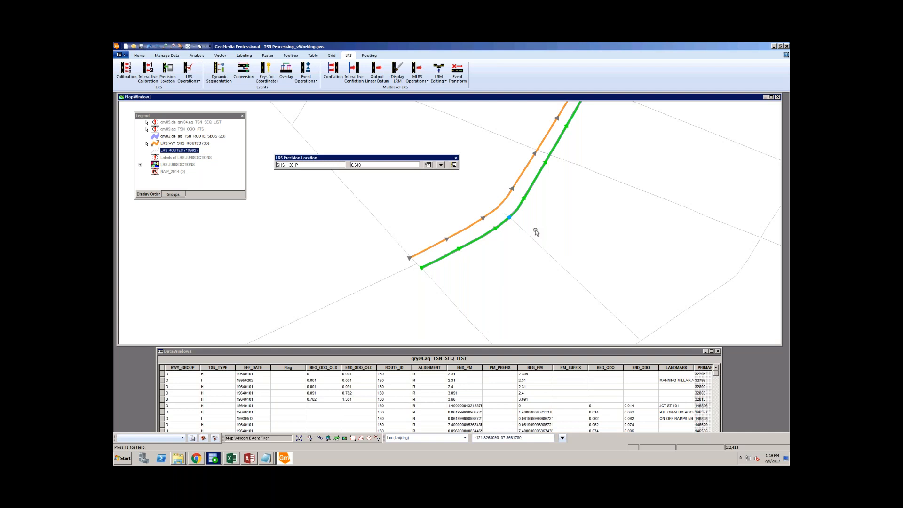
scroll(510, 217, "up", 5)
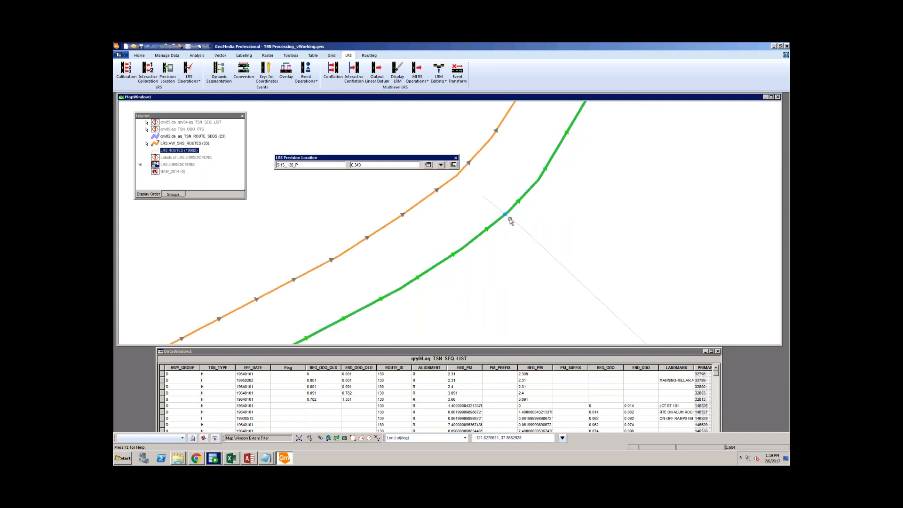
scroll(499, 193, "up", 1)
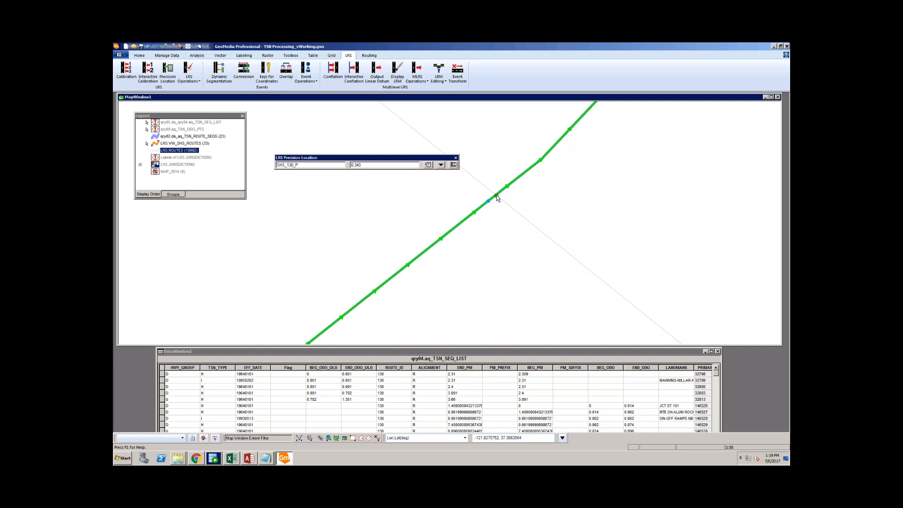
scroll(512, 213, "down", 5)
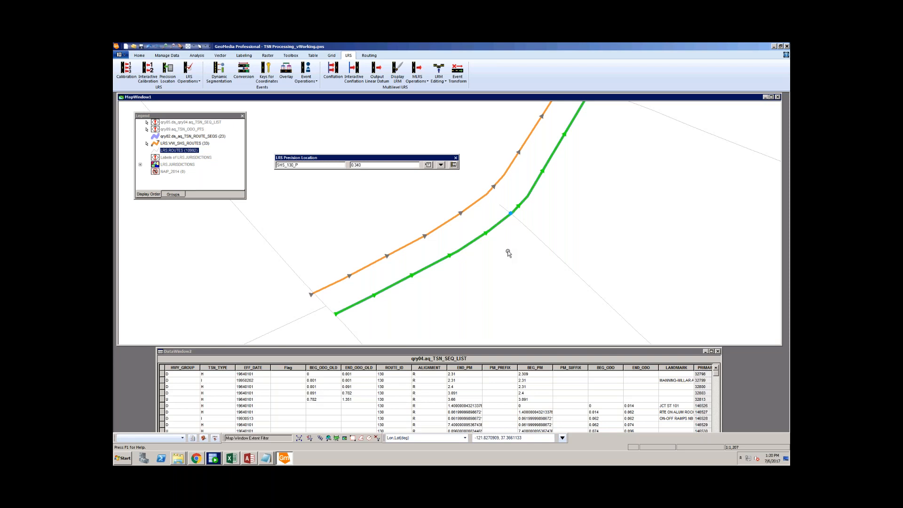
left_click_drag(369, 165, 351, 165)
left_click(493, 273)
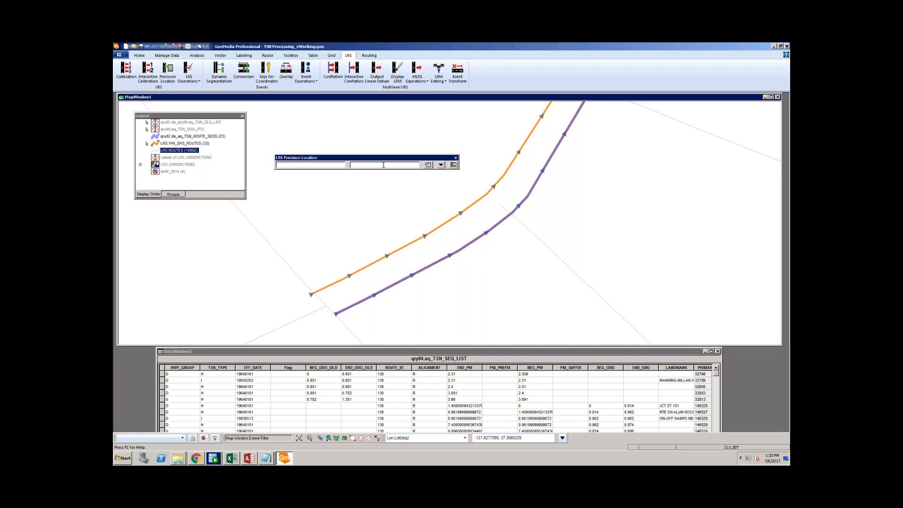
Make qry02.ds_aq_TSN_ROUTE_SEGS locatable again and open the attributes of the purple segment at the bend
right_click(181, 136)
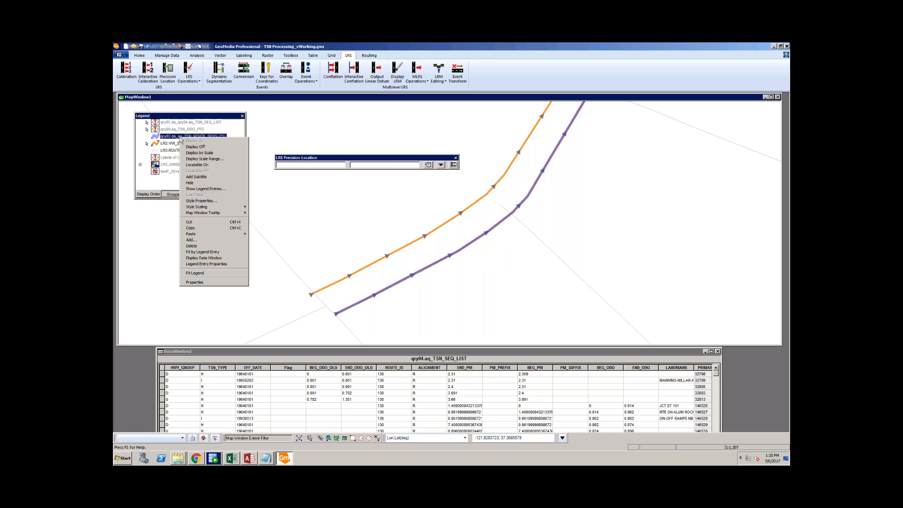
left_click(197, 164)
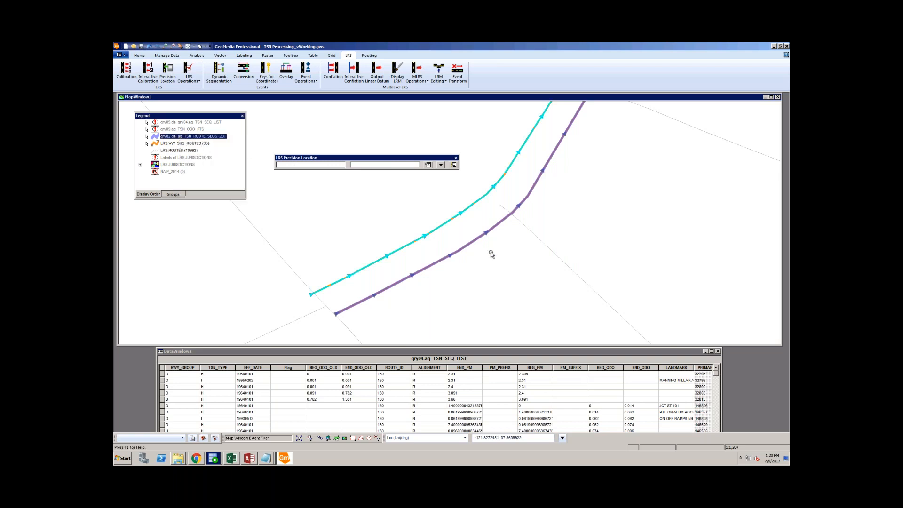
double_click(493, 227)
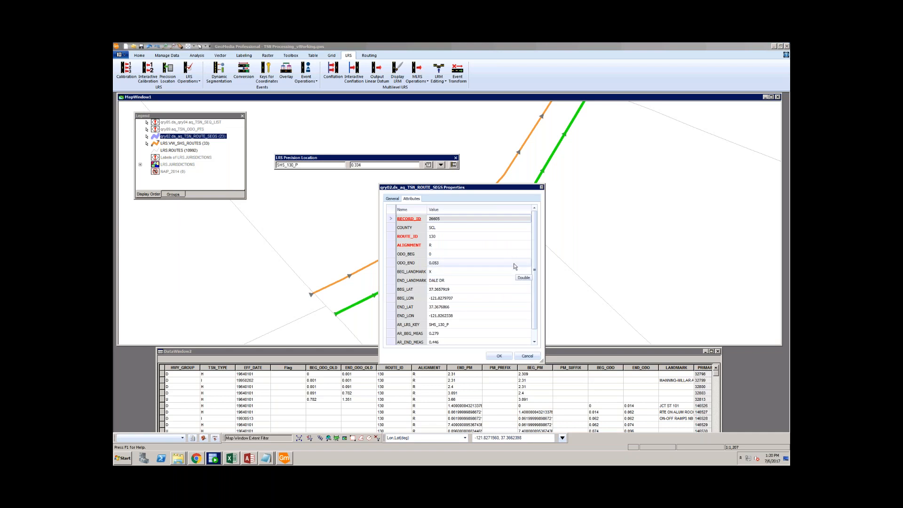
left_click(444, 264)
left_click(446, 263)
left_click(403, 264)
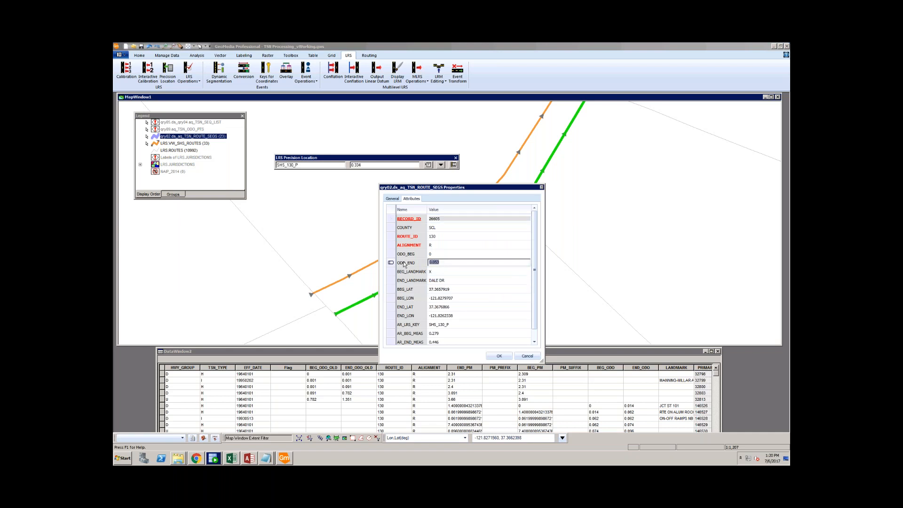
left_click_drag(535, 292, 526, 324)
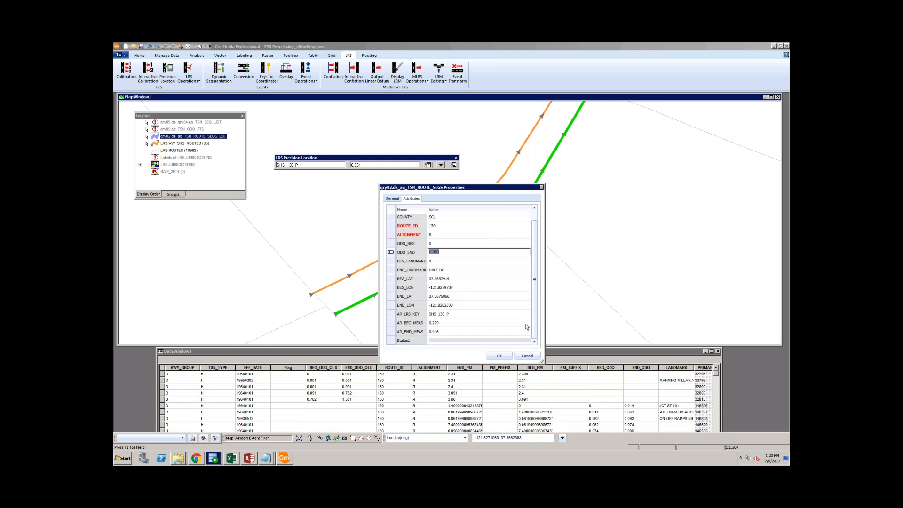
left_click(453, 333)
type("0.340")
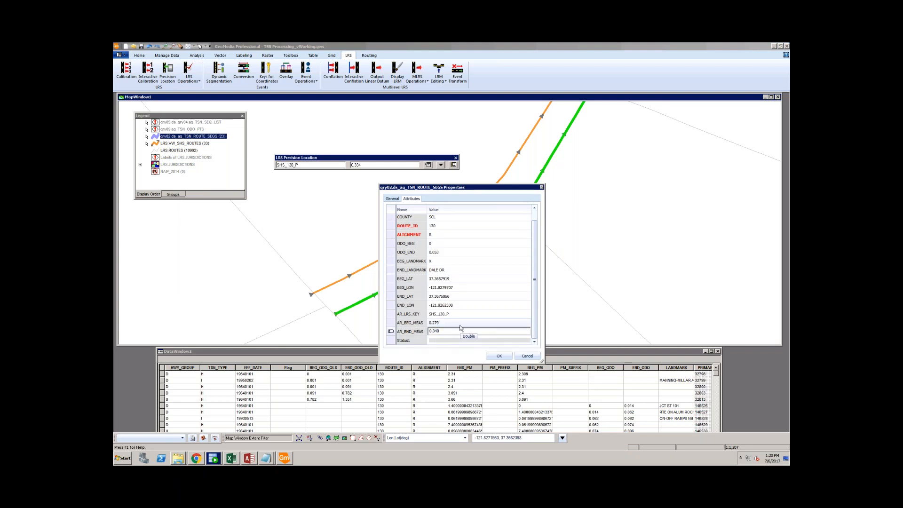
left_click(529, 358)
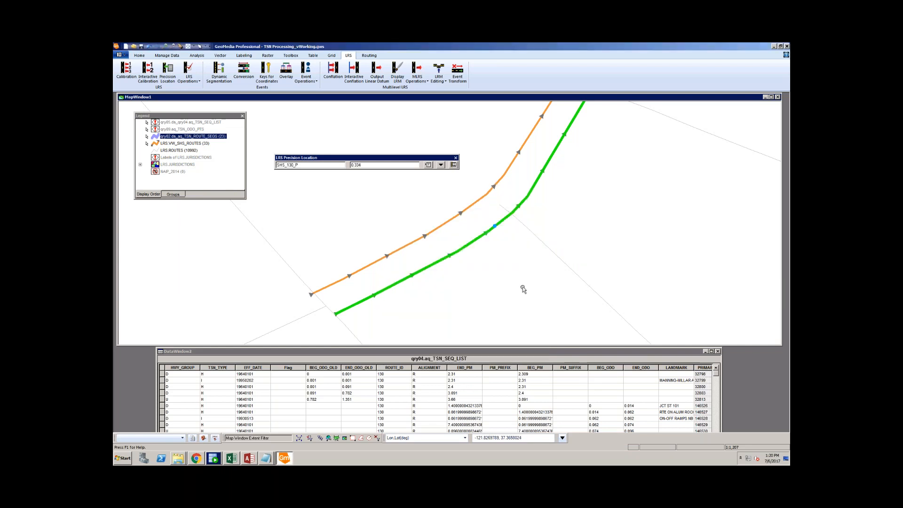
Set AR_END_MEAS of the first purple TSN route segment at the bend to 0.34 and apply the attribute change
double_click(502, 230)
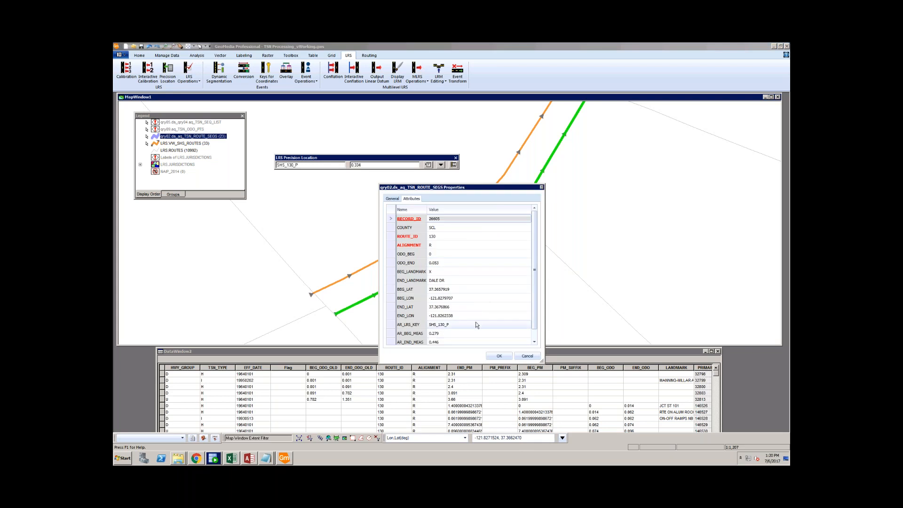
scroll(475, 322, "down", 1)
left_click(478, 331)
type("0.34")
key("Up")
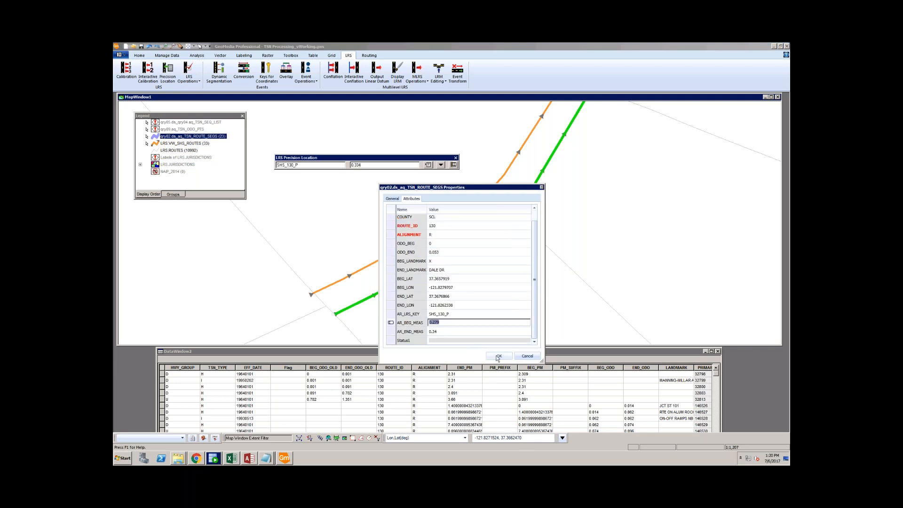
left_click(498, 356)
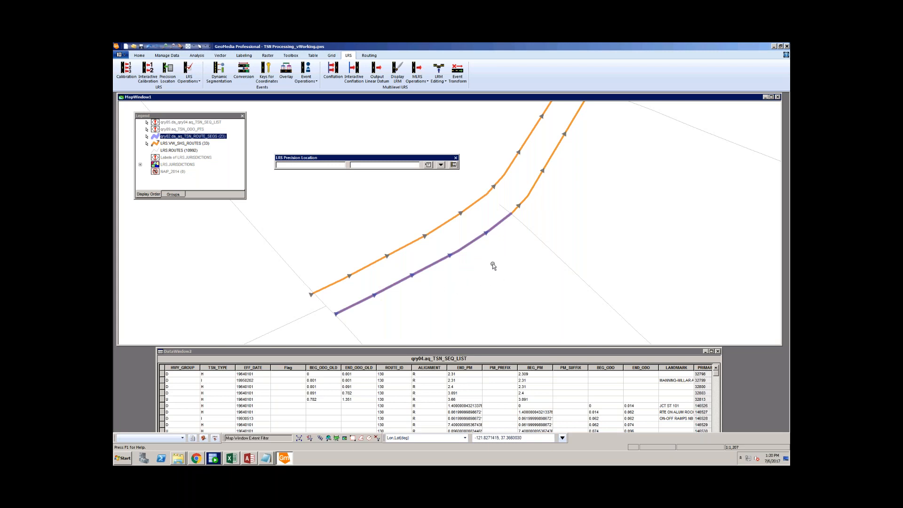
Examine the end of the first purple segment up close against the NAIP_2014 imagery, turning the imagery on and off again
scroll(510, 209, "up", 5)
scroll(532, 255, "up", 2)
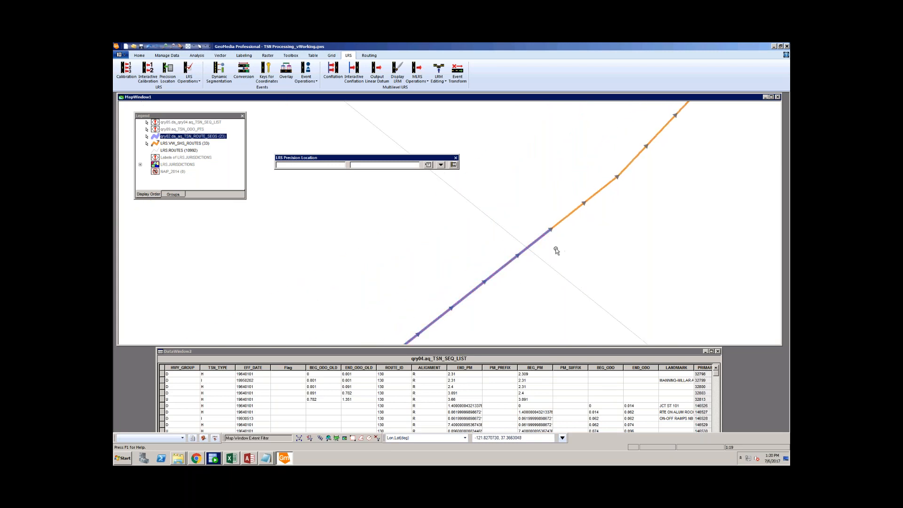
scroll(497, 273, "down", 1)
scroll(497, 273, "down", 2)
right_click(175, 171)
left_click(191, 175)
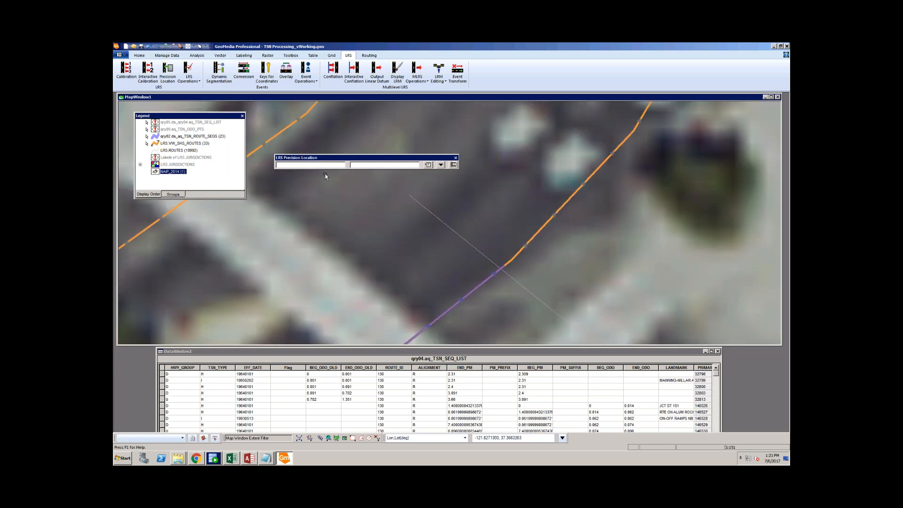
right_click(179, 172)
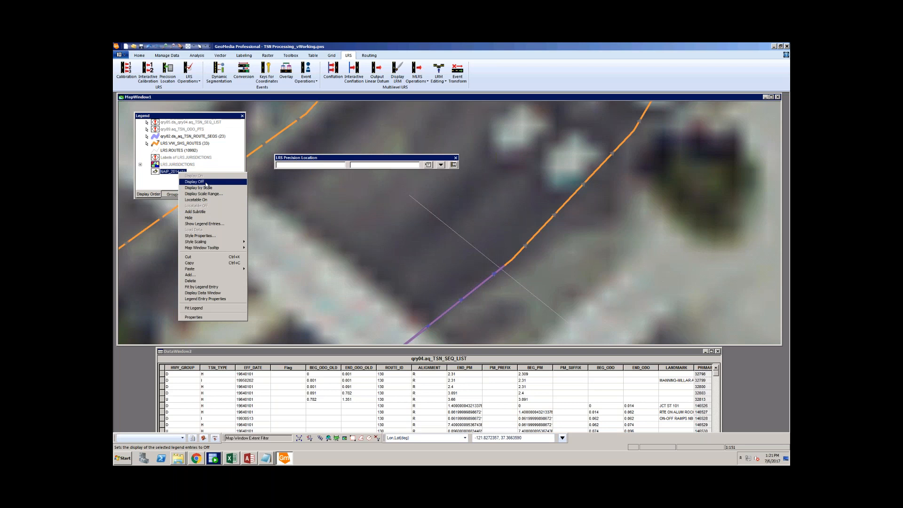
left_click(206, 186)
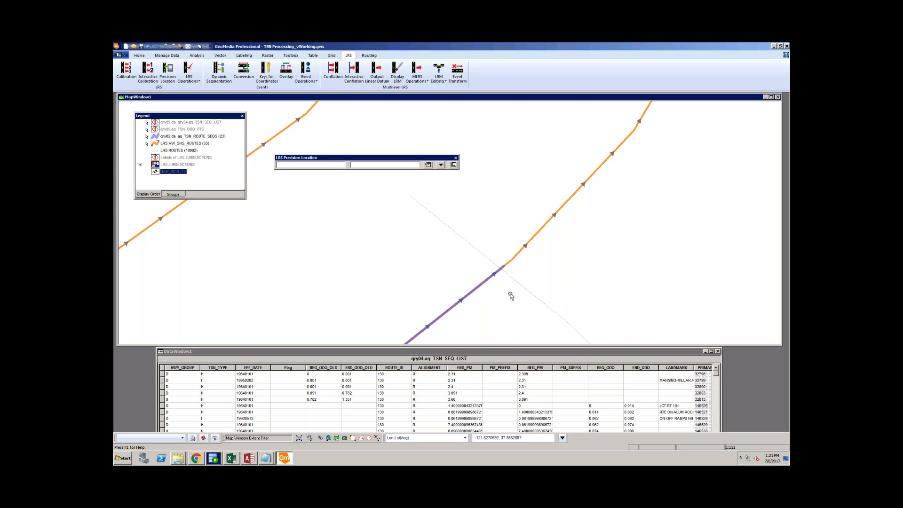
Set AR_END_MEAS of the first purple TSN route segment to .446 and apply the attribute change
scroll(511, 295, "down", 5)
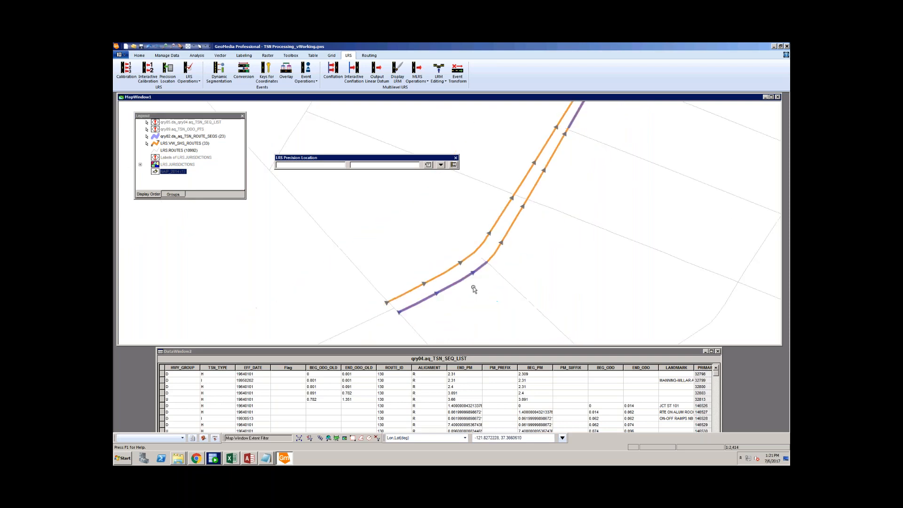
double_click(477, 269)
left_click(455, 341)
left_click(454, 332)
type(".446")
left_click(499, 356)
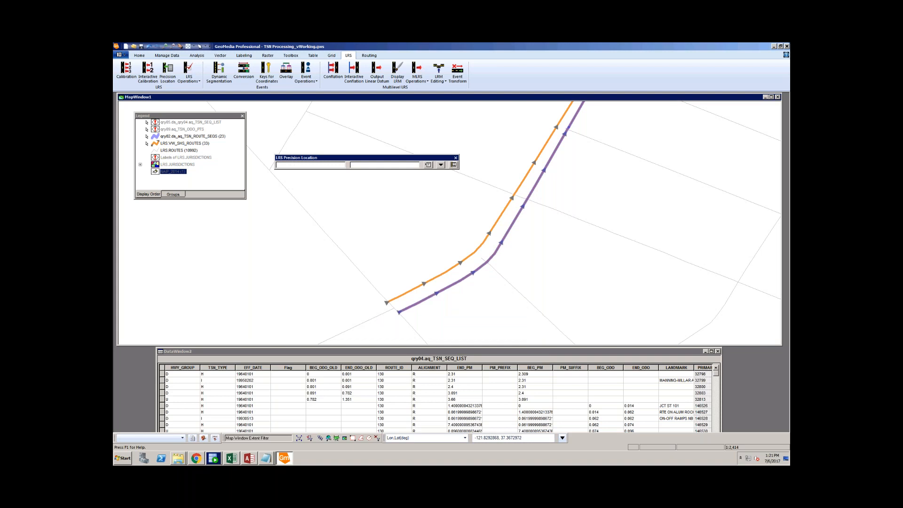
left_click(396, 296)
left_click(453, 165)
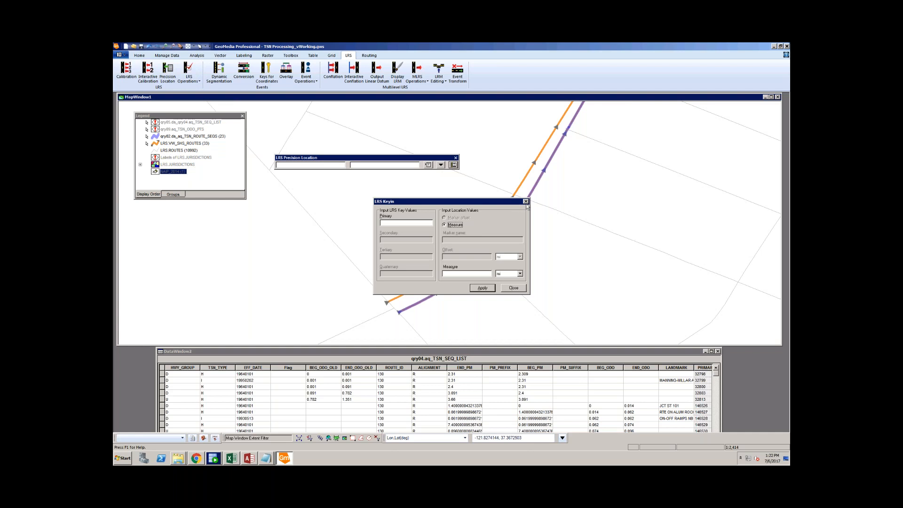
left_click(526, 203)
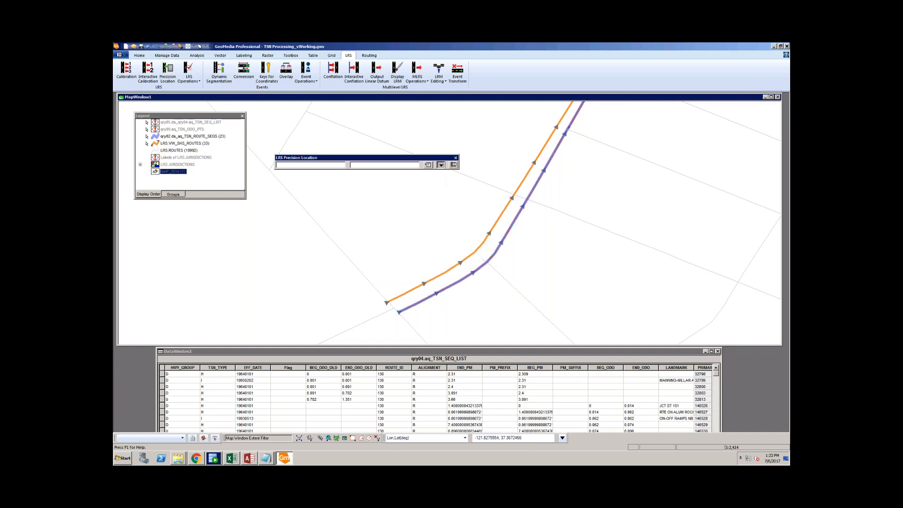
Set the LRS Precision Location features to qry02.ds_aq_TSN_ROUTE_SEGS, checking their LRS key and measure fields
left_click(429, 165)
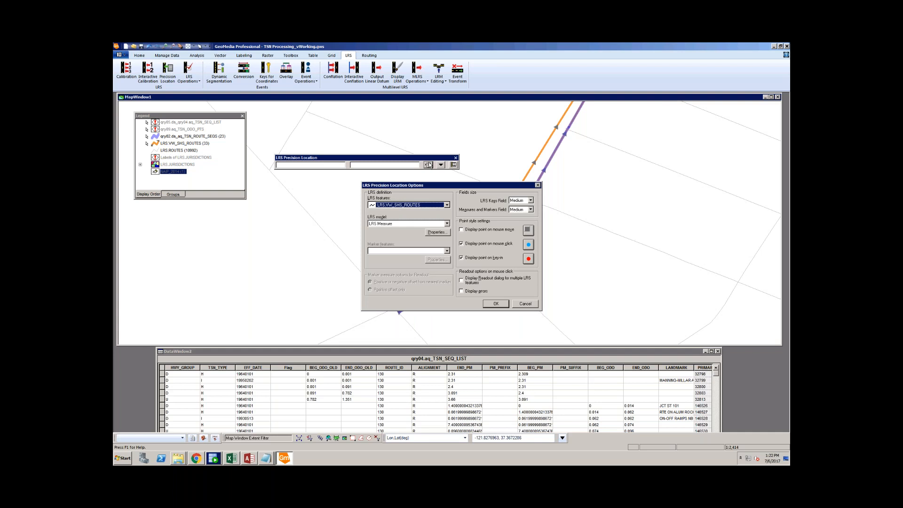
left_click(448, 206)
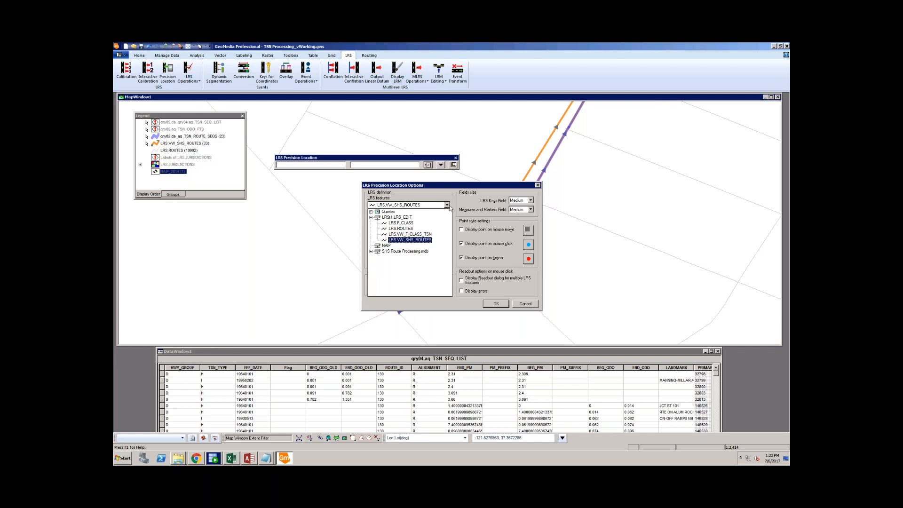
left_click(371, 218)
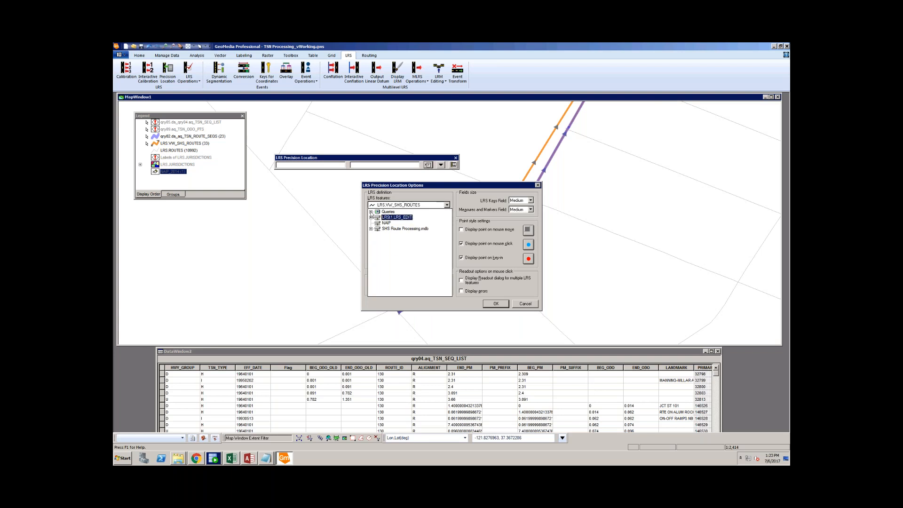
left_click(371, 212)
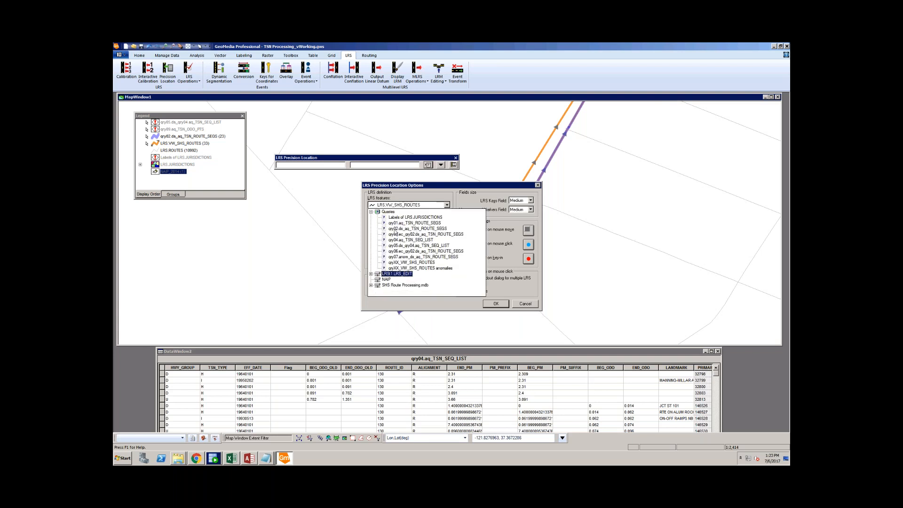
left_click(396, 229)
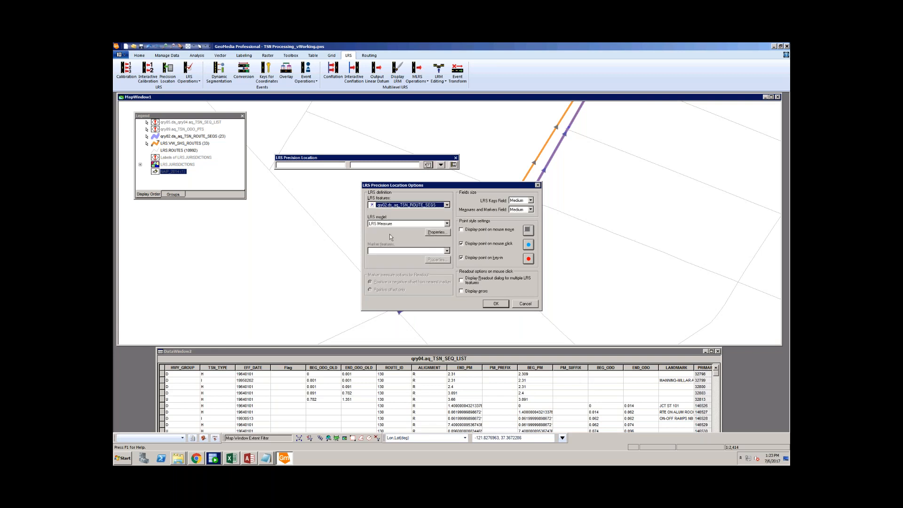
left_click(438, 232)
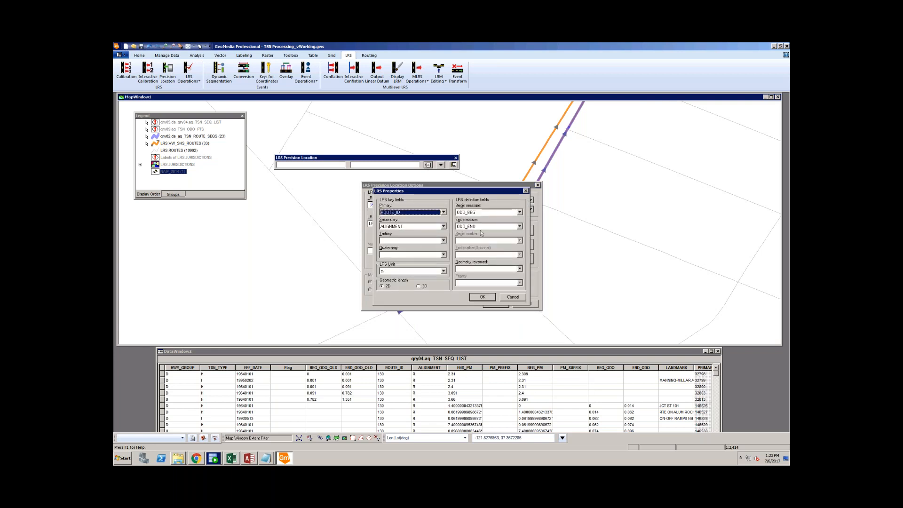
left_click(479, 300)
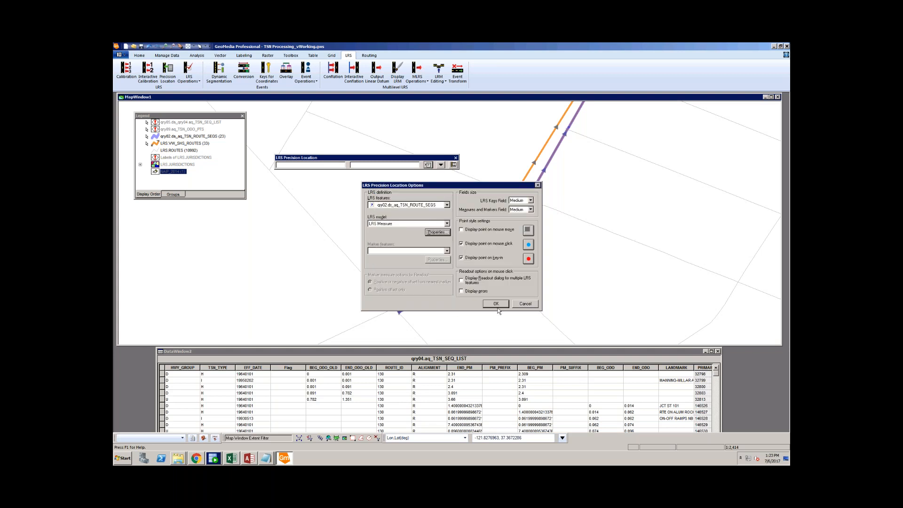
left_click(497, 304)
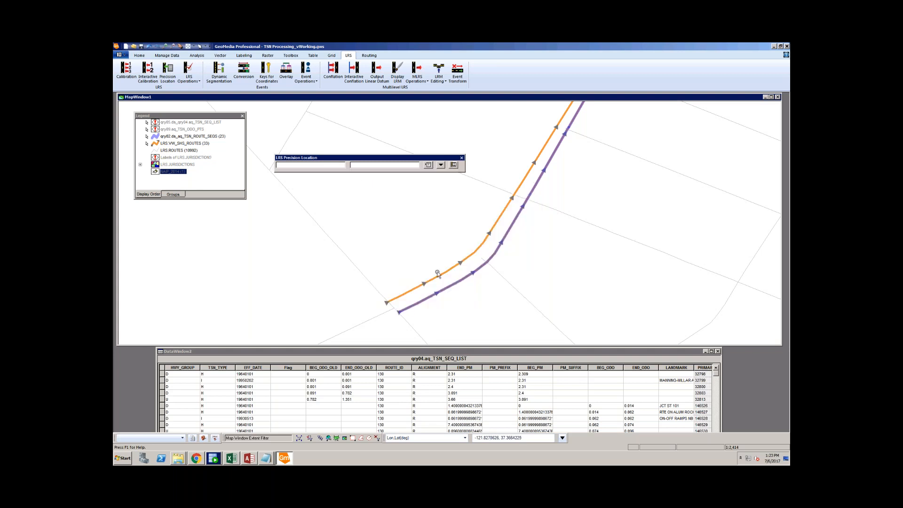
Read the route, alignment and odometer measure at successive points along the purple TSN route segments
left_click(449, 286)
left_click(379, 165)
left_click(542, 174)
left_click(562, 142)
left_click(573, 123)
scroll(570, 221, "down", 2)
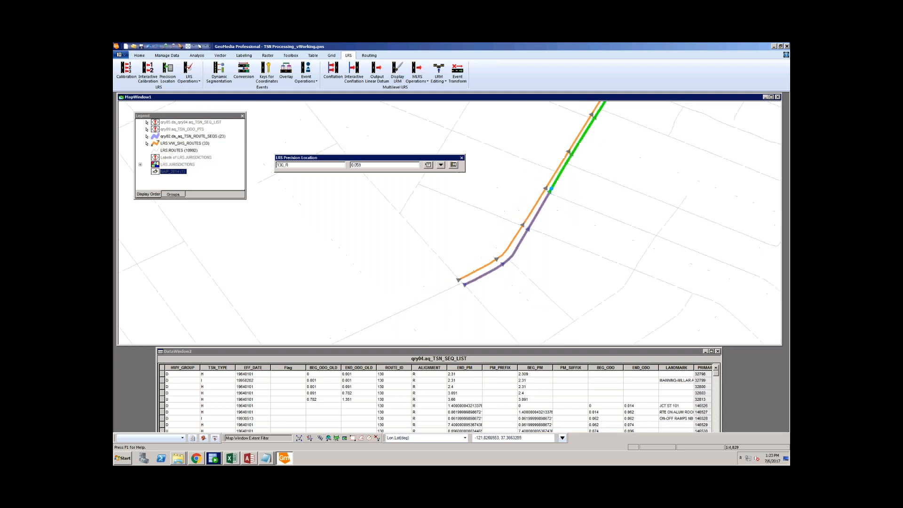
left_click(566, 184)
left_click(581, 161)
left_click(588, 150)
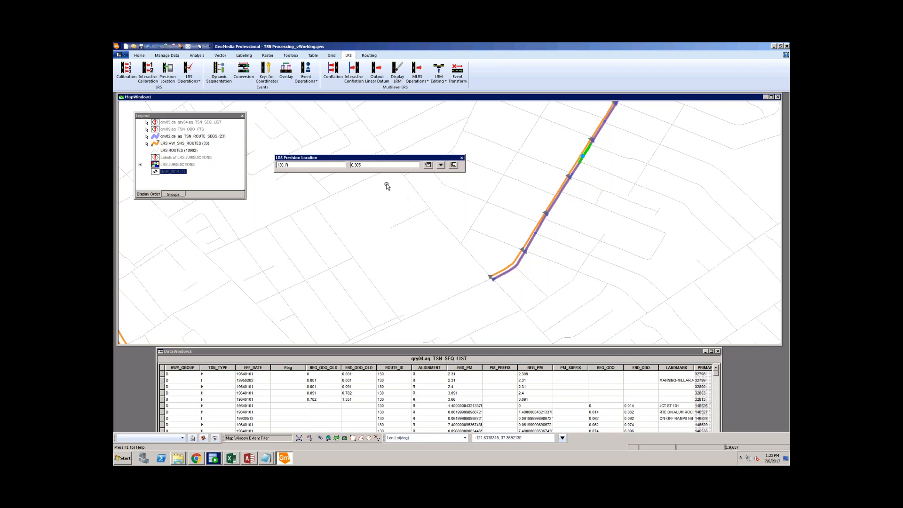
left_click(441, 166)
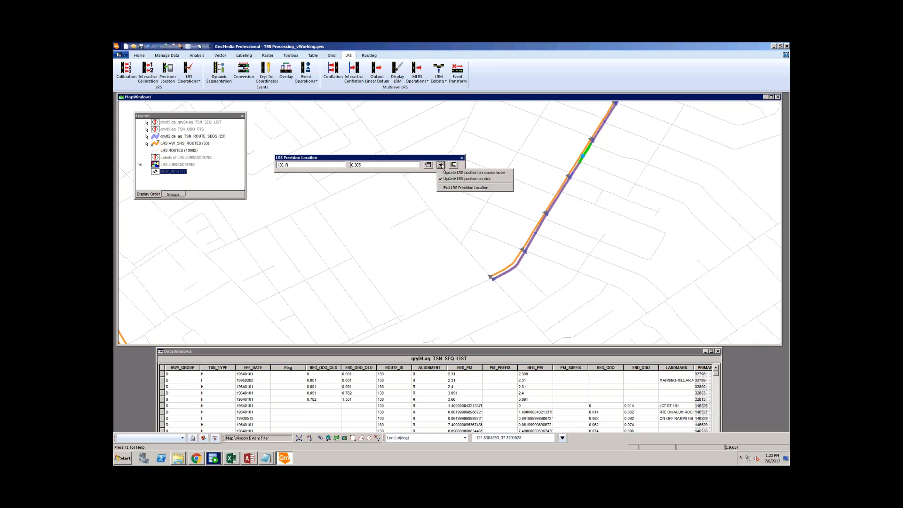
left_click(453, 165)
left_click(453, 165)
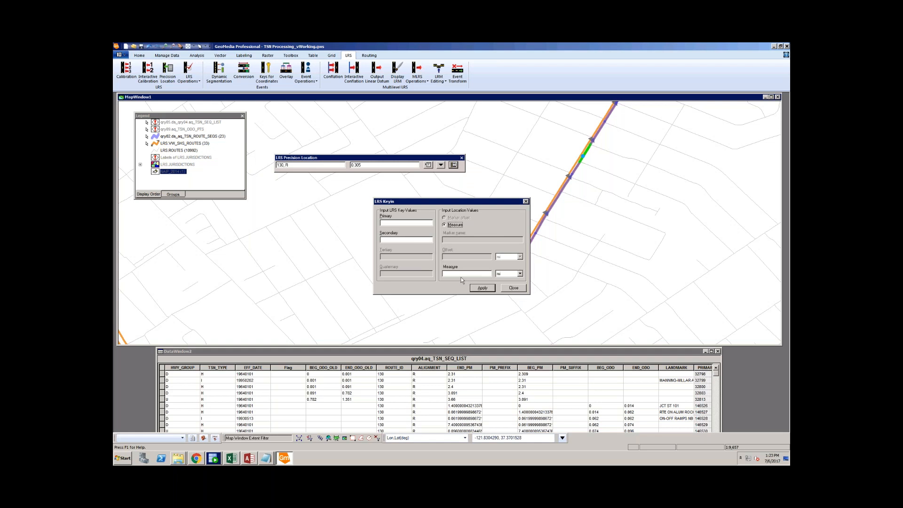
left_click(514, 289)
left_click(517, 290)
Turn on updating the LRS position on mouse move and try it along the route
left_click(440, 164)
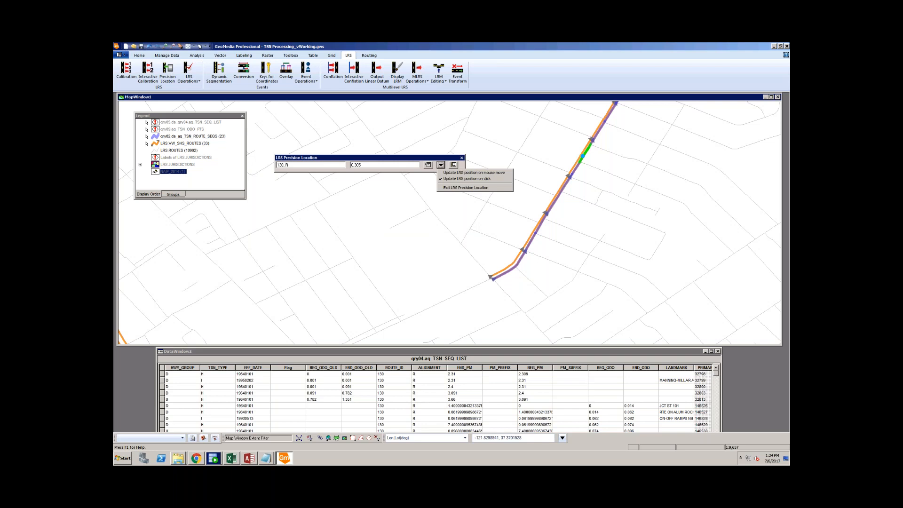
left_click(492, 173)
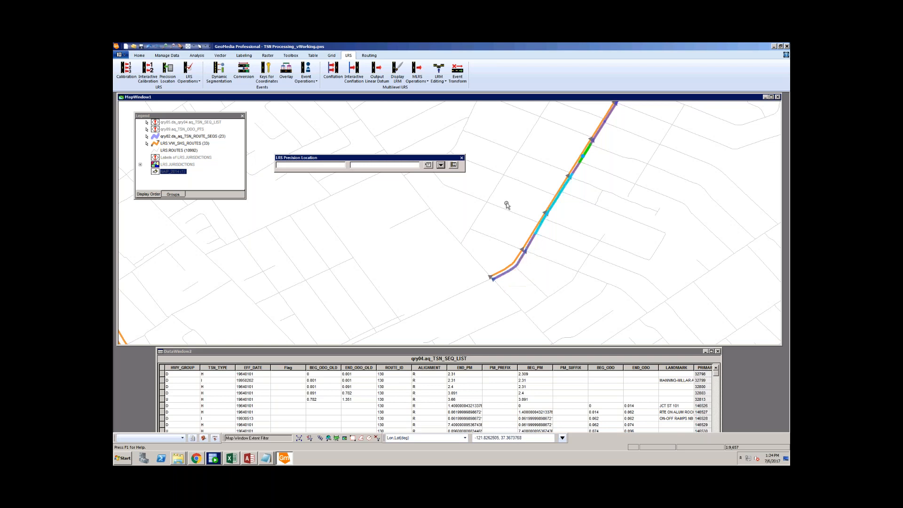
left_click(441, 165)
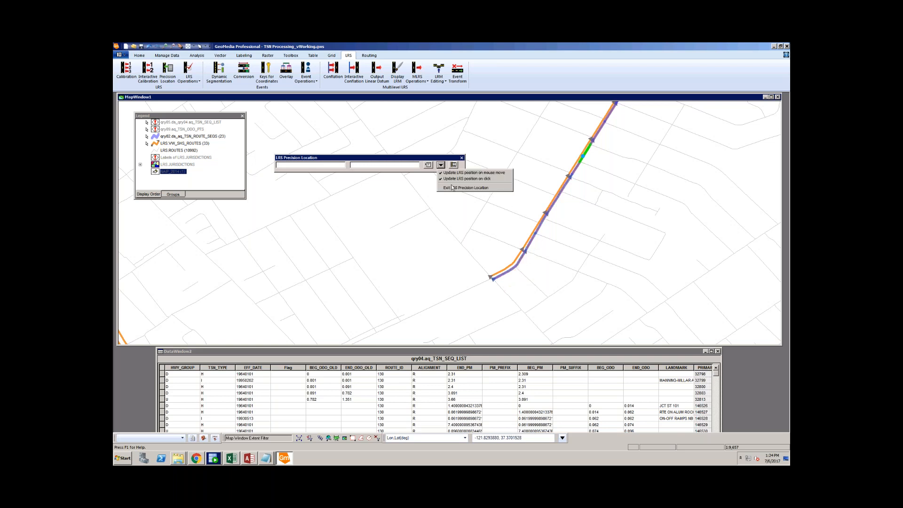
Check the LRS Precision Location options without changing them and exit LRS Precision Location
left_click(428, 164)
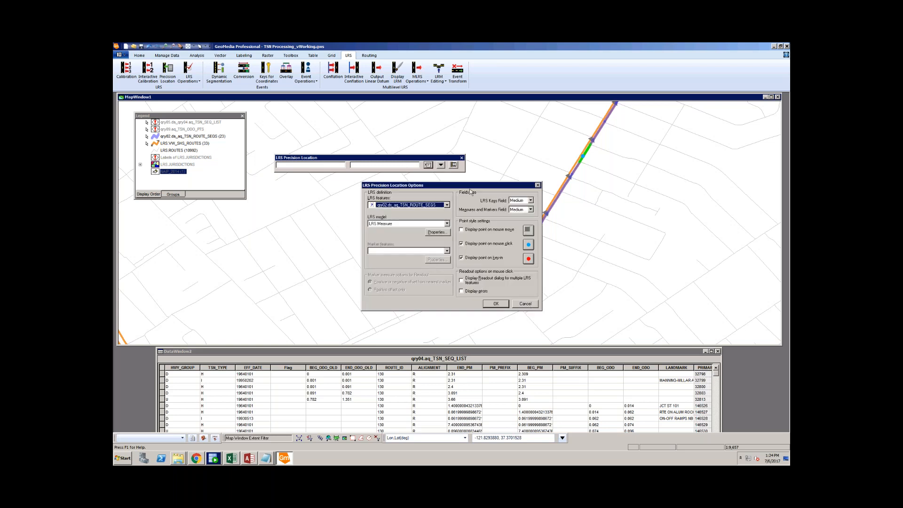
left_click(525, 304)
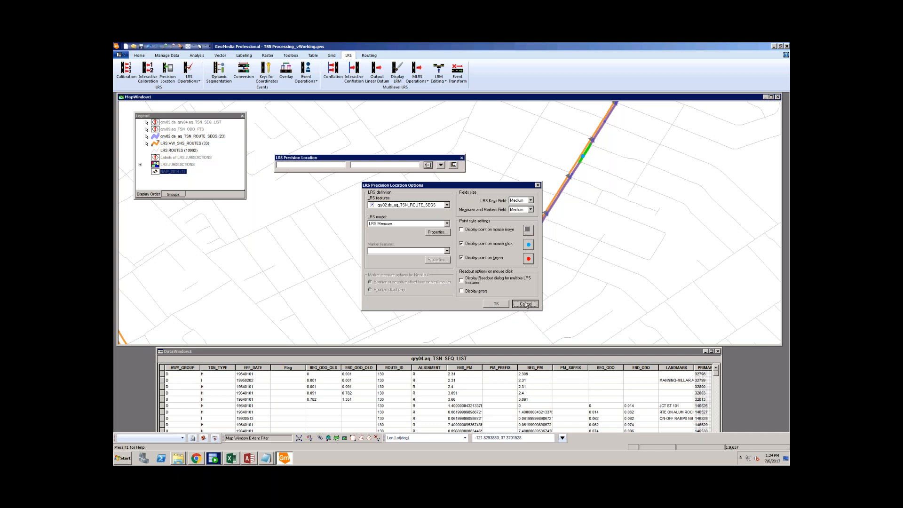
left_click(441, 165)
left_click(462, 188)
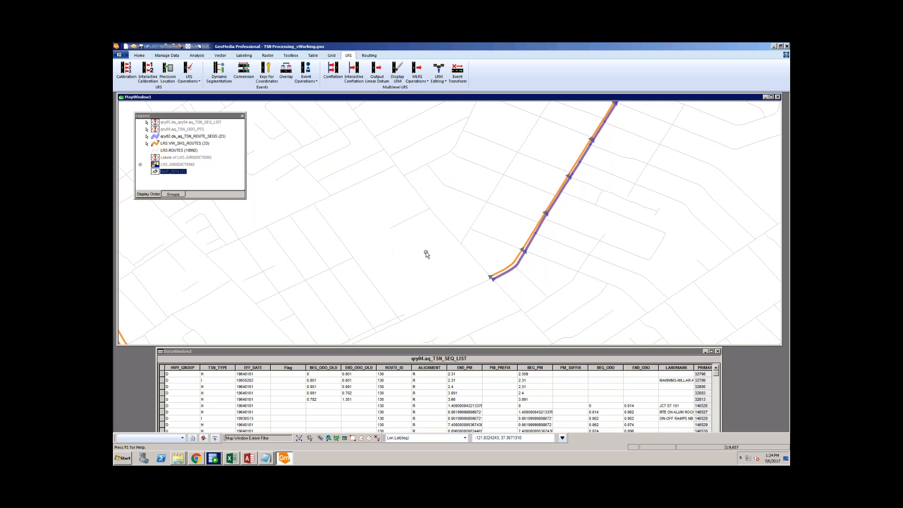
Show the wider Route 130 area on the map and switch to the Workflow Steps.txt notes in Notepad
scroll(443, 206, "down", 1)
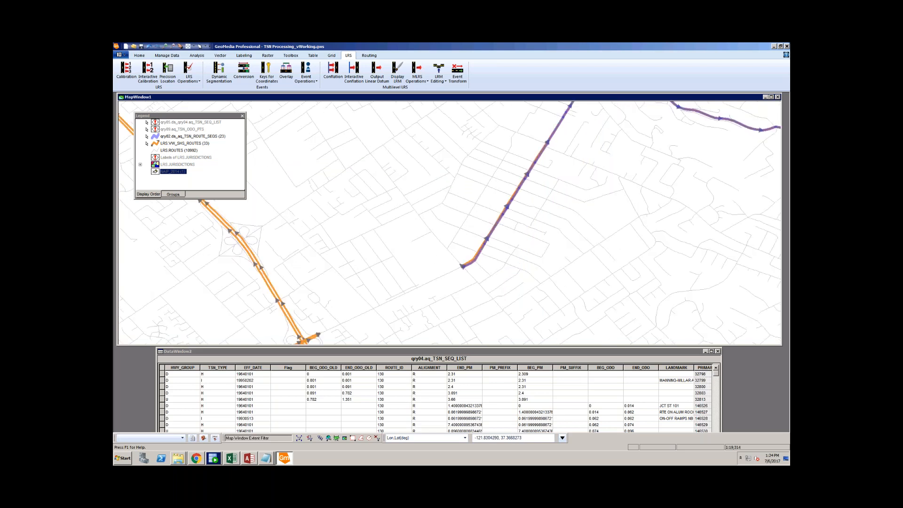
scroll(444, 205, "down", 1)
left_click(266, 457)
left_click(266, 434)
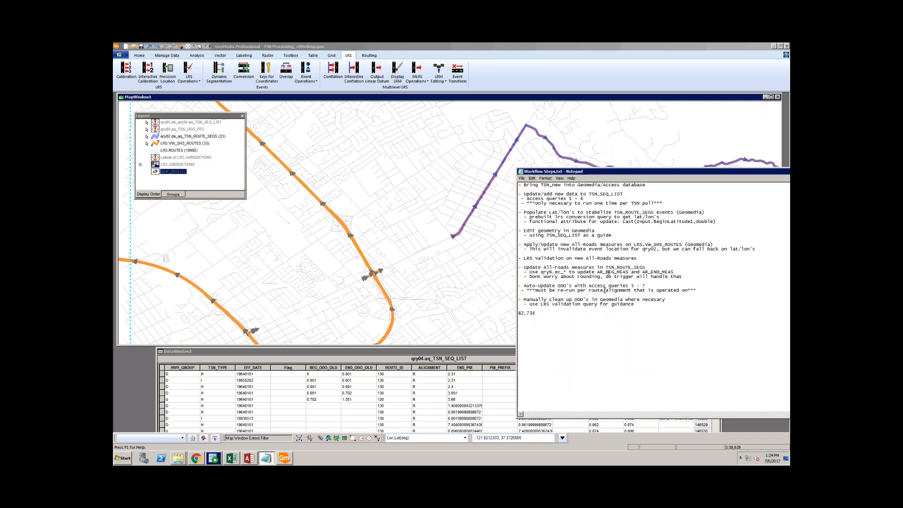
Read the workflow notes on updating All-Roads measures in TSN_ROUTE_SEGS and auto-updating ODOs with Access queries 5 - 7
left_click_drag(529, 267, 615, 273)
left_click(615, 273)
left_click_drag(519, 286, 678, 292)
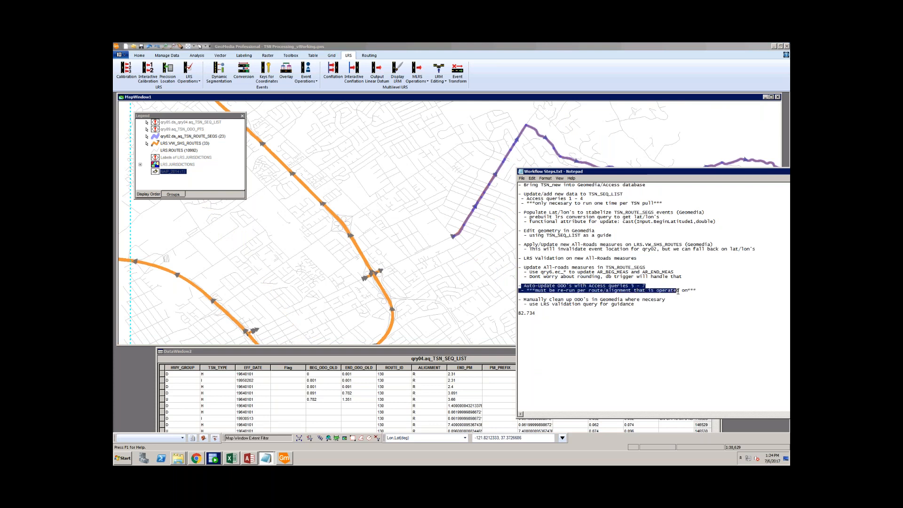
left_click_drag(678, 291, 680, 292)
left_click(689, 291)
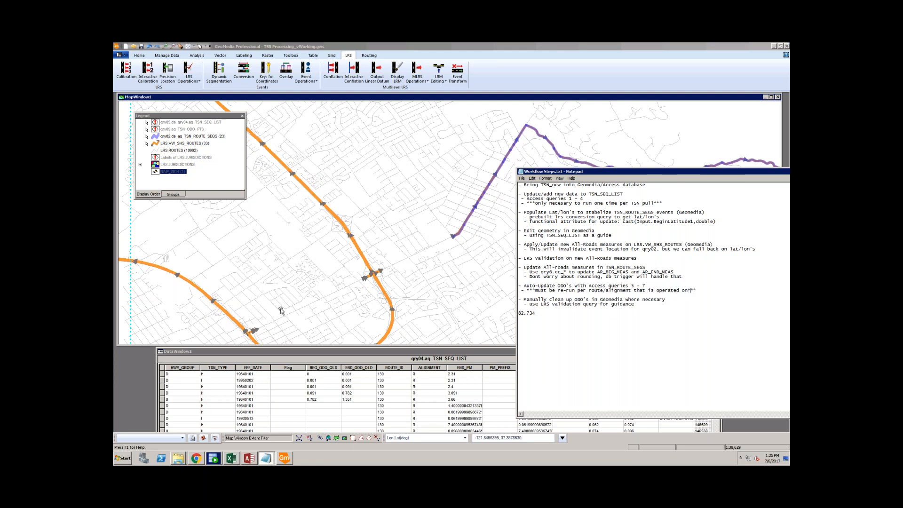
Switch back to GeoMedia and examine the orange SHS routes and their short cross segments relative to the purple TSN route on the map
left_click(331, 307)
scroll(465, 260, "down", 1)
scroll(362, 297, "up", 2)
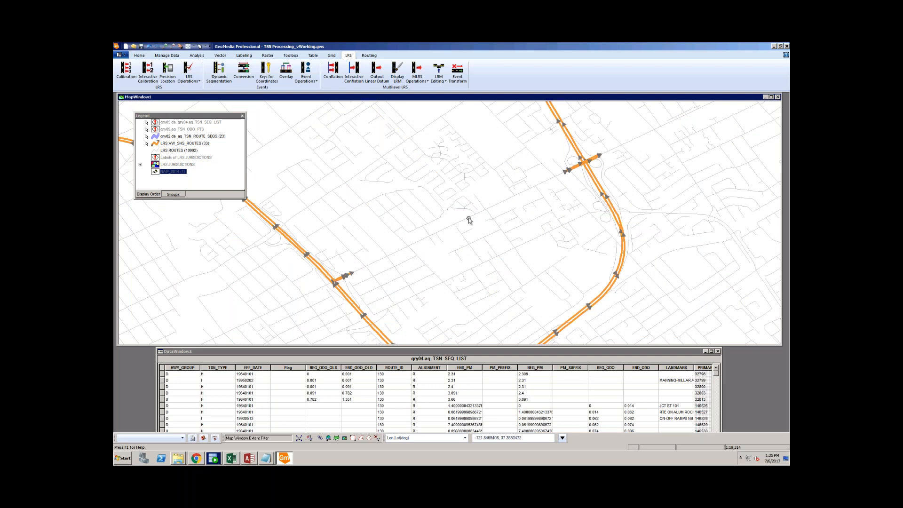
scroll(451, 218, "down", 1)
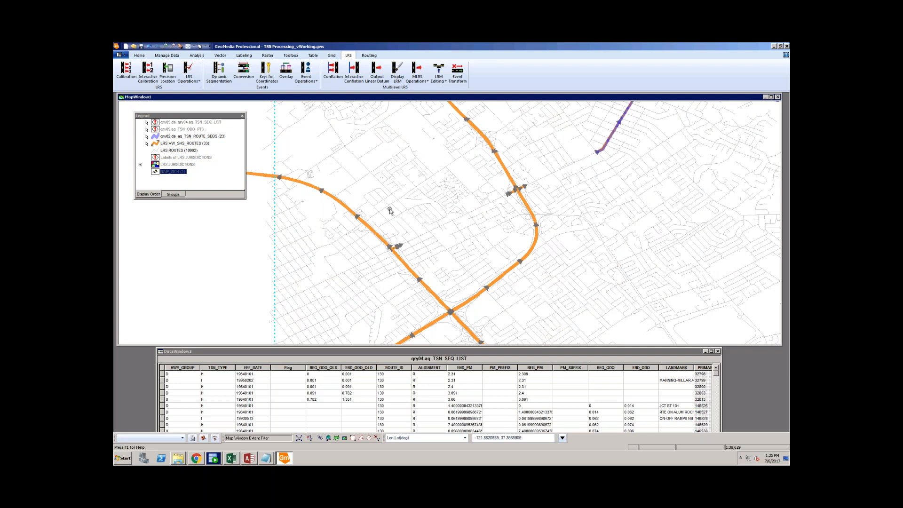
scroll(346, 276, "down", 2)
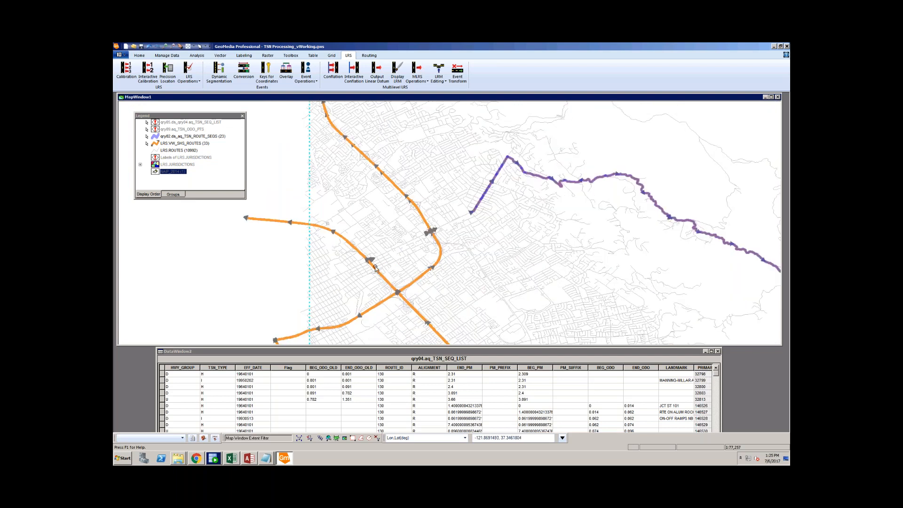
scroll(375, 201, "down", 1)
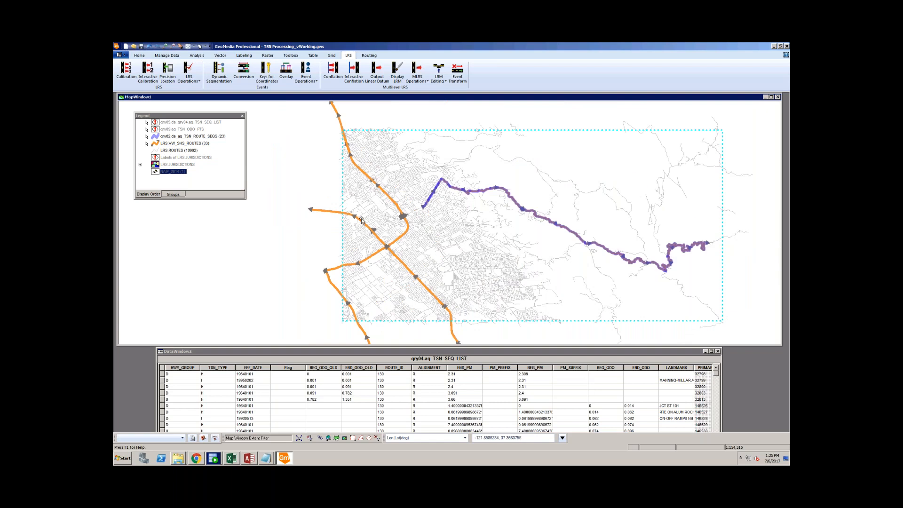
scroll(404, 216, "up", 1)
scroll(405, 217, "down", 1)
mouse_move(703, 247)
mouse_move(368, 263)
scroll(376, 233, "up", 3)
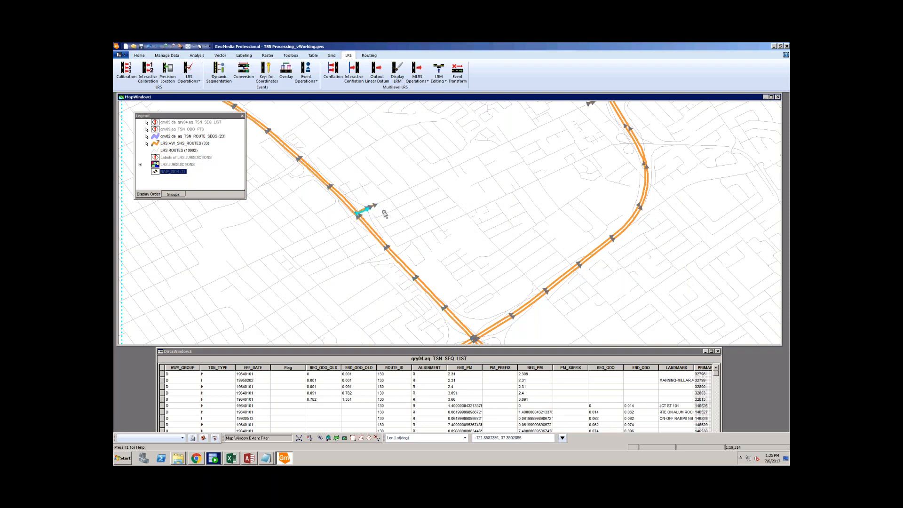
scroll(377, 209, "down", 2)
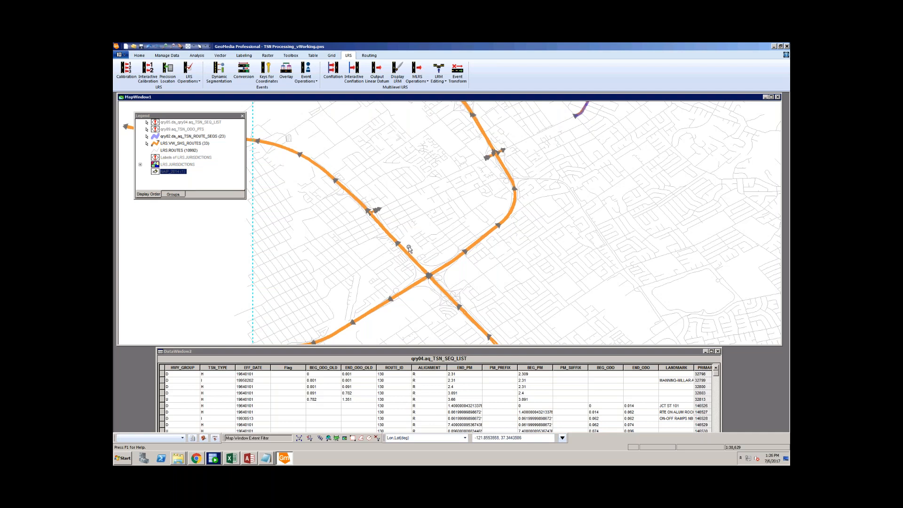
scroll(409, 249, "down", 1)
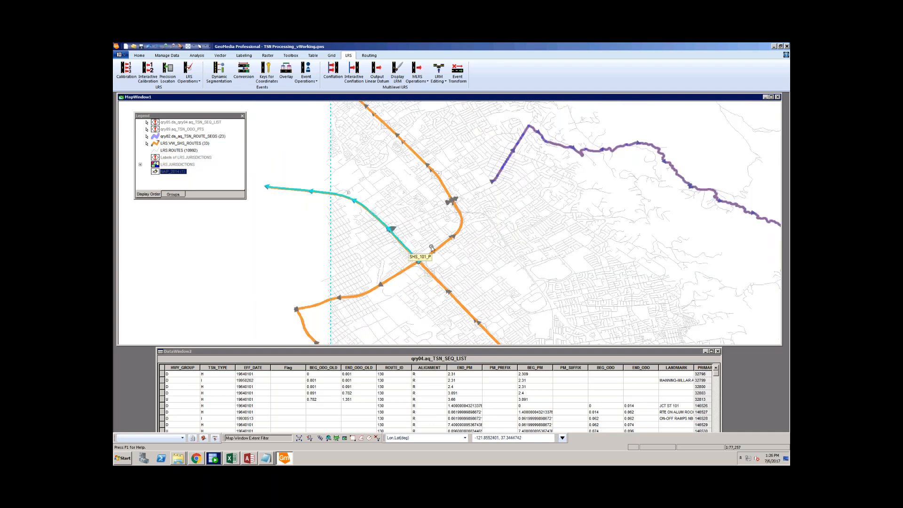
Raise the TSN_SEQ_LIST data window and inspect the BEG_ODO values of the JCT ST 101 record and the second JUMP record
left_click_drag(450, 349, 446, 273)
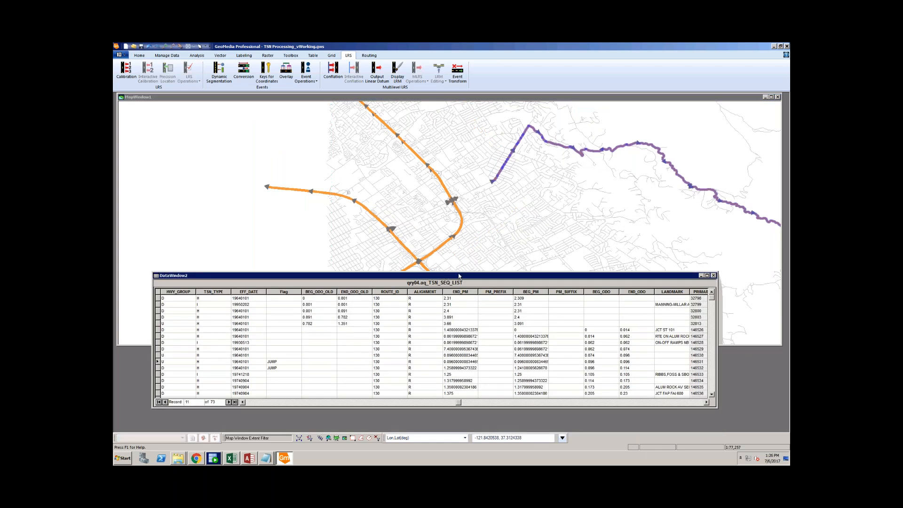
left_click(598, 330)
left_click(599, 368)
Switch to Access to view the TSN route processing tables and queries, and return to the GeoMedia map
mouse_move(249, 463)
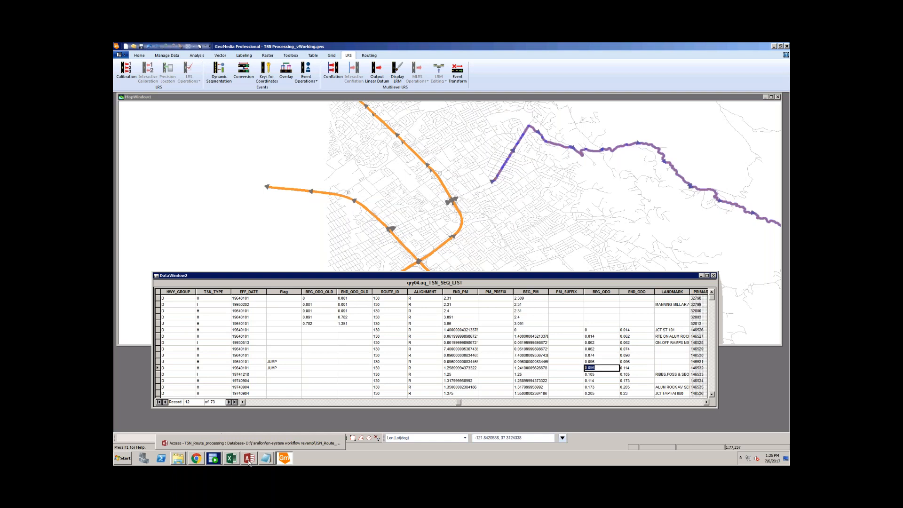
left_click(249, 463)
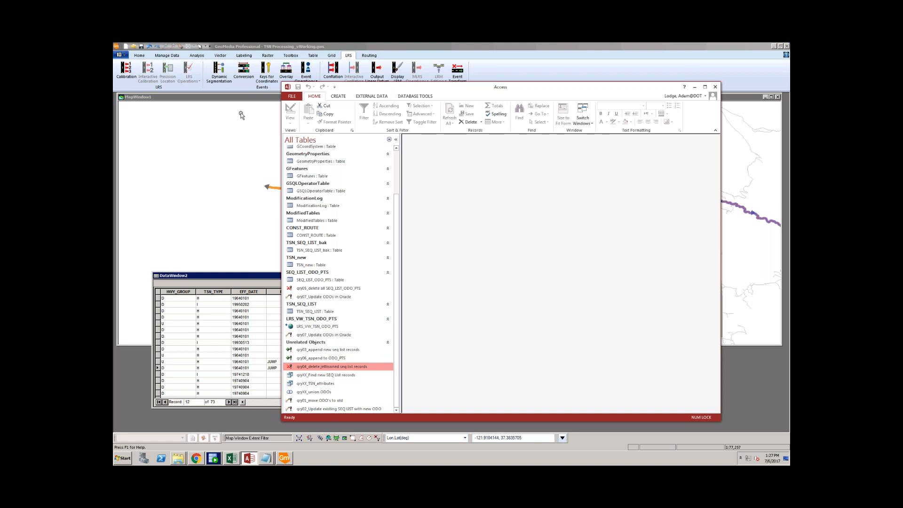
left_click(235, 101)
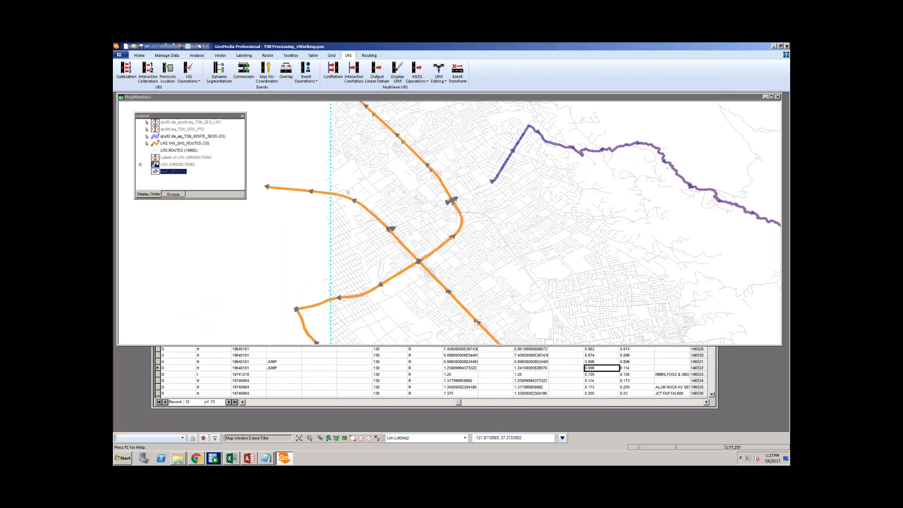
Inspect the Flag field of the first JUMP record in TSN_SEQ_LIST and lower the data window to uncover more of the map
left_click(301, 376)
left_click(285, 362)
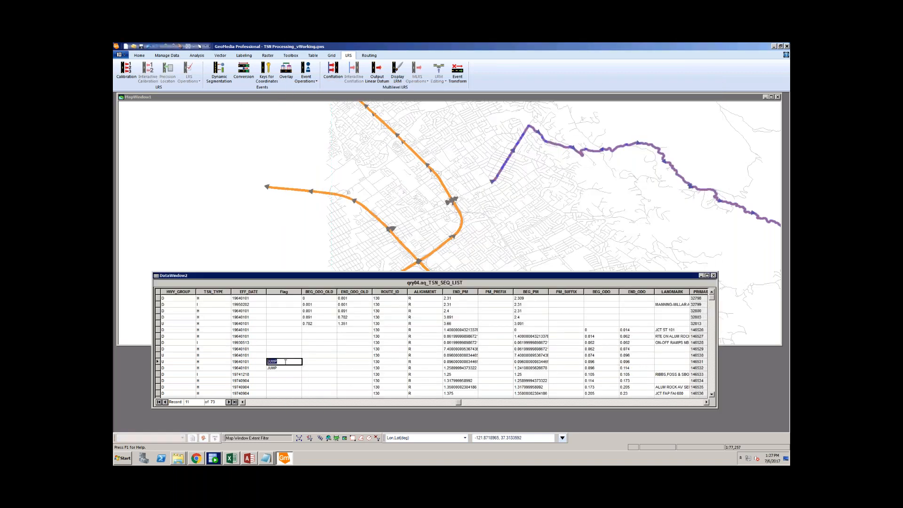
left_click_drag(343, 276, 342, 315)
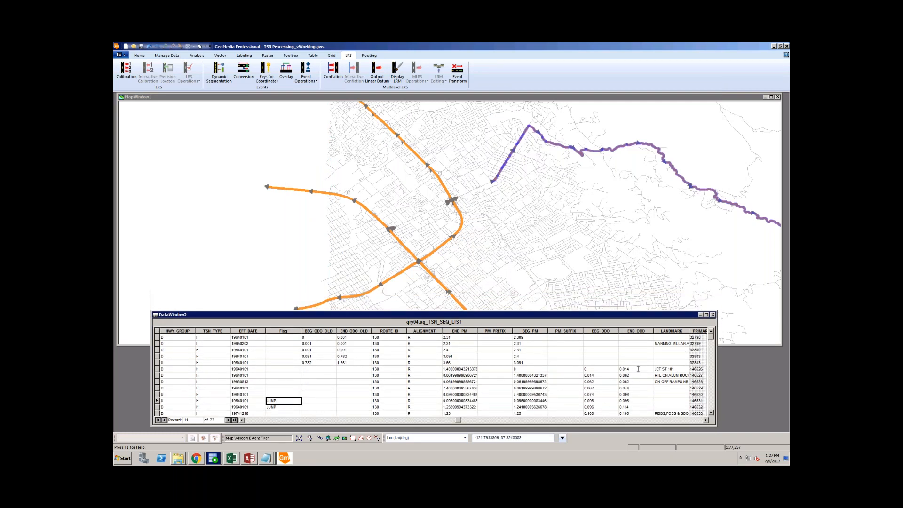
Review the saved GeoMedia queries, including the anomalies query on VW_SHS_ROUTES, and close the list without changes
left_click(196, 56)
left_click(123, 71)
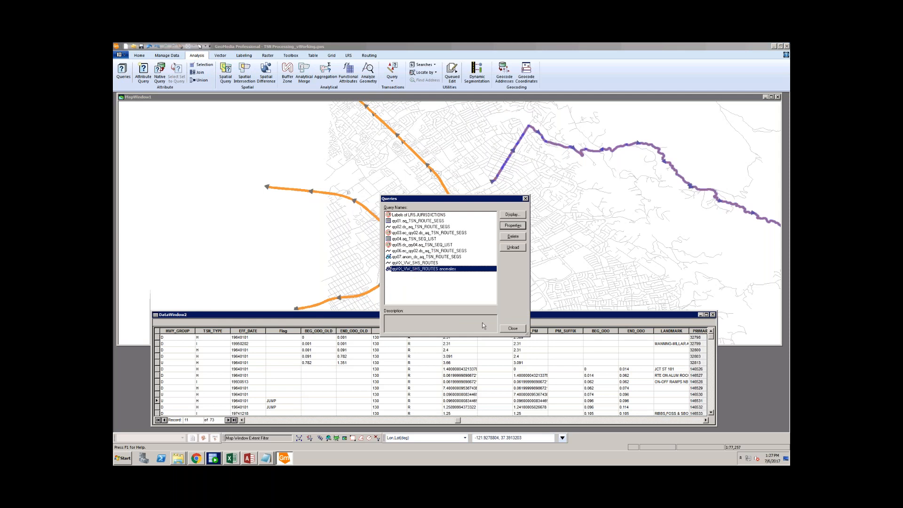
left_click(514, 330)
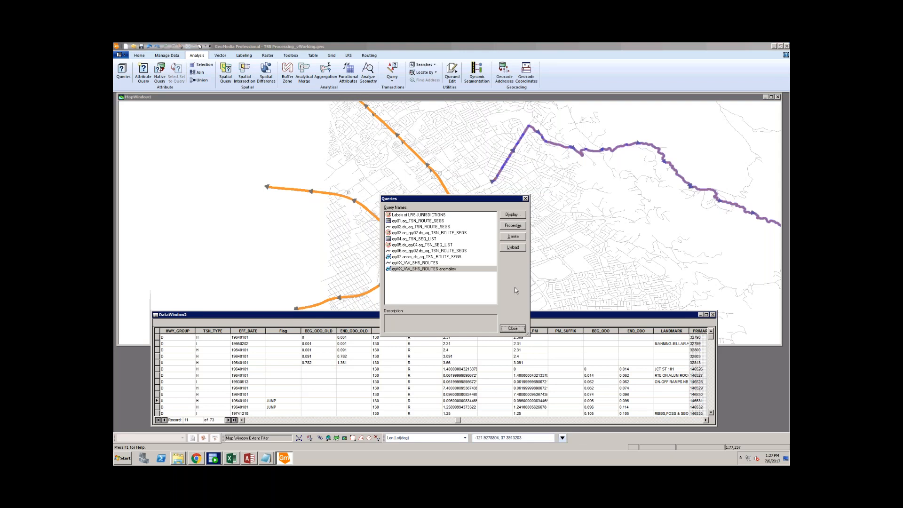
left_click(515, 328)
left_click(514, 329)
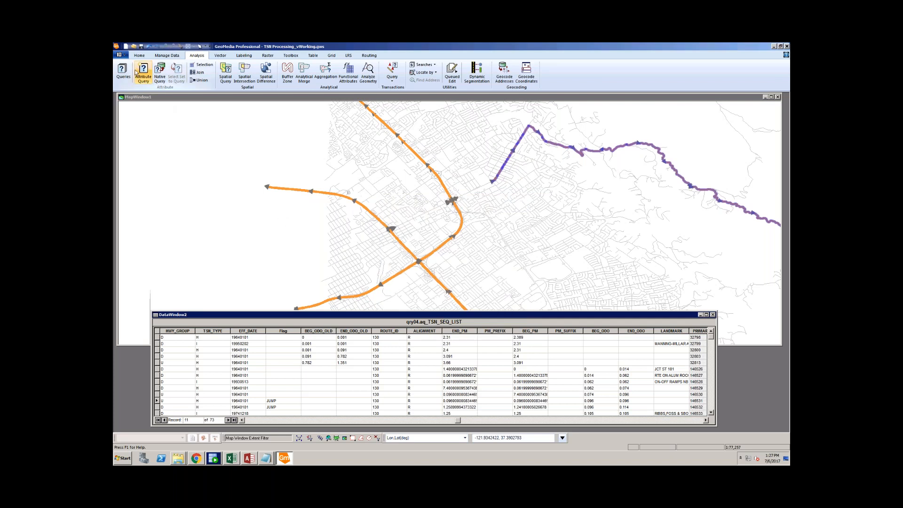
left_click(123, 72)
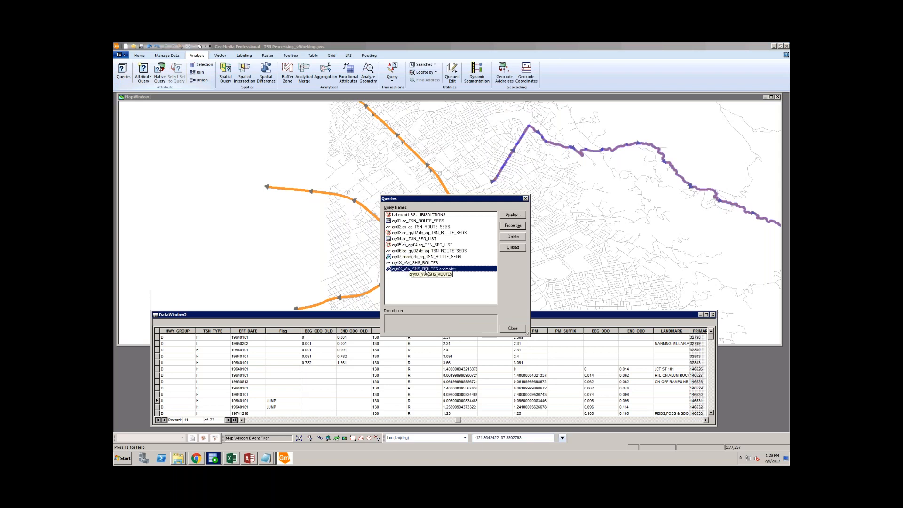
left_click(512, 328)
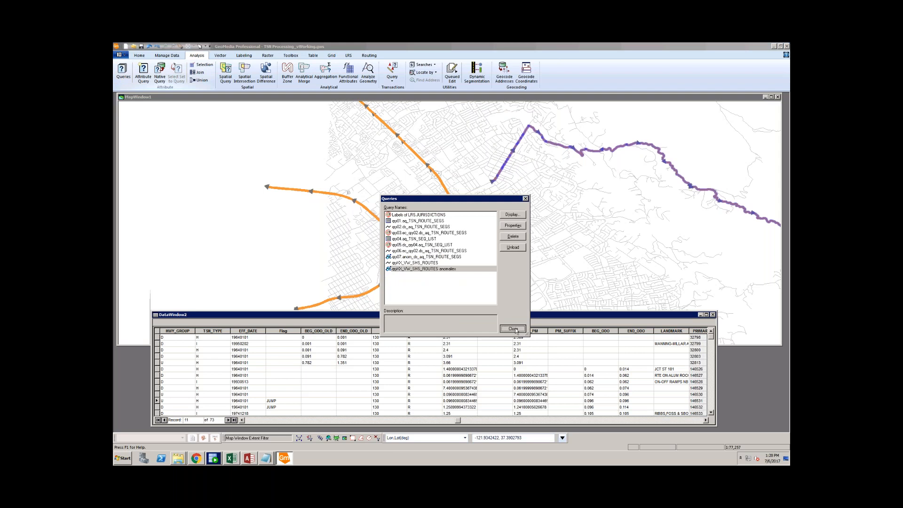
Check the LRS features choices in Dynamic Segmentation and cancel without creating a query
left_click(139, 55)
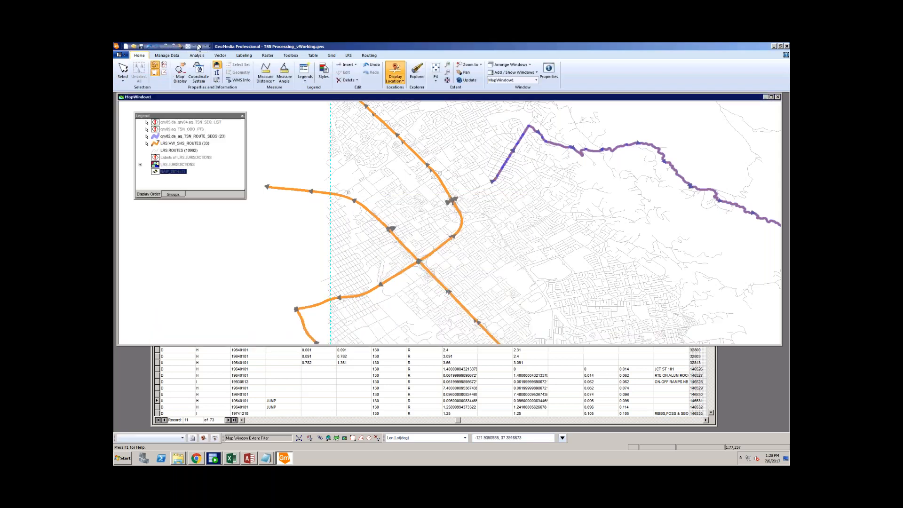
left_click(197, 55)
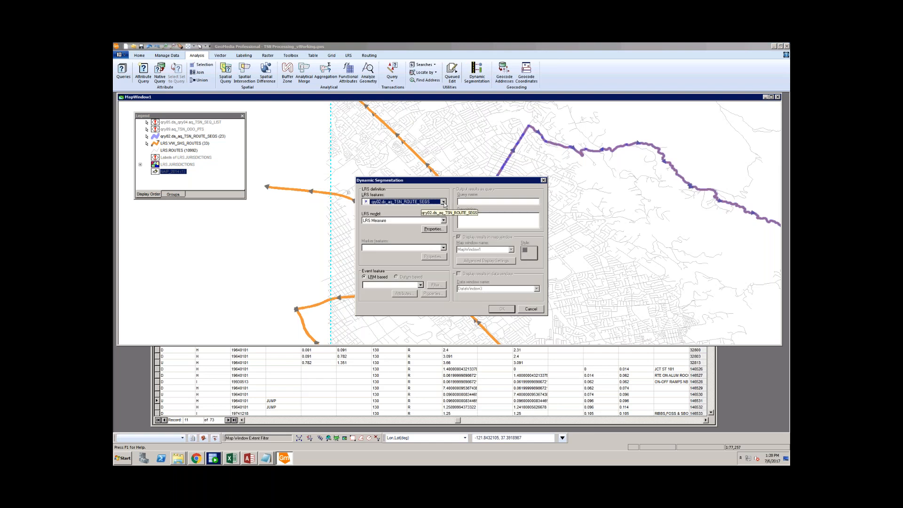
left_click(443, 202)
left_click(444, 203)
left_click(531, 309)
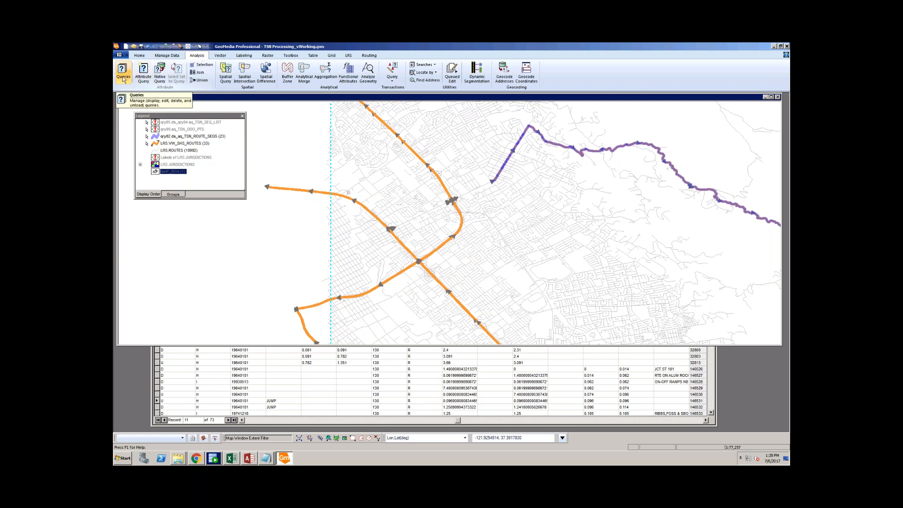
Browse the LRS_EDIT feature classes available for an attribute query and cancel without creating one
left_click(143, 72)
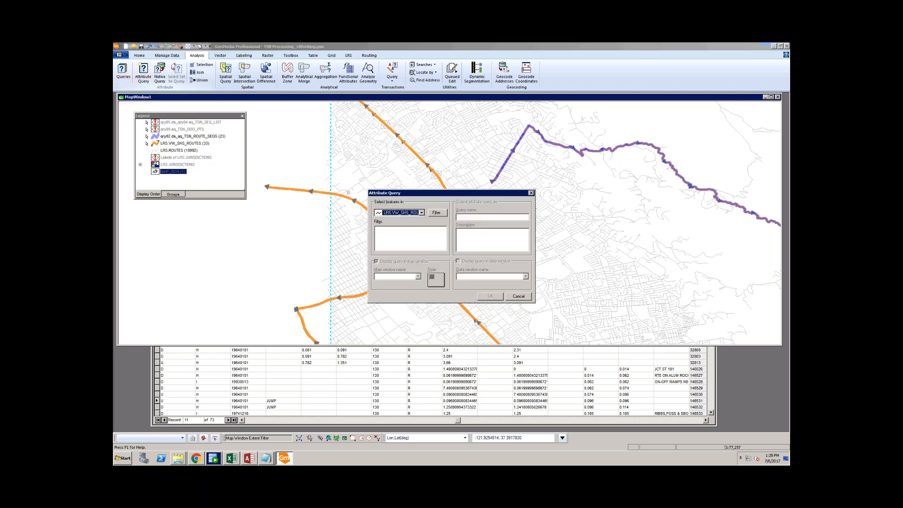
left_click(422, 213)
scroll(471, 264, "up", 1)
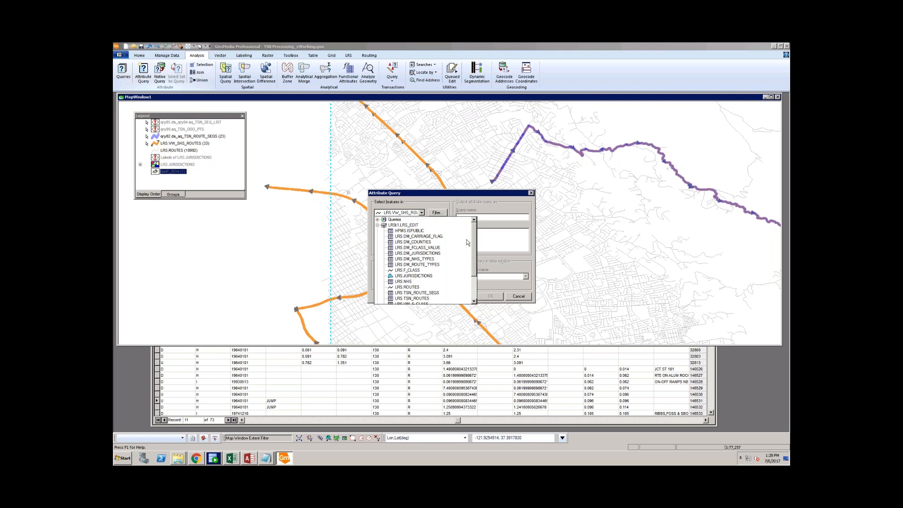
scroll(446, 235, "down", 2)
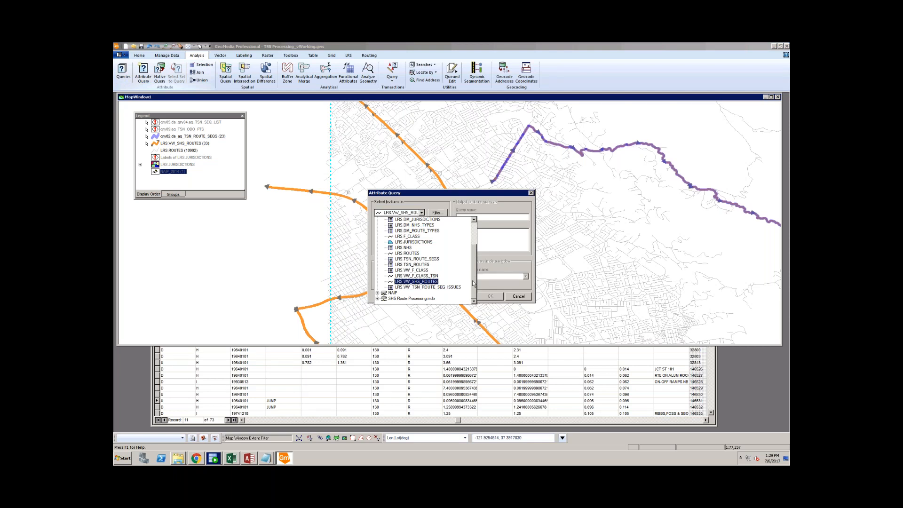
mouse_move(474, 280)
left_mouse_down()
mouse_move(473, 246)
mouse_move(475, 281)
left_mouse_up()
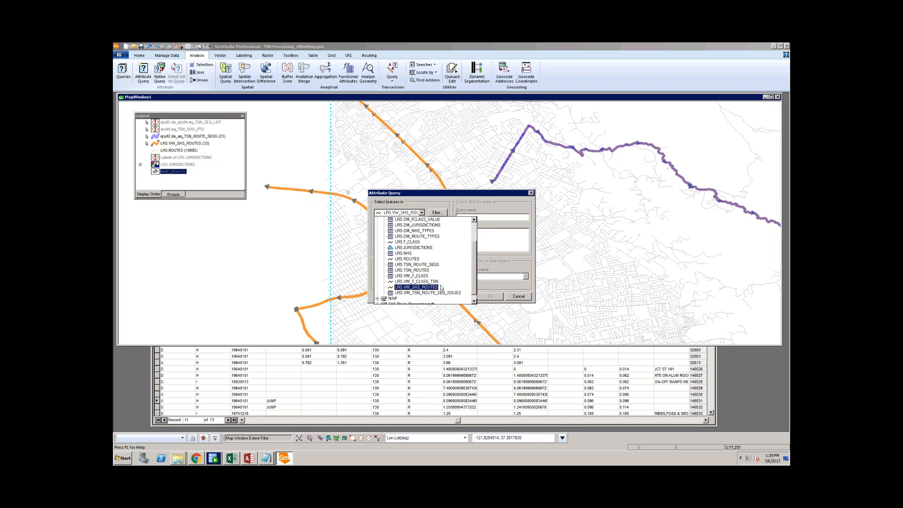
left_click(501, 275)
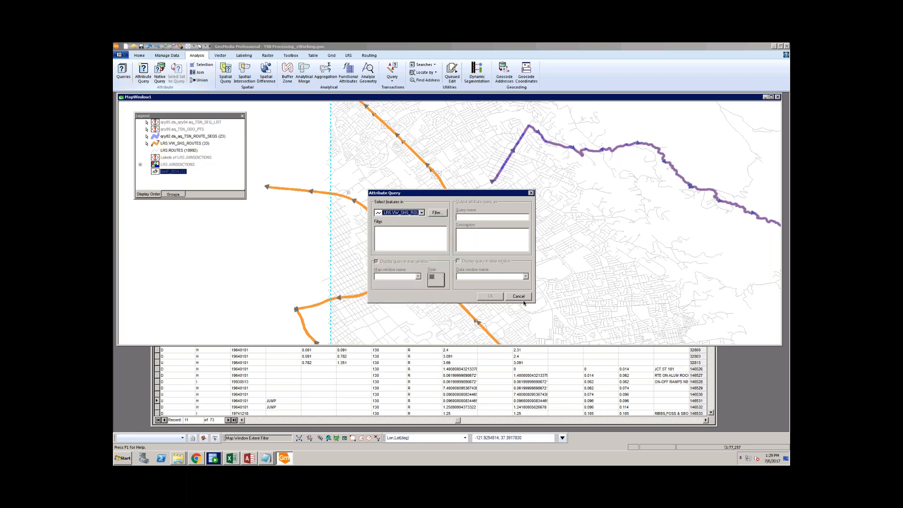
left_click(522, 298)
left_click(522, 298)
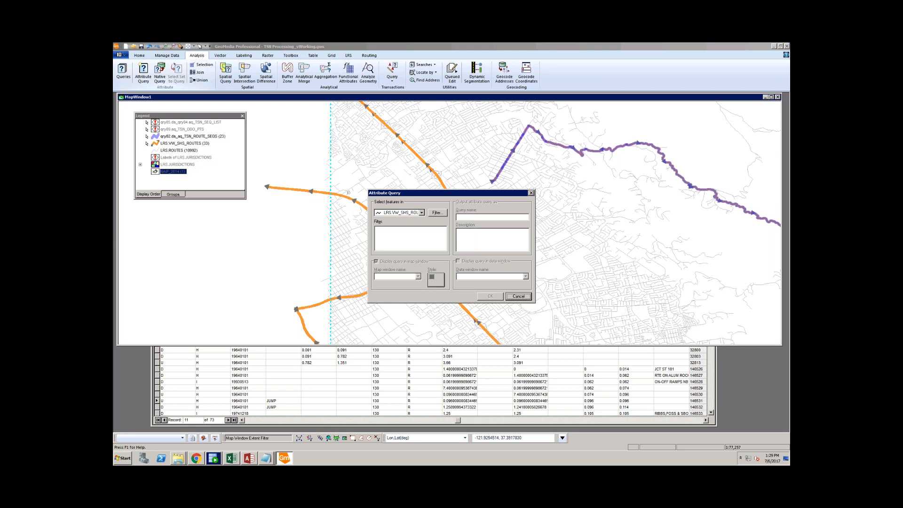
Search the installed programs for "database"
left_click(215, 461)
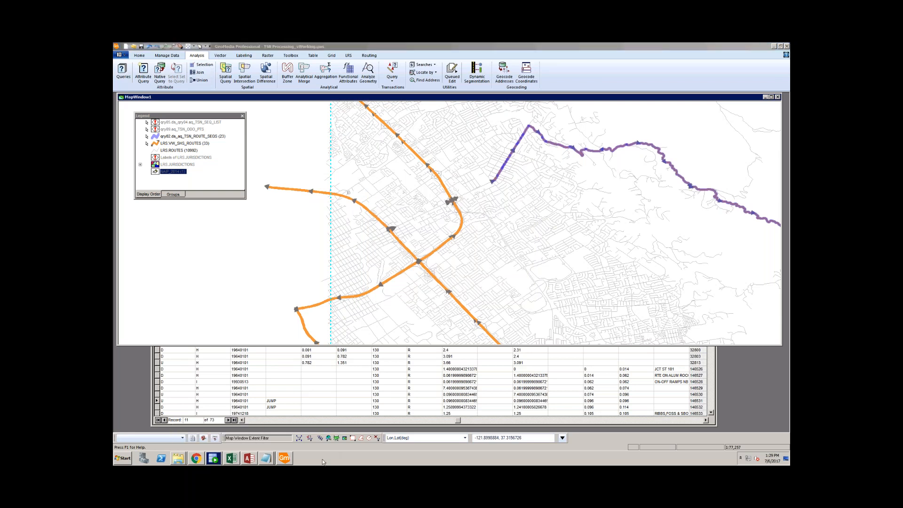
left_click(122, 458)
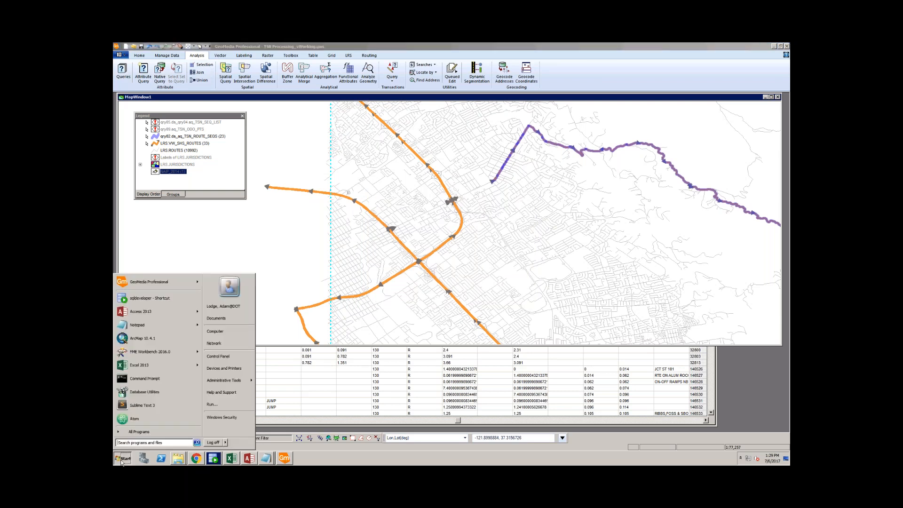
left_click(142, 442)
type("database")
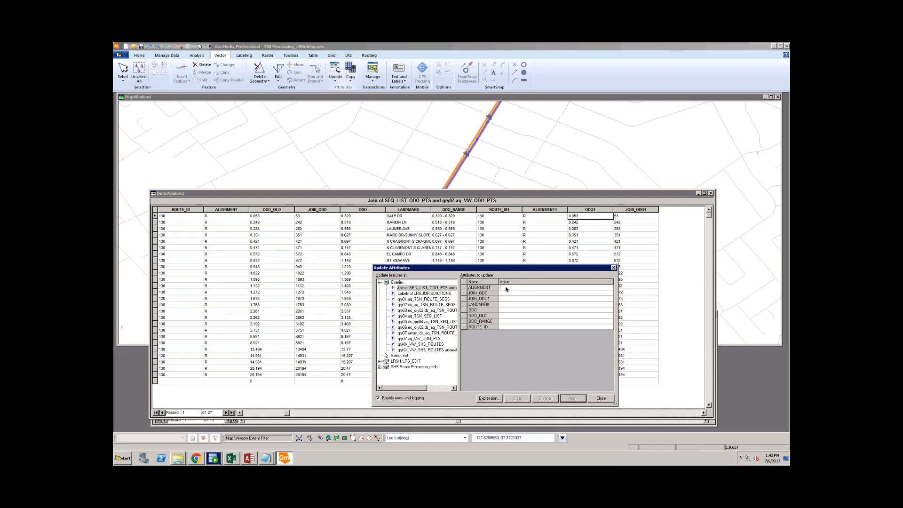
Close Update Attributes without applying anything and examine the ROUTE_ID through ODO columns of the SEQ_LIST_ODO_PTS join
left_click(601, 398)
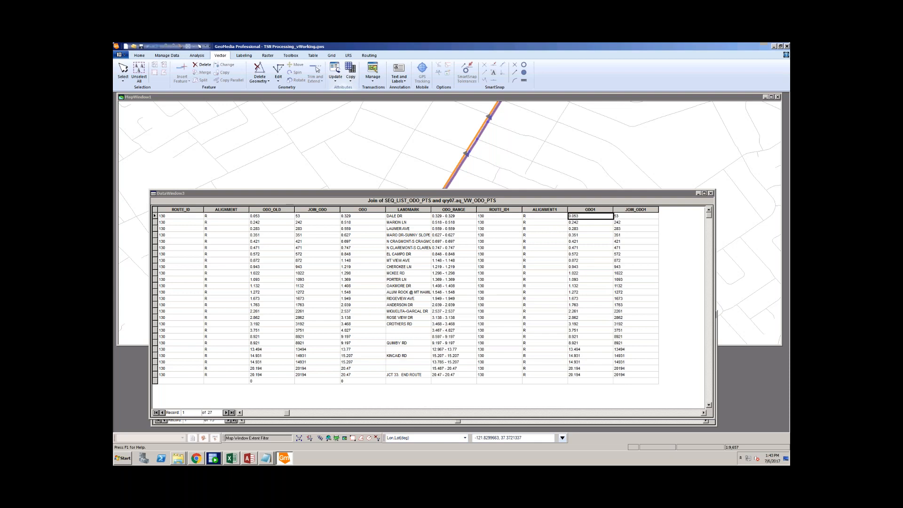
left_click_drag(181, 210, 390, 206)
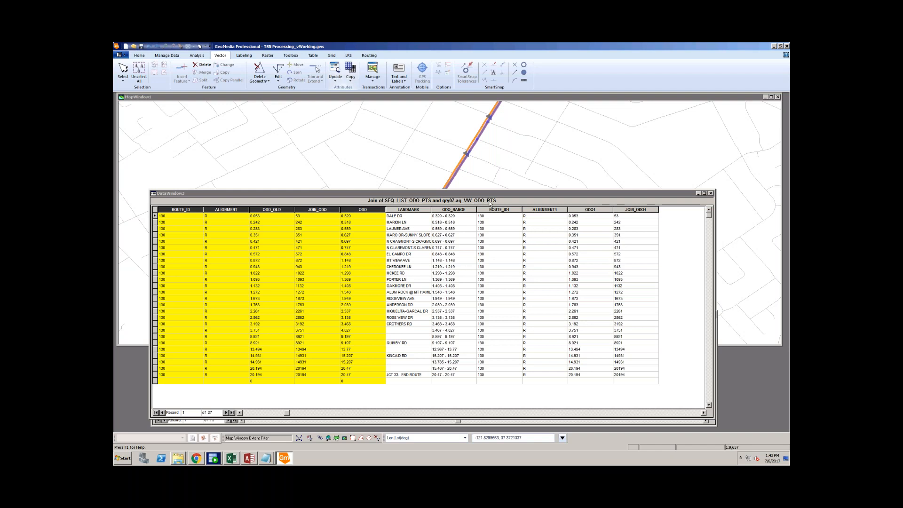
left_click(371, 236)
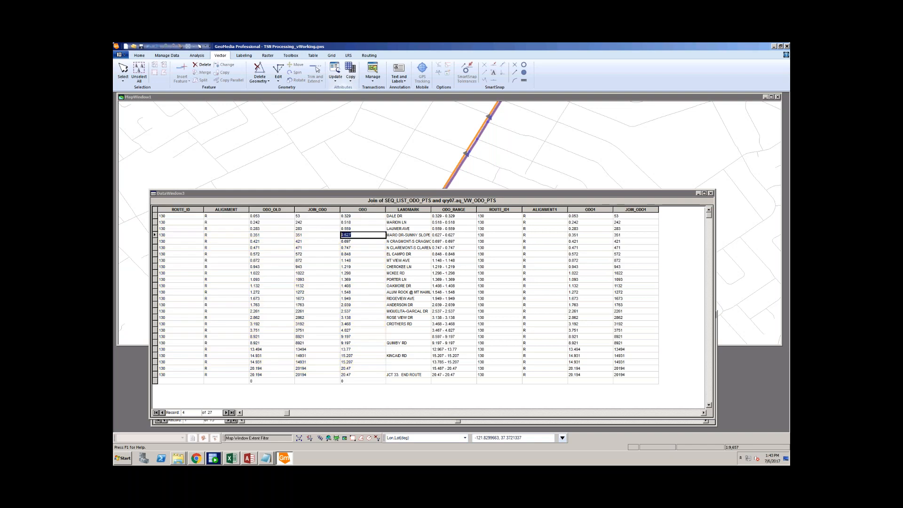
Compare the ROUTE_ID, ALIGNMENT, ODO_OLD and ODO columns with ROUTE_ID1, ALIGNMENT1 and ODO1 in the join table
left_click(272, 210)
left_click(181, 209)
left_click(272, 210, "shift")
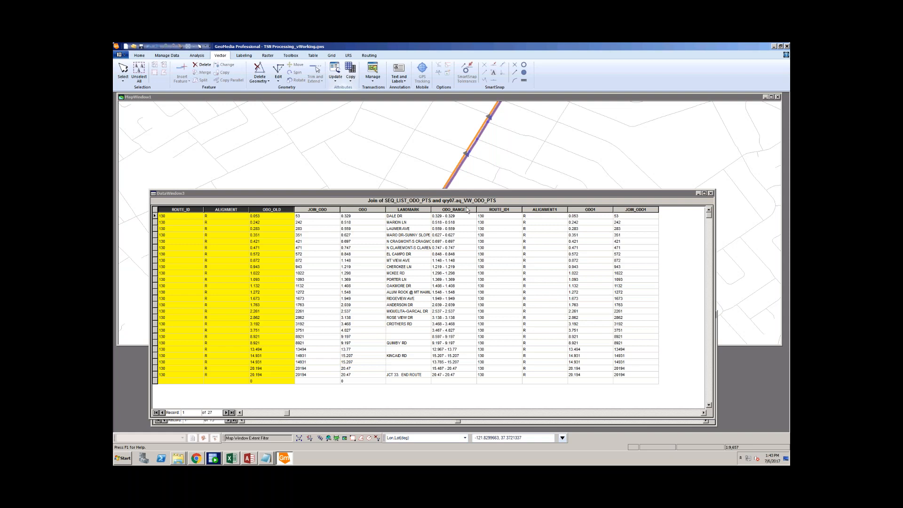
left_click_drag(498, 210, 591, 212)
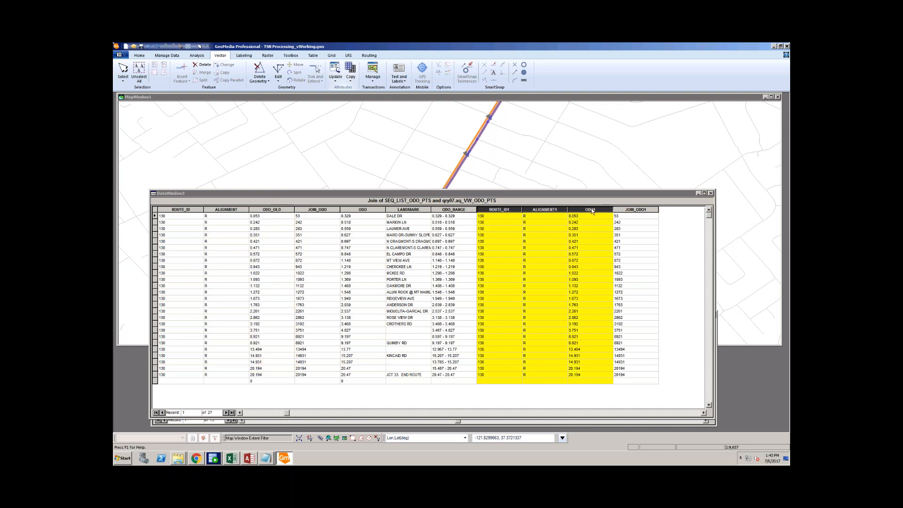
left_click(358, 216)
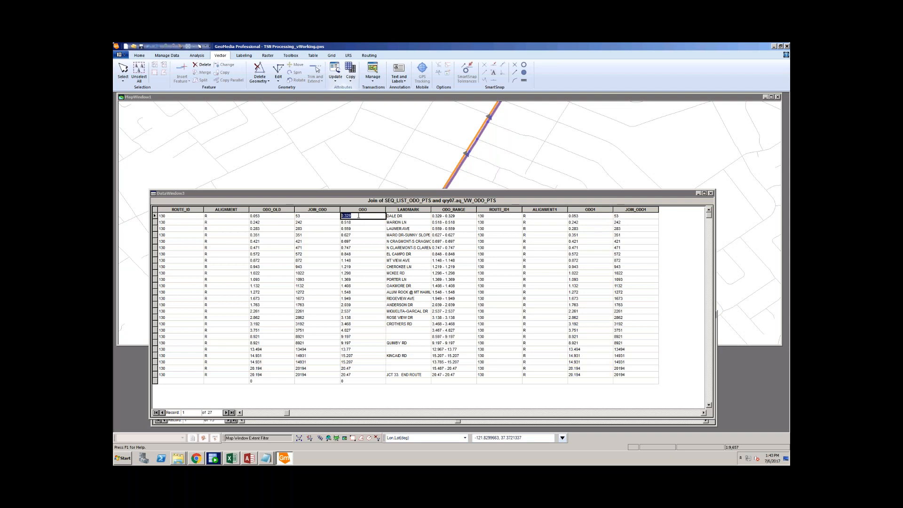
left_click(362, 210)
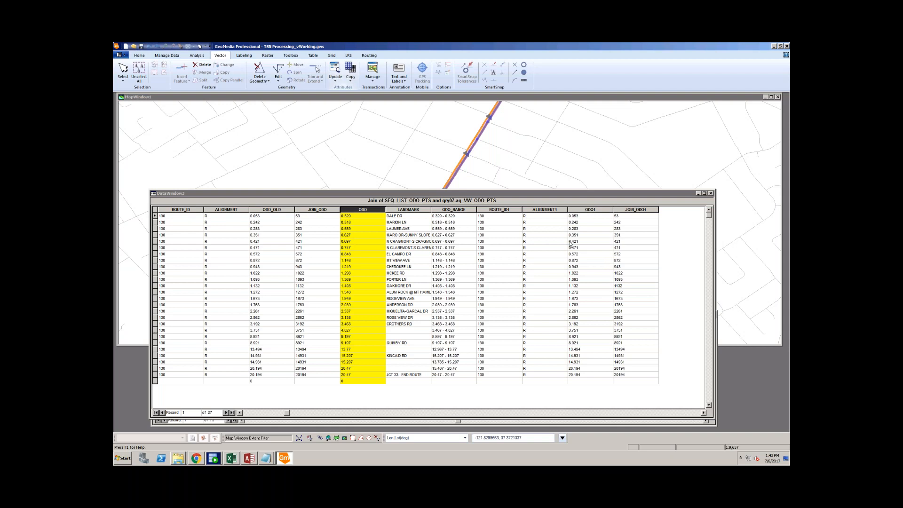
left_click(592, 211)
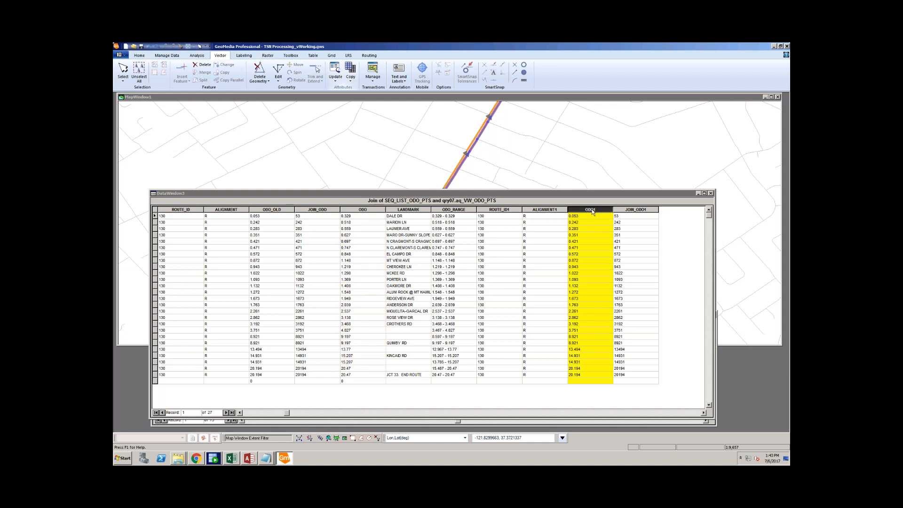
Examine the JOIN_ODO, ODO and ODO_RANGE values of the KINCAID RD row, the row below it and nearby records
left_click(452, 355)
left_click(464, 361)
left_click(461, 317)
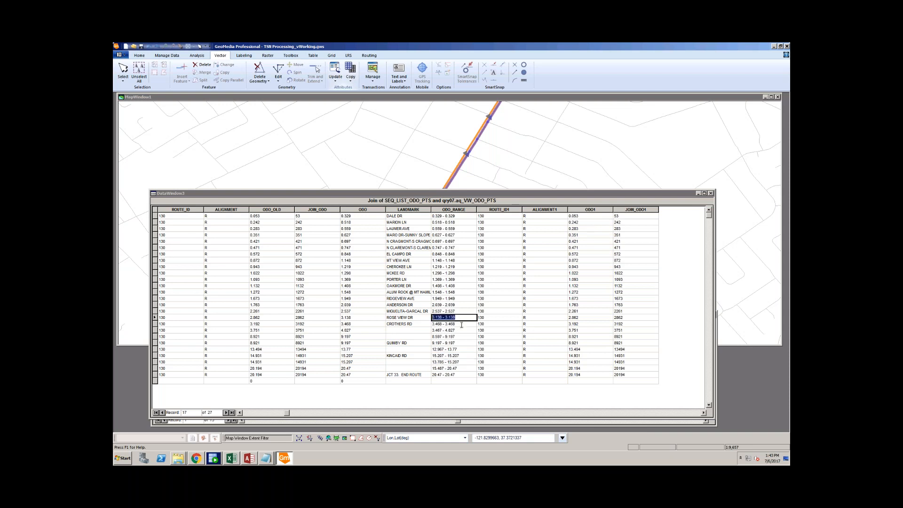
left_click(361, 356)
left_click_drag(362, 356, 457, 362)
left_click(459, 355)
left_click(459, 362)
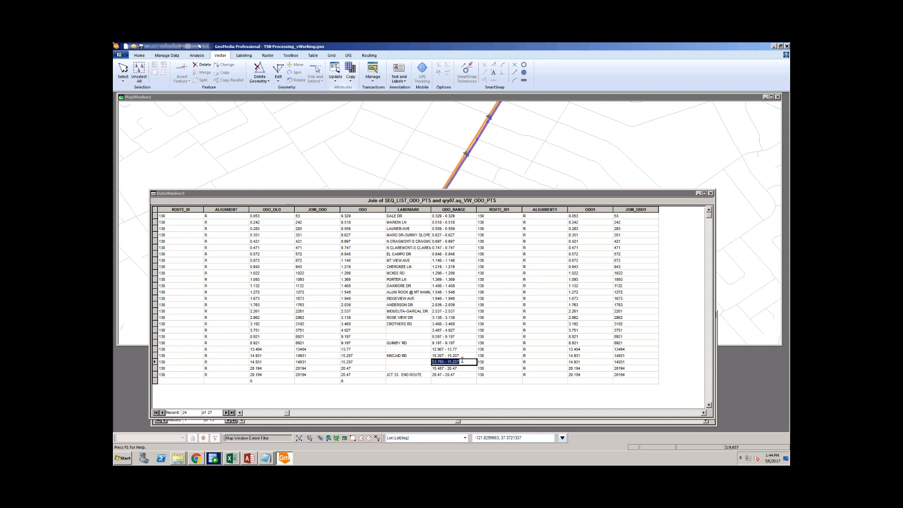
left_click(462, 356)
left_click(361, 356)
left_click(309, 356)
left_click_drag(344, 356, 346, 362)
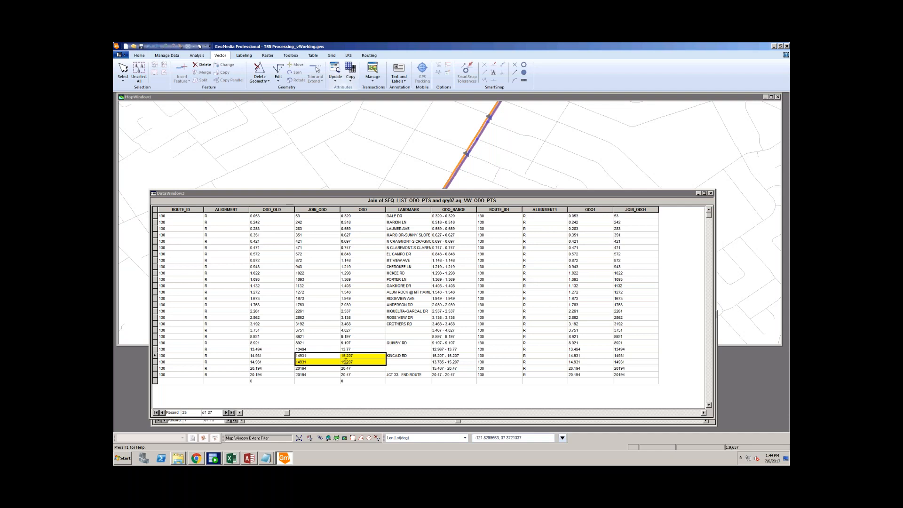
left_click(453, 356)
left_click_drag(453, 356, 465, 361)
left_click(465, 362)
left_click(464, 355)
key("Up")
key("Up")
key("Up")
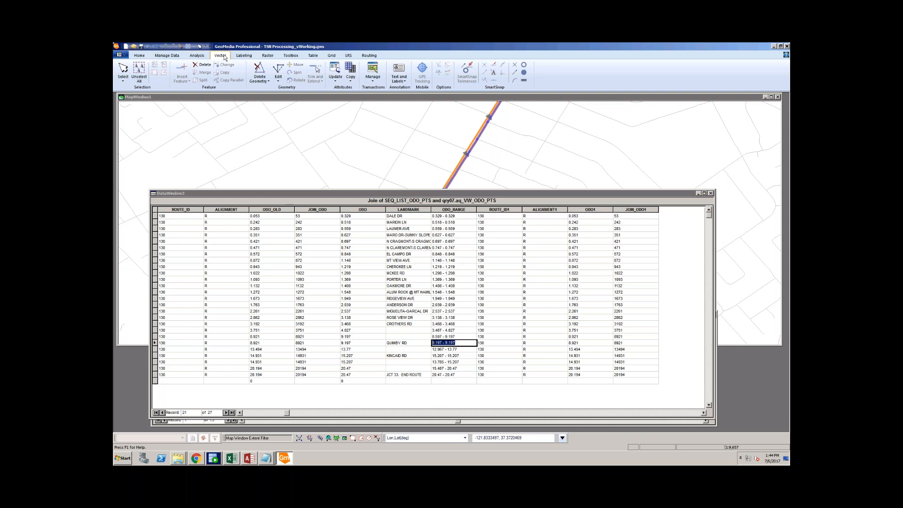
Try an Input.ODO expression for JOIN_ODO1 in the join's attribute update, and cancel without applying it
left_click(340, 84)
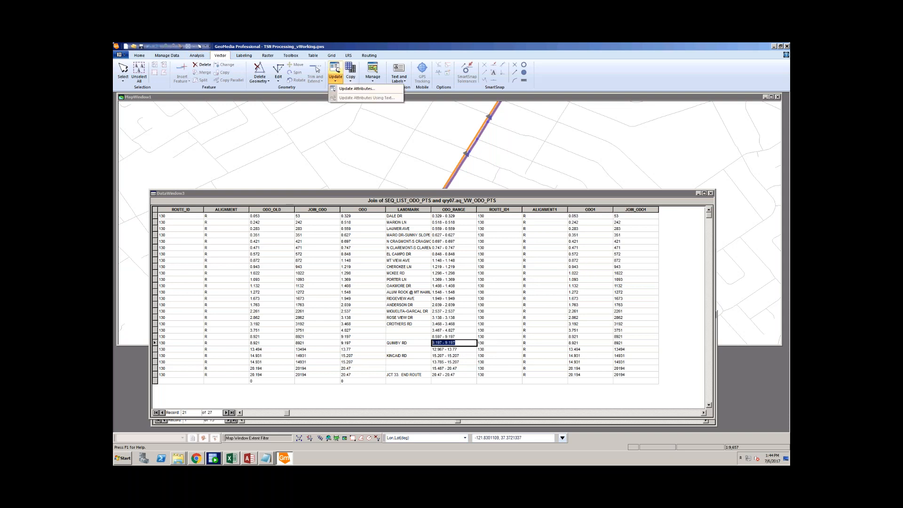
left_click(351, 90)
left_click(380, 283)
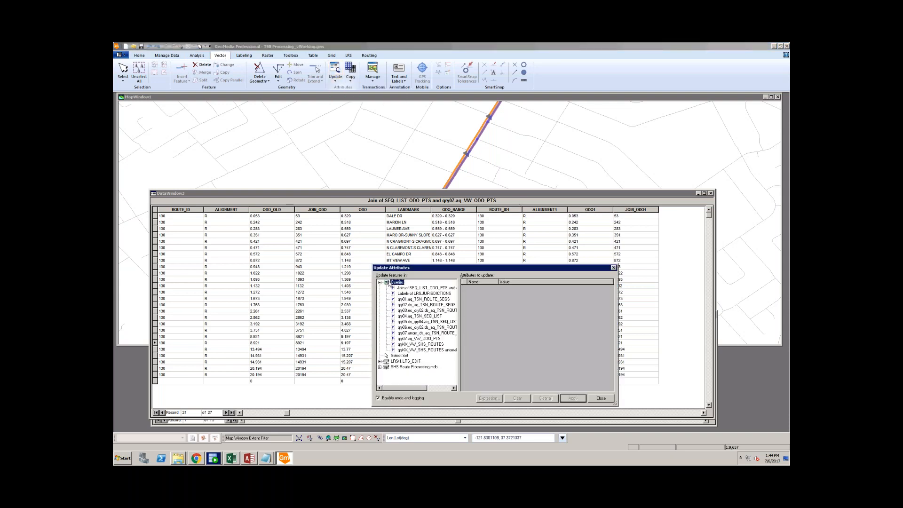
left_click(417, 289)
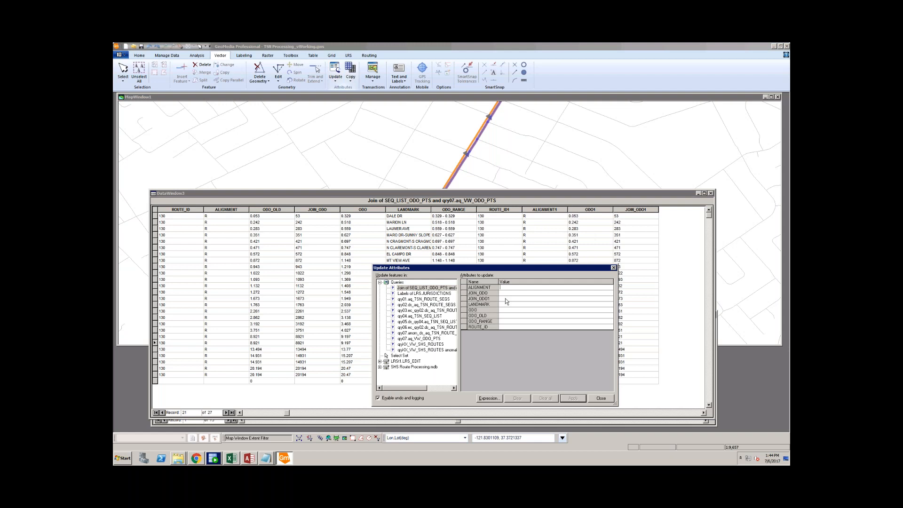
left_click(489, 398)
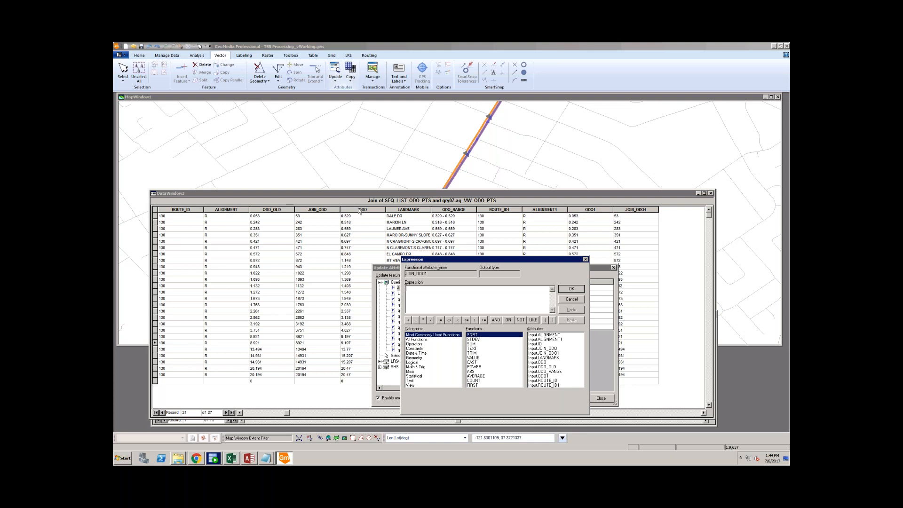
double_click(538, 362)
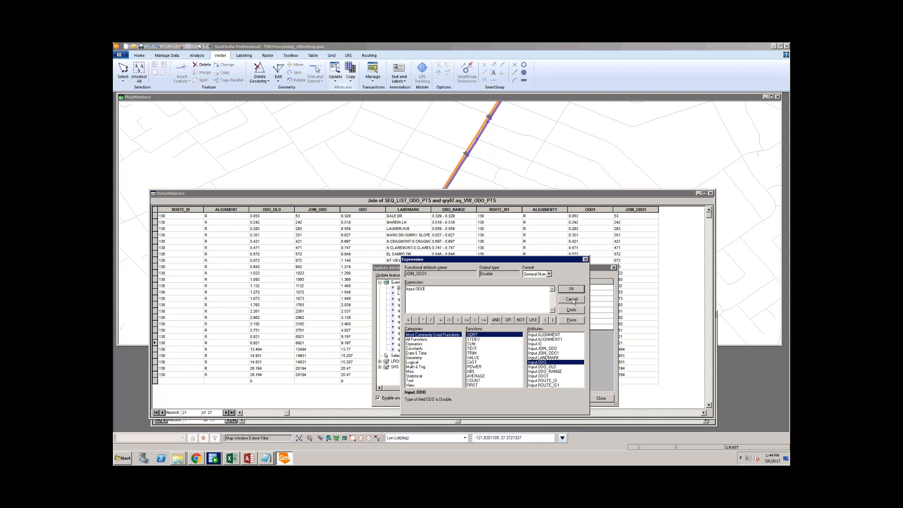
left_click_drag(494, 259, 589, 270)
left_click(655, 304)
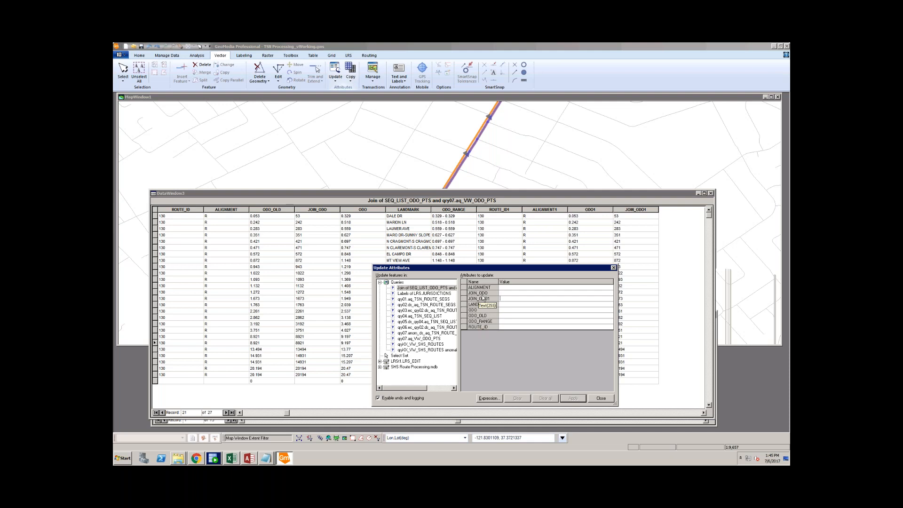
left_click(602, 399)
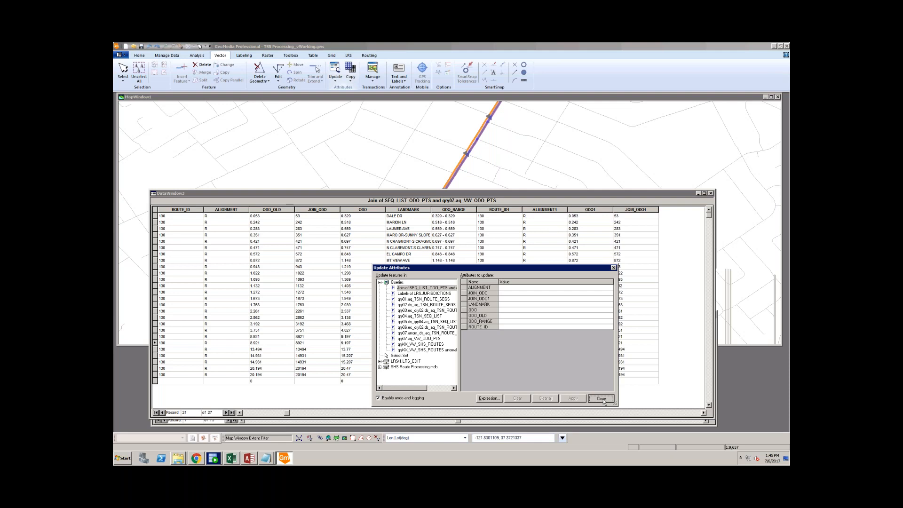
left_click(603, 399)
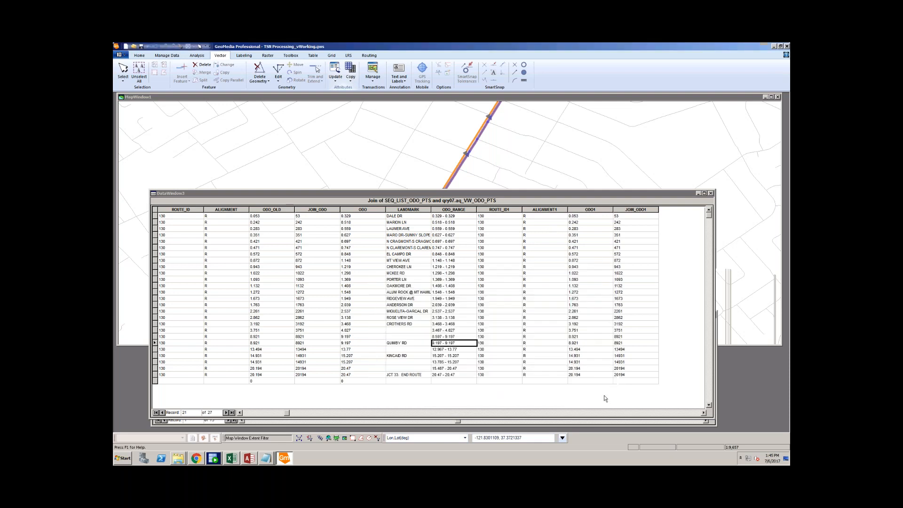
Copy the ODO values from the DALE DR row down to 4.027 into the ODO1 cells of the same rows
left_click_drag(359, 216, 357, 334)
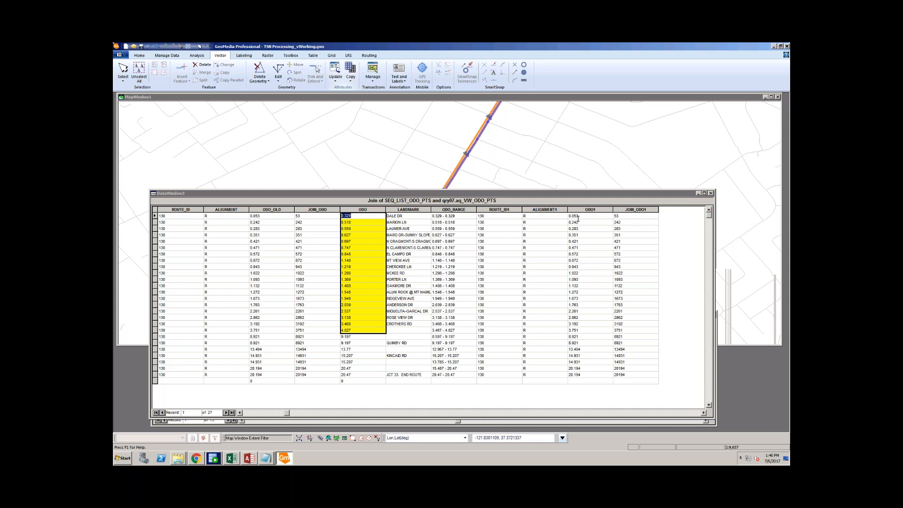
left_click_drag(576, 215, 583, 333)
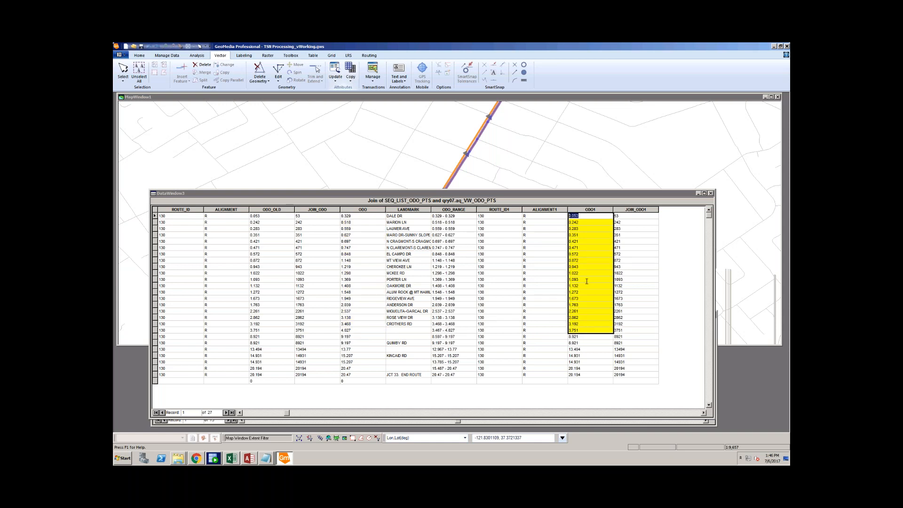
type("0.329 0.518")
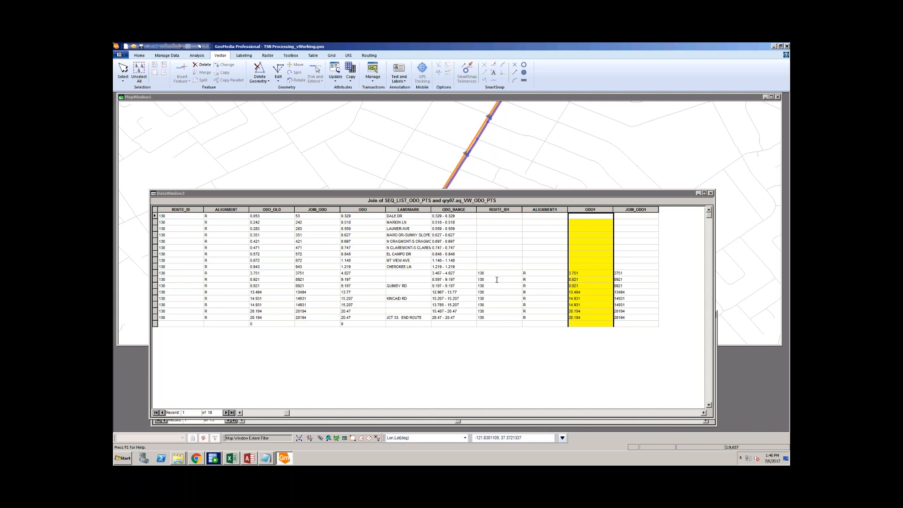
Inspect the ALIGNMENT1, ODO1 and ODO cells of the changed join records and close the join's data window
left_click(536, 285)
left_click(545, 241)
left_click(602, 230)
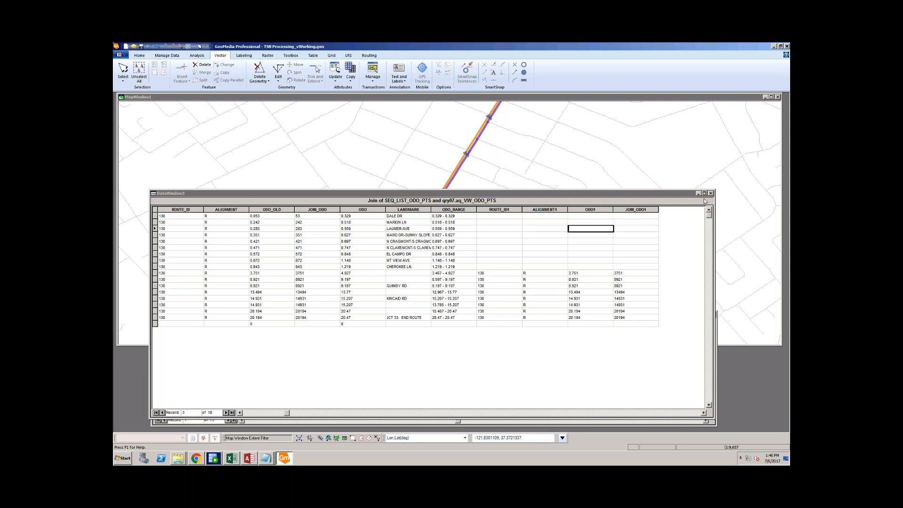
key("Tab")
left_click(578, 267)
left_click(581, 280)
left_click(582, 273)
left_click(364, 273)
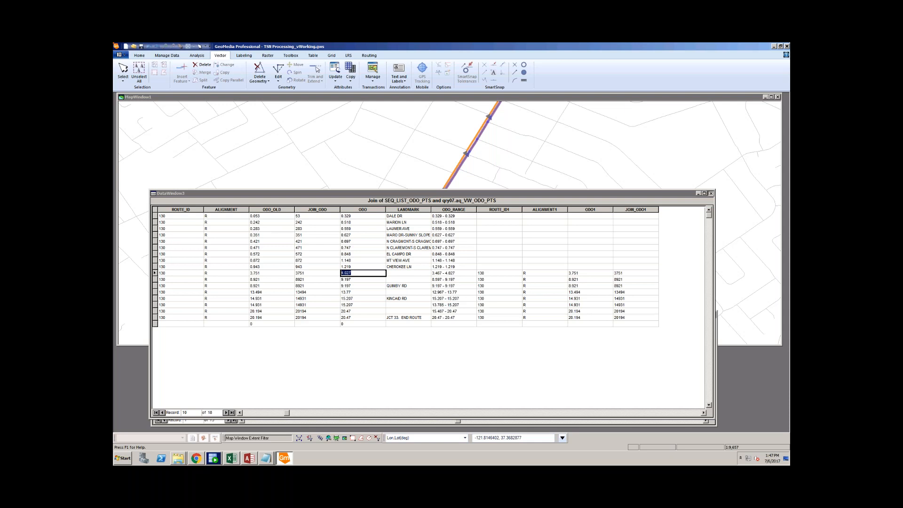
left_click(711, 194)
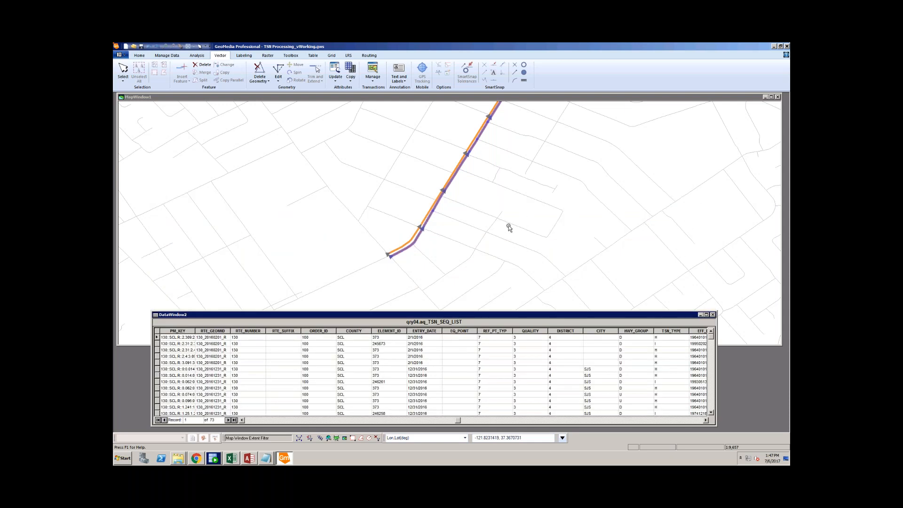
Make the LRS.VW_SHS_ROUTES legend entry non-locatable in the map
left_click(490, 203)
scroll(490, 203, "down", 2)
scroll(474, 220, "up", 3)
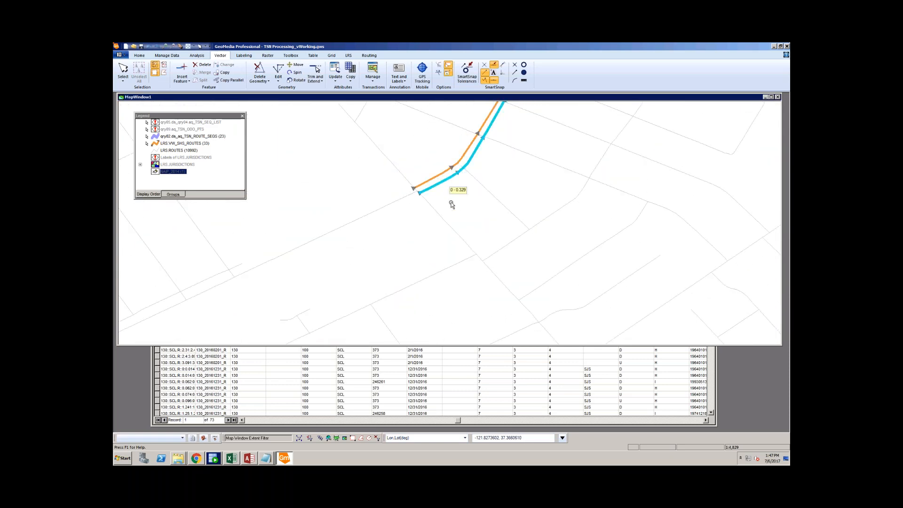
scroll(454, 246, "down", 2)
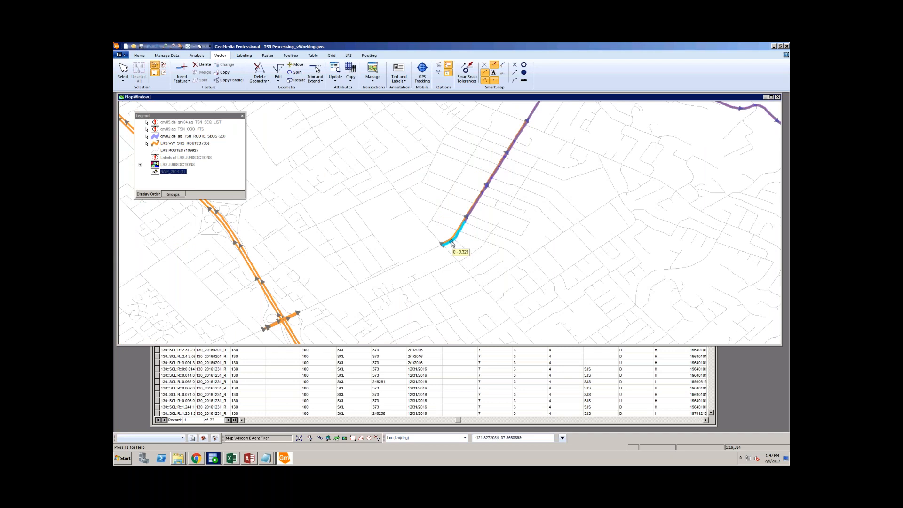
double_click(452, 244)
left_click(494, 257)
right_click(173, 143)
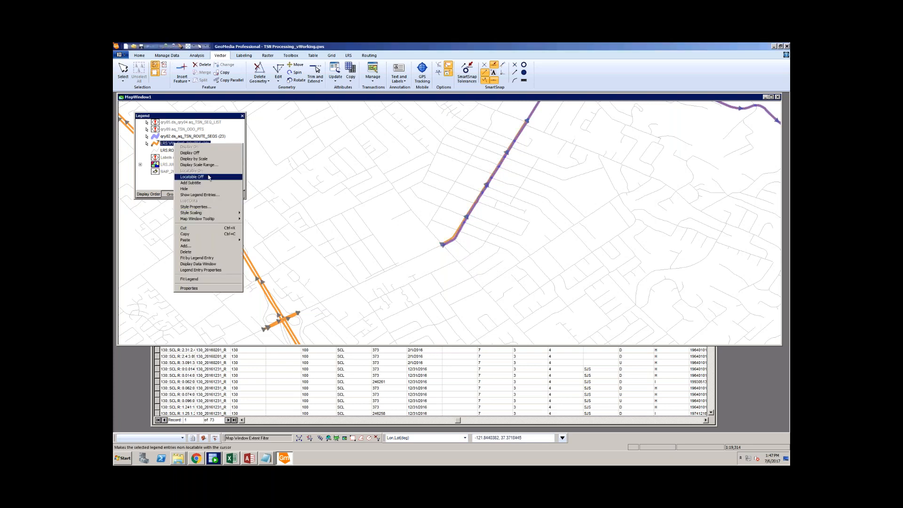
left_click(192, 177)
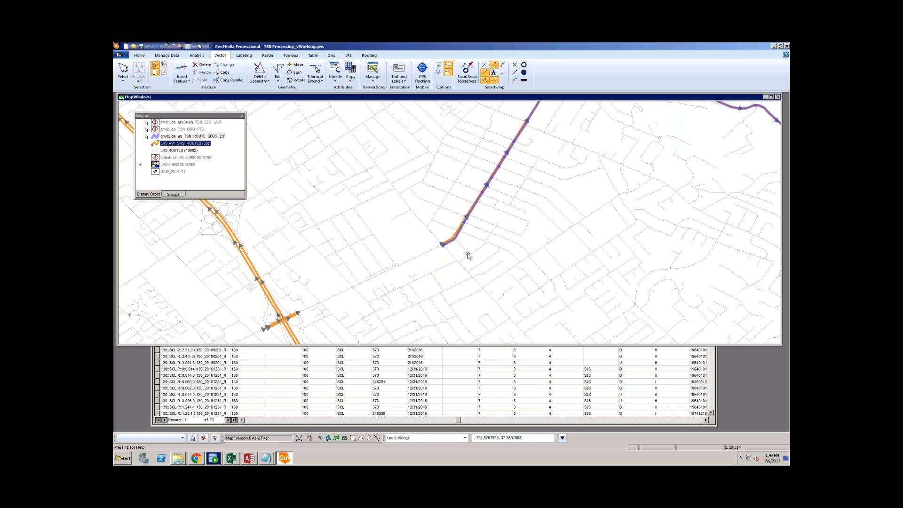
Check the ODO_BEG and ODO_END attributes of the first Route 130 segment in qry02, then cancel and clear the selection
double_click(454, 245)
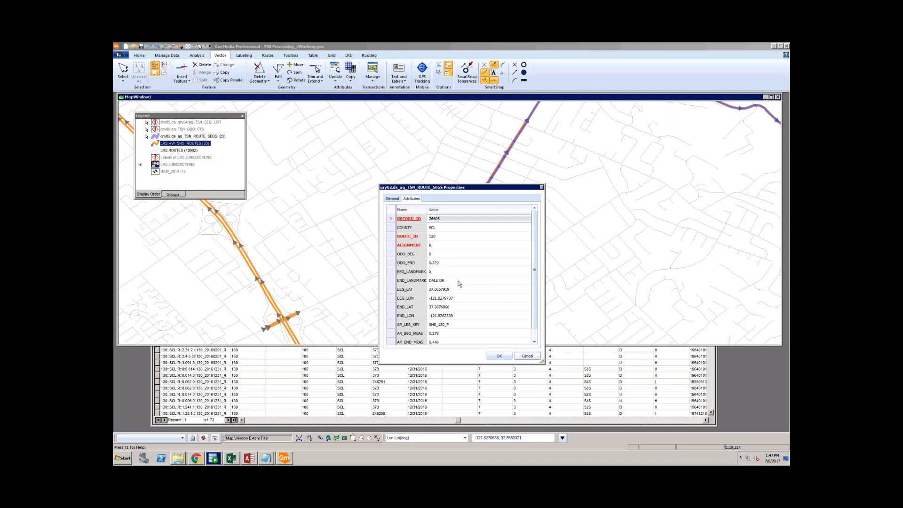
left_click(478, 262)
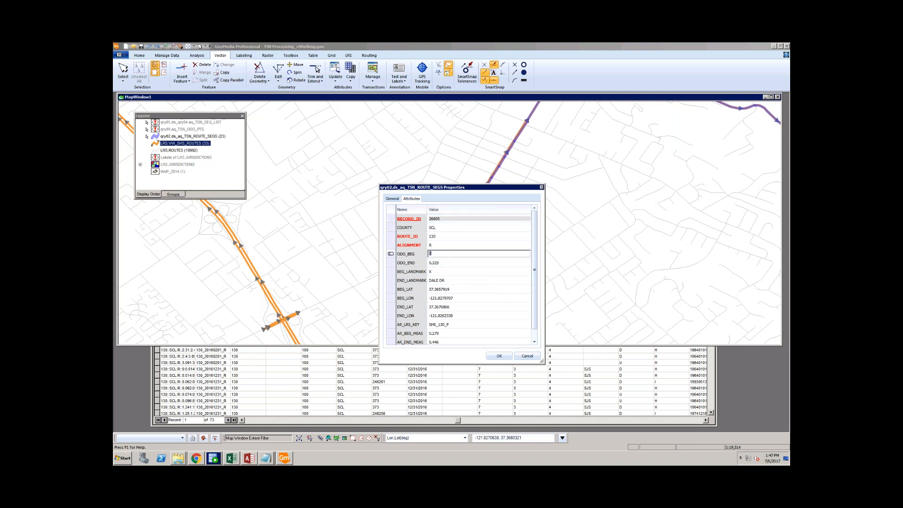
key("Escape")
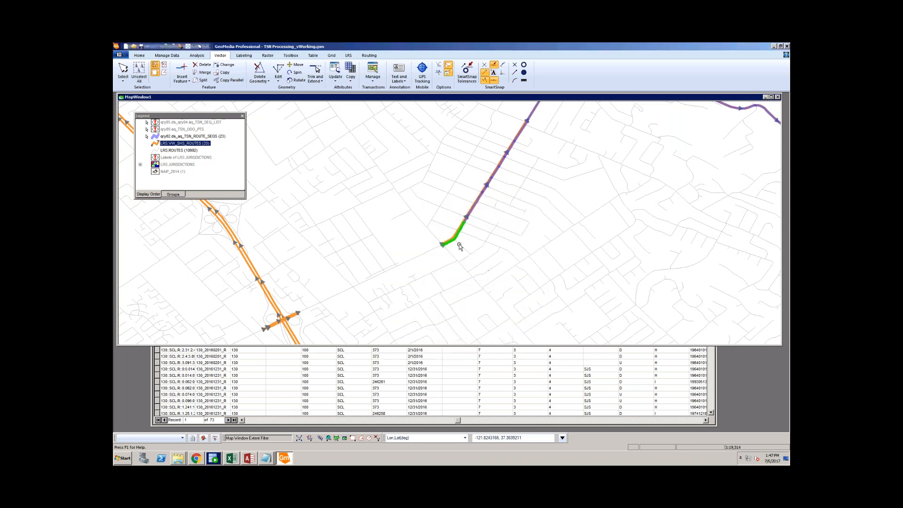
left_click(470, 244)
Close and reopen the LRS_EDIT Oracle warehouse connection, and close the list of warehouse connections
left_click(167, 56)
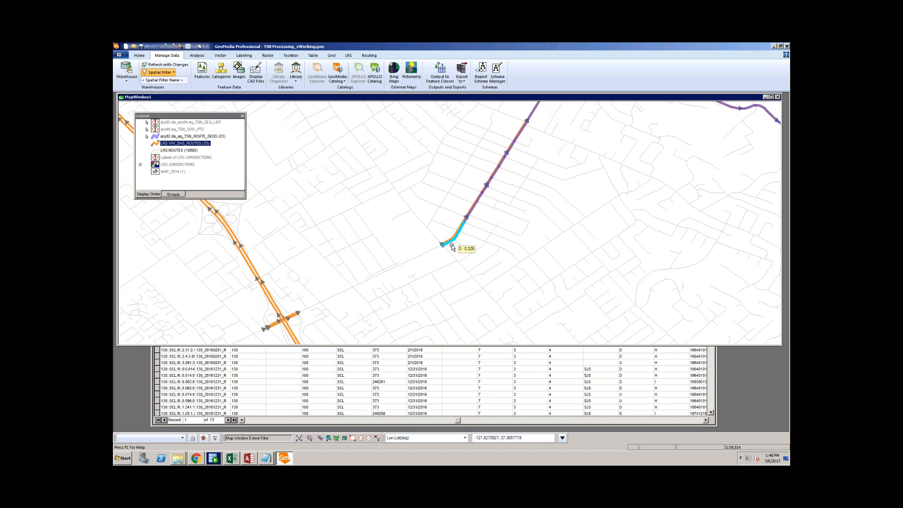
scroll(445, 245, "up", 2)
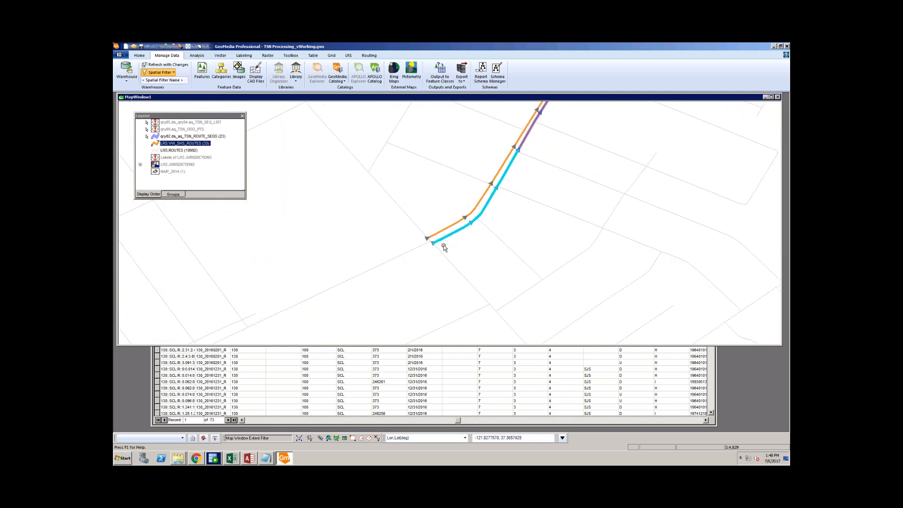
scroll(444, 244, "down", 1)
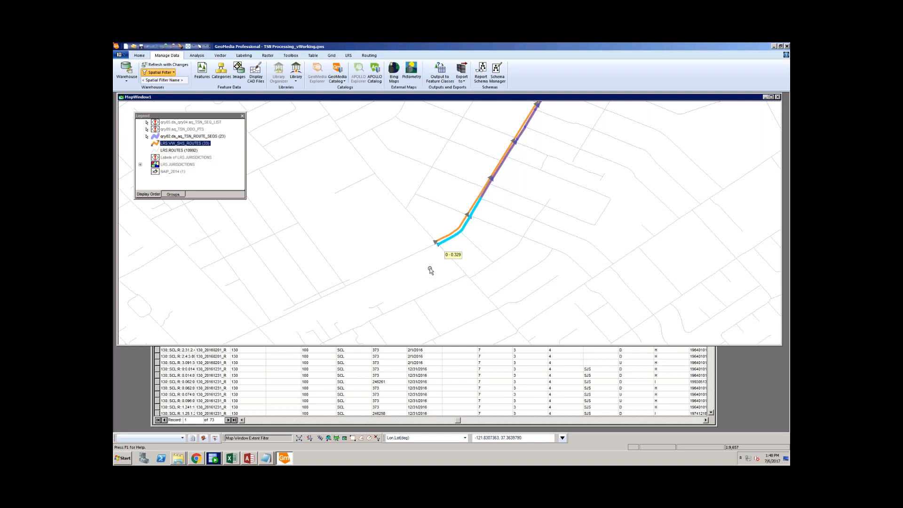
scroll(430, 268, "down", 2)
scroll(442, 263, "up", 2)
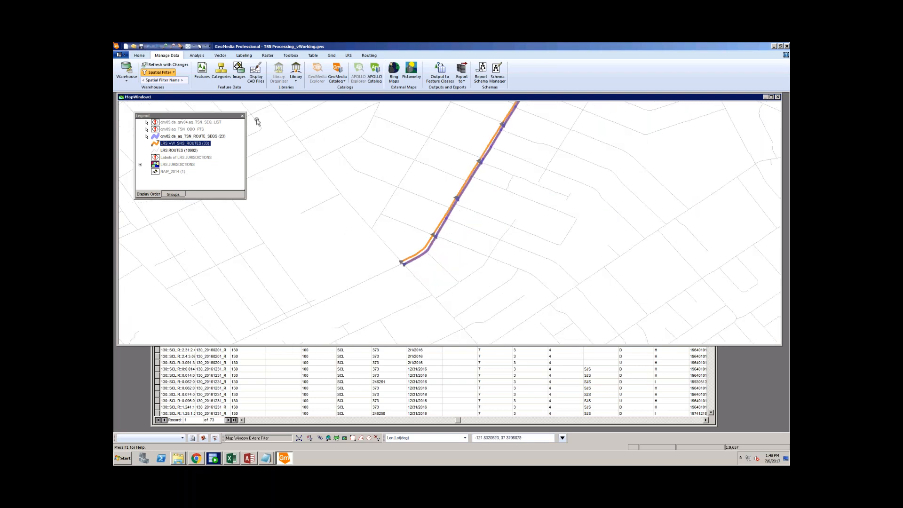
left_click(125, 70)
left_click(339, 202)
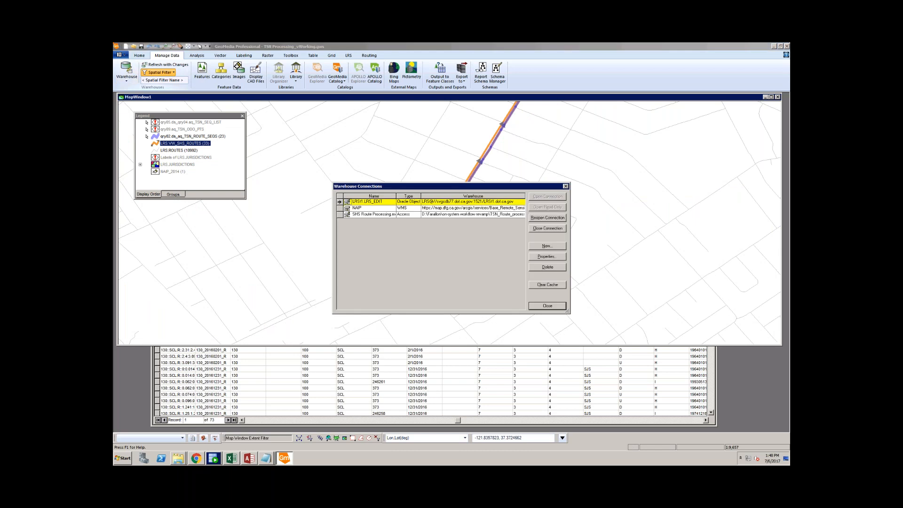
left_click(546, 229)
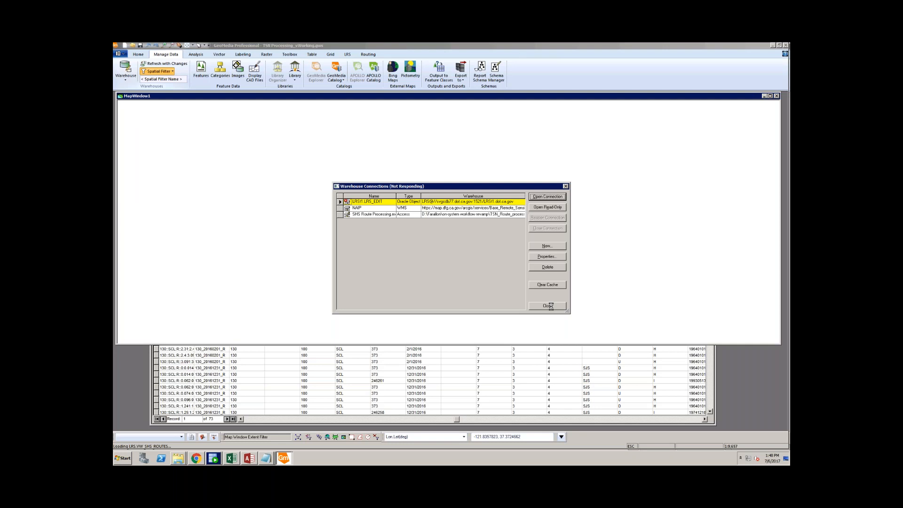
left_click(547, 306)
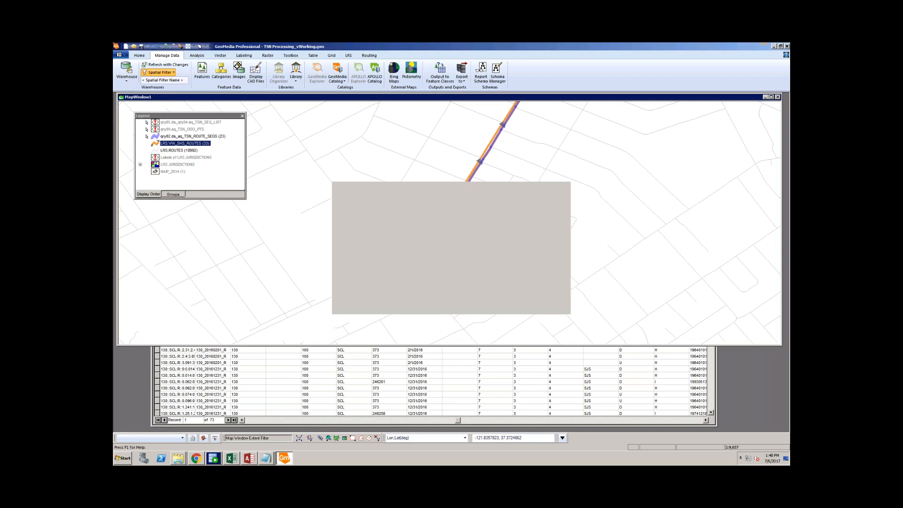
Examine the odometer ranges of the Route 130 segments in the map, starting from the beginning of the route
mouse_move(421, 261)
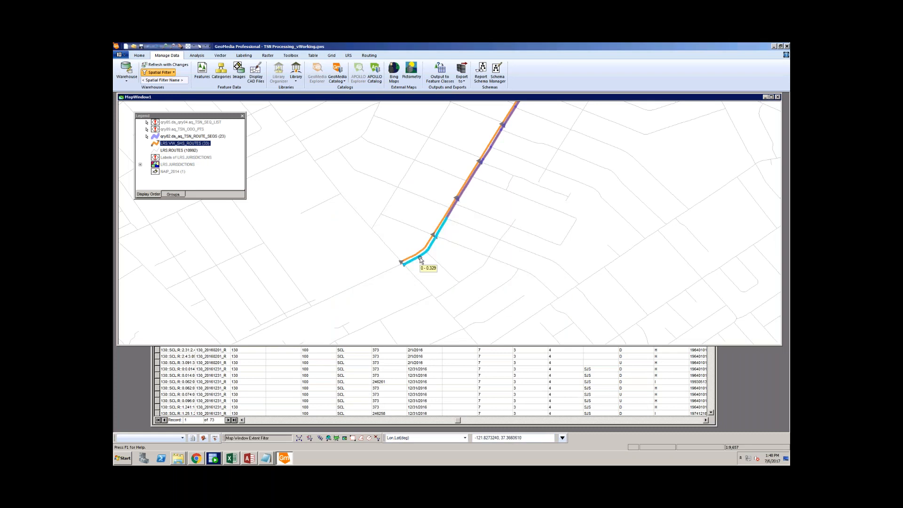
mouse_move(451, 212)
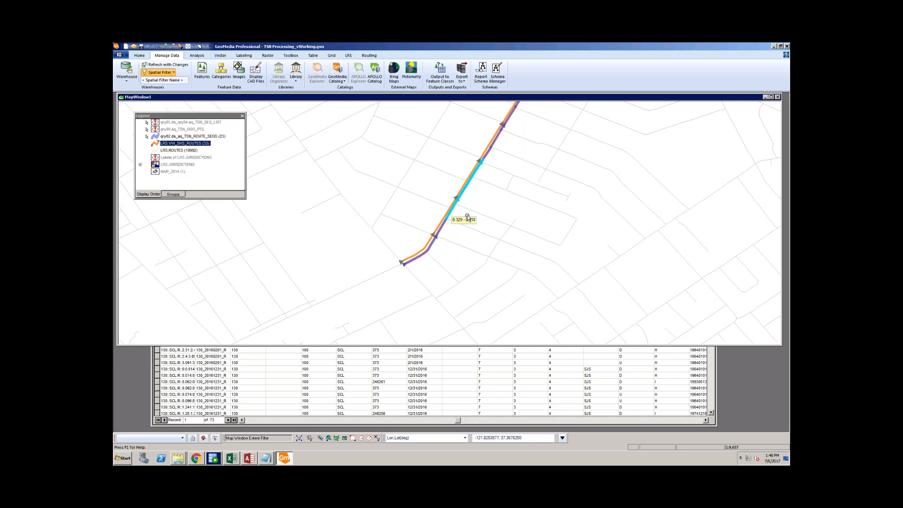
scroll(463, 255, "down", 1)
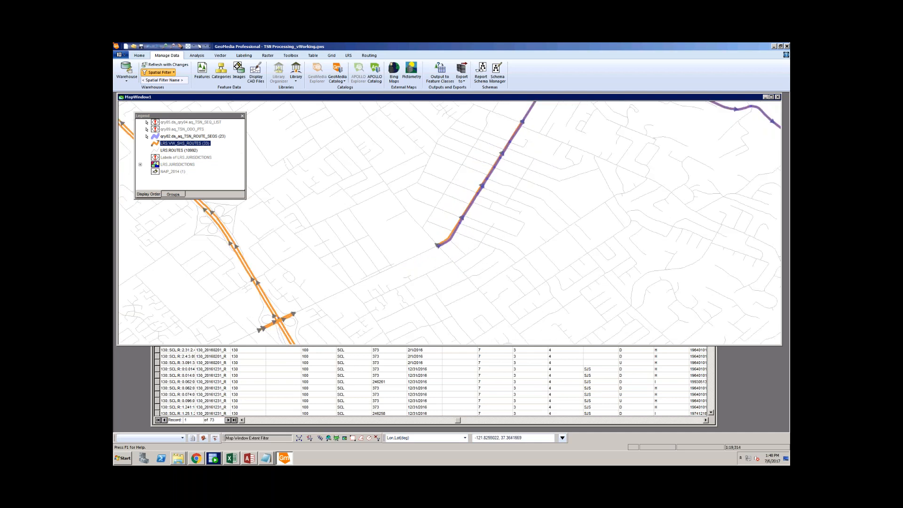
scroll(364, 268, "down", 2)
mouse_move(405, 234)
scroll(393, 256, "up", 3)
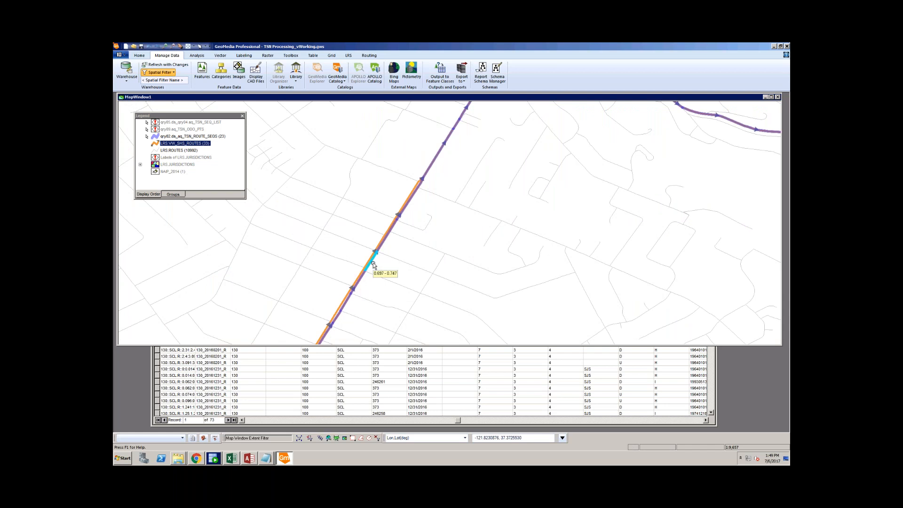
mouse_move(361, 283)
scroll(357, 282, "down", 3)
scroll(354, 275, "up", 2)
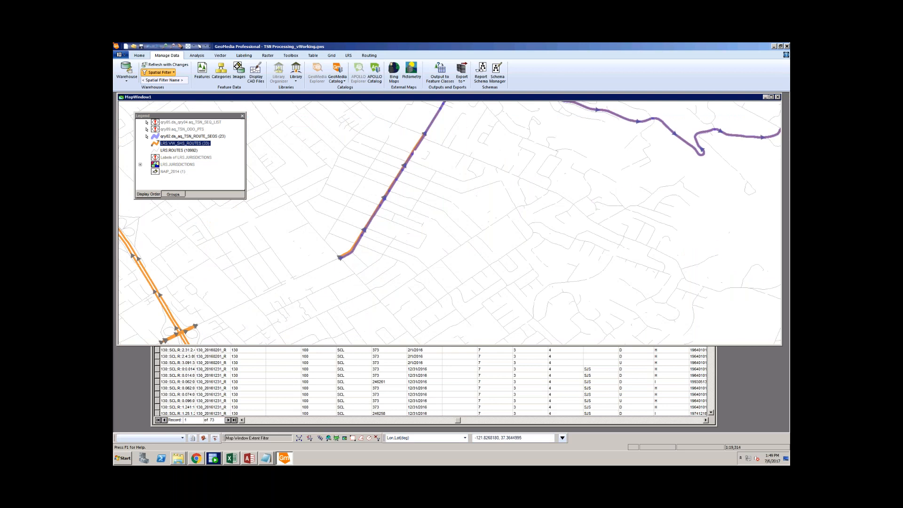
mouse_move(355, 253)
mouse_move(369, 228)
mouse_move(395, 189)
scroll(356, 253, "up", 1)
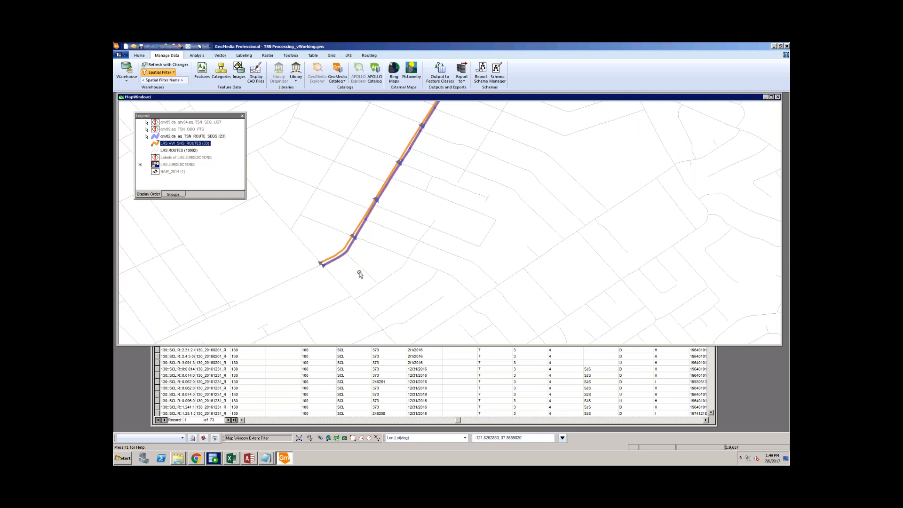
Sort the qry04.aq_TSN_SEQ_LIST records in ascending order by BEG_ODO
left_click(366, 220)
left_click(494, 388)
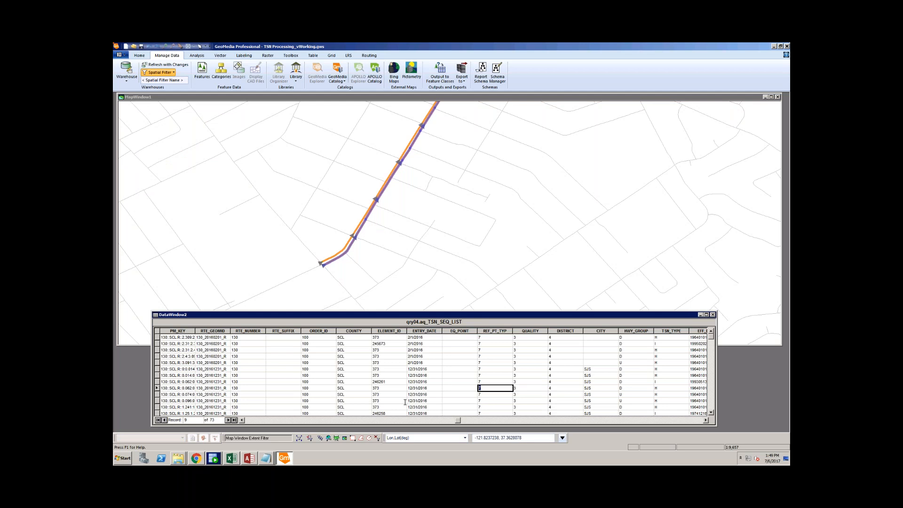
left_click(706, 420)
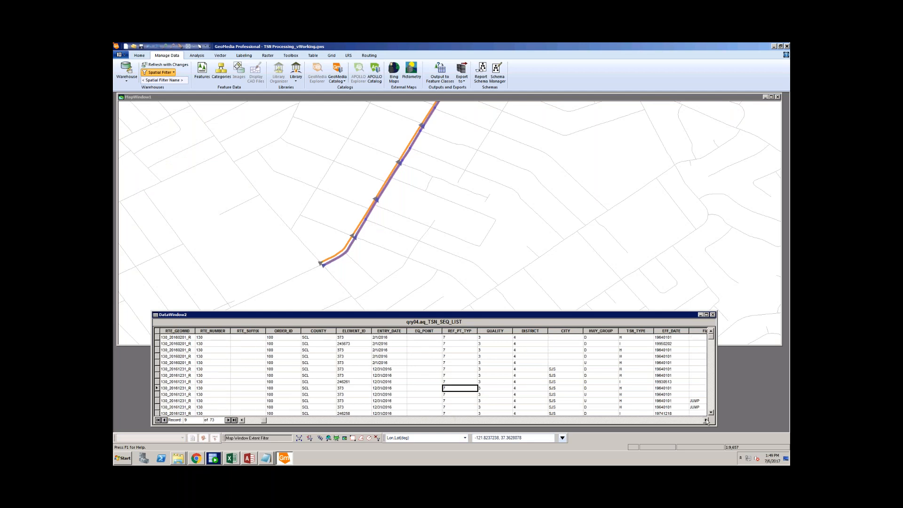
left_click(705, 420)
left_click(706, 420)
left_click(705, 420)
left_click(705, 420)
left_click(706, 420)
left_click(706, 420)
left_click(706, 420)
left_click(705, 420)
left_click(705, 420)
left_click(705, 420)
left_click(705, 420)
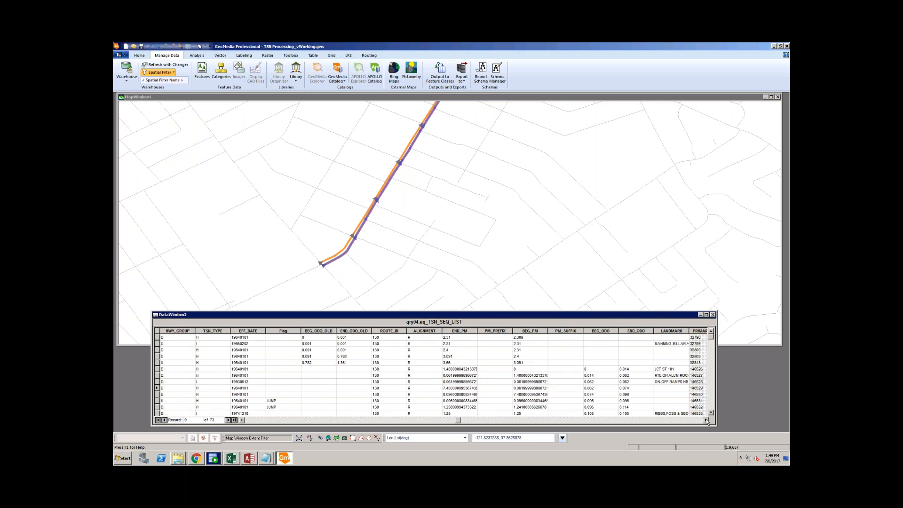
left_click(597, 331)
right_click(597, 332)
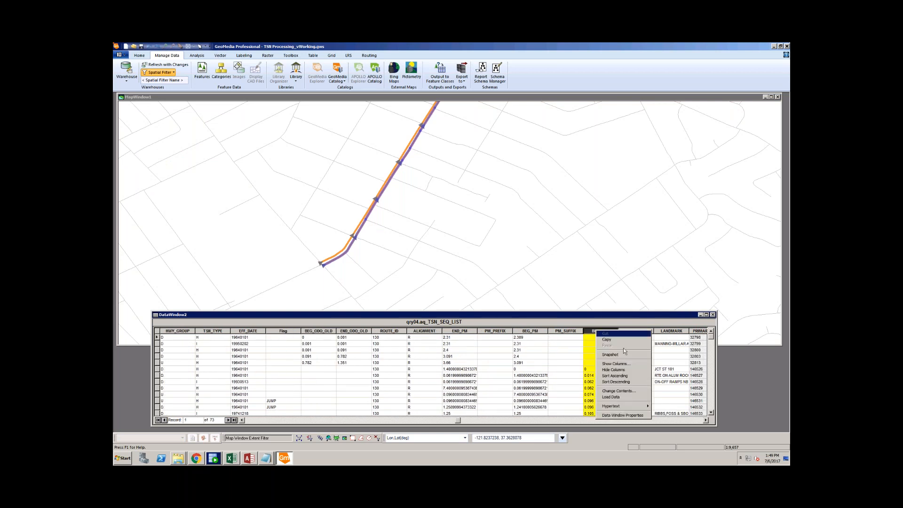
left_click(617, 376)
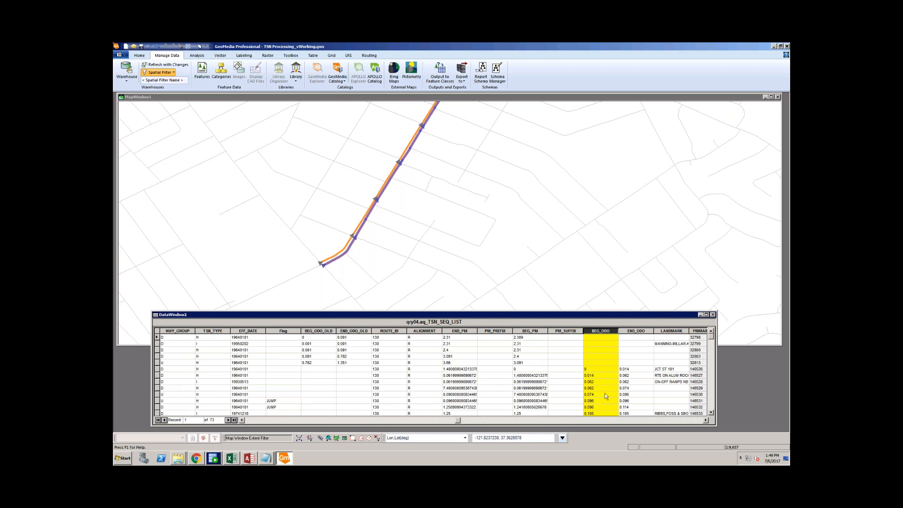
Find the DALE DR record in the sequence list and compare its BEG_ODO and END_ODO with the segment ranges in the map
left_click(711, 412)
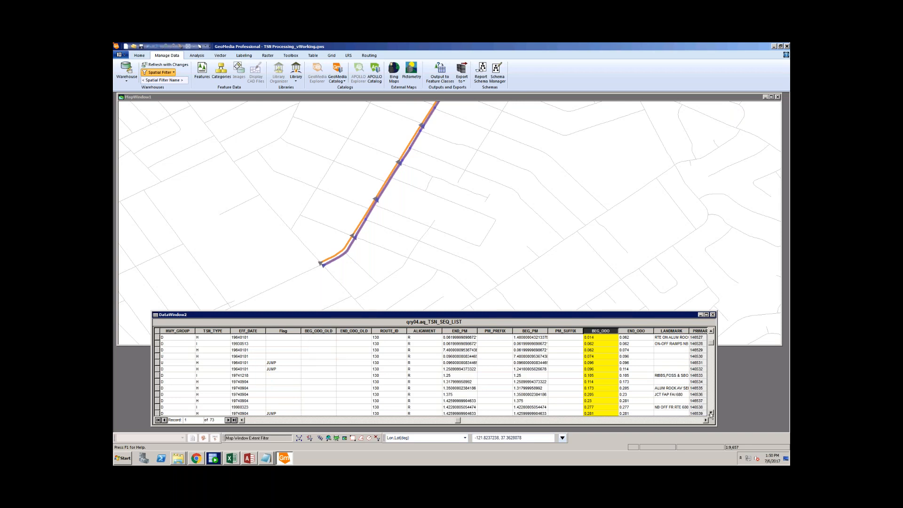
left_click(710, 413)
left_click(711, 413)
left_click(711, 413)
left_click(711, 413)
left_click(711, 412)
left_click(711, 413)
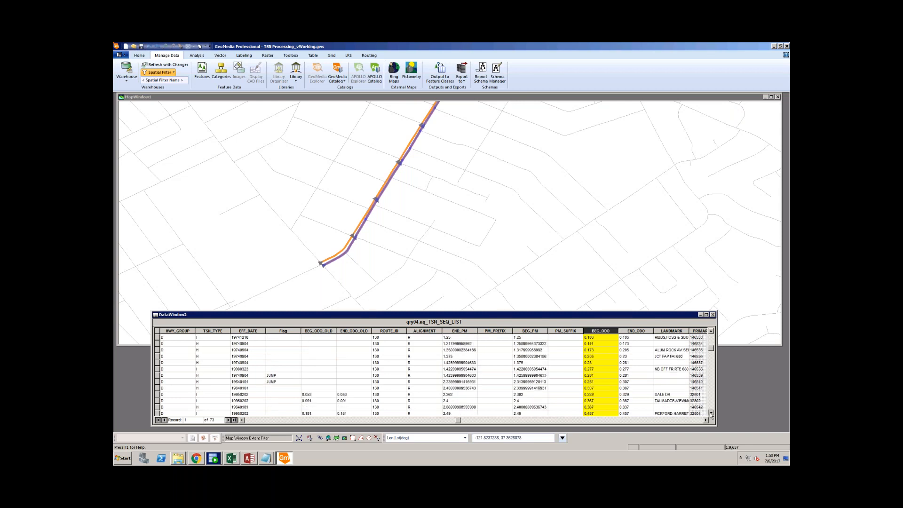
left_click(637, 395)
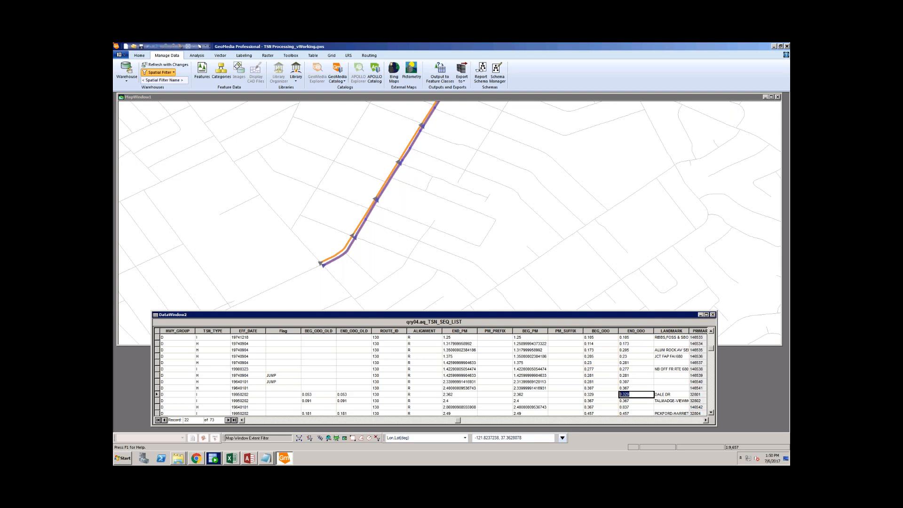
left_click(365, 228)
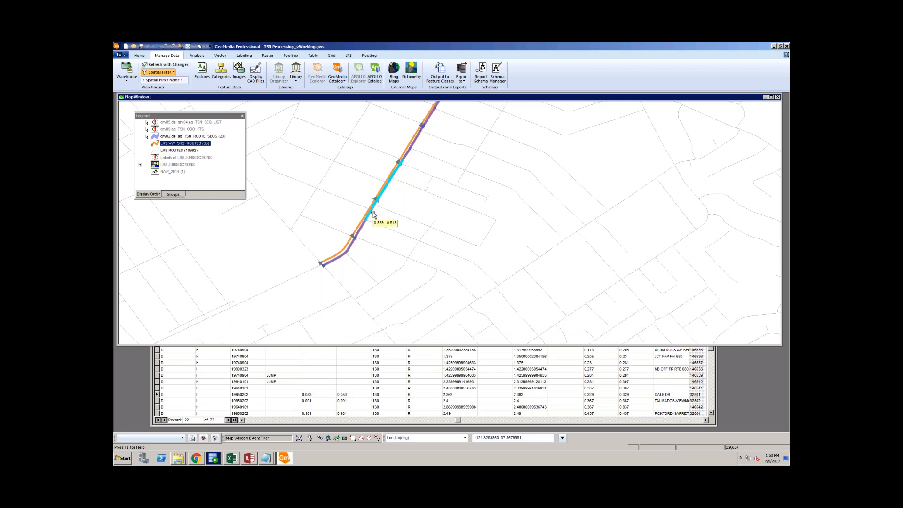
left_click(606, 379)
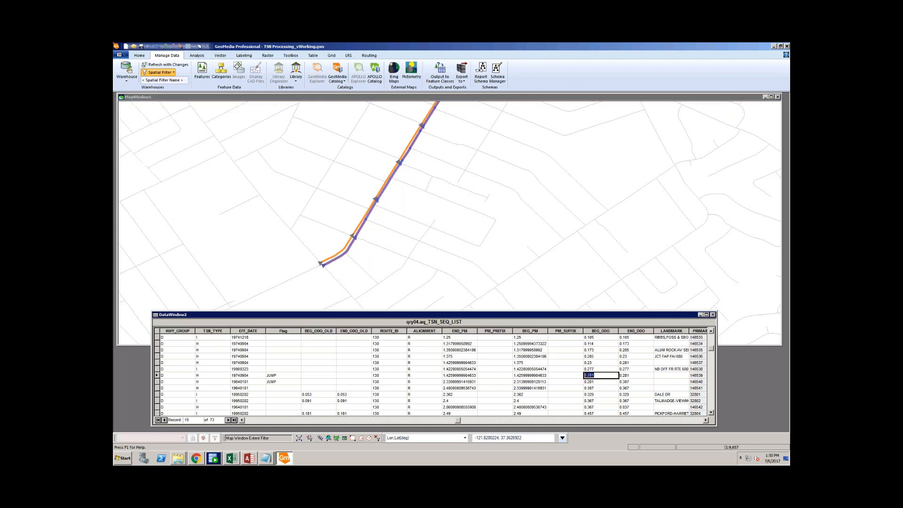
key("Up")
Check the ODO_BEG attribute of the route segment ending at DALE DR and cancel its properties without changes
left_click(354, 250)
double_click(354, 250)
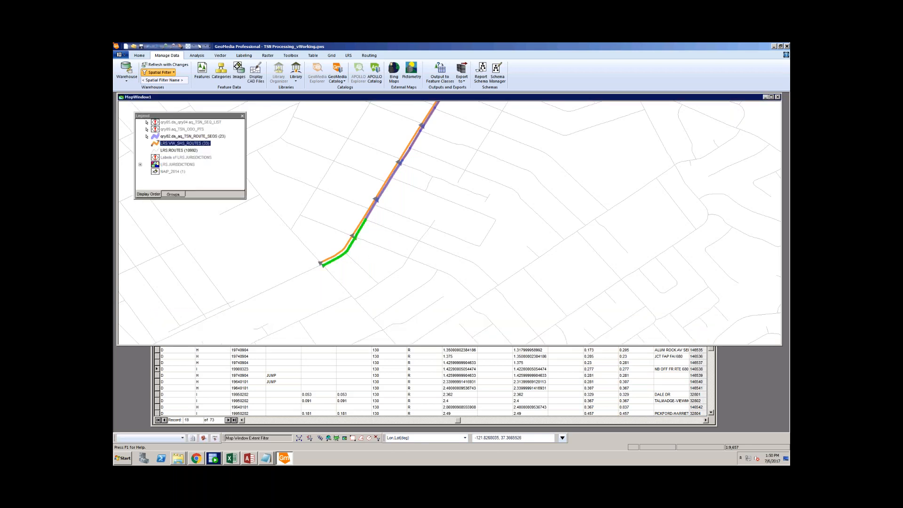
left_click(451, 254)
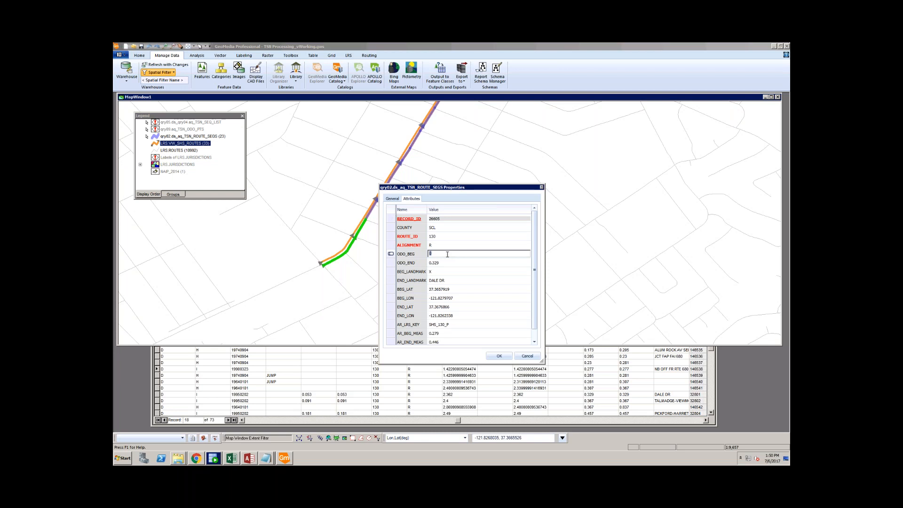
left_click(525, 357)
left_click(525, 357)
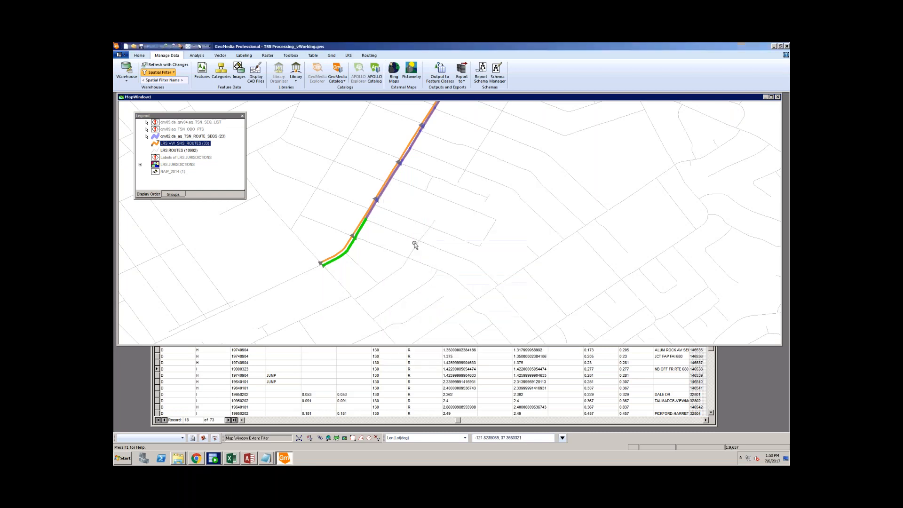
Display the join of SEQ_LIST_ODO_PTS and qry07.aq_VW_ODO_PTS in DataWindow3, and shrink and move that window to uncover the Route 130 map
scroll(360, 275, "down", 3)
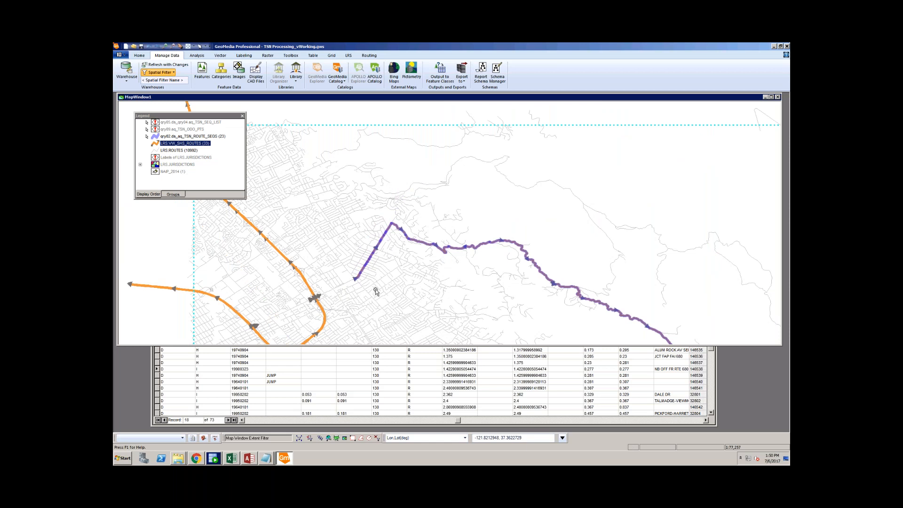
scroll(343, 174, "down", 1)
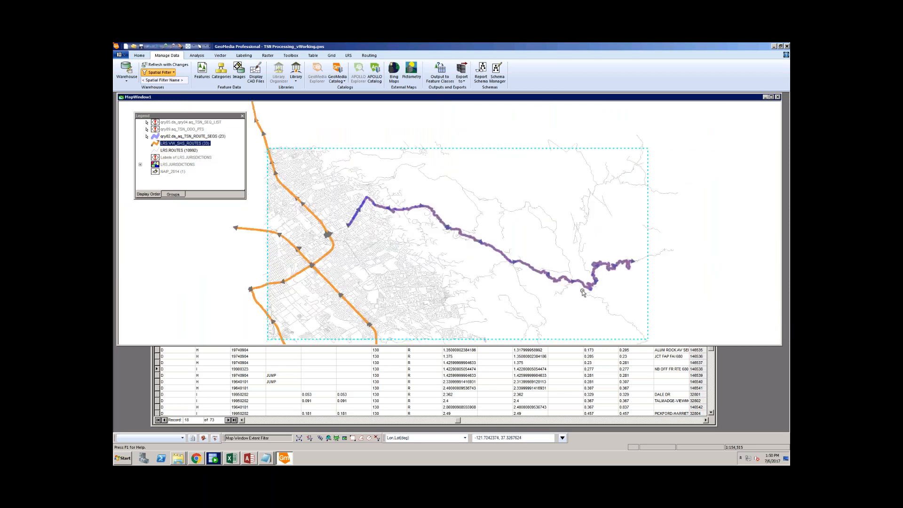
scroll(571, 285, "up", 1)
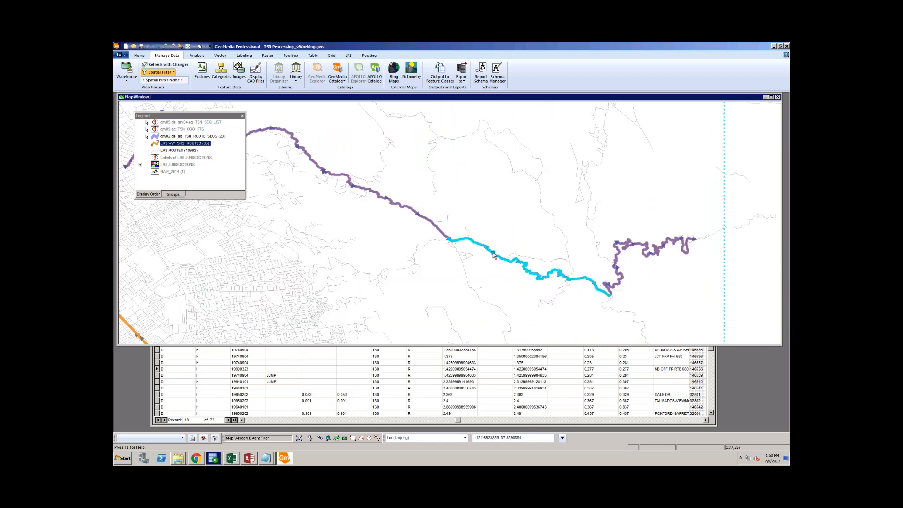
left_click(442, 234)
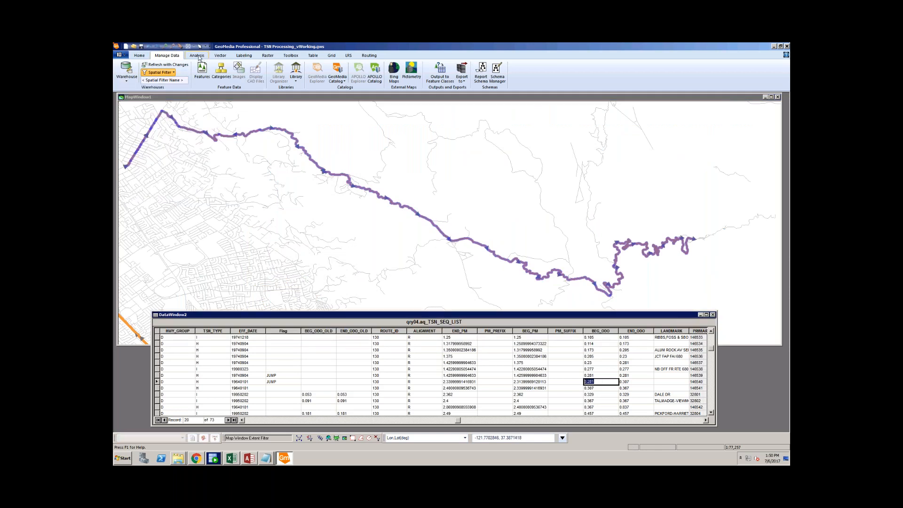
left_click(198, 55)
left_click(123, 70)
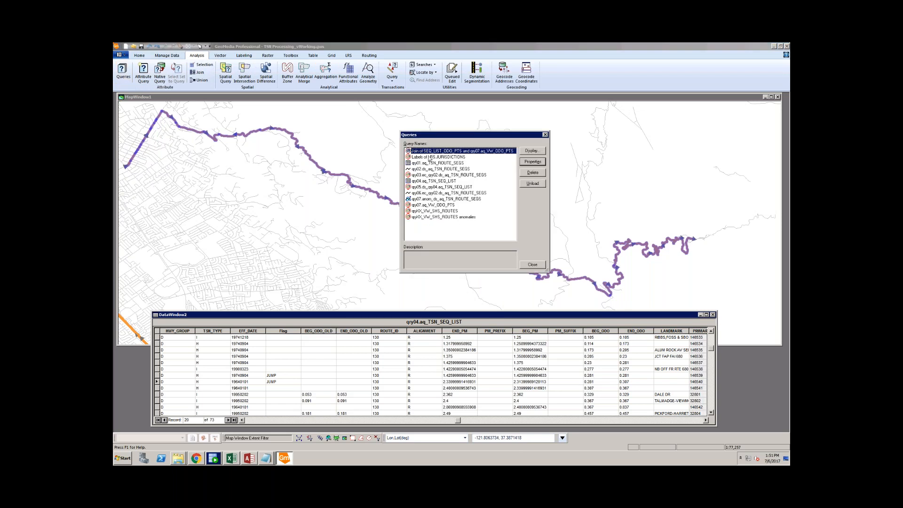
left_click(531, 151)
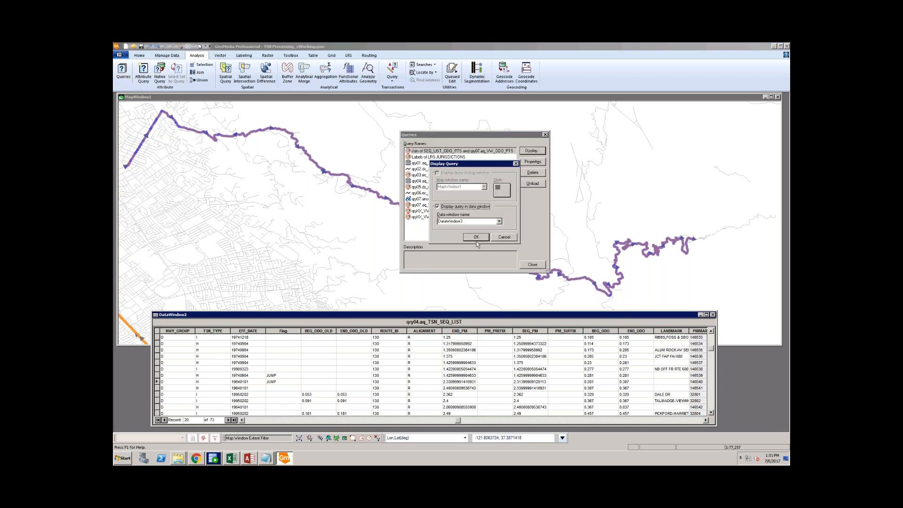
left_click(476, 237)
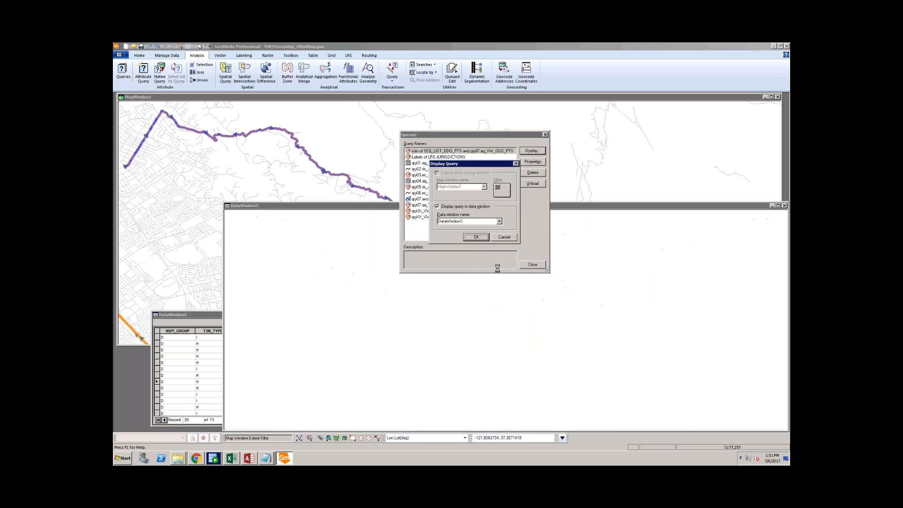
left_click(537, 267)
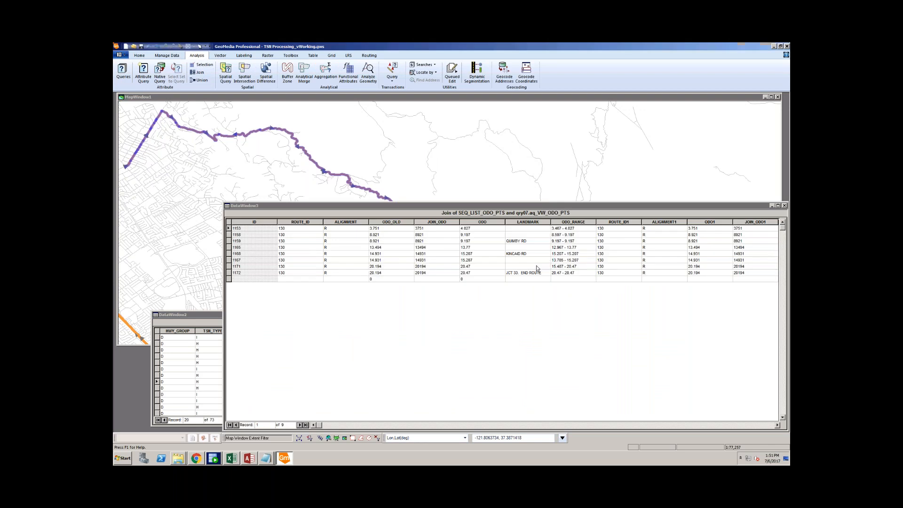
left_click_drag(666, 207, 668, 286)
left_click_drag(669, 360, 669, 335)
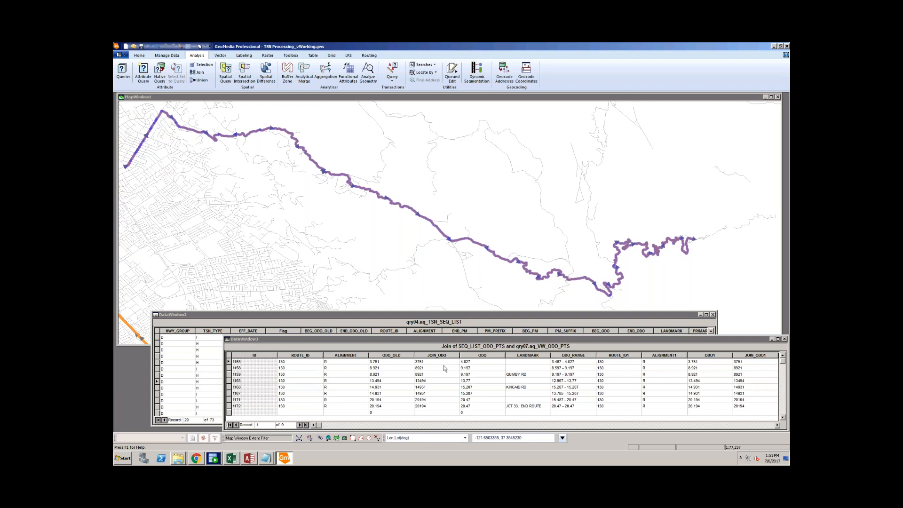
Copy the ODO value 9.197 of record 1158 into its ODO1 field in the join table
left_click(485, 363)
left_click(698, 367)
left_click_drag(698, 368, 467, 374)
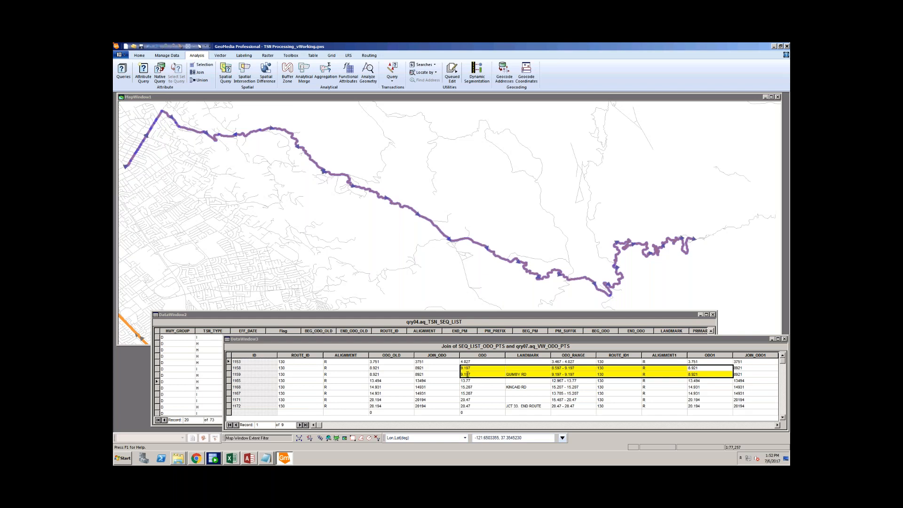
left_click(471, 368)
left_click(472, 370)
key("ctrl+c")
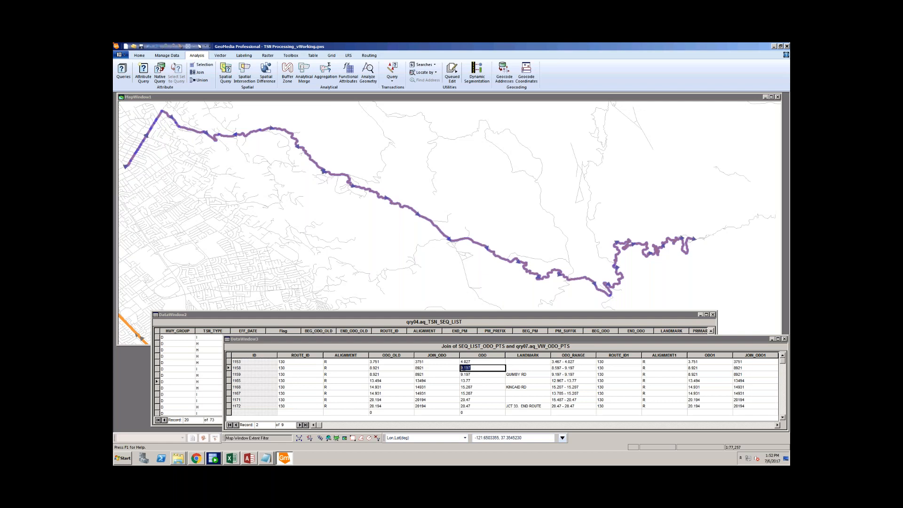
left_click(693, 368)
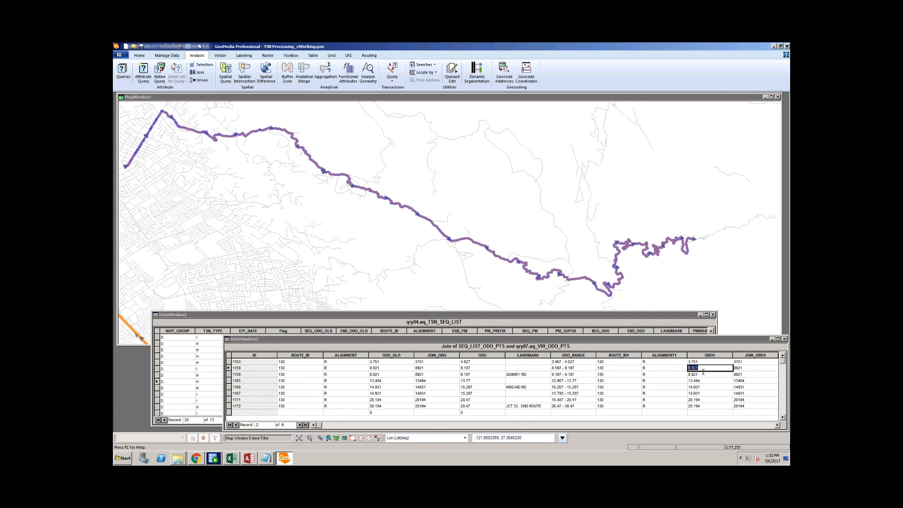
key("ctrl+v")
left_click(709, 380)
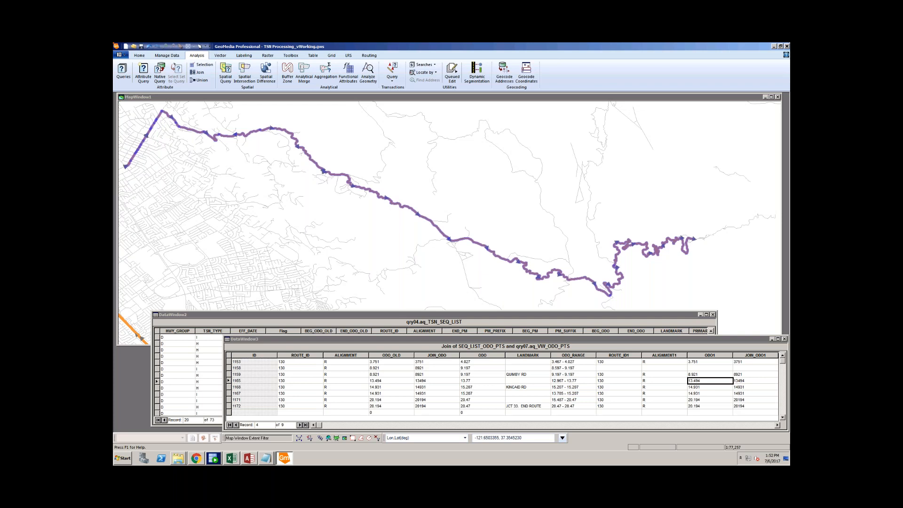
Close and reopen the SHS Route Processing Access warehouse connection, dismissing the closed-recordset warning
left_click(167, 55)
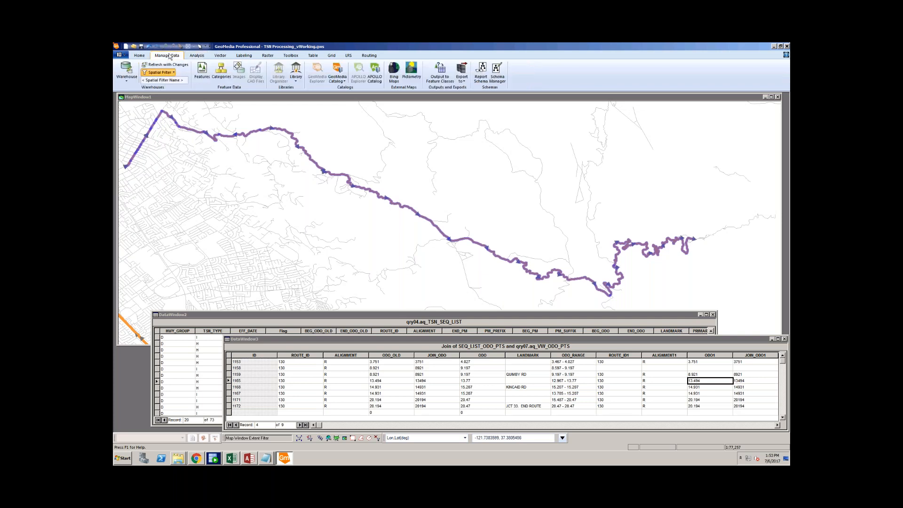
left_click(126, 69)
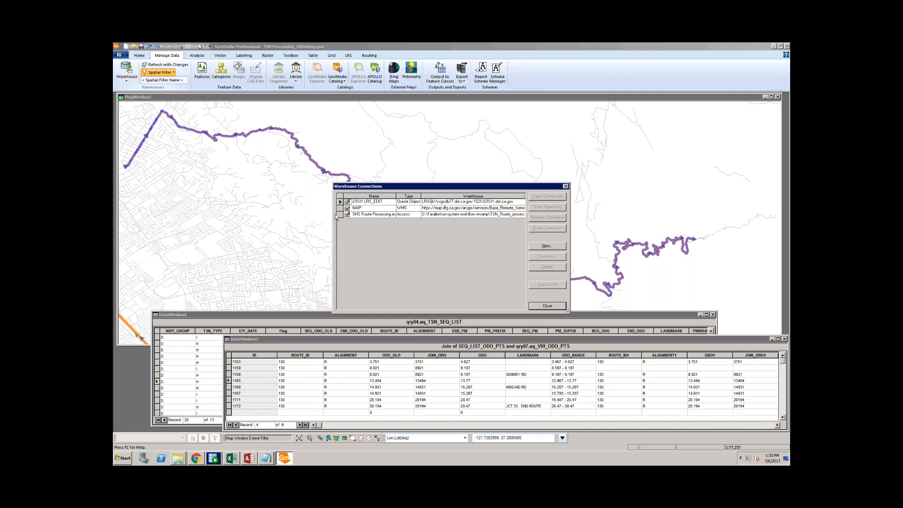
left_click(339, 201)
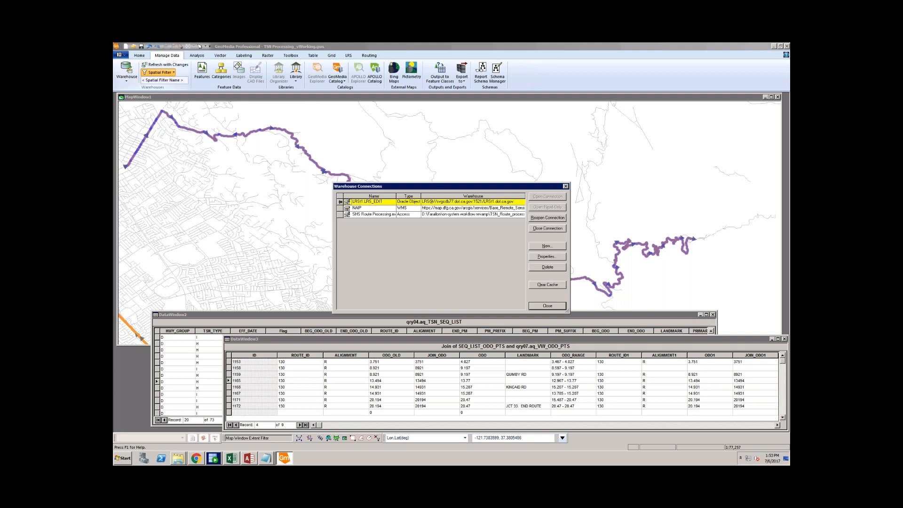
left_click(374, 214)
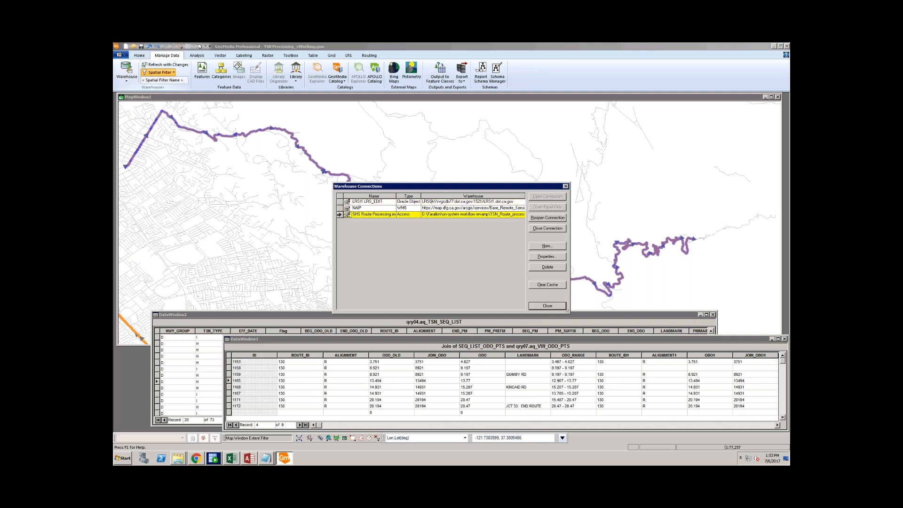
left_click(542, 229)
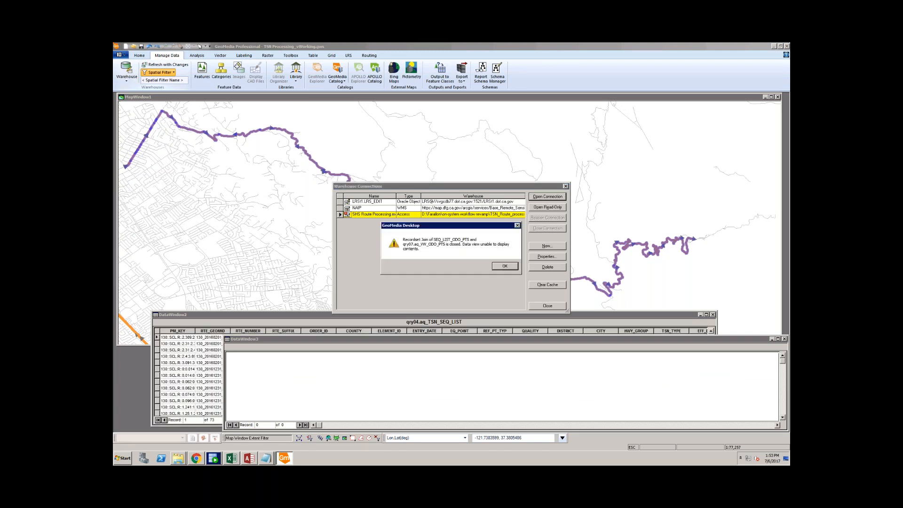
left_click(504, 267)
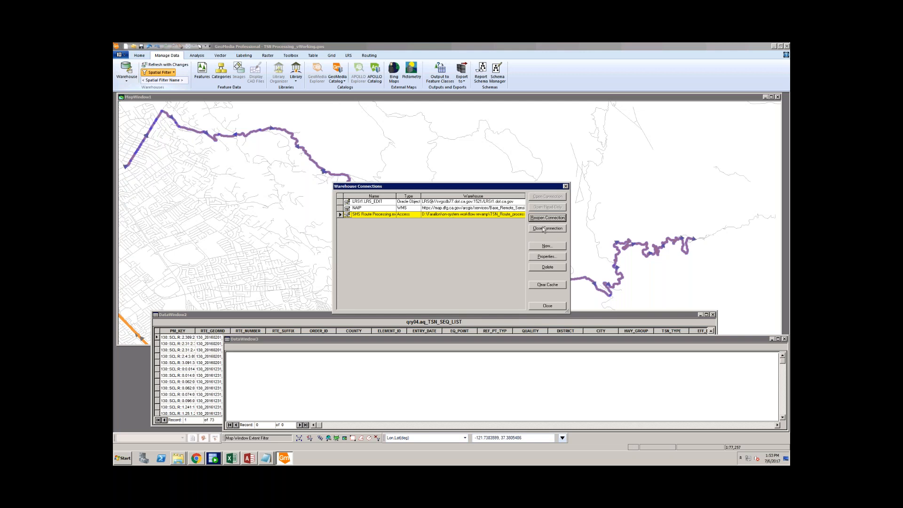
Close and reopen the LRS_EDIT Oracle warehouse connection and exit the connections dialog
left_click(362, 202)
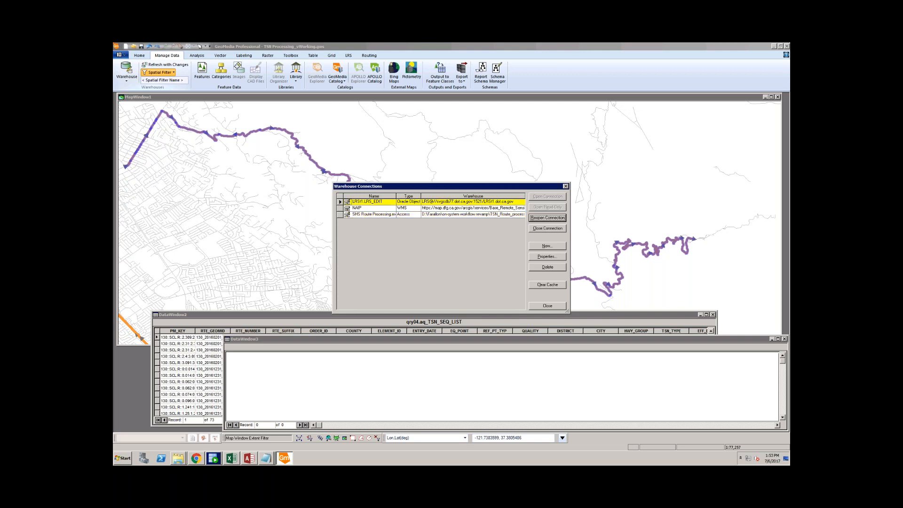
left_click(546, 229)
left_click(547, 197)
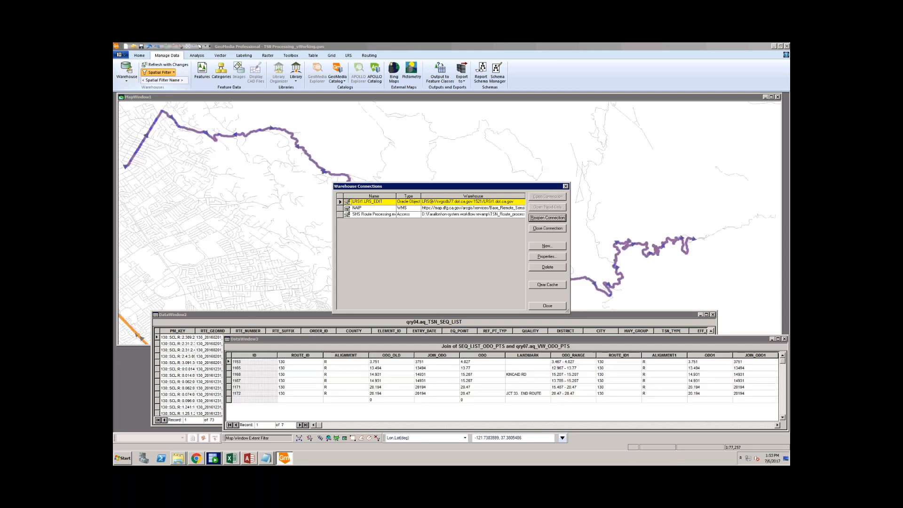
left_click(548, 306)
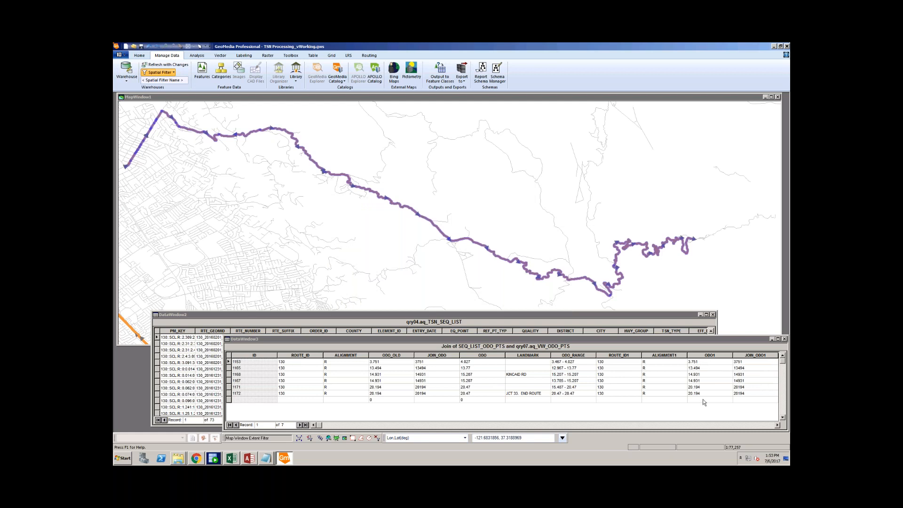
Copy the ODO values of records 1153 and 1165 into ODO1, setting them to 4.027 and 13.77
left_click(479, 362)
key("ctrl+c")
left_click(705, 362)
key("ctrl+v")
left_click(706, 369)
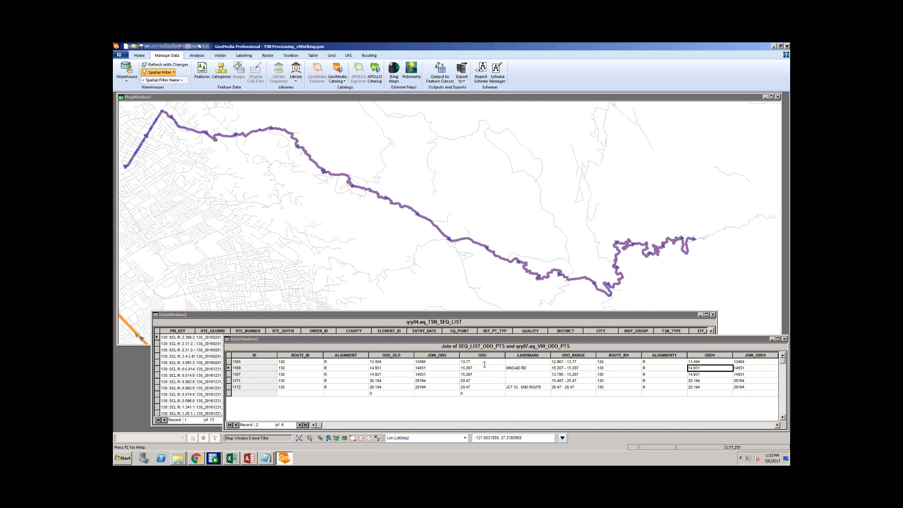
left_click(484, 361)
key("ctrl+c")
left_click(711, 361)
key("ctrl+v")
left_click(707, 369)
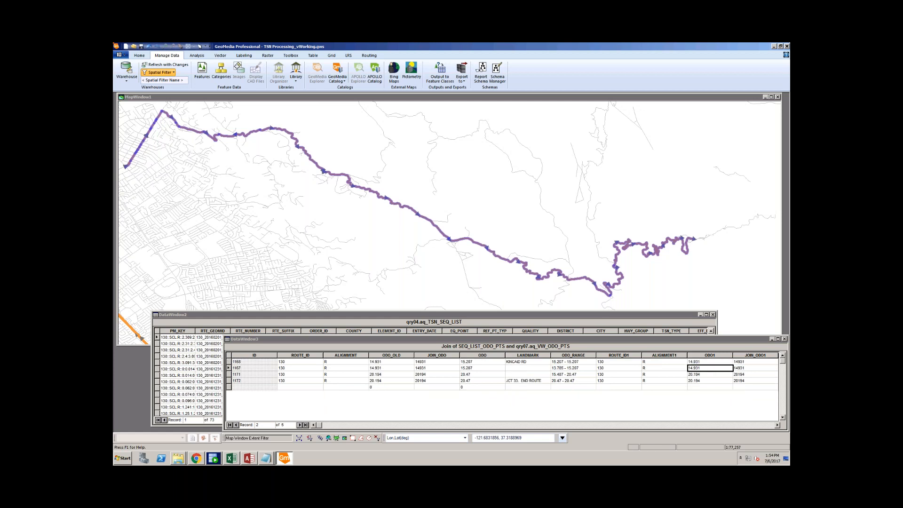
Set ODO1 to 15.207 for record 1168 and 20.47 for record 1171 from their ODO values, and close DataWindow3
left_click(481, 361)
key("ctrl+c")
left_click(701, 361)
key("ctrl+v")
left_click(485, 368)
left_click(481, 362)
key("ctrl+c")
left_click(709, 362)
key("ctrl+v")
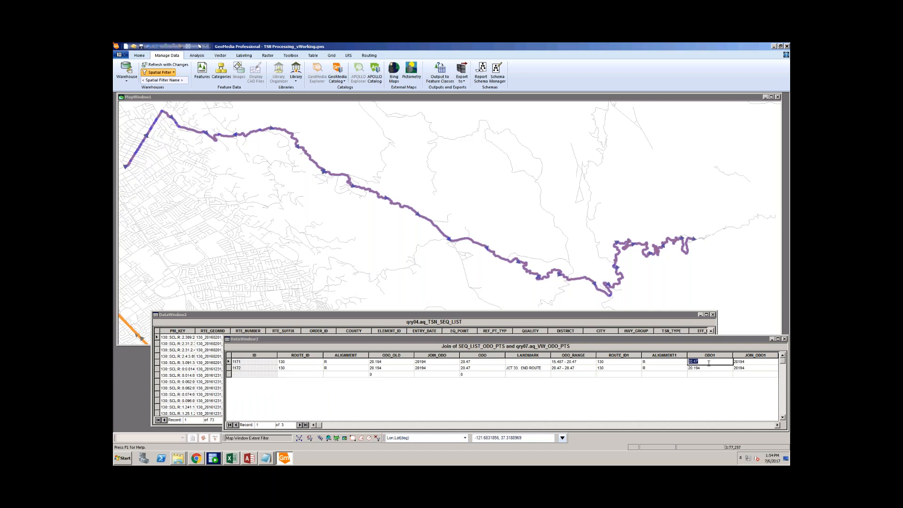
left_click(708, 369)
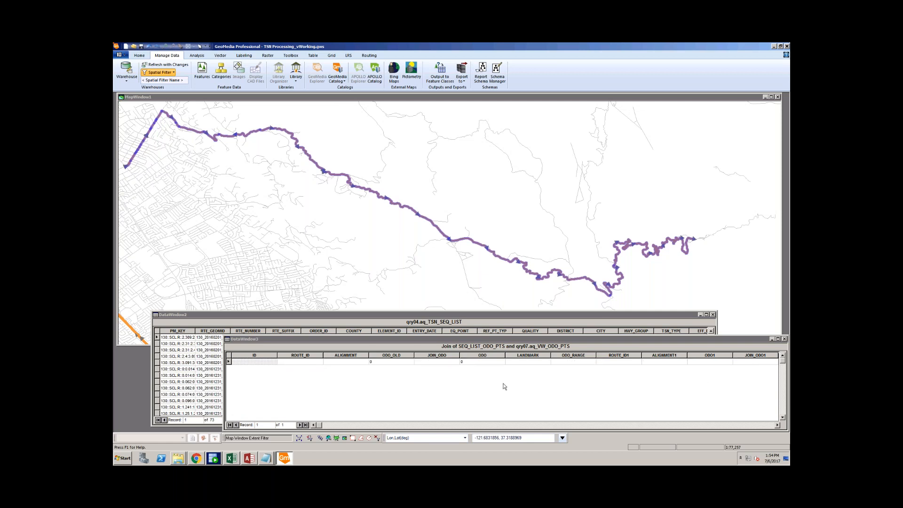
left_click(784, 339)
Inspect the start of Route 130 in the map and make the LRS ROUTES legend entry locatable
left_click(500, 237)
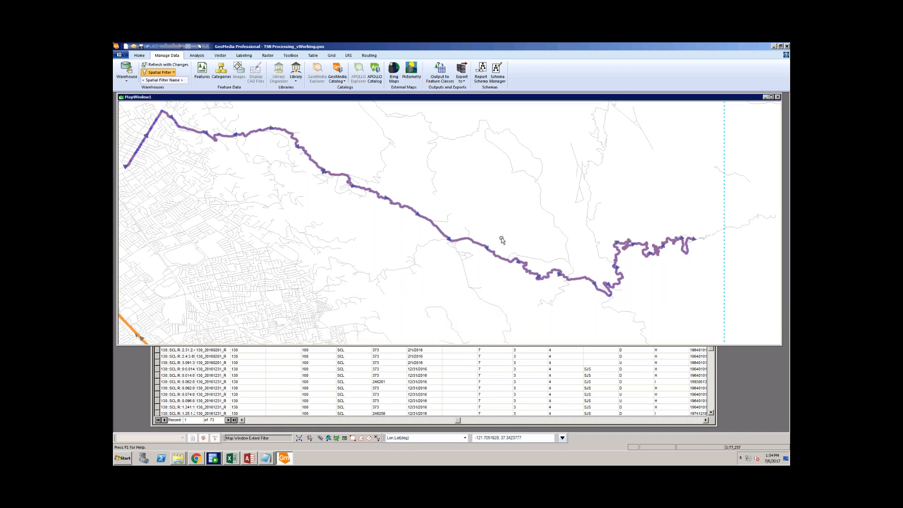
scroll(652, 294, "down", 1)
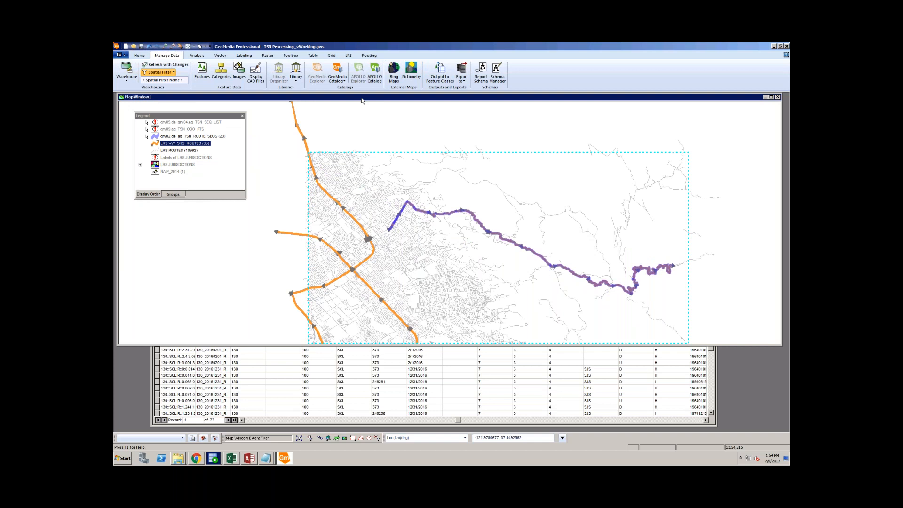
left_click(460, 381)
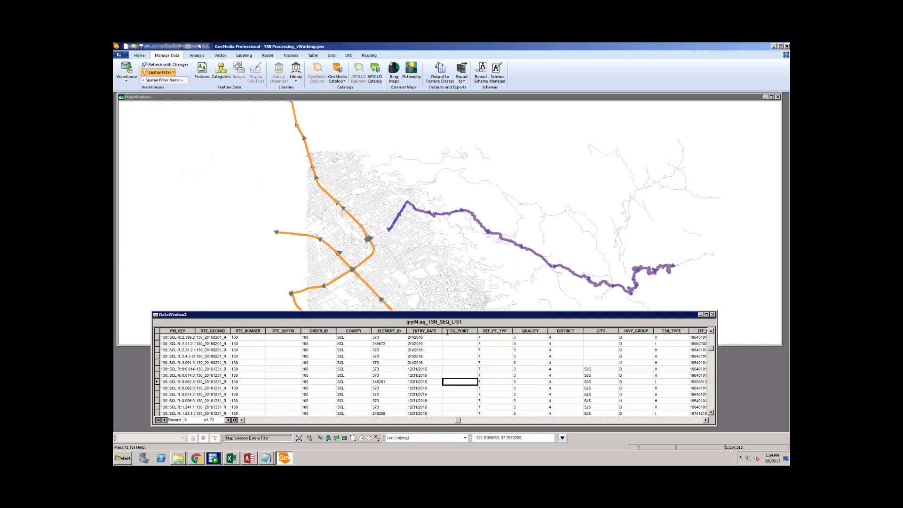
left_click(455, 265)
scroll(387, 233, "up", 3)
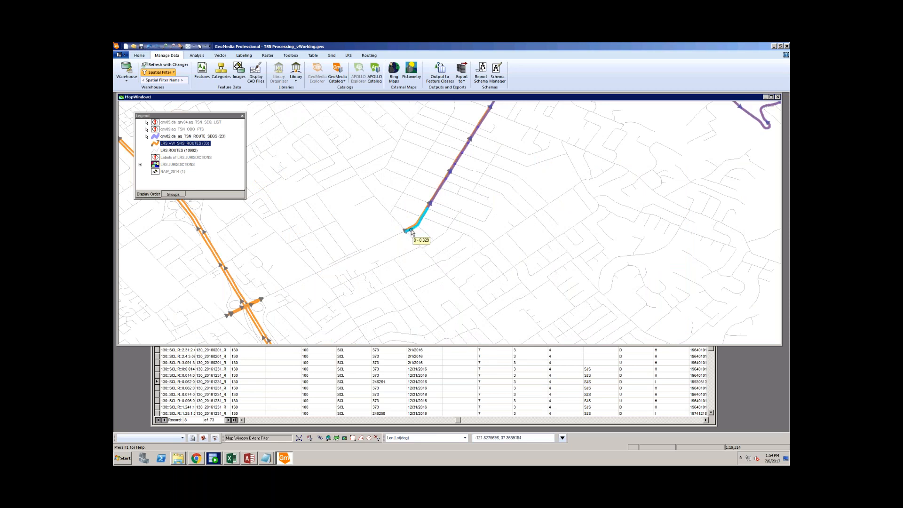
scroll(409, 235, "up", 1)
scroll(412, 228, "up", 1)
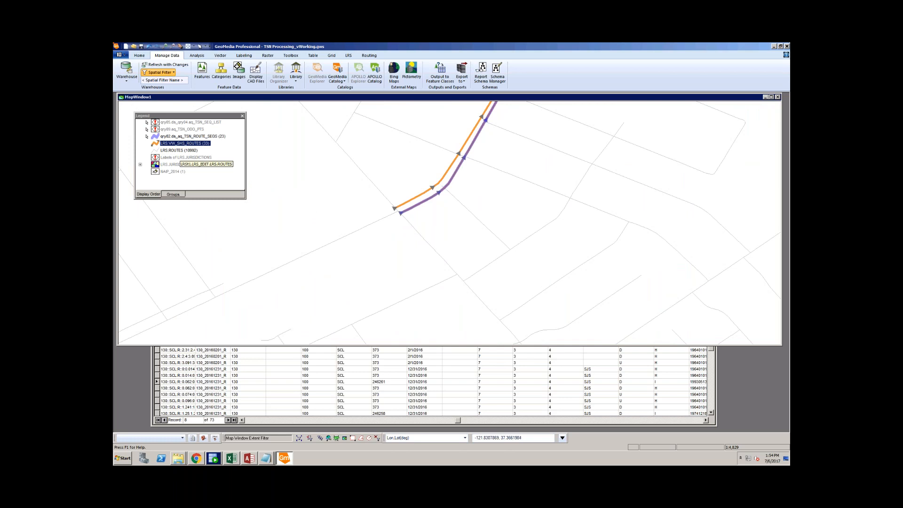
right_click(178, 150)
mouse_move(221, 248)
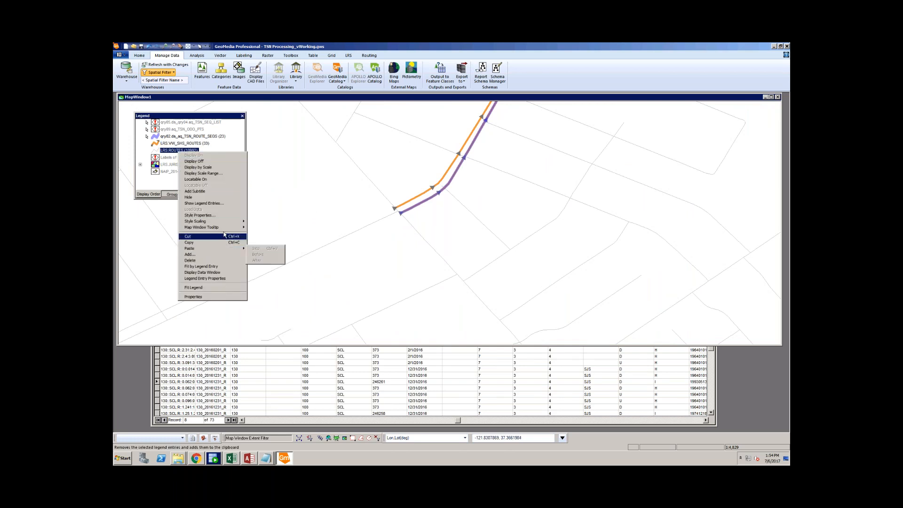
left_click(195, 179)
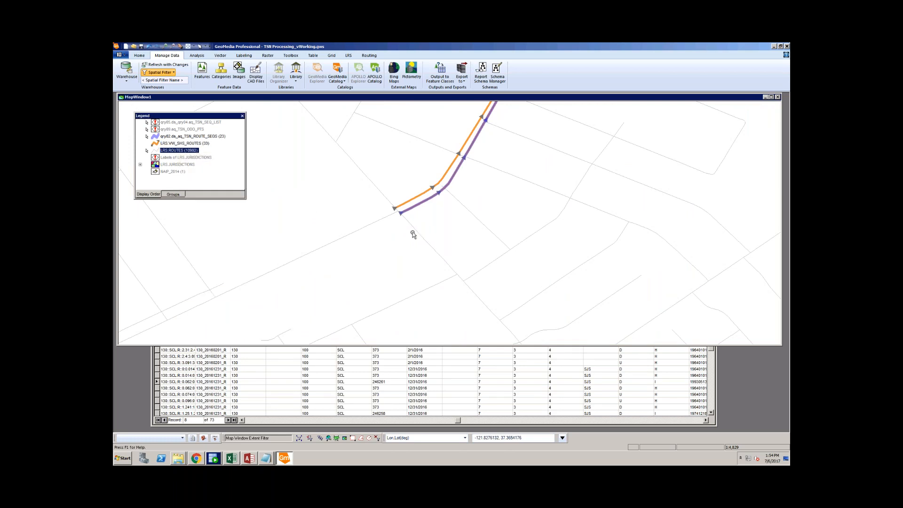
Find the DALE DR record in qry04.aq_TSN_SEQ_LIST and widen the END_PM and BEG_PM columns to read the postmiles around the jump
left_click(664, 390)
left_click(706, 420)
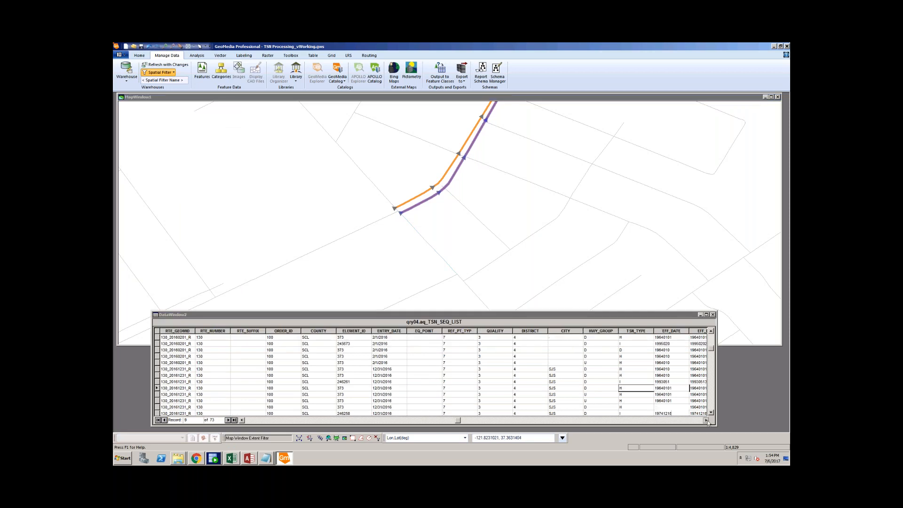
left_click(706, 420)
left_click(705, 420)
left_click(705, 420)
left_click(705, 420)
left_click(707, 421)
left_click(707, 420)
left_click(707, 421)
left_click(707, 420)
left_click(706, 420)
left_click(707, 420)
left_click(707, 420)
left_click(707, 420)
left_click(707, 420)
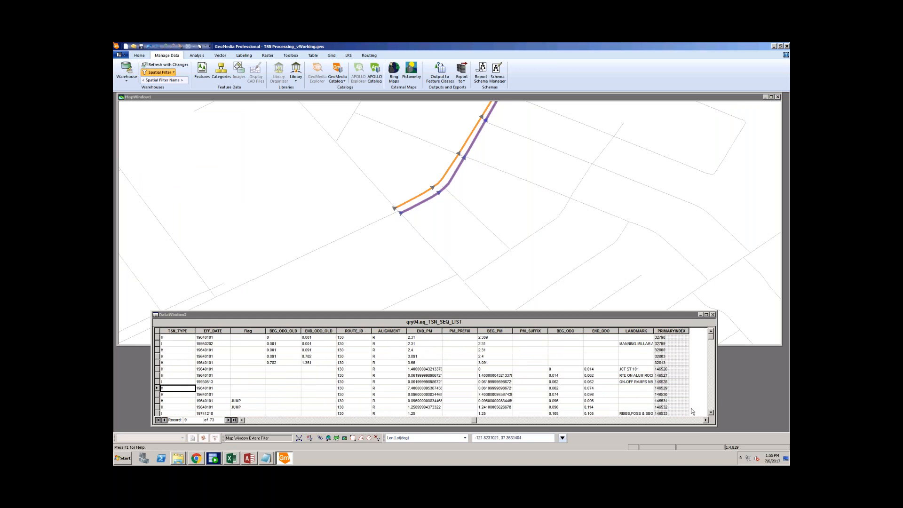
left_click(711, 412)
left_click(711, 413)
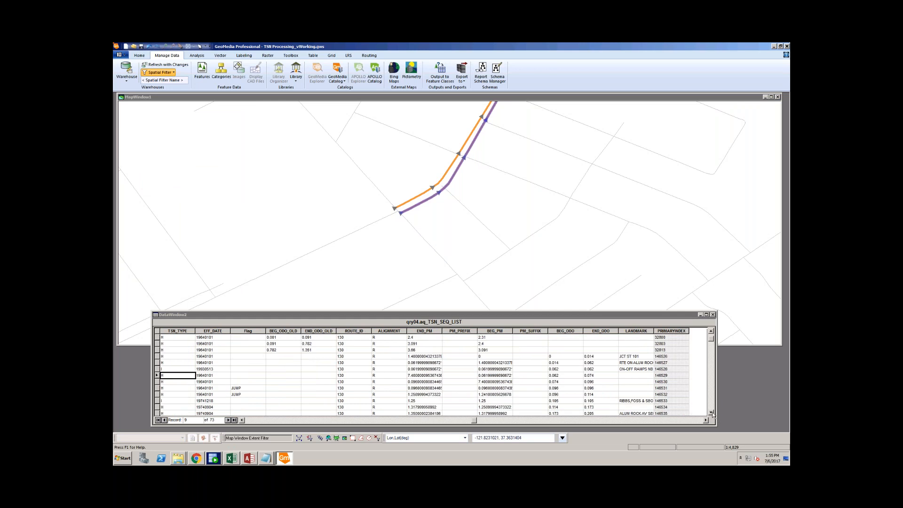
left_click(710, 412)
left_click(710, 413)
left_click(710, 412)
left_click(711, 412)
left_click(711, 412)
left_click(711, 413)
left_click(711, 412)
left_click(711, 413)
left_click(710, 412)
left_click(710, 412)
left_click(639, 382)
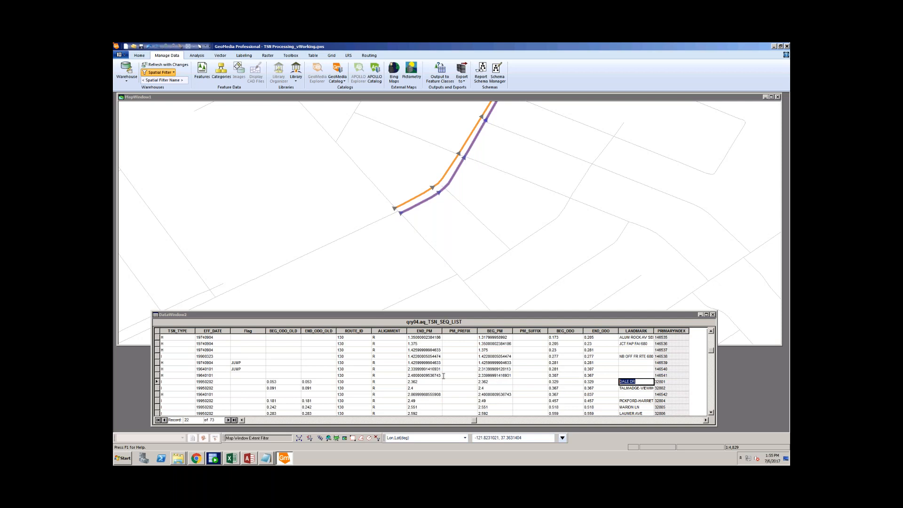
left_click_drag(442, 331, 459, 331)
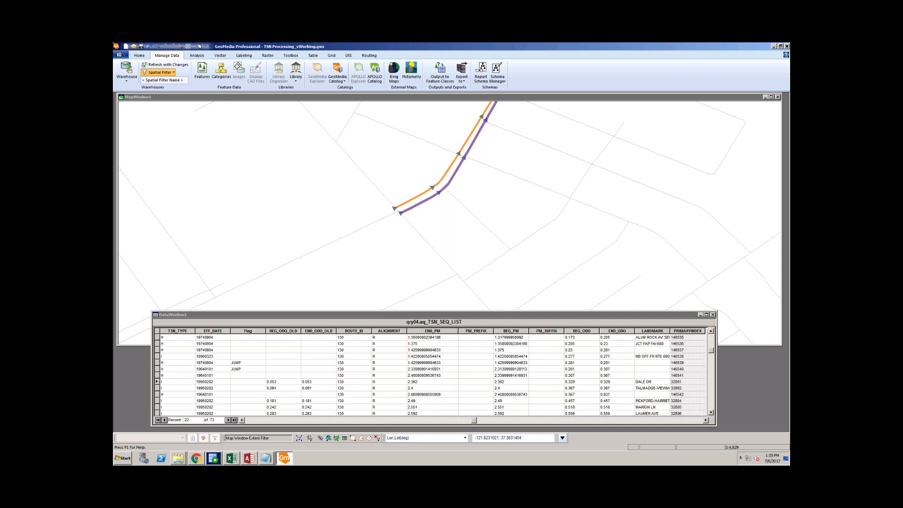
left_click_drag(530, 331, 539, 331)
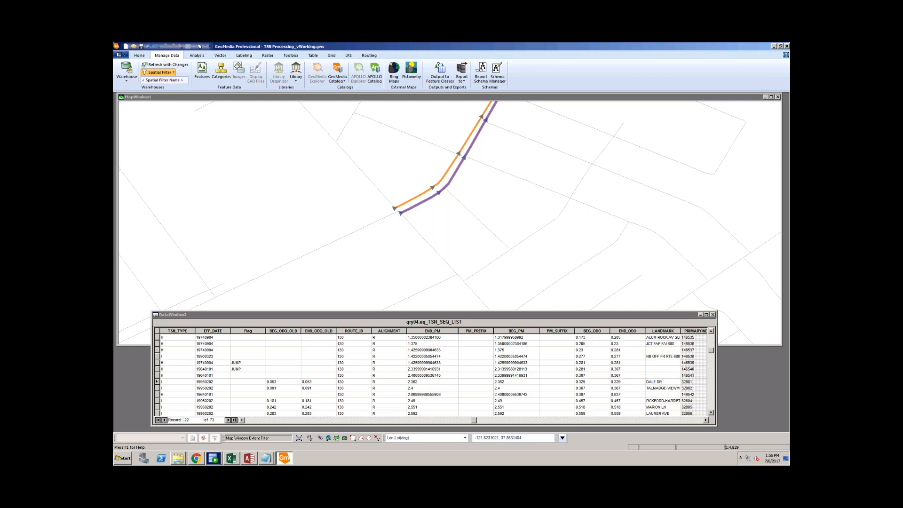
Set ODO_BEG to 0.281 for the Route 130 segment ending at DALE DR, matching the JUMP record in the sequence list
left_click(585, 369)
left_click(423, 206)
double_click(422, 205)
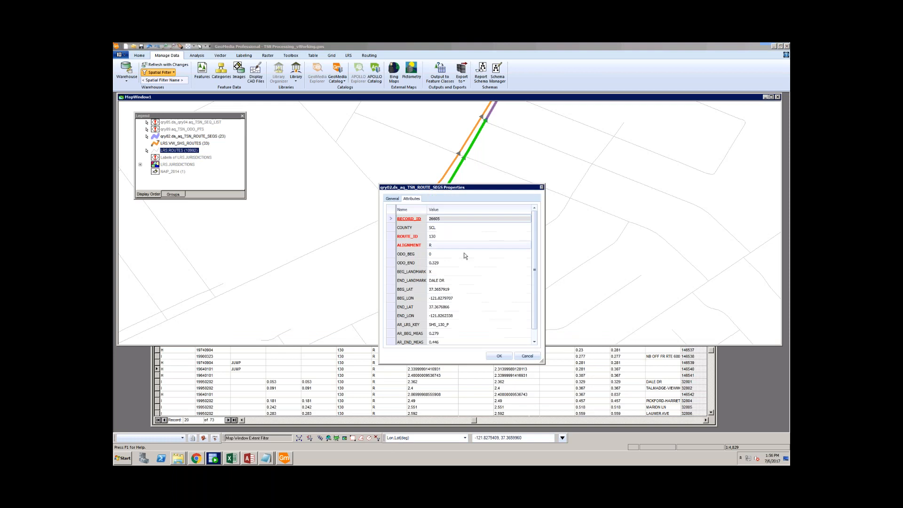
type(".281")
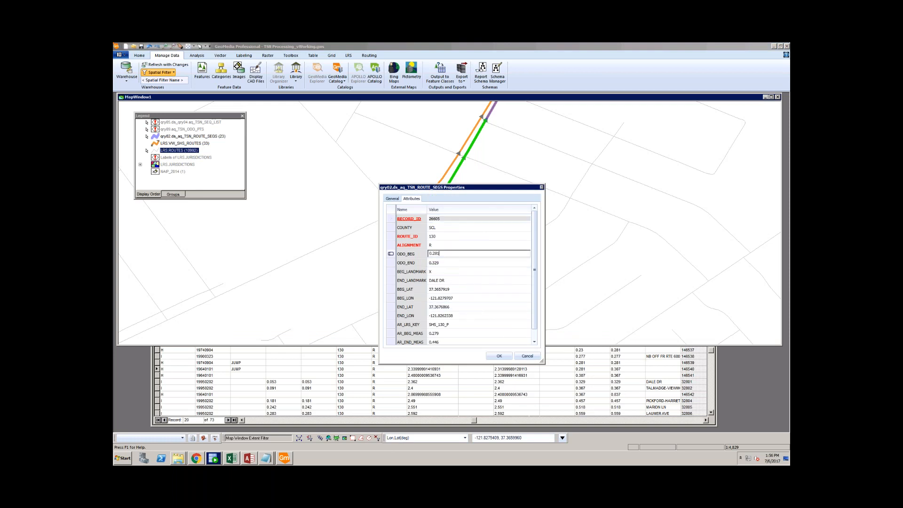
left_click(456, 264)
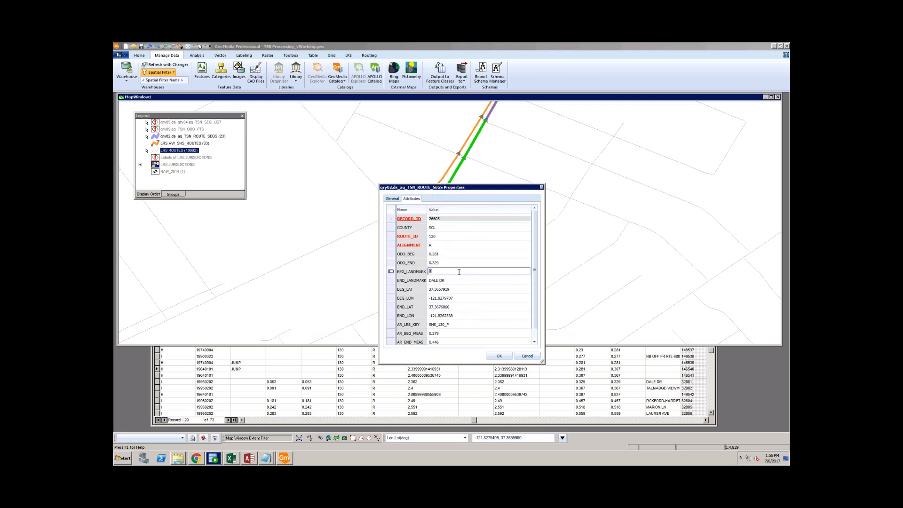
left_click(499, 356)
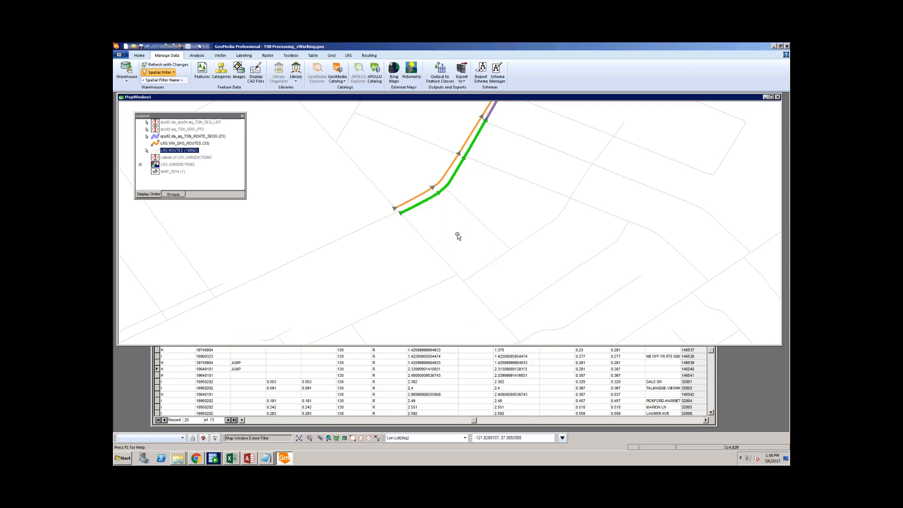
scroll(465, 238, "down", 2)
scroll(408, 246, "down", 1)
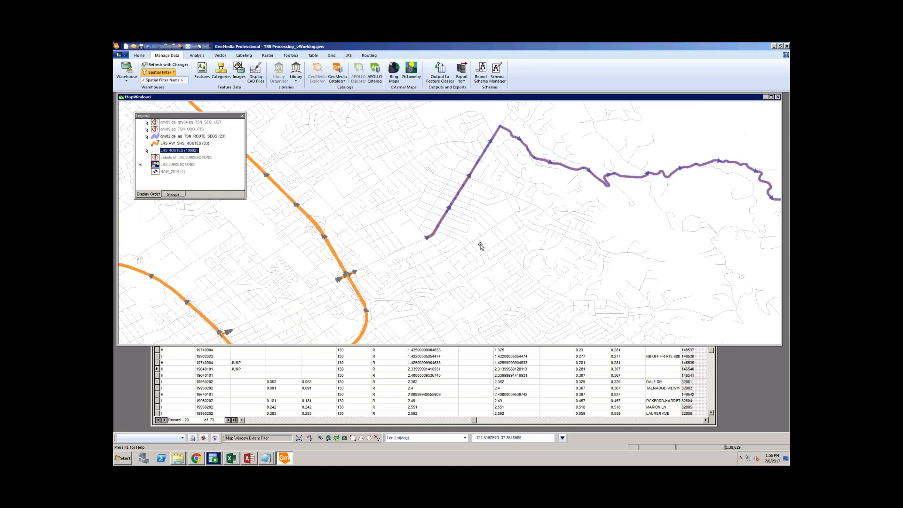
Turn locatability off for the LRS ROUTES legend entry and on for LRS VW_SHS_ROUTES, near the freeway end of Route 130
scroll(480, 244, "down", 1)
scroll(362, 217, "down", 1)
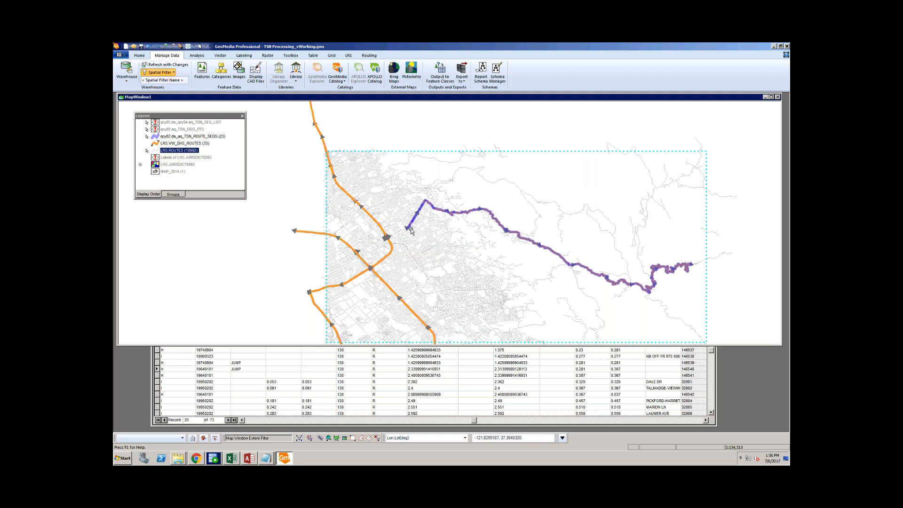
scroll(411, 228, "up", 1)
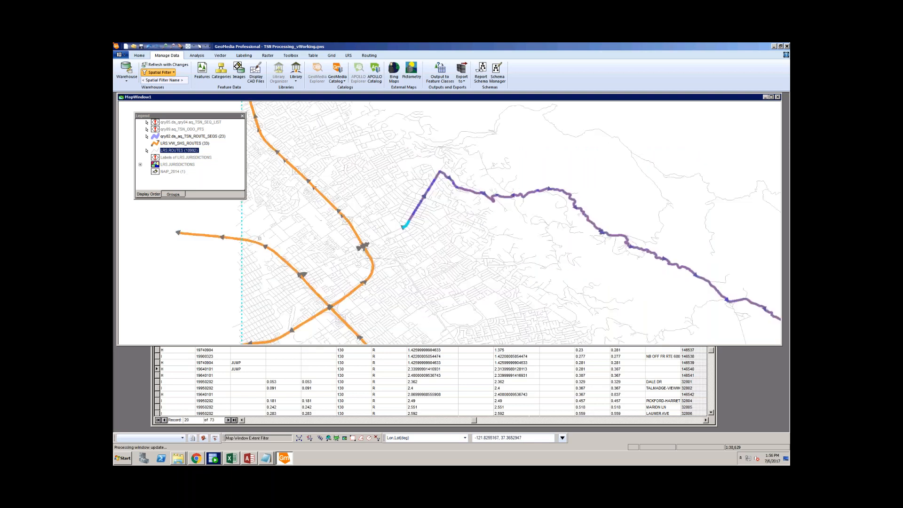
scroll(411, 227, "up", 1)
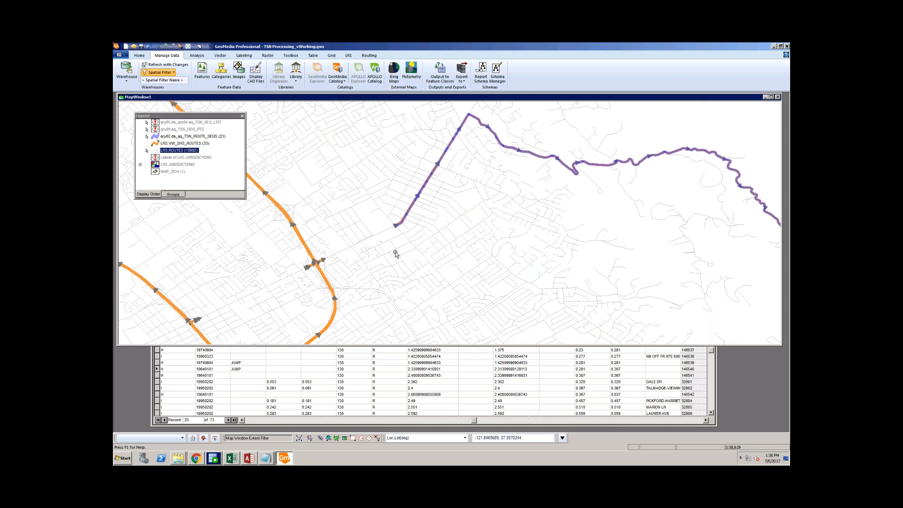
scroll(406, 252, "down", 1)
scroll(301, 296, "up", 3)
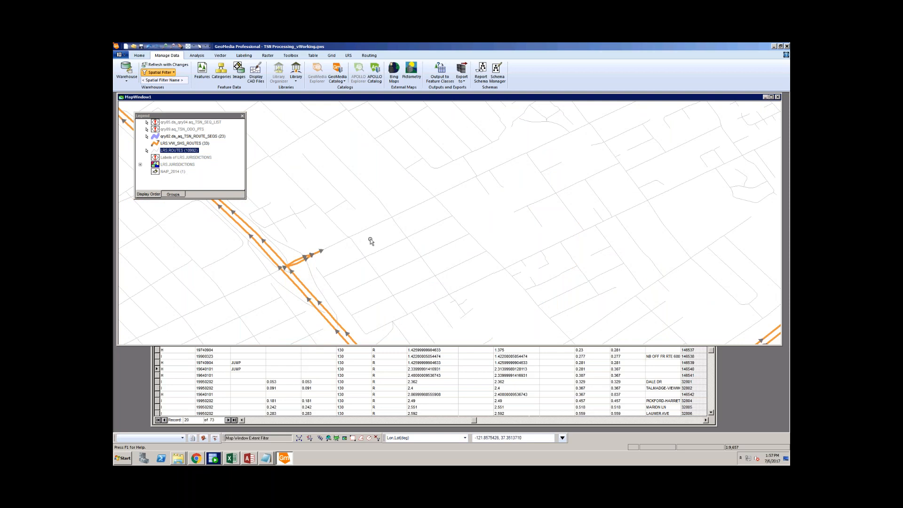
mouse_move(298, 266)
right_click(172, 150)
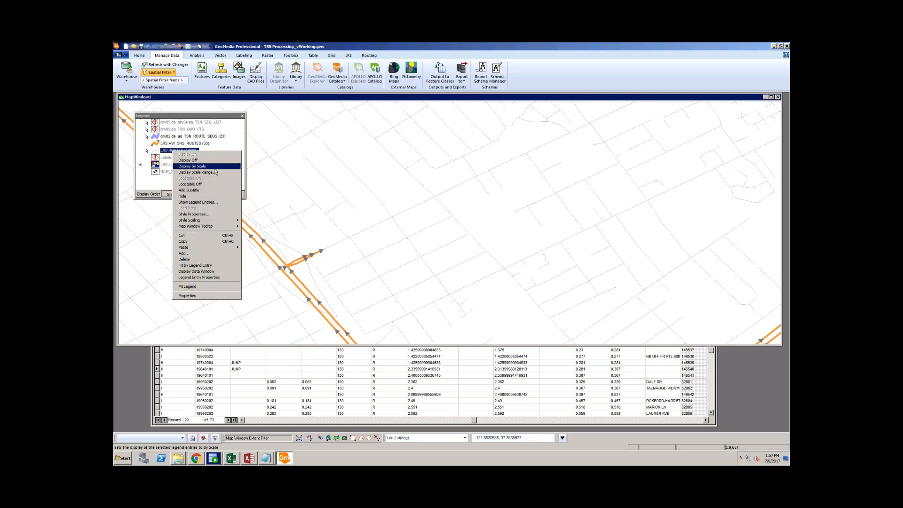
left_click(208, 184)
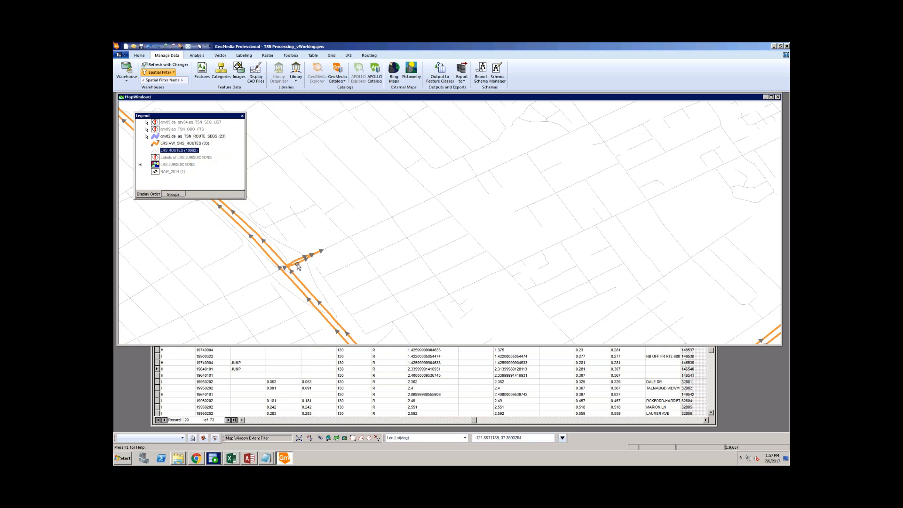
right_click(174, 142)
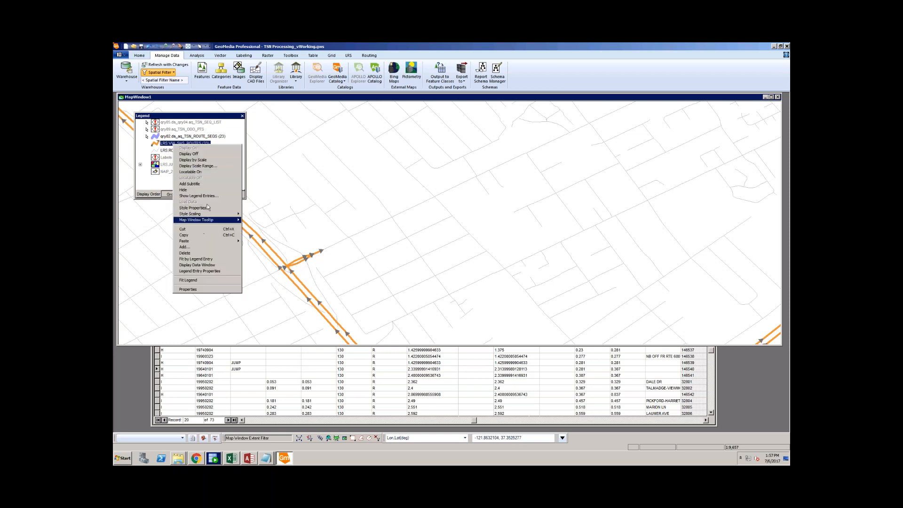
left_click(198, 171)
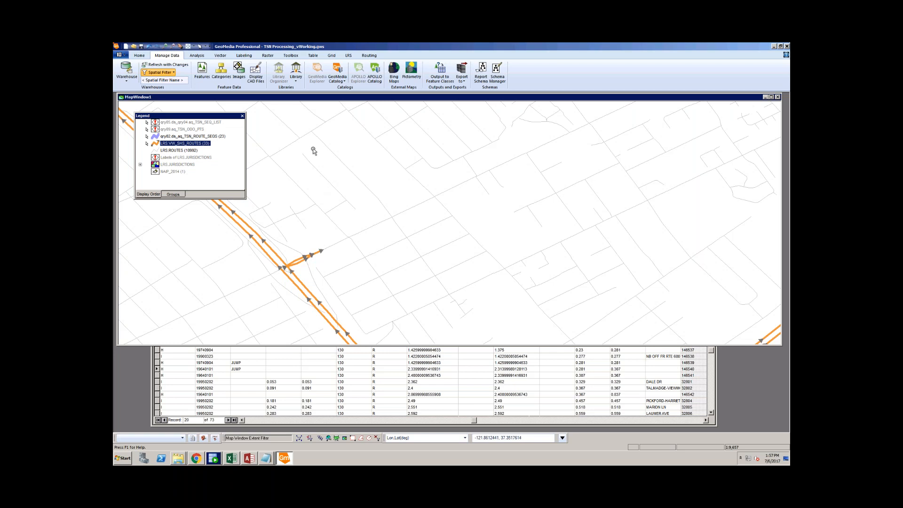
Start inserting an LRS event with LRS.VW_SHS_ROUTES as the LRS features, keeping the LRS Measure model and its key and measure fields
left_click(348, 55)
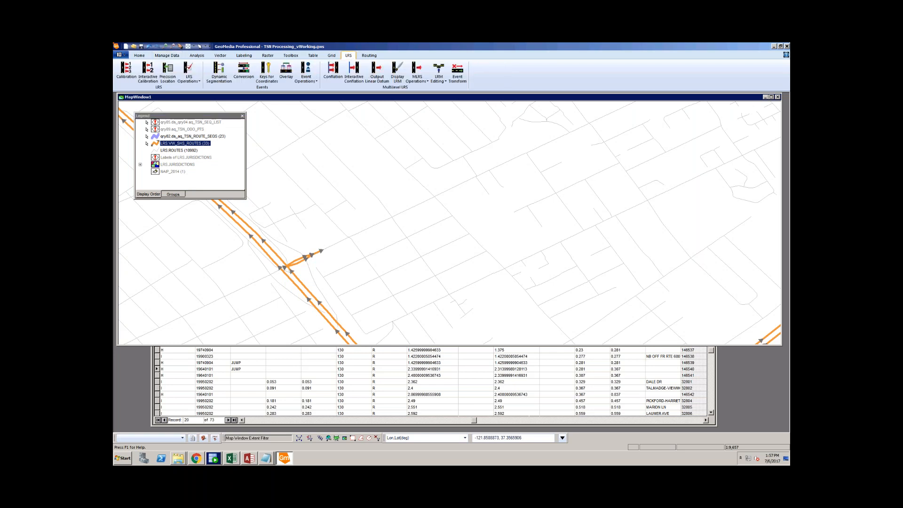
left_click(313, 81)
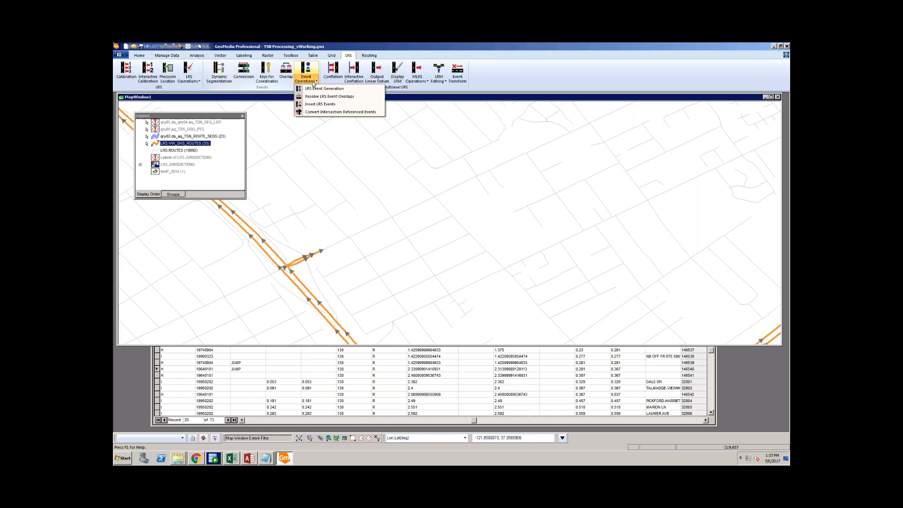
left_click(333, 105)
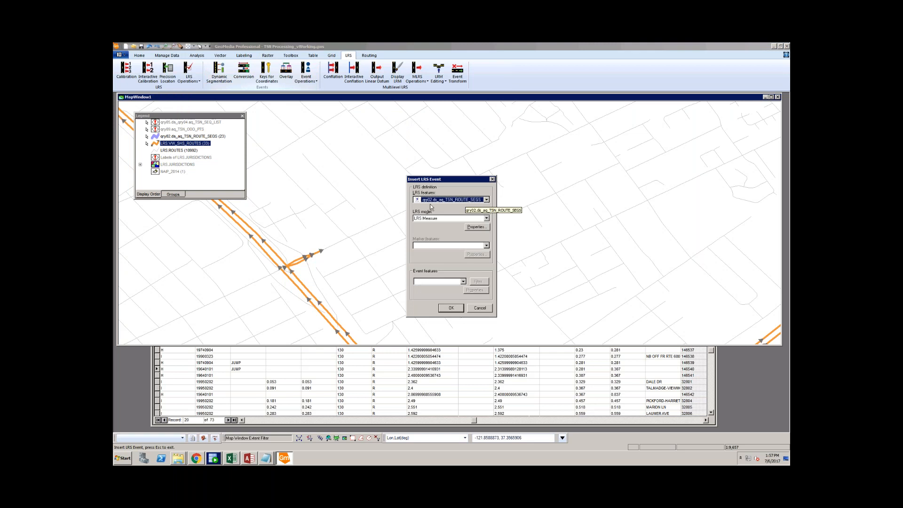
left_click(482, 228)
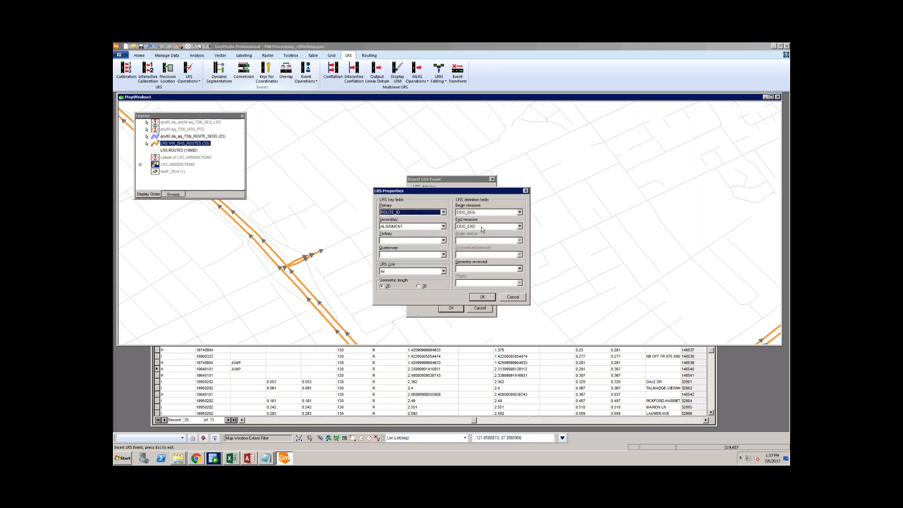
left_click(487, 298)
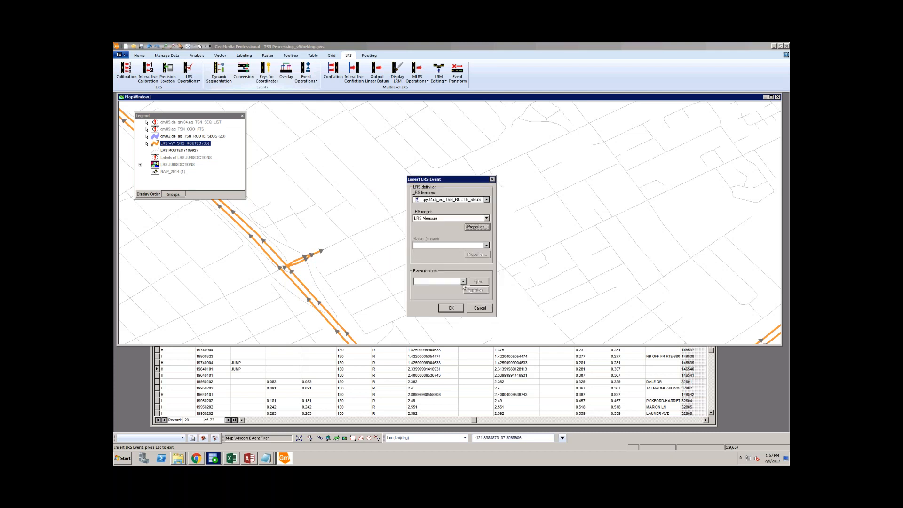
left_click(488, 201)
left_click(416, 207)
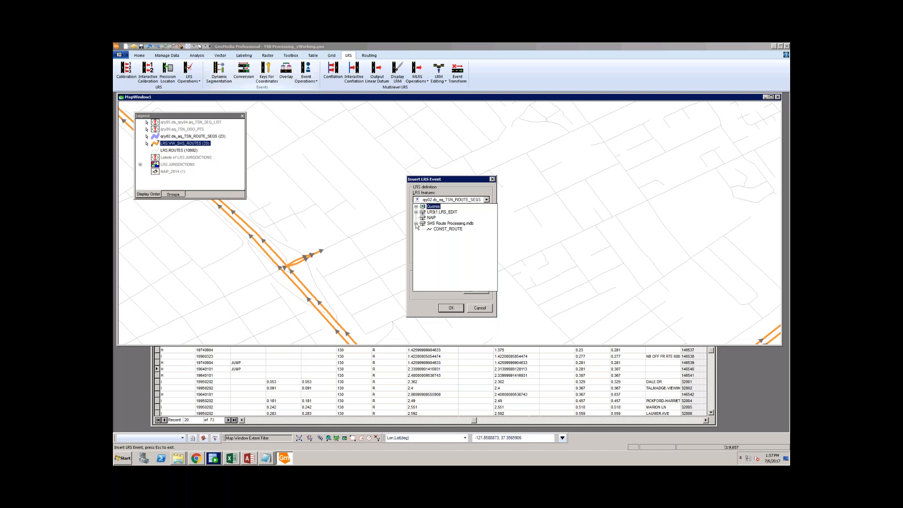
left_click(416, 213)
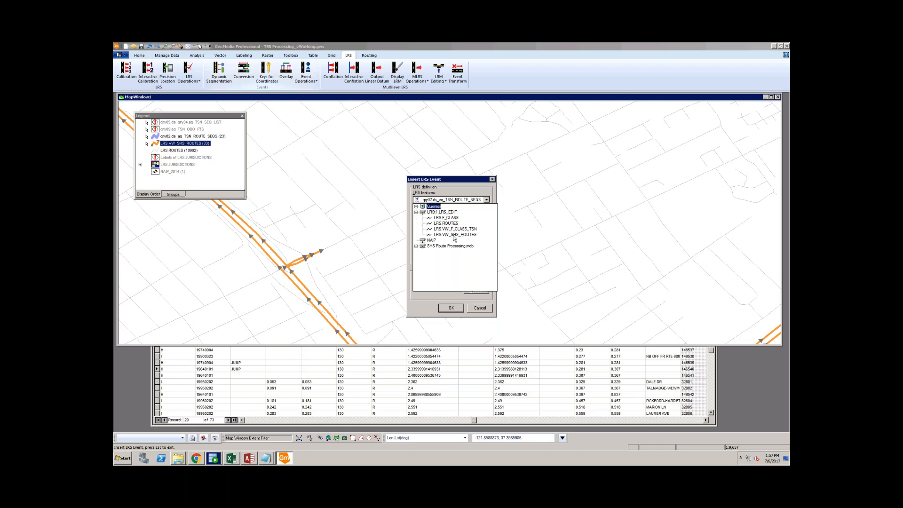
left_click(454, 236)
left_click(454, 236)
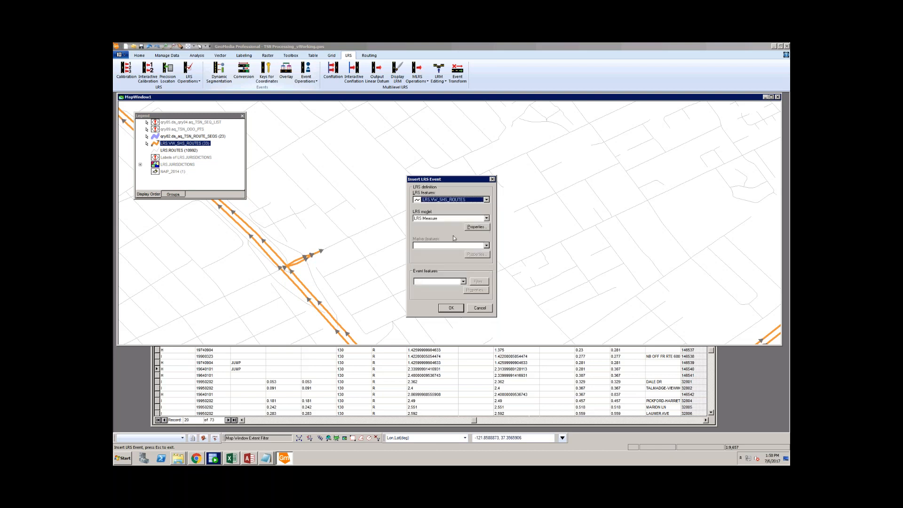
left_click(476, 227)
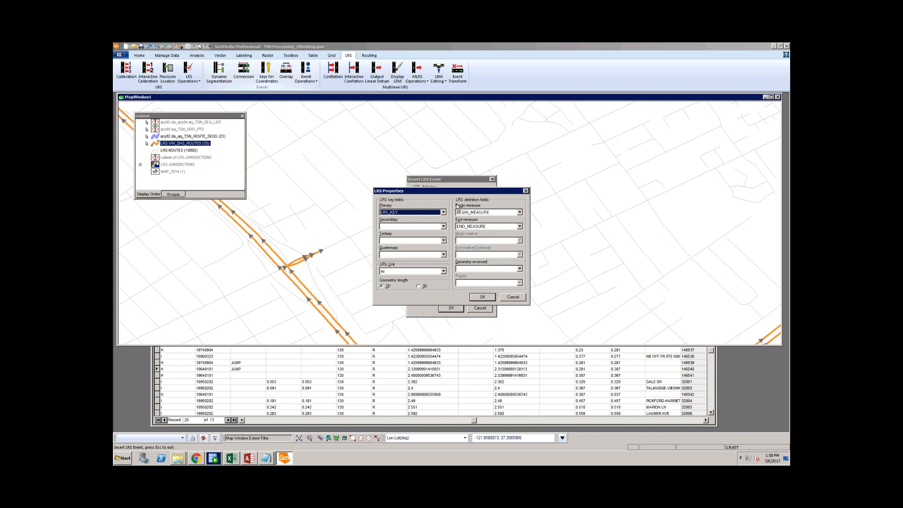
left_click(484, 298)
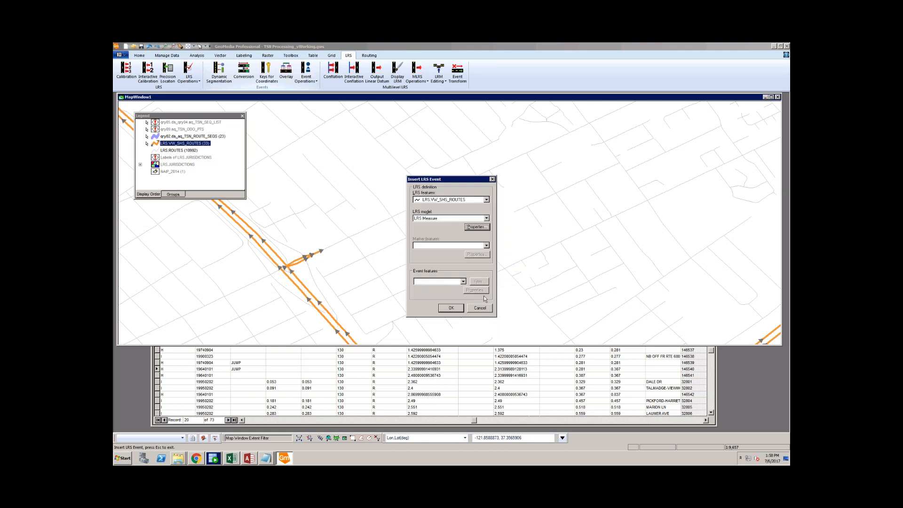
Use qry02.ds_aq_TSN_ROUTE_SEGS as the event features and set their event reference type to Measure
left_click(463, 281)
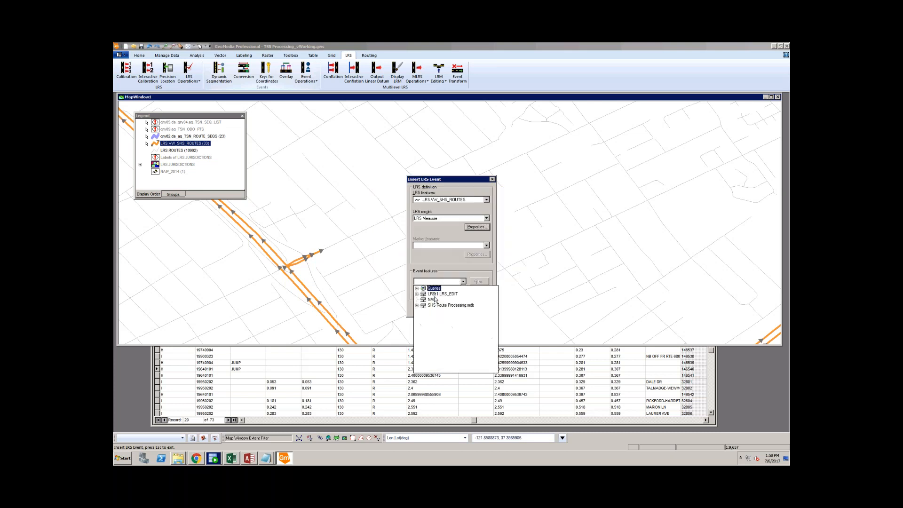
left_click(417, 288)
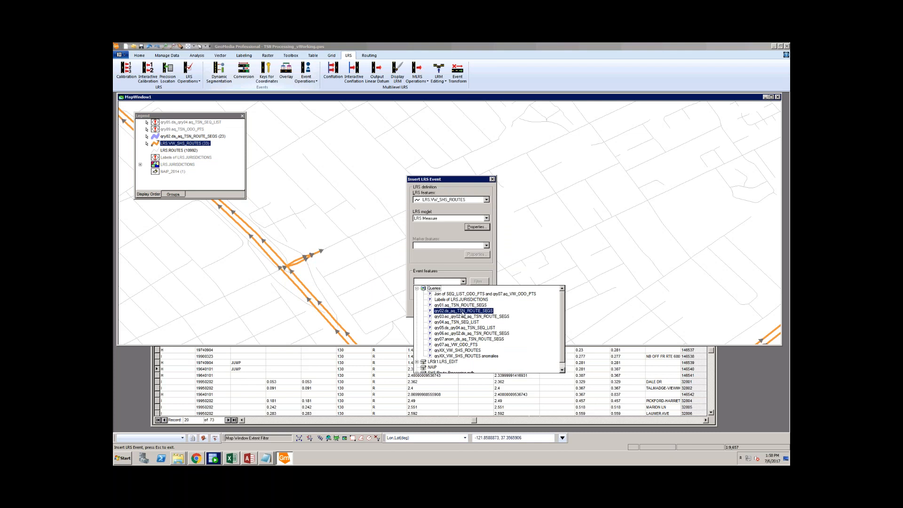
left_click(463, 311)
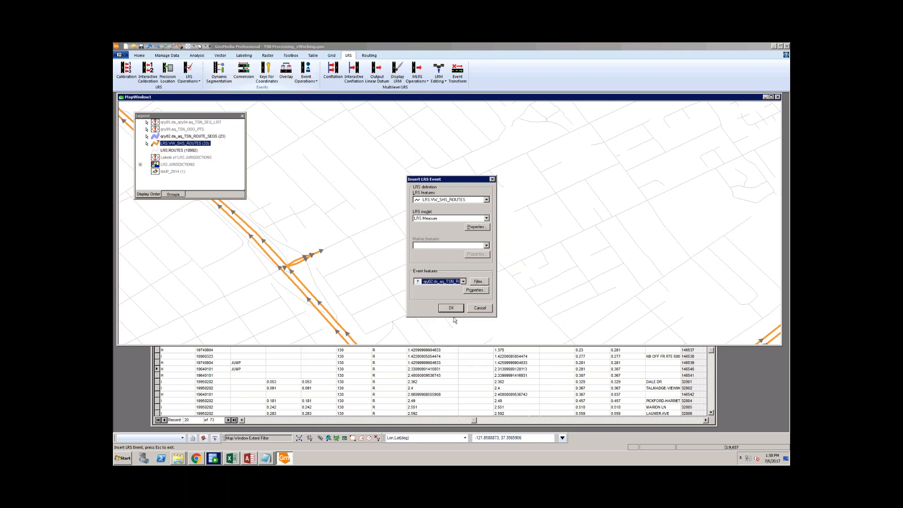
left_click(475, 290)
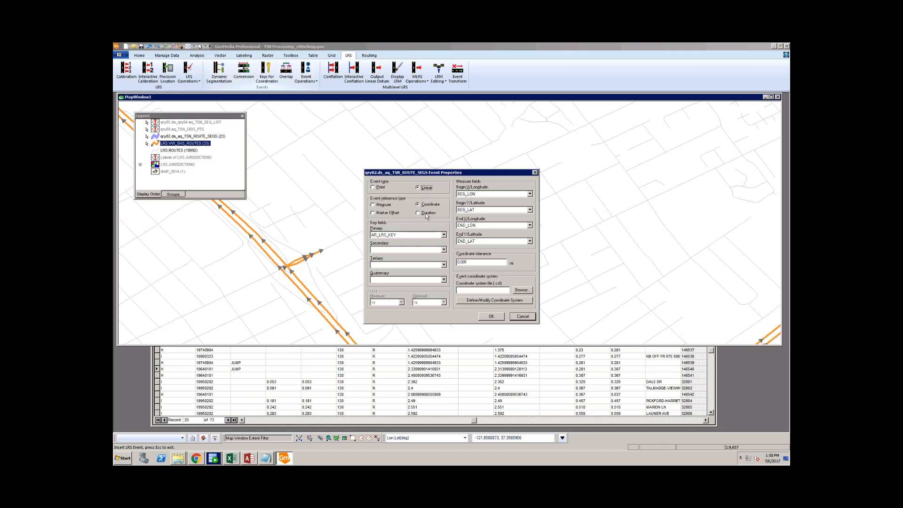
left_click(382, 205)
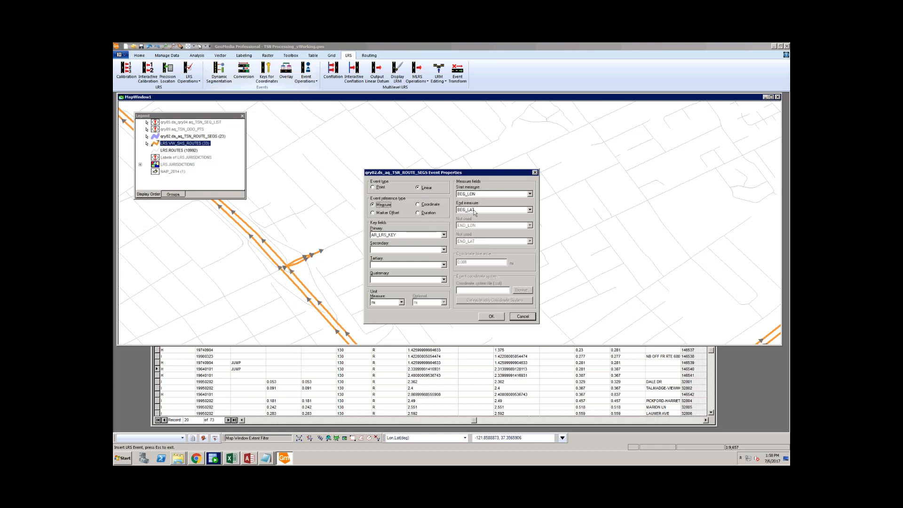
Set the event's start measure field to AR_BEG_MEAS and end measure field to AR_END_MEAS, and accept the LRS event setup
left_click(530, 194)
left_click(530, 201)
left_click(531, 201)
left_click(531, 200)
left_click(531, 201)
left_click(530, 201)
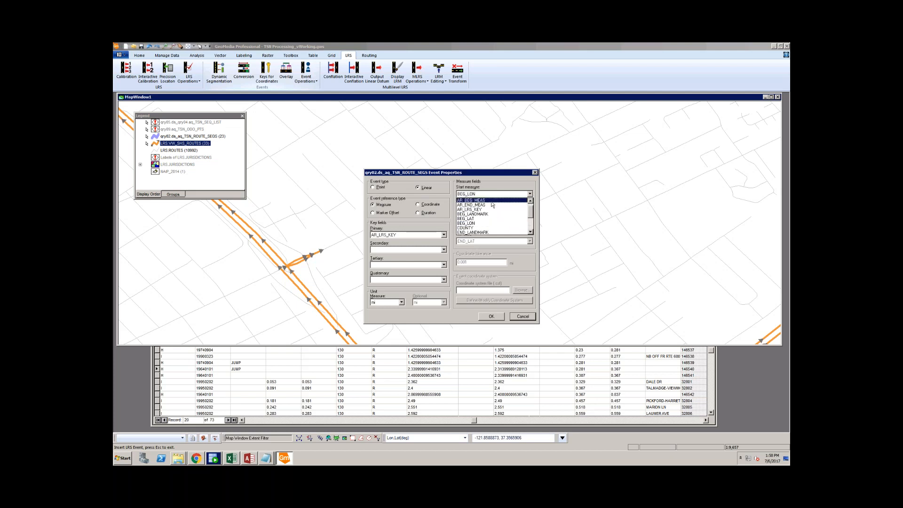
left_click(491, 200)
left_click(529, 210)
scroll(490, 224, "up", 2)
left_click(490, 226)
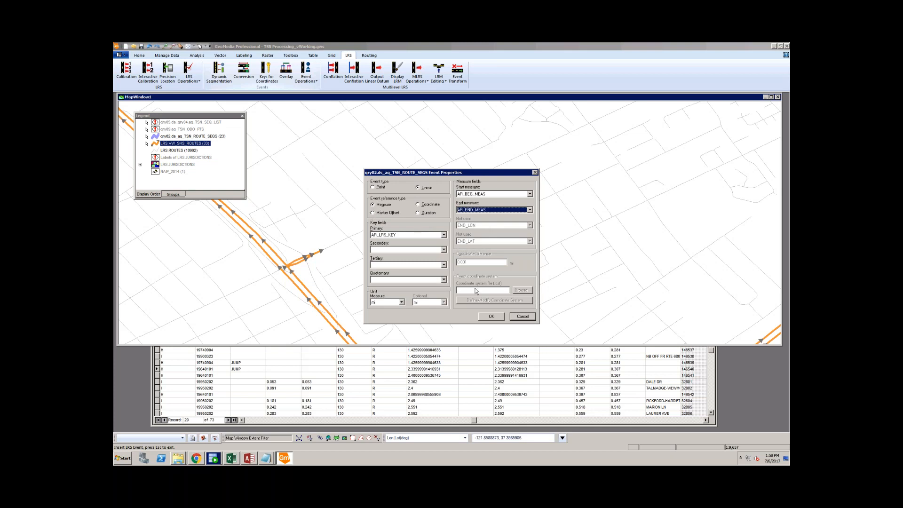
left_click(496, 318)
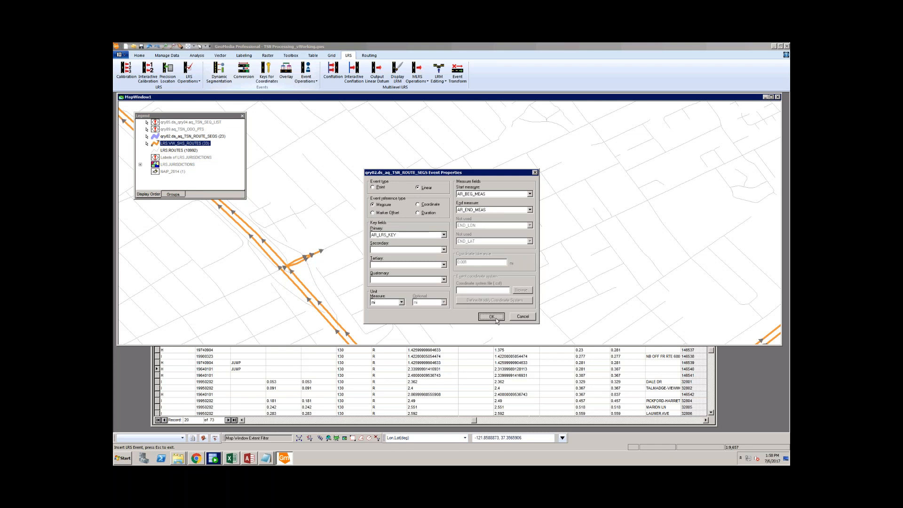
left_click(496, 318)
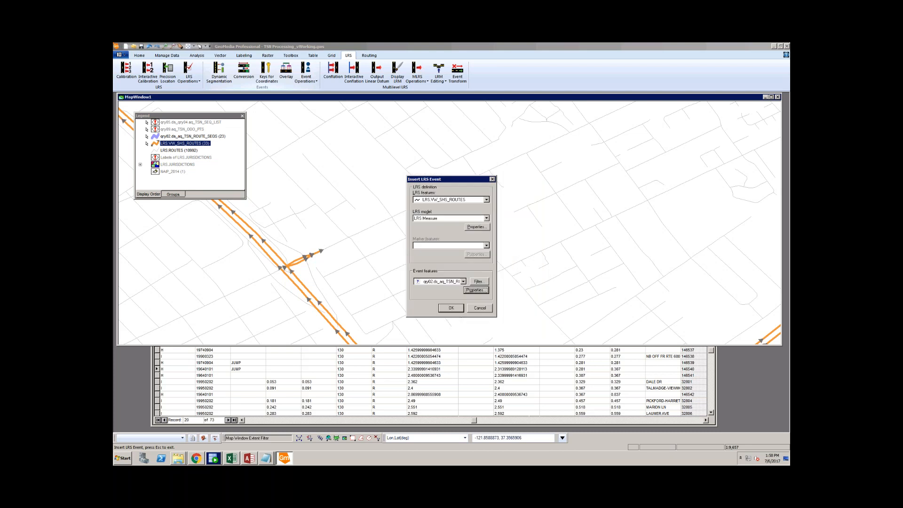
left_click(452, 308)
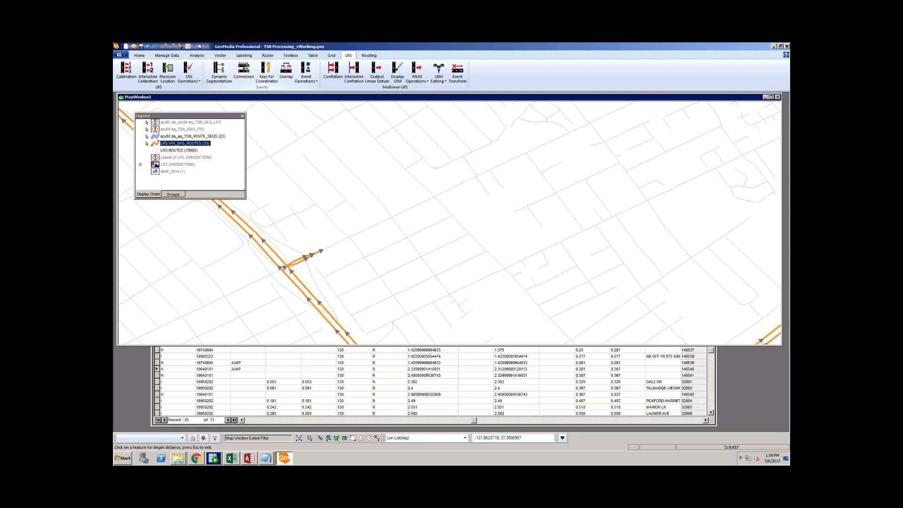
Mark the event's begin point on SHS_130_P at the freeway junction and check the first Route 130 odometer rows in the TSN sequence list
left_click(285, 267)
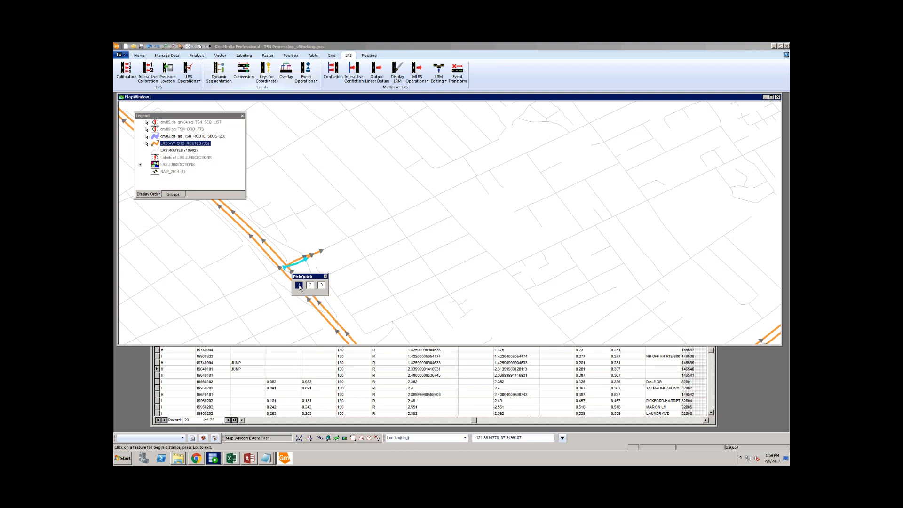
left_click(299, 286)
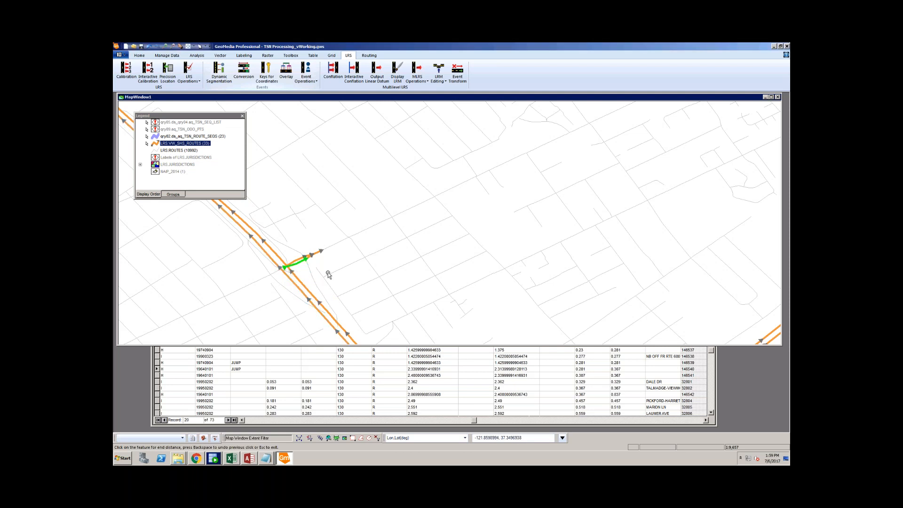
left_click(317, 364)
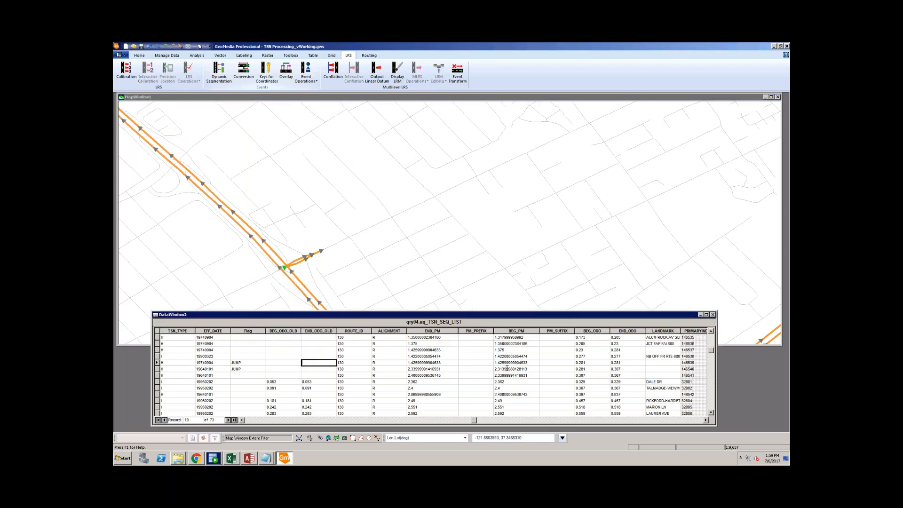
left_click_drag(711, 351, 713, 335)
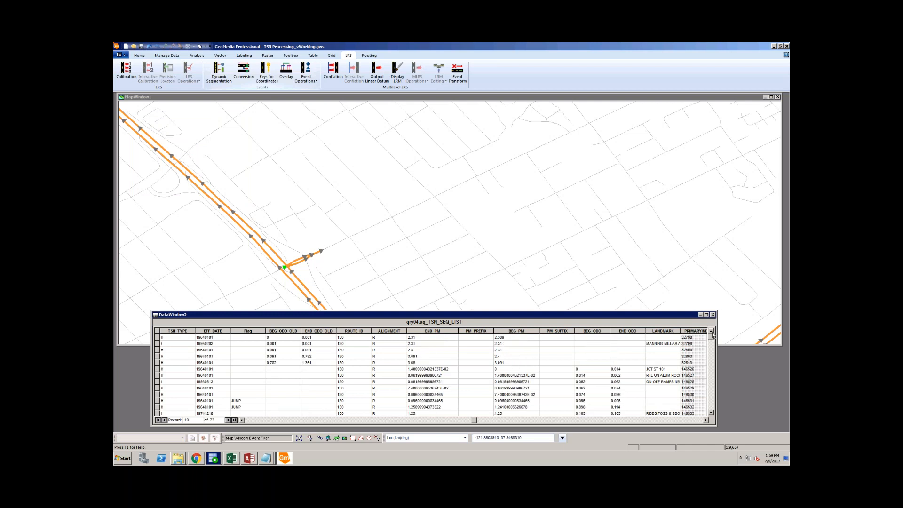
left_click(586, 370)
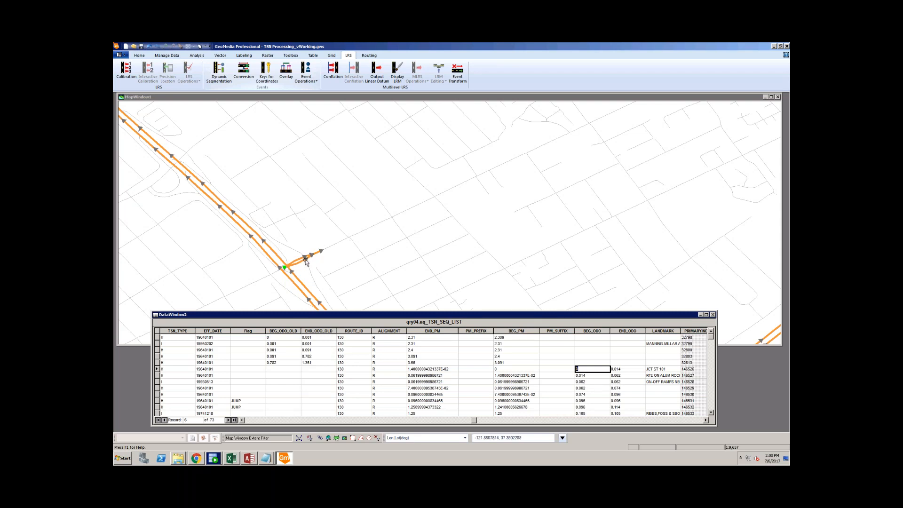
Mark the event's end point on SHS_130_P at the far end of the first ramp-side segment
left_click(302, 101)
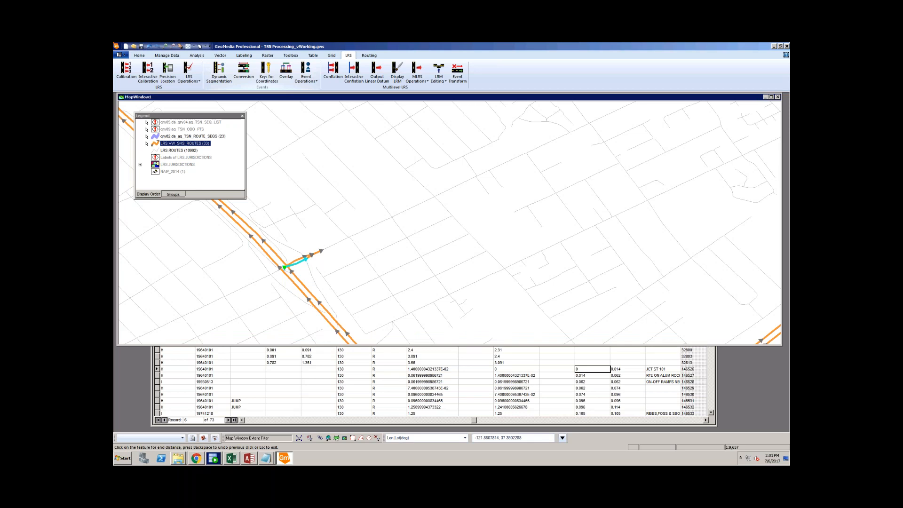
left_click(306, 257)
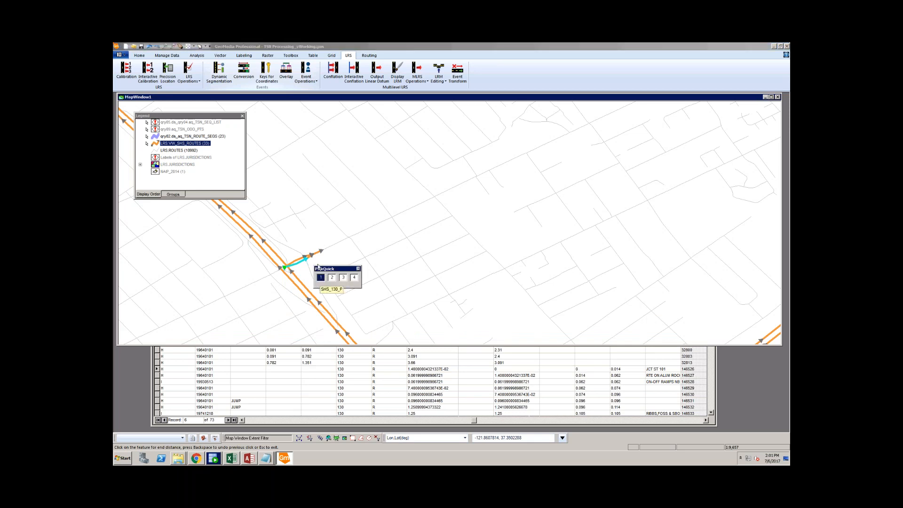
left_click(321, 278)
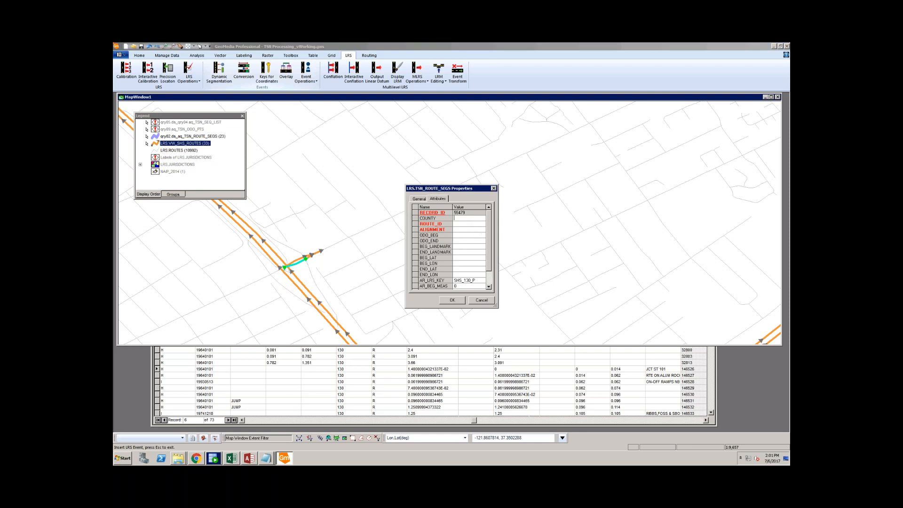
Set the new segment's ROUTE_ID to 130, ALIGNMENT to R, ODO_BEG to 0 and ODO_END to 0.062
left_click(469, 224)
type("130")
left_click_drag(496, 308, 506, 325)
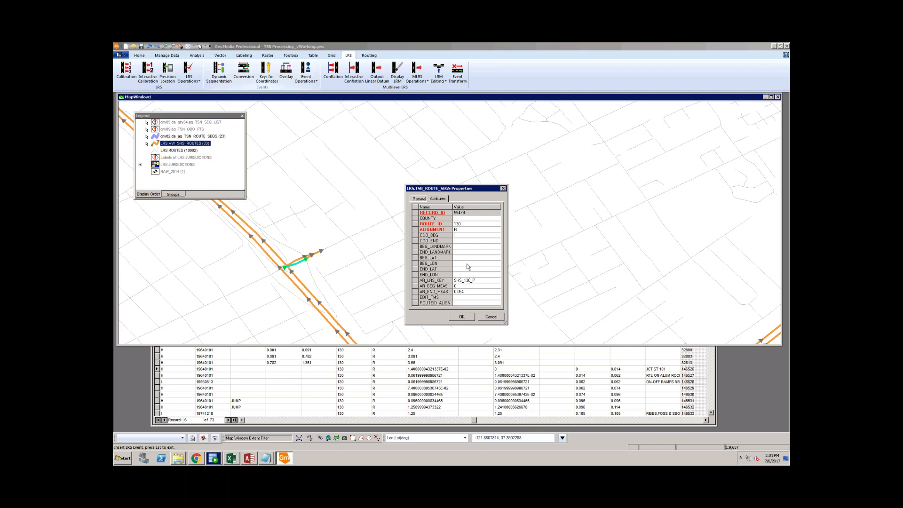
type("0")
left_click(461, 241)
type("0.062")
Set the segment's begin landmark to JCT ST 101 and try ON-OFF RAMP NB Route 101 as its end landmark
key("Tab")
type("JCT ST")
key("BackSpace")
key("BackSpace")
type("101")
type("ON-OFF RAMP NB Route")
left_click(497, 253)
left_click_drag(507, 251, 533, 251)
left_click(491, 267)
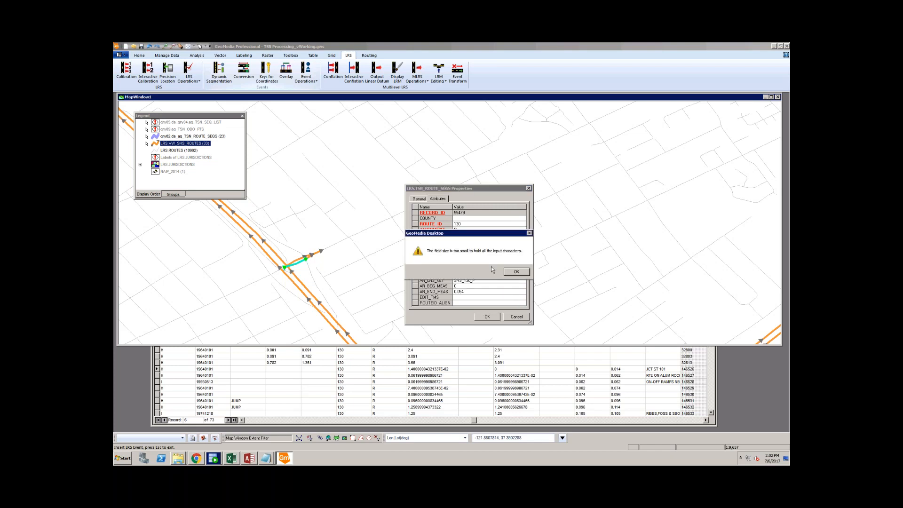
Shorten the end landmark to ON-OFF RAMP NB RTE and save the new route segment
left_click(518, 272)
left_click(491, 252)
left_click(485, 252)
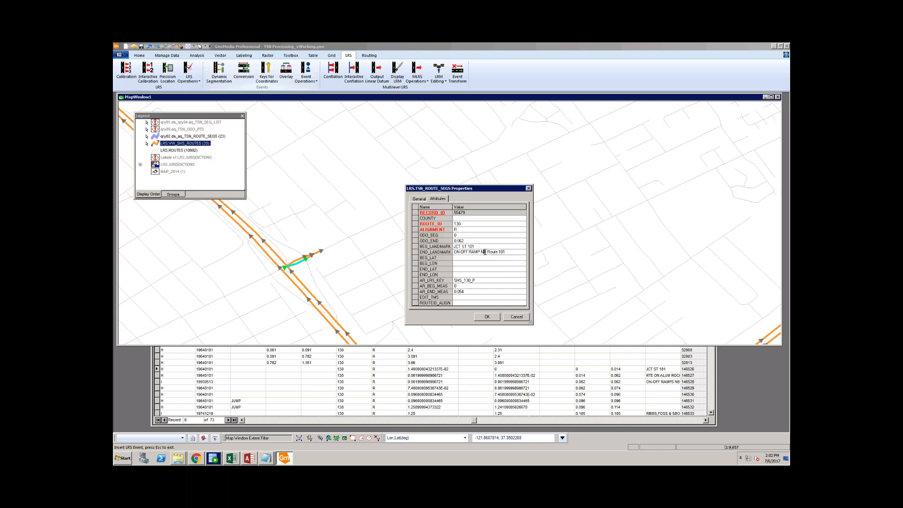
left_click_drag(505, 253, 487, 252)
key("Delete")
key("Return")
left_click(488, 318)
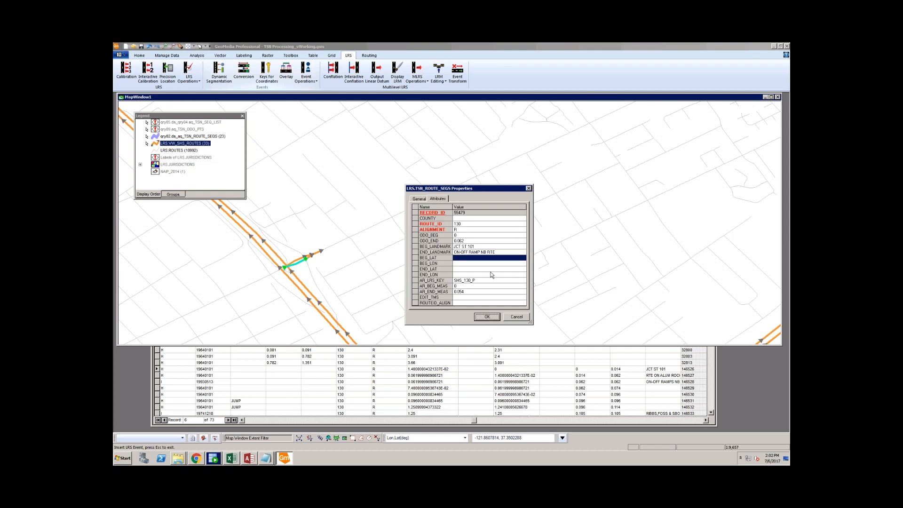
left_click(488, 318)
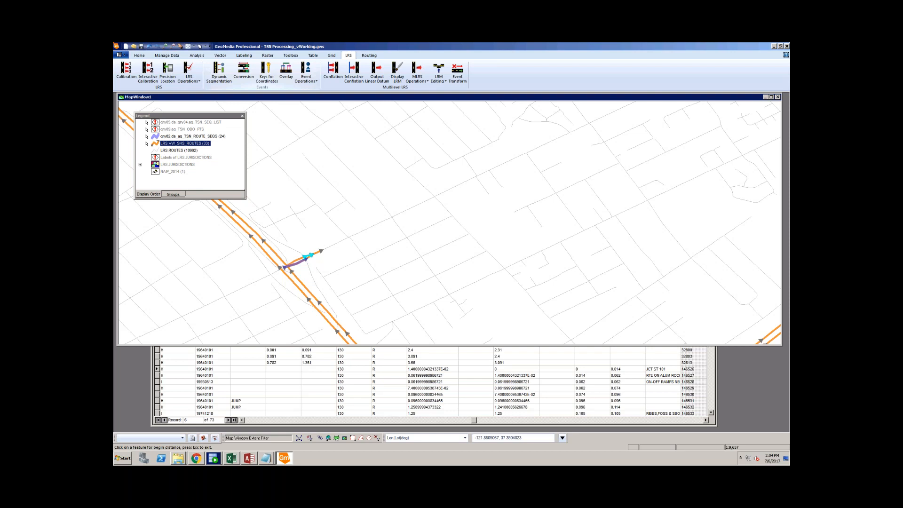
left_click(315, 256)
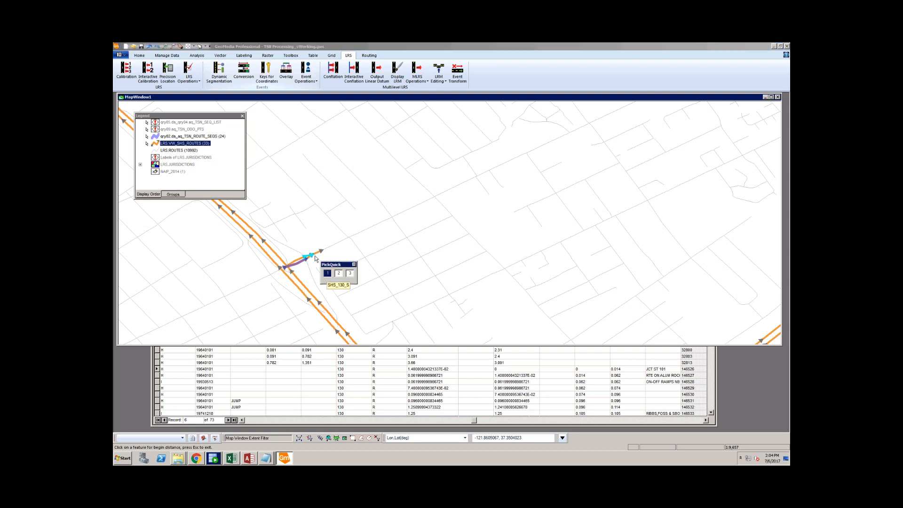
left_click(339, 274)
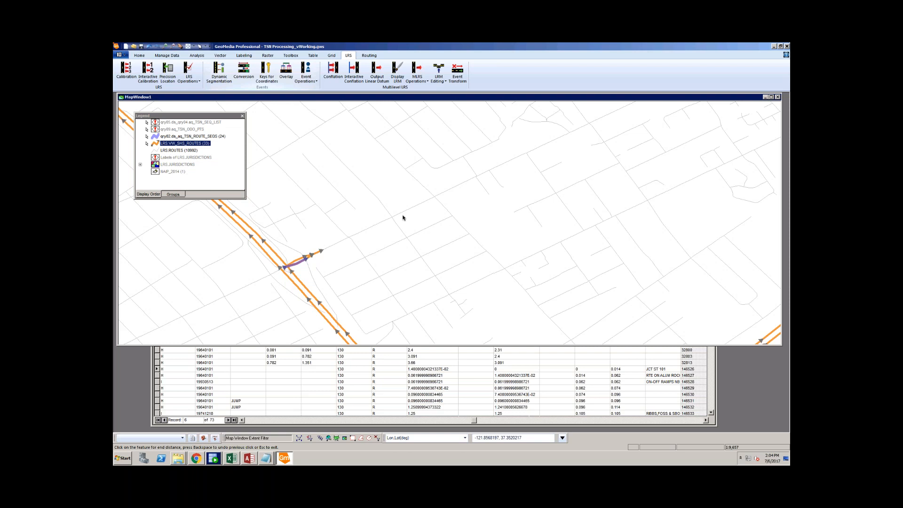
key("BackSpace")
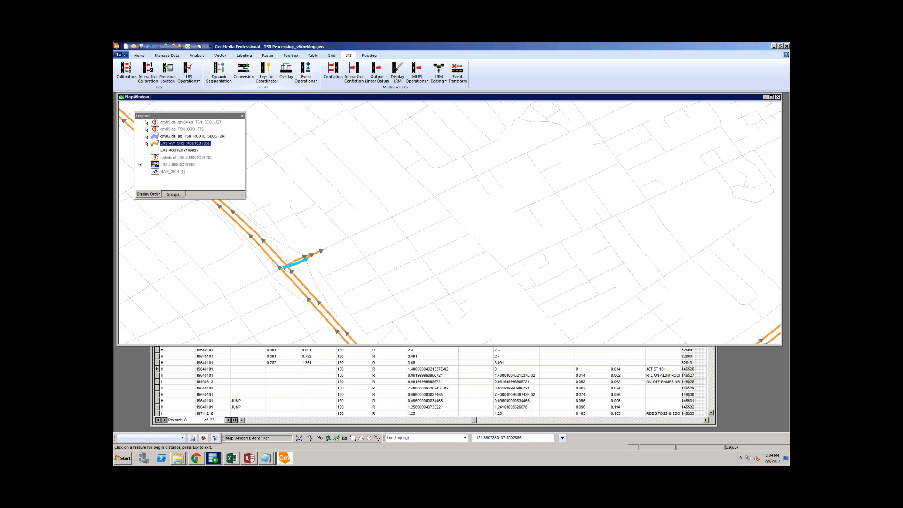
left_click(311, 264)
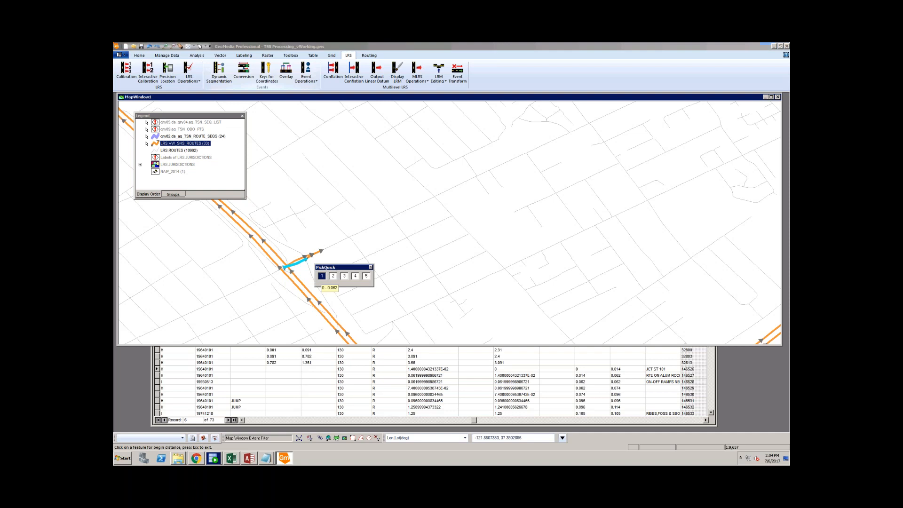
left_click(344, 276)
left_click(333, 276)
left_click(333, 276)
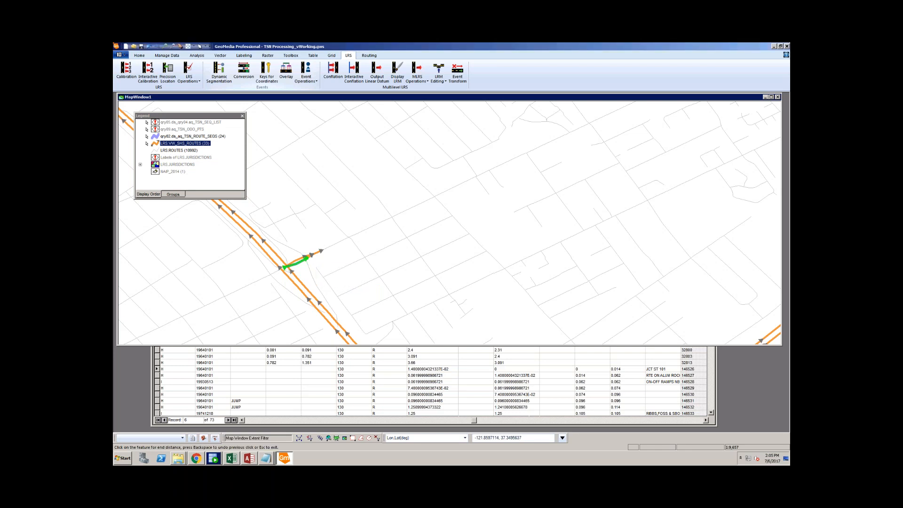
left_click(312, 256)
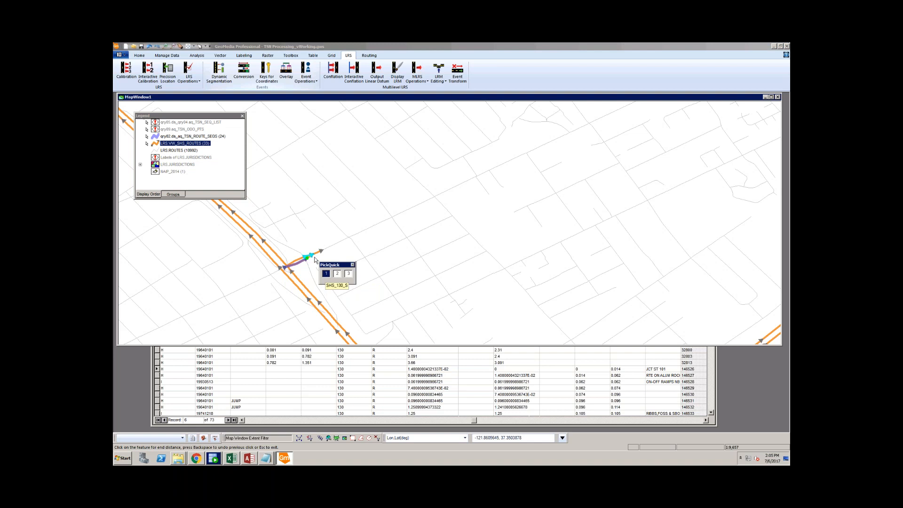
left_click(337, 274)
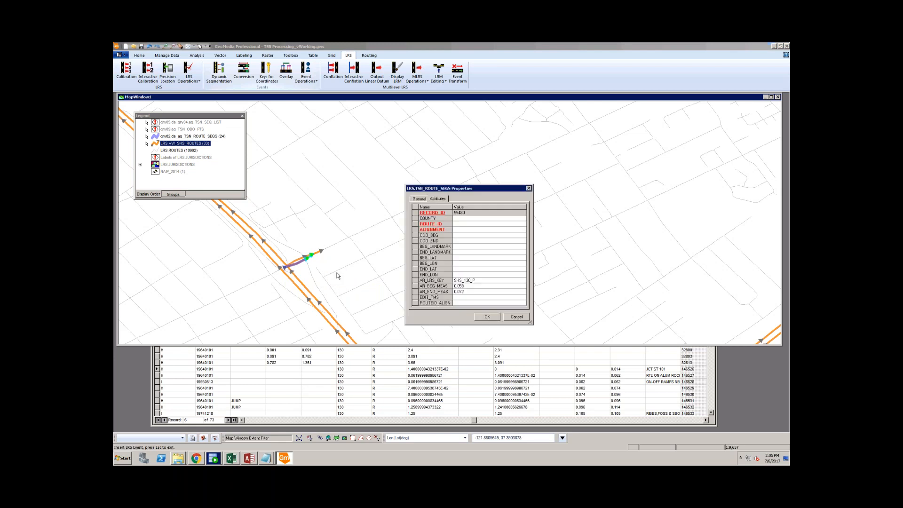
left_click(476, 223)
type("130")
left_click(473, 235)
left_click(458, 240)
left_click(523, 318)
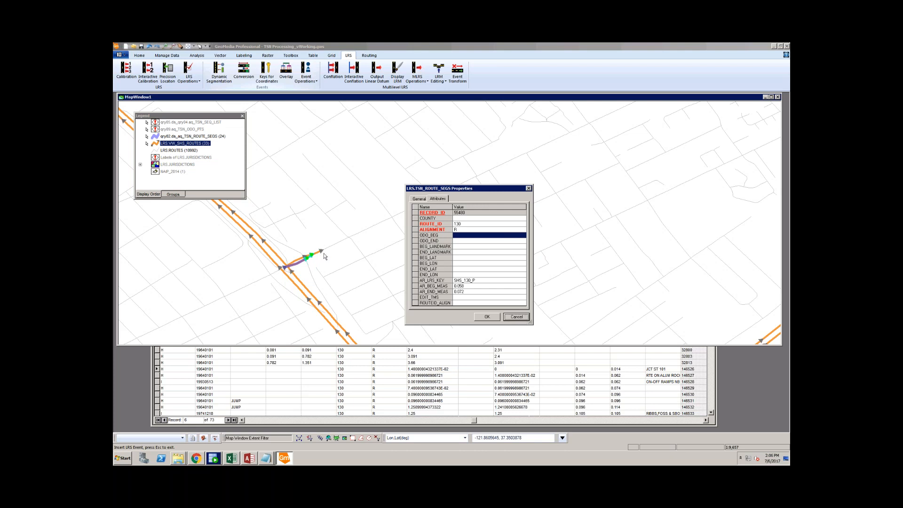
left_click(516, 317)
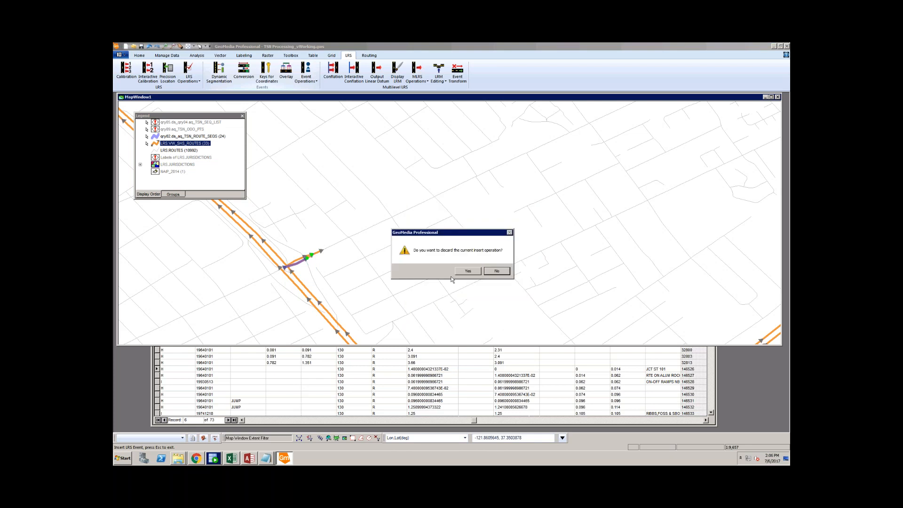
left_click(468, 270)
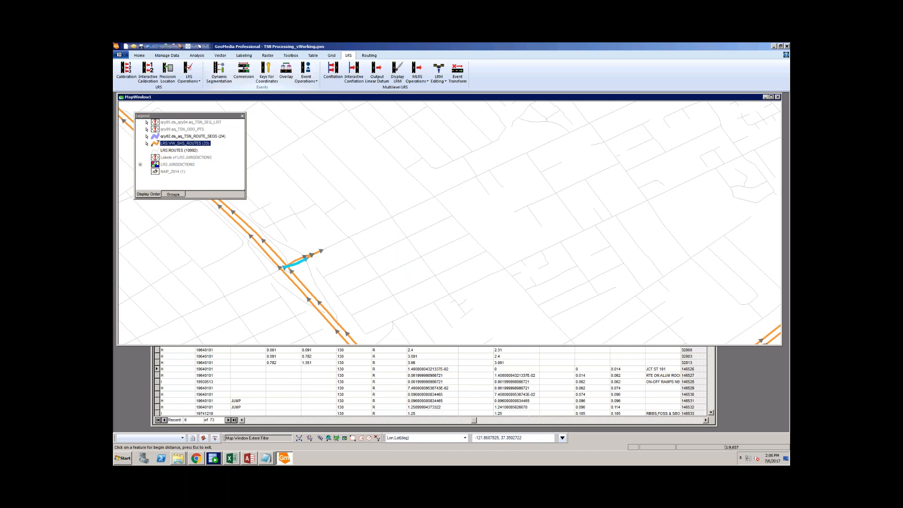
Mark a second event on SHS_130_P from the end of the first new segment to the route's eastern end here
left_click(308, 261)
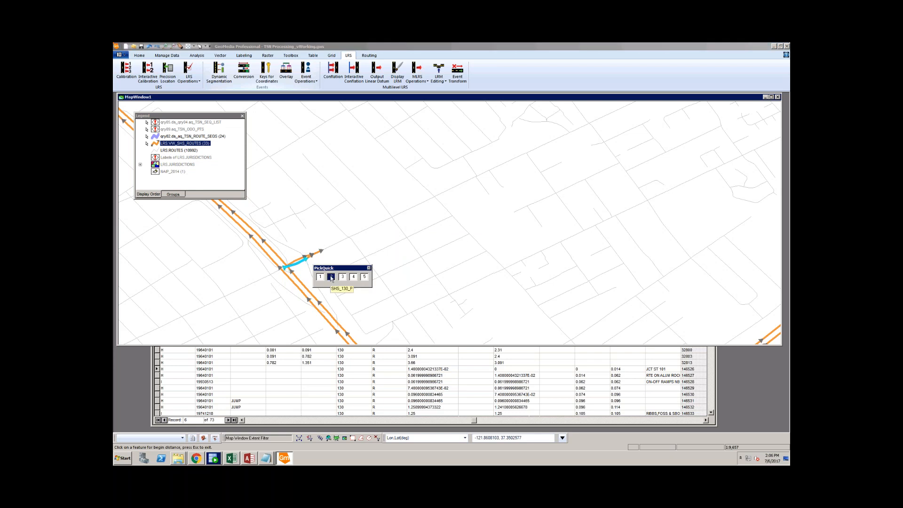
left_click(331, 277)
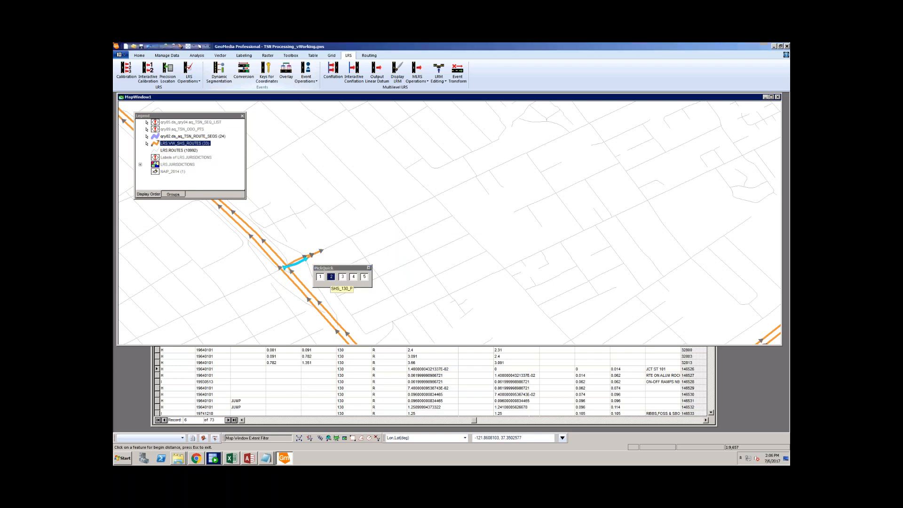
left_click(323, 250)
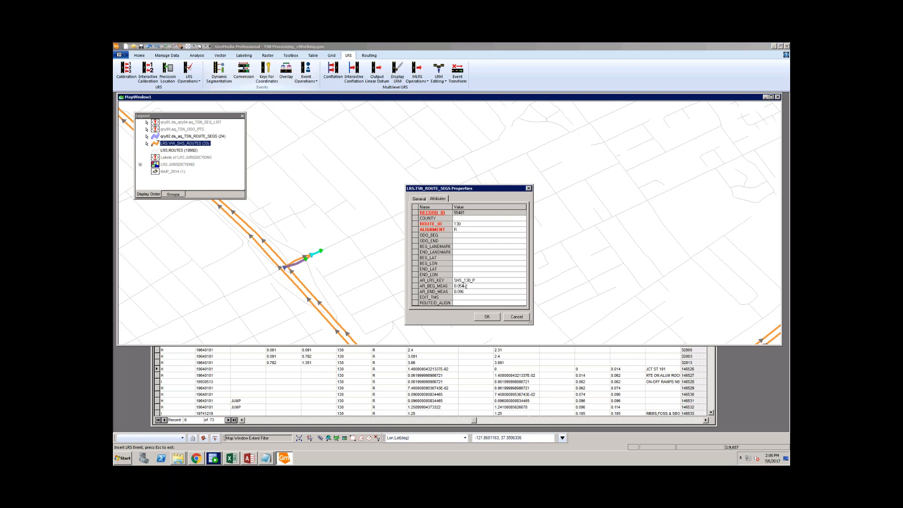
Fill in the second segment's odometer and landmark fields, with begin landmark ON-OFF RMP NB RTE 101, then save it and end the insertion
left_click(467, 236)
key("Tab")
left_click(471, 251)
left_click(473, 247)
left_click(472, 253)
left_click(465, 247)
type("0")
type("N-OFF RM")
type("P NB RTE 101")
left_click(469, 253)
left_click(483, 317)
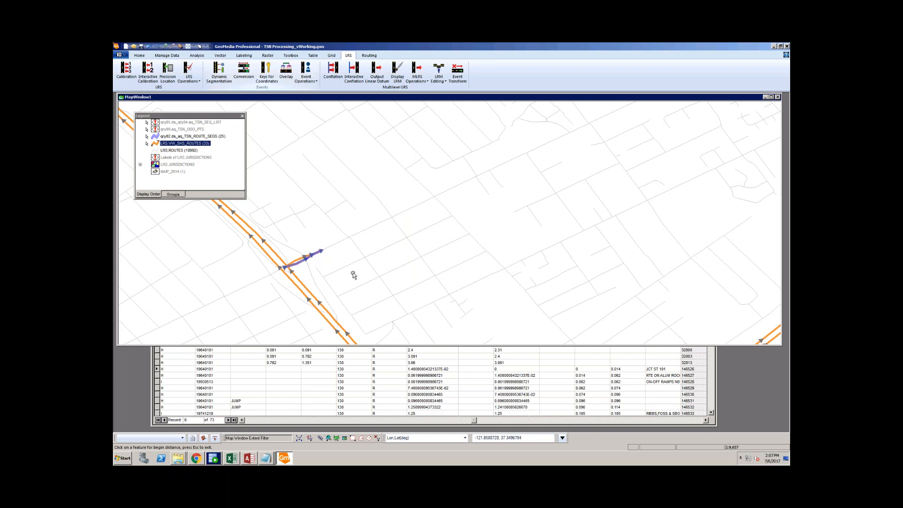
key("Escape")
Start an LRS event insertion on LRS.VW_SHS_ROUTES using LRS Measure, and set its begin point at the western end of SHS_130_P's isolated interchange stretch
scroll(340, 259, "down", 4)
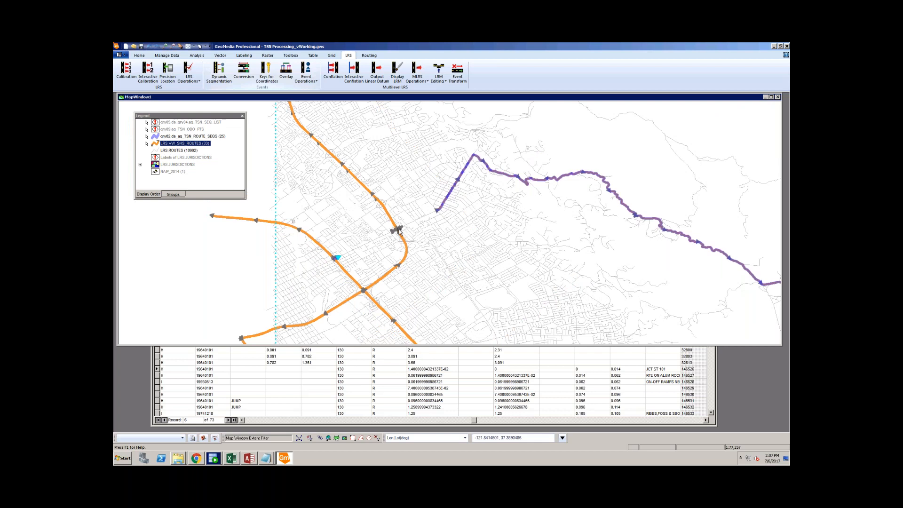
scroll(396, 230, "up", 1)
scroll(396, 231, "up", 3)
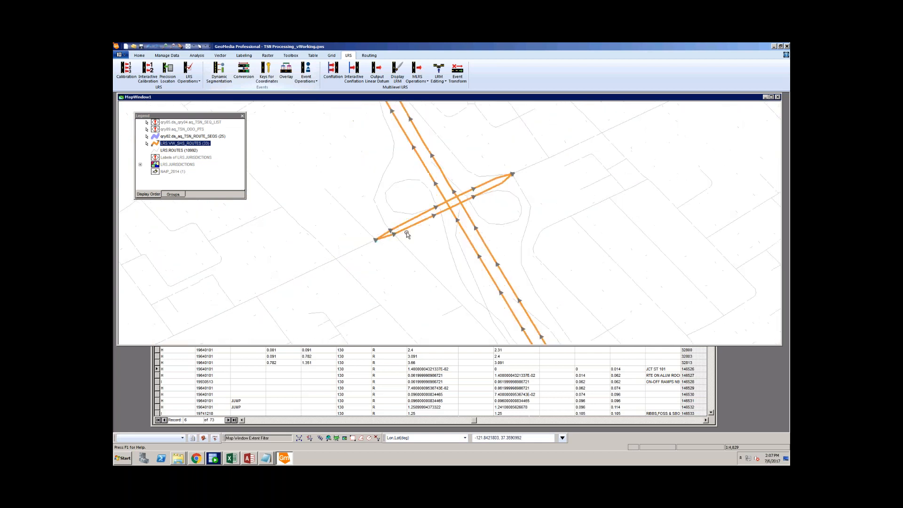
scroll(408, 238, "up", 1)
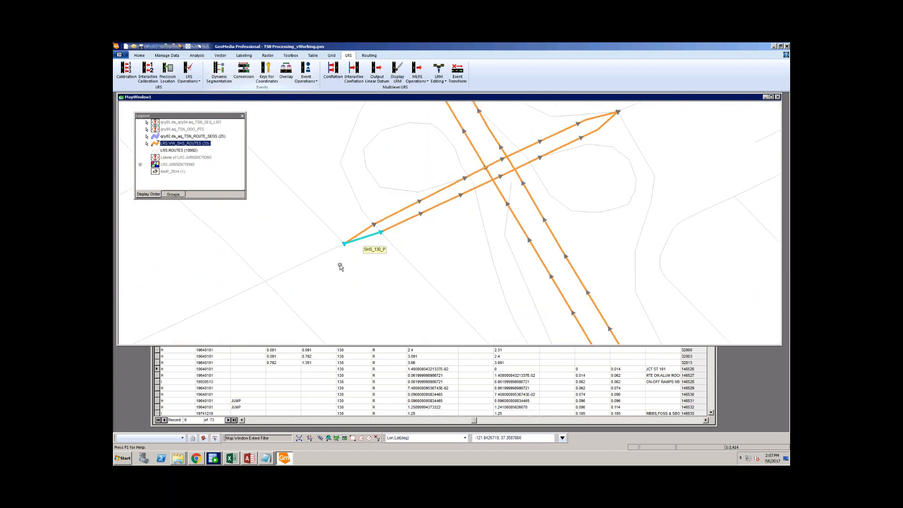
scroll(341, 267, "down", 2)
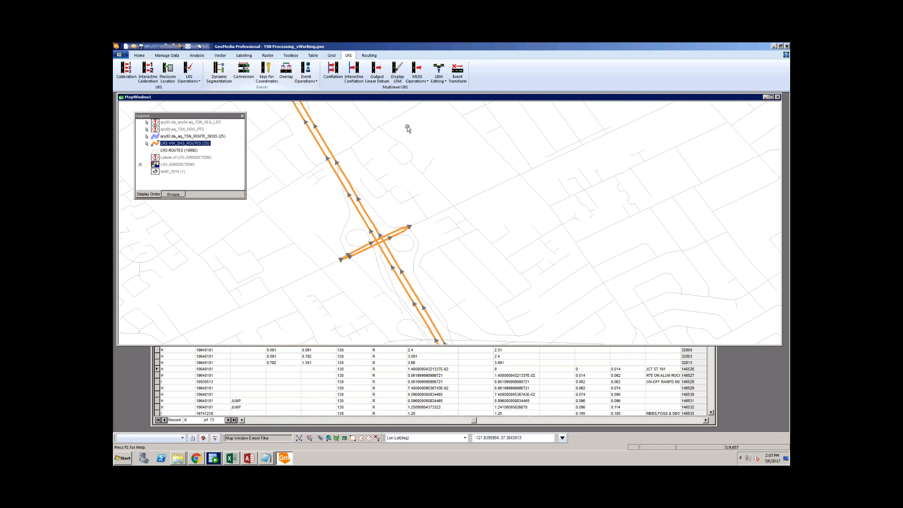
left_click(306, 75)
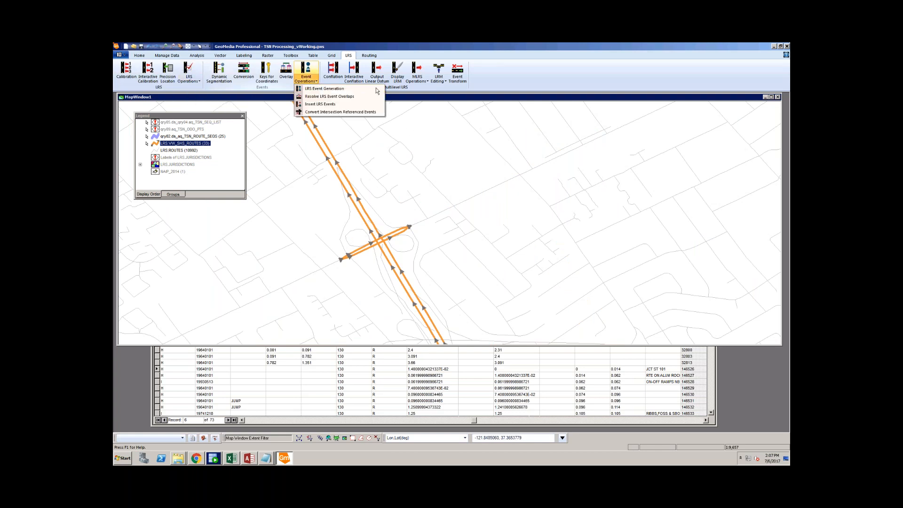
left_click(508, 115)
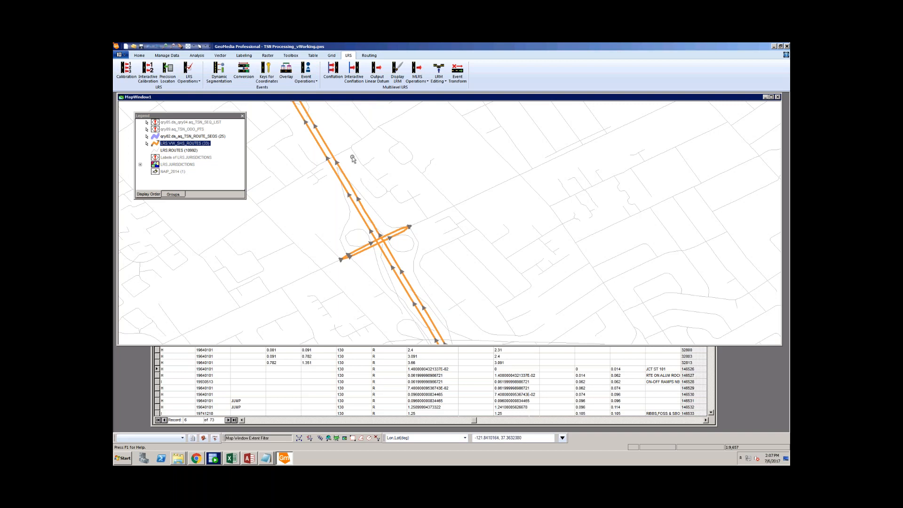
left_click(306, 75)
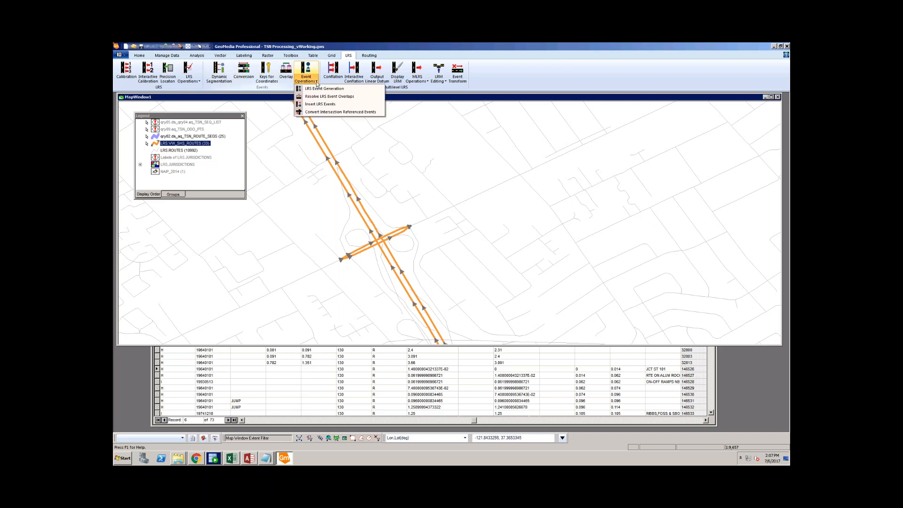
left_click(324, 104)
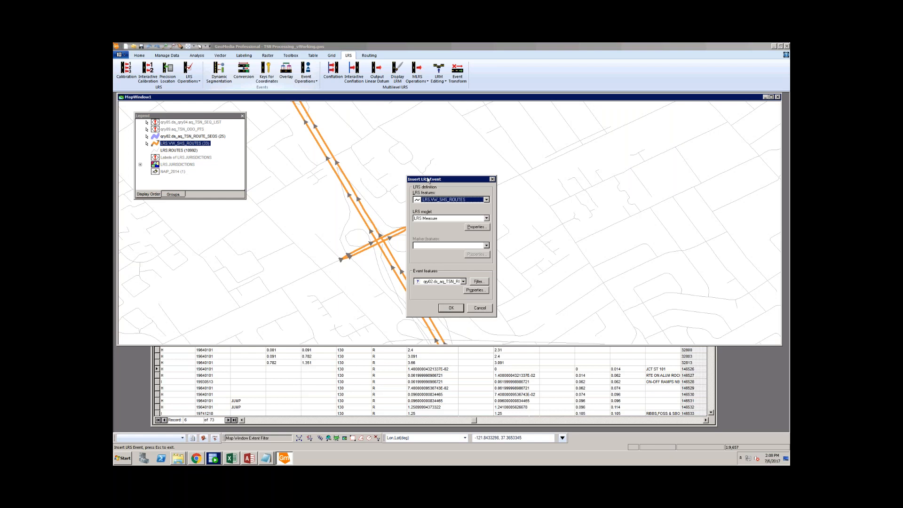
left_click(450, 309)
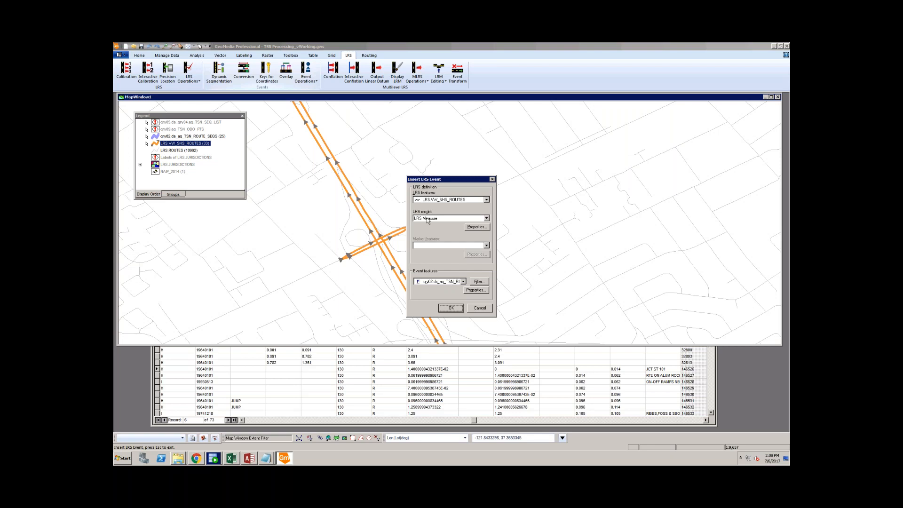
left_click(451, 308)
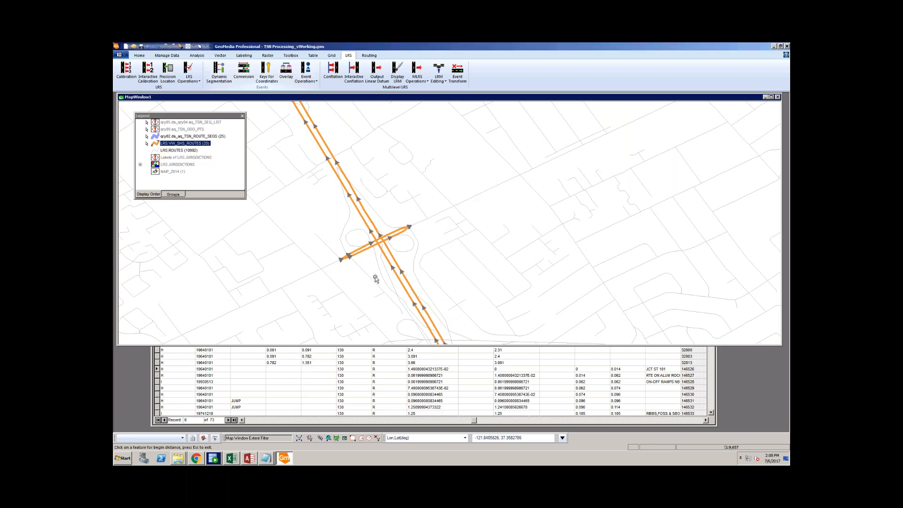
left_click(341, 259)
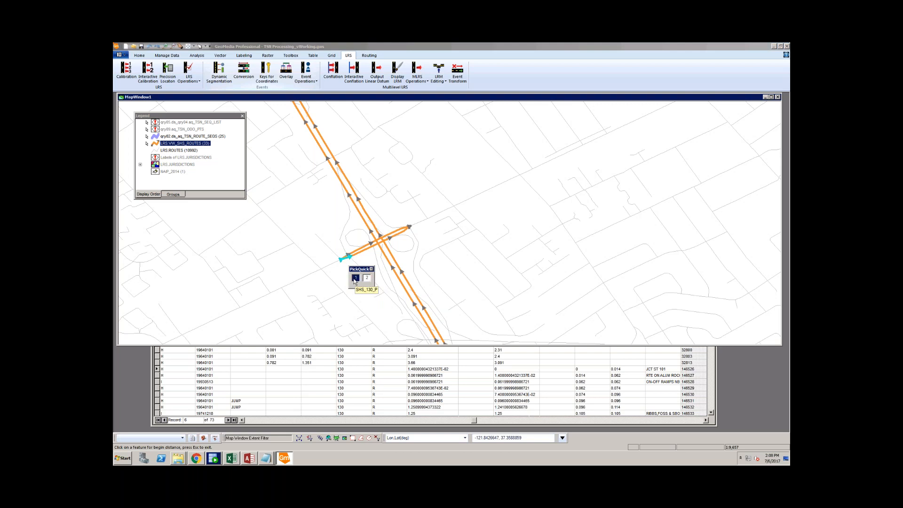
left_click(355, 278)
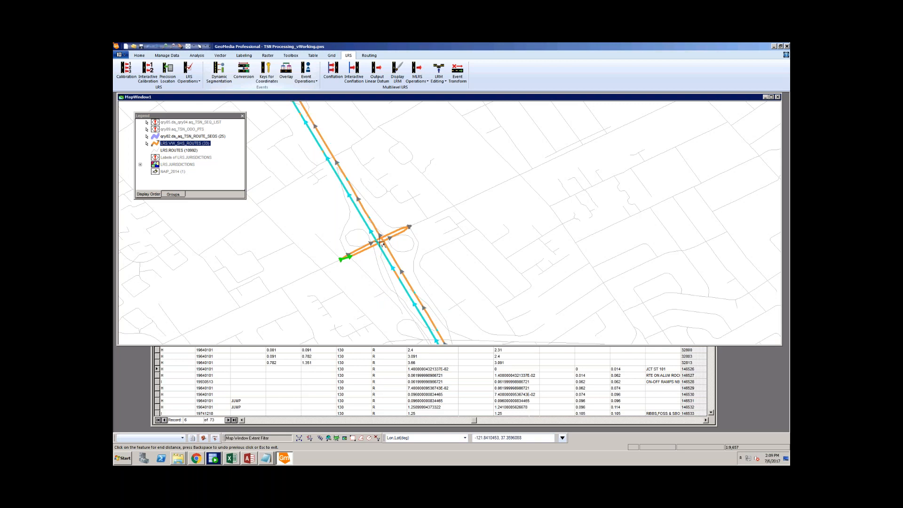
Display the NAIP_2014 imagery and mark the event's end point on SHS_130_P in the middle of the freeway crossing
left_click(165, 47)
left_click_drag(442, 210, 308, 272)
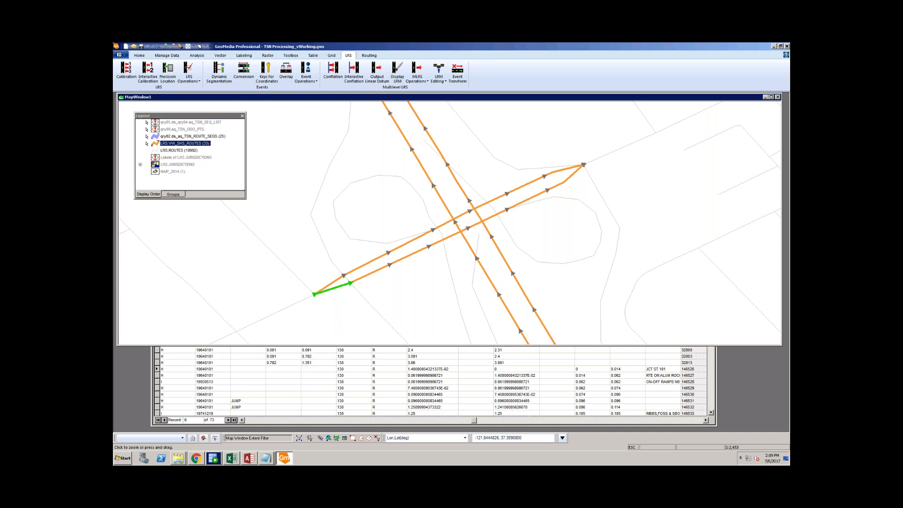
left_click(171, 173)
right_click(171, 172)
left_click(179, 178)
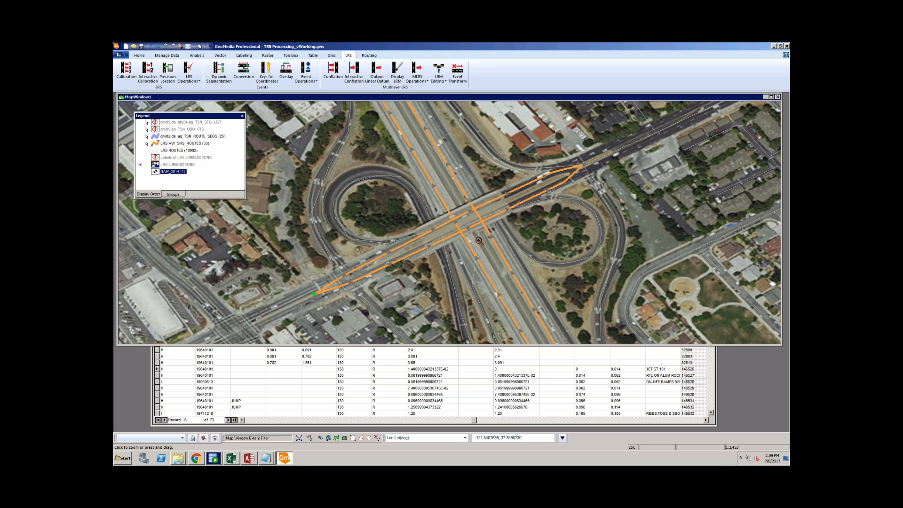
key("Escape")
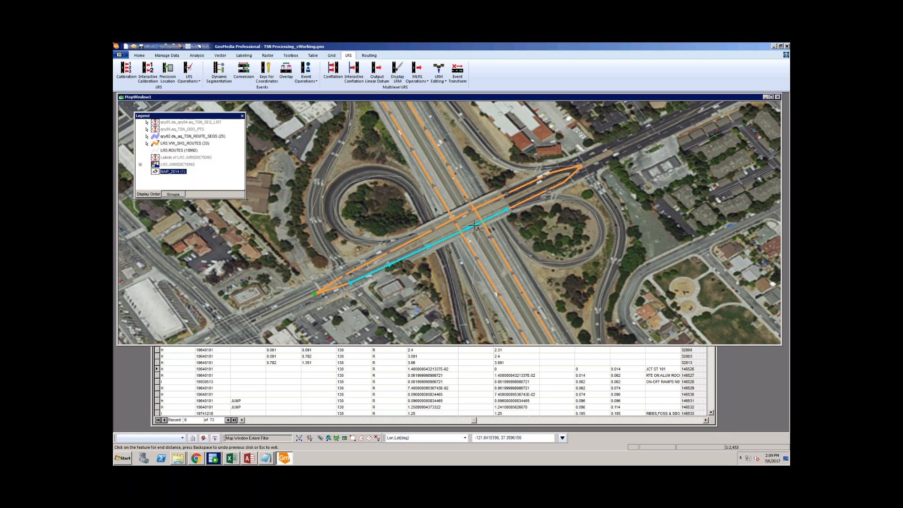
left_click(475, 225)
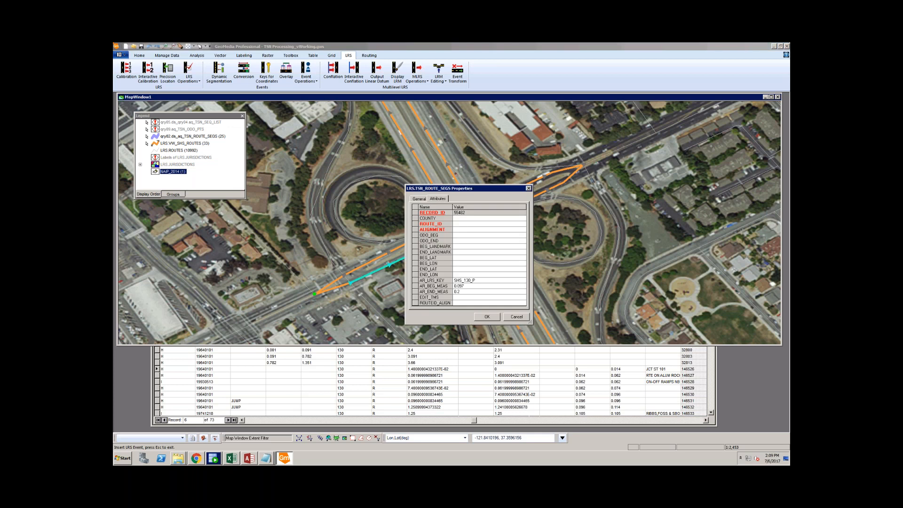
Fill in the segment's attributes with route 130, odometer 0.096 to 0.205 and end landmark JCT FAP FAI 680, then save it
left_click(470, 225)
type("130")
type(".09")
type("6")
key("Return")
key("Down")
left_click(455, 252)
left_click(464, 252)
type("JCT")
left_click(485, 319)
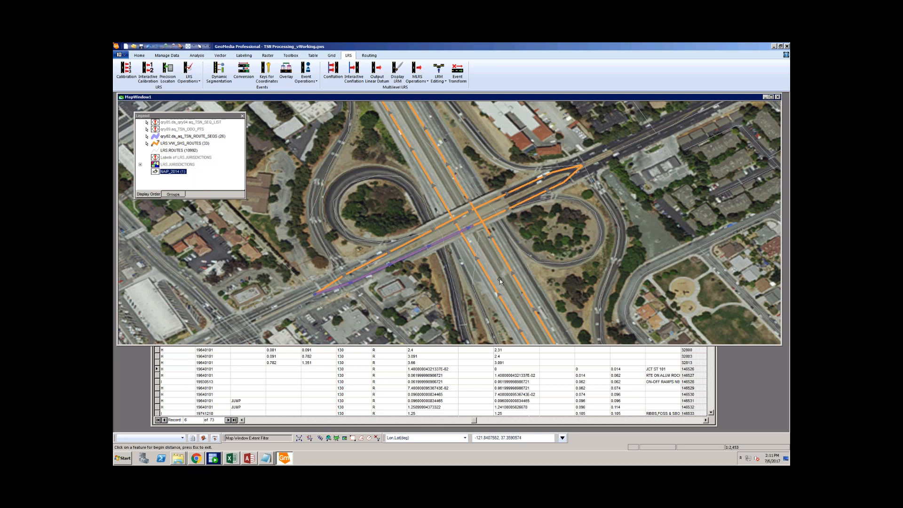
Look through the Route 130 rows of the TSN sequence list for the next segment's odometer values and landmarks
left_click(488, 238)
left_click(488, 244)
left_click(711, 413)
left_click(711, 413)
left_click(711, 413)
left_click(711, 413)
left_click(711, 413)
left_click(711, 413)
left_click(711, 413)
left_click(711, 413)
left_click(711, 413)
left_click(711, 413)
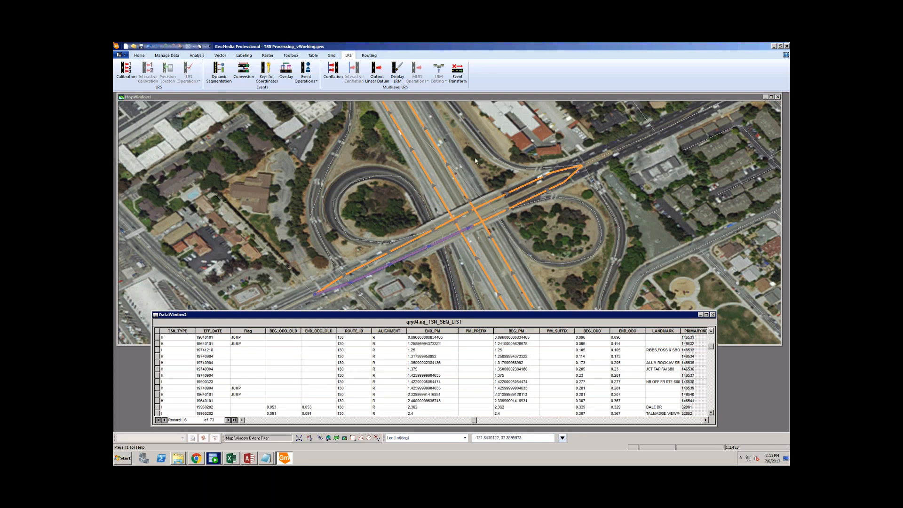
Mark another event on SHS_130_P from the end of the new segment to the eastern end of the interchange stretch
left_click(467, 99)
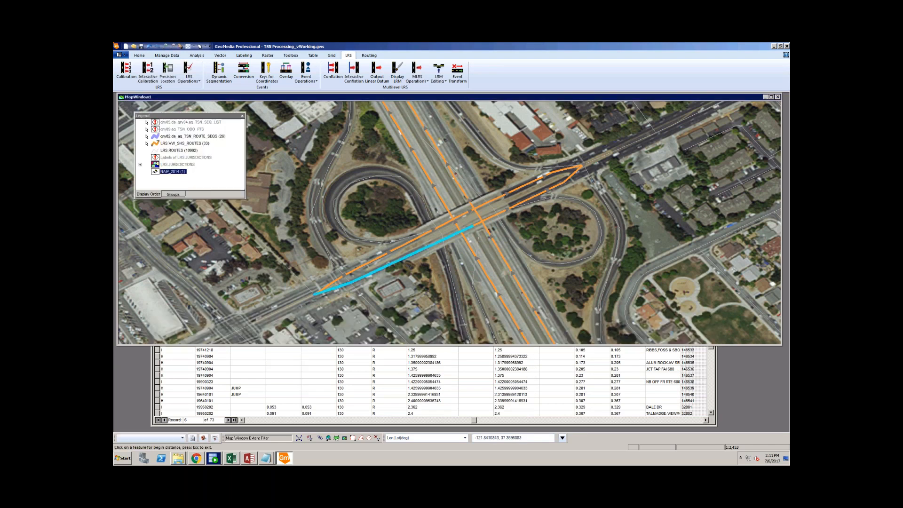
left_click(473, 227)
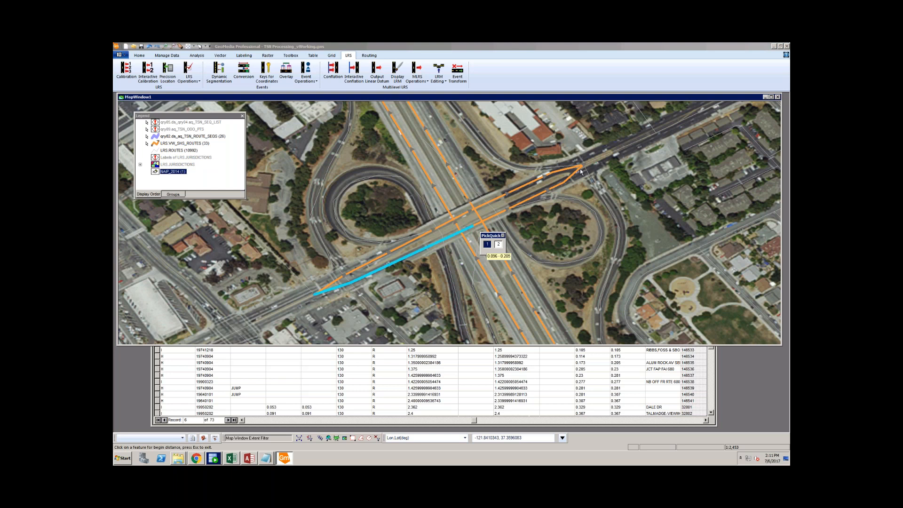
left_click(498, 245)
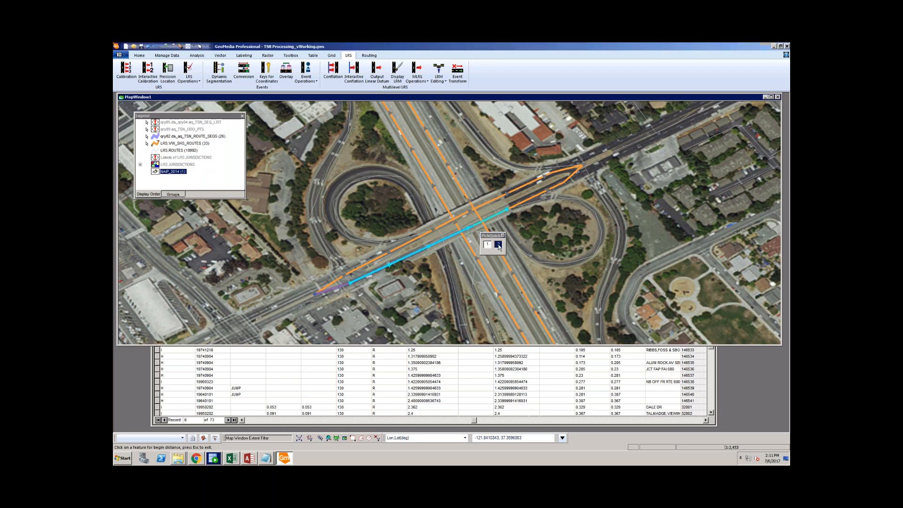
left_click(583, 165)
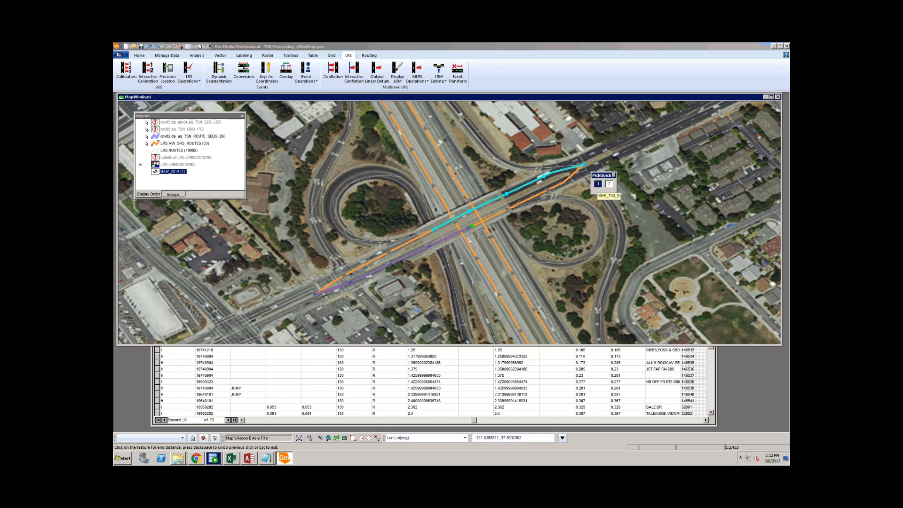
left_click(610, 186)
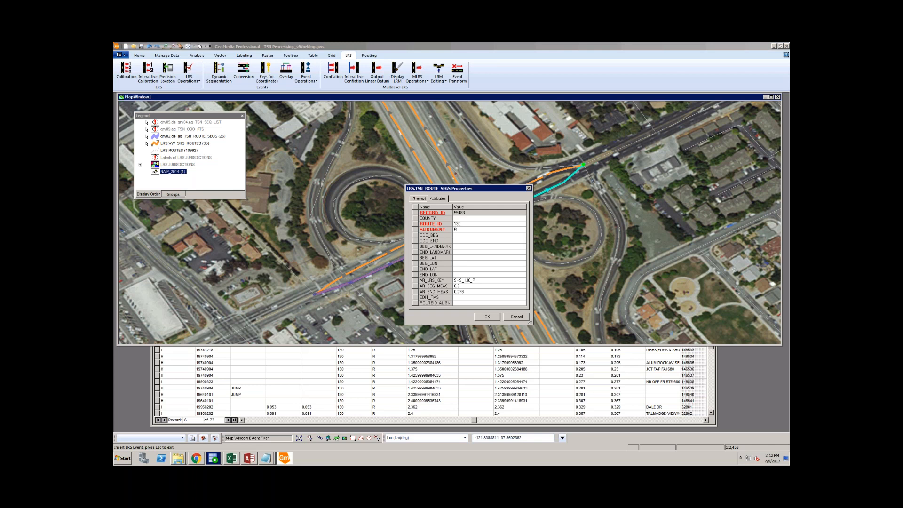
Give this segment route 130, alignment R, odometer .205 to .281 and begin landmark JCT FAP FAI 680, then save it and end the insertion
left_click(459, 224)
left_click(458, 229)
left_click(459, 236)
left_click_drag(471, 187, 336, 124)
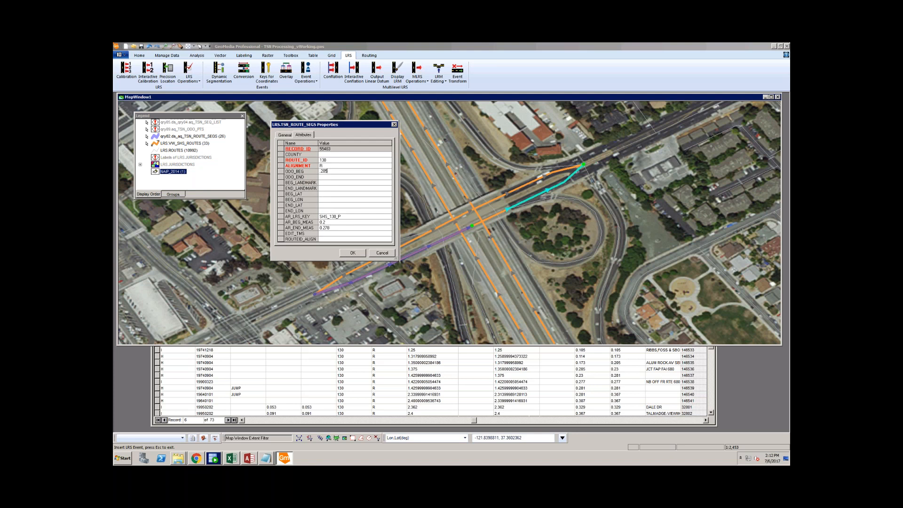
left_click(320, 177)
type(".281")
left_click(339, 184)
type("AP FAI 680")
left_click(337, 188)
left_click(335, 195)
left_click(352, 253)
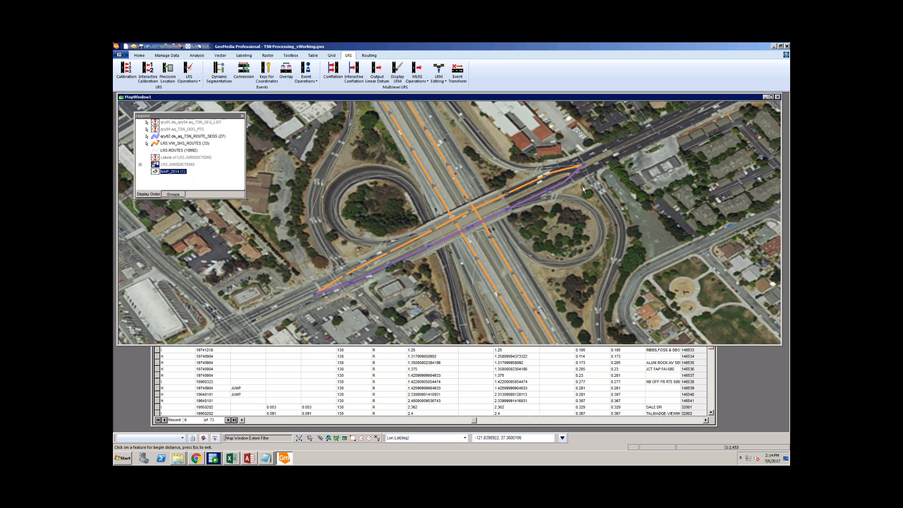
key("Escape")
Check the new segment's odometer range against the BEG_ODO and END_ODO values in the sequence list, down to the DALE DR and TALMADGE rows
mouse_move(503, 215)
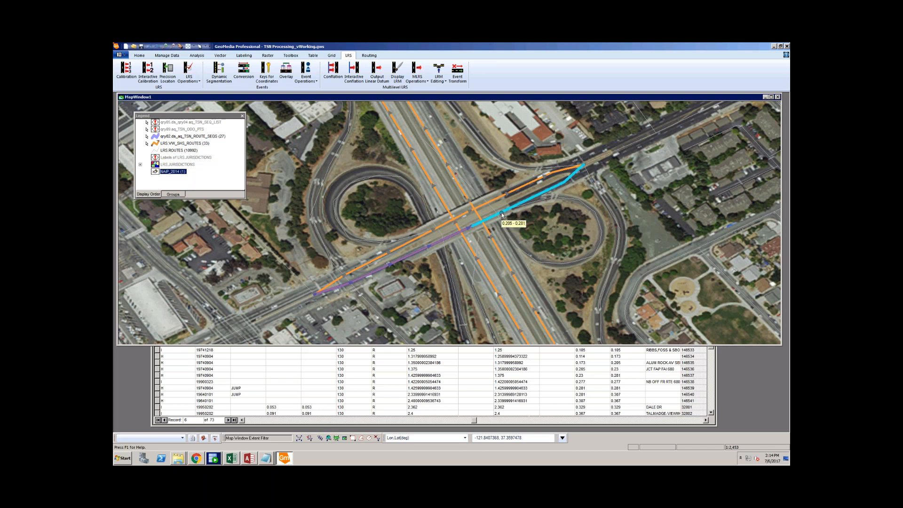
mouse_move(545, 194)
left_click(578, 375)
left_click(578, 382)
left_click(582, 389)
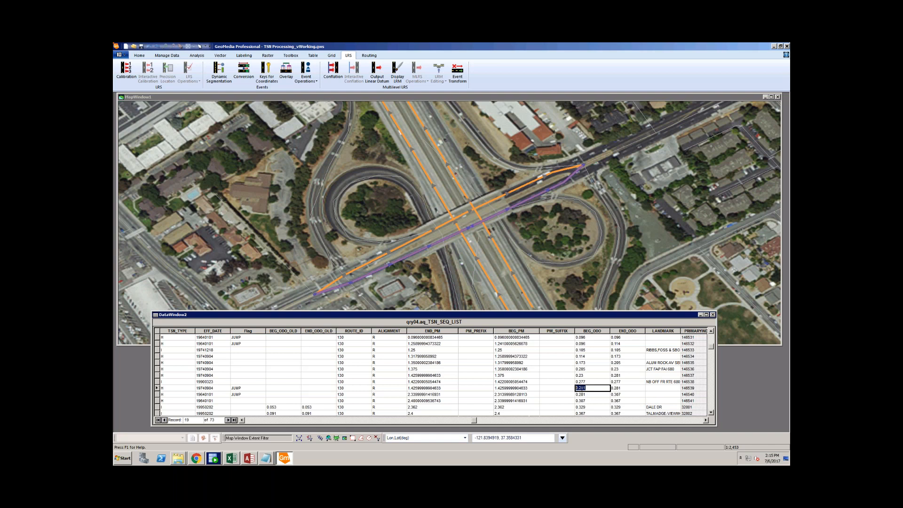
left_click(591, 400)
left_click(628, 400)
left_click(589, 400)
left_click(587, 407)
left_click(588, 413)
left_click(589, 401)
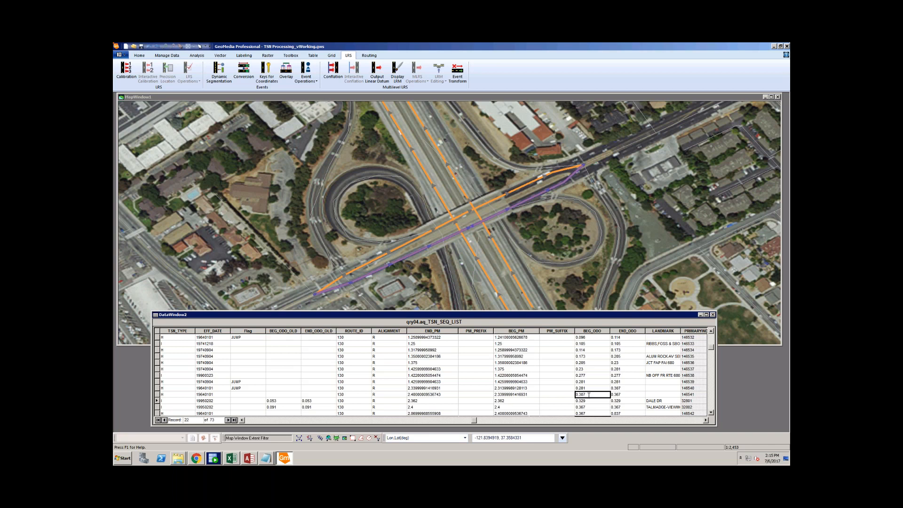
left_click(589, 393)
left_click(588, 388)
left_click(589, 393)
left_click_drag(588, 401, 628, 405)
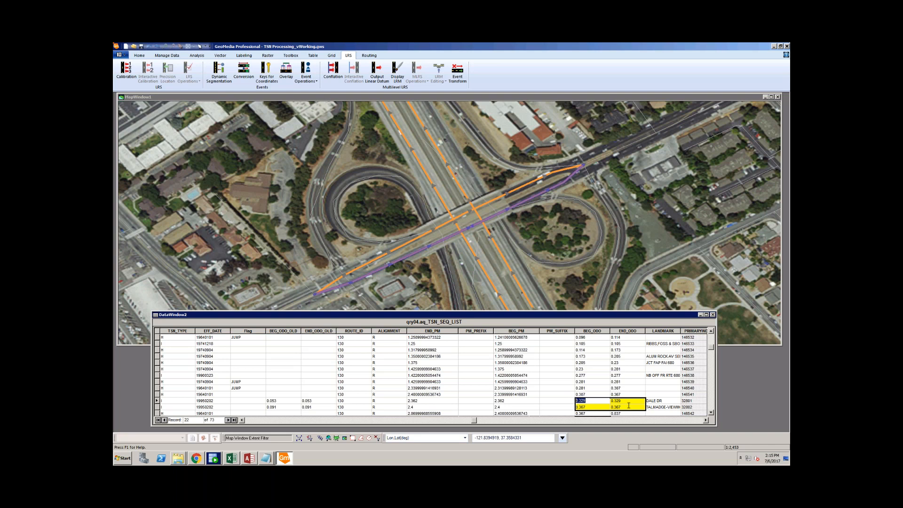
Turn off the display of the NAIP_2014 imagery in the map
left_click(615, 178)
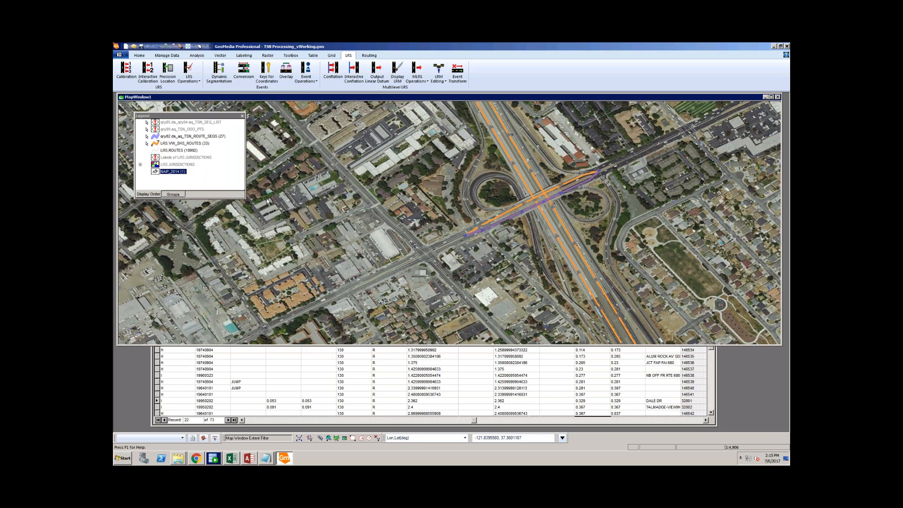
right_click(173, 172)
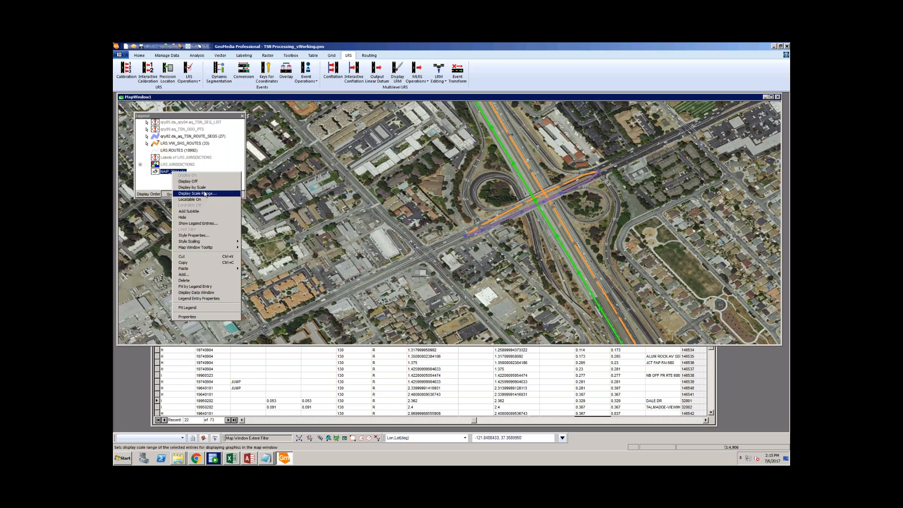
left_click(204, 182)
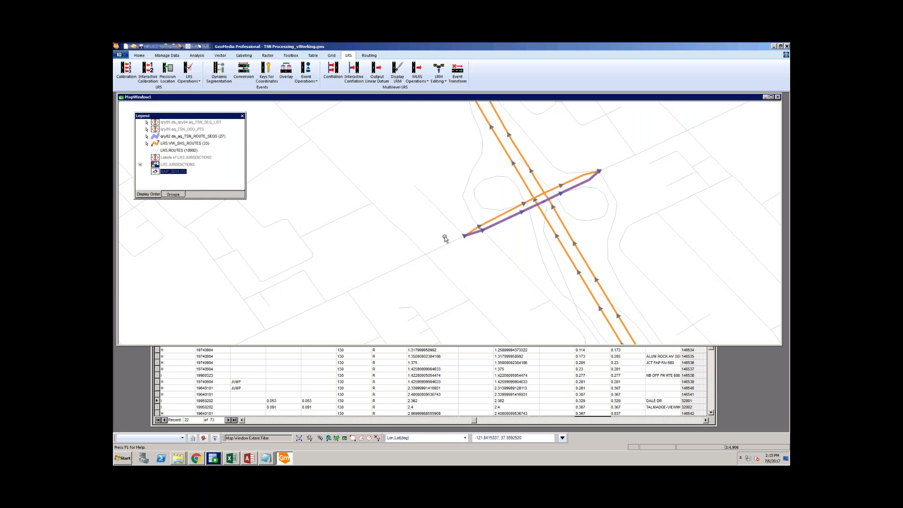
Examine the gap in Route 130 between the new interchange segments and the next existing segment to the east
right_click(611, 194)
left_click(620, 226)
left_click_drag(621, 226, 541, 254)
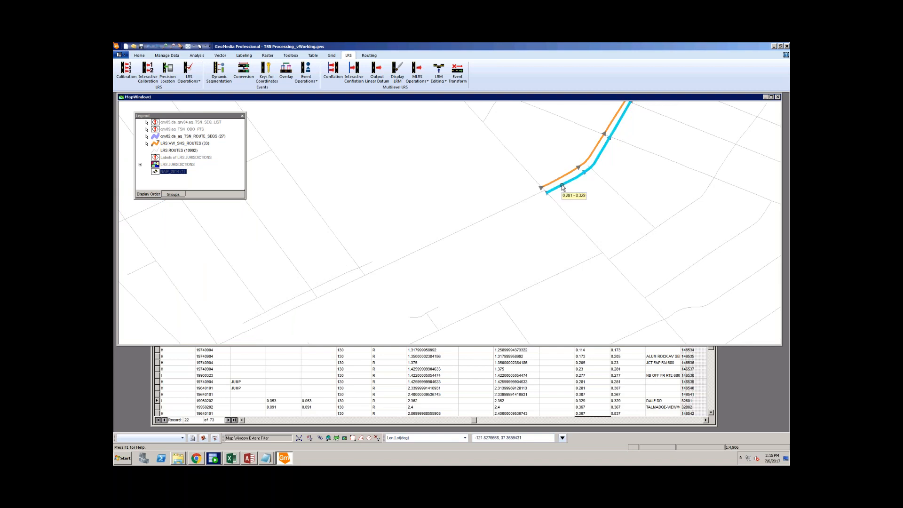
scroll(546, 233, "down", 2)
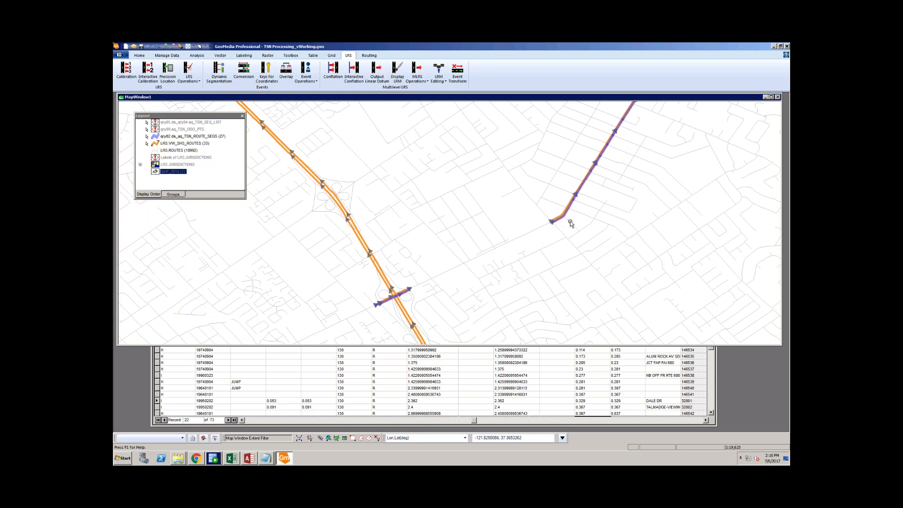
mouse_move(563, 221)
scroll(408, 292, "up", 2)
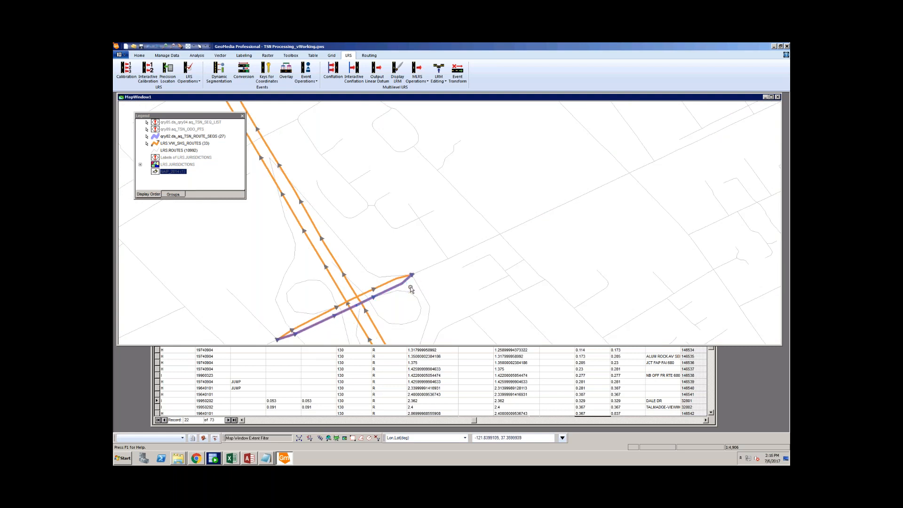
Open the attributes of the new Route 130 segment at the interchange, check its AR_END_MEAS value, and cancel out of the properties
scroll(411, 290, "down", 1)
double_click(407, 285)
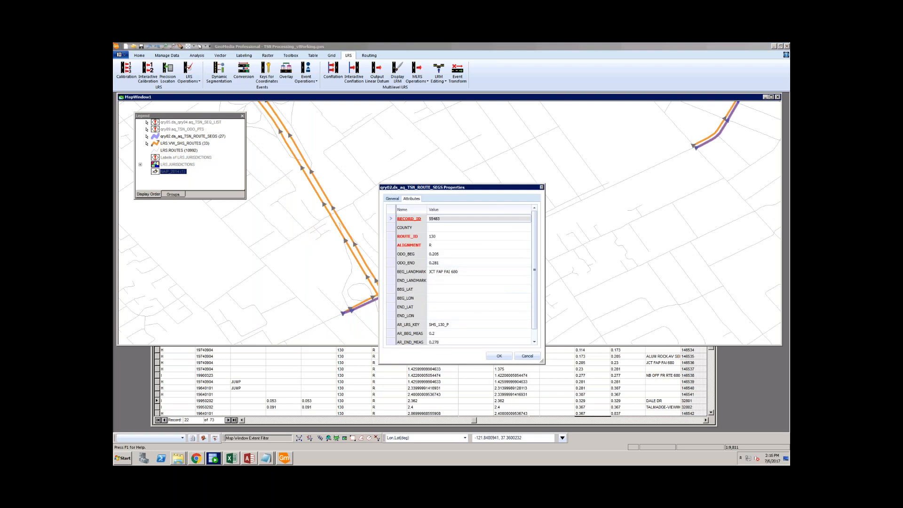
scroll(537, 306, "down", 1)
left_click(479, 333)
left_click(461, 332)
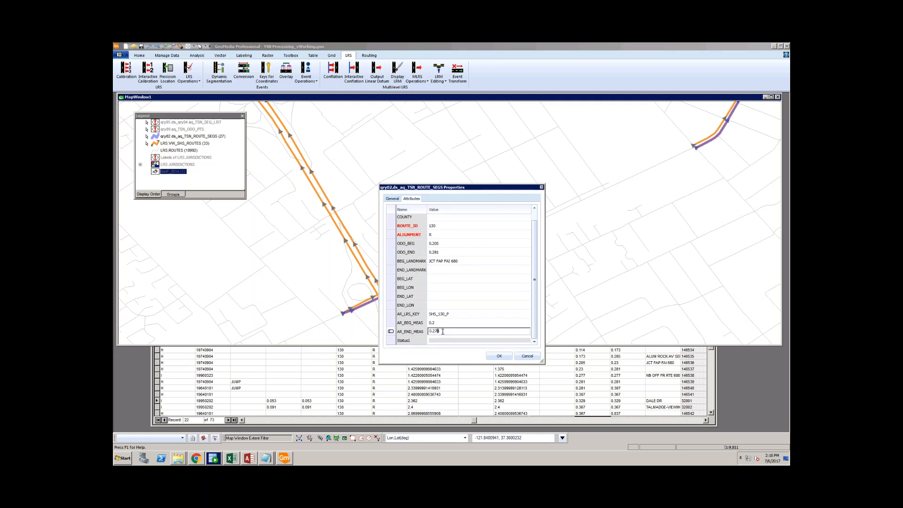
left_click(527, 356)
Inspect the LRS measure attributes of the next existing Route 130 segment east of the gap and dismiss its properties
scroll(509, 215, "down", 1)
scroll(611, 190, "up", 2)
double_click(583, 179)
left_click(455, 334)
left_click(528, 359)
Review the Route 130 gap at a wider map extent, from the freeway interchange to the eastern stretch, and return to the interchange
scroll(499, 263, "down", 2)
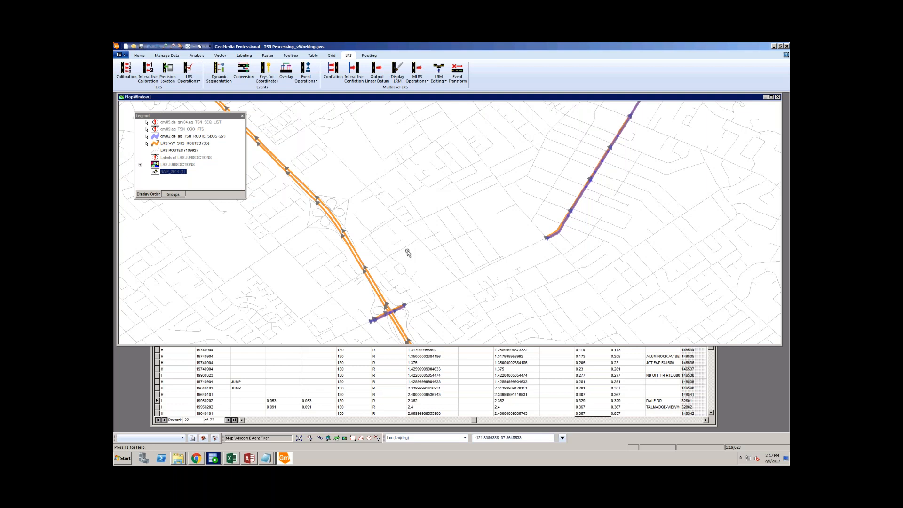
left_click(397, 234)
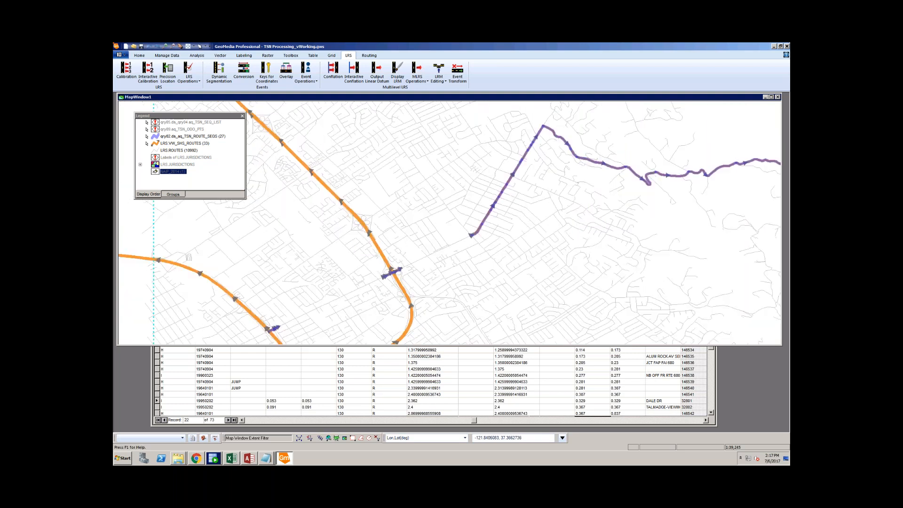
left_click(396, 234)
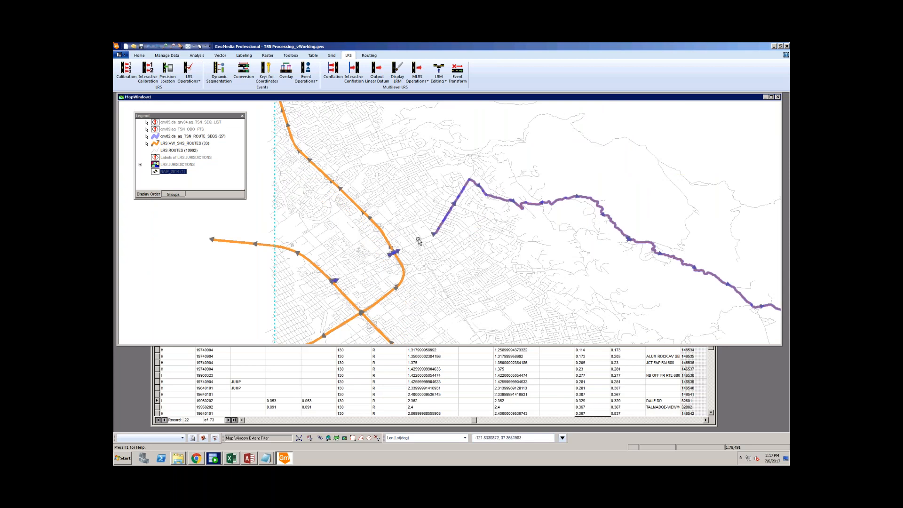
scroll(394, 257, "up", 4)
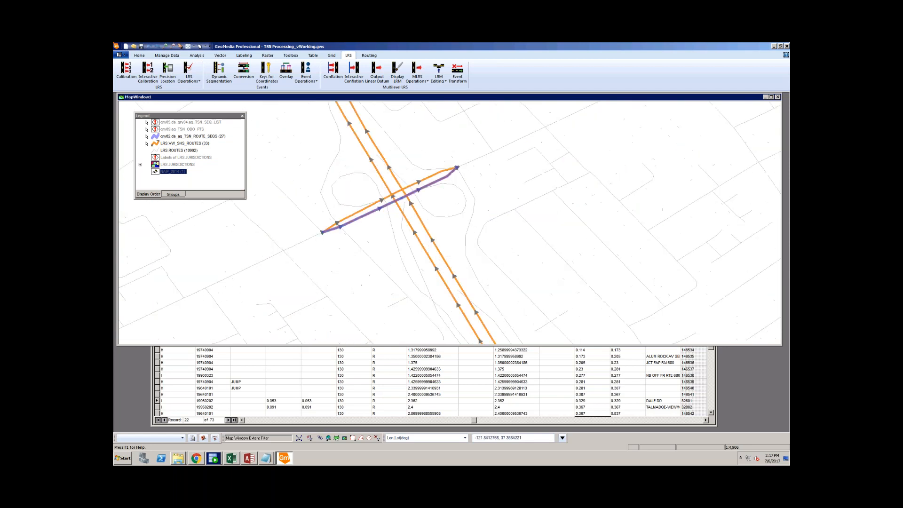